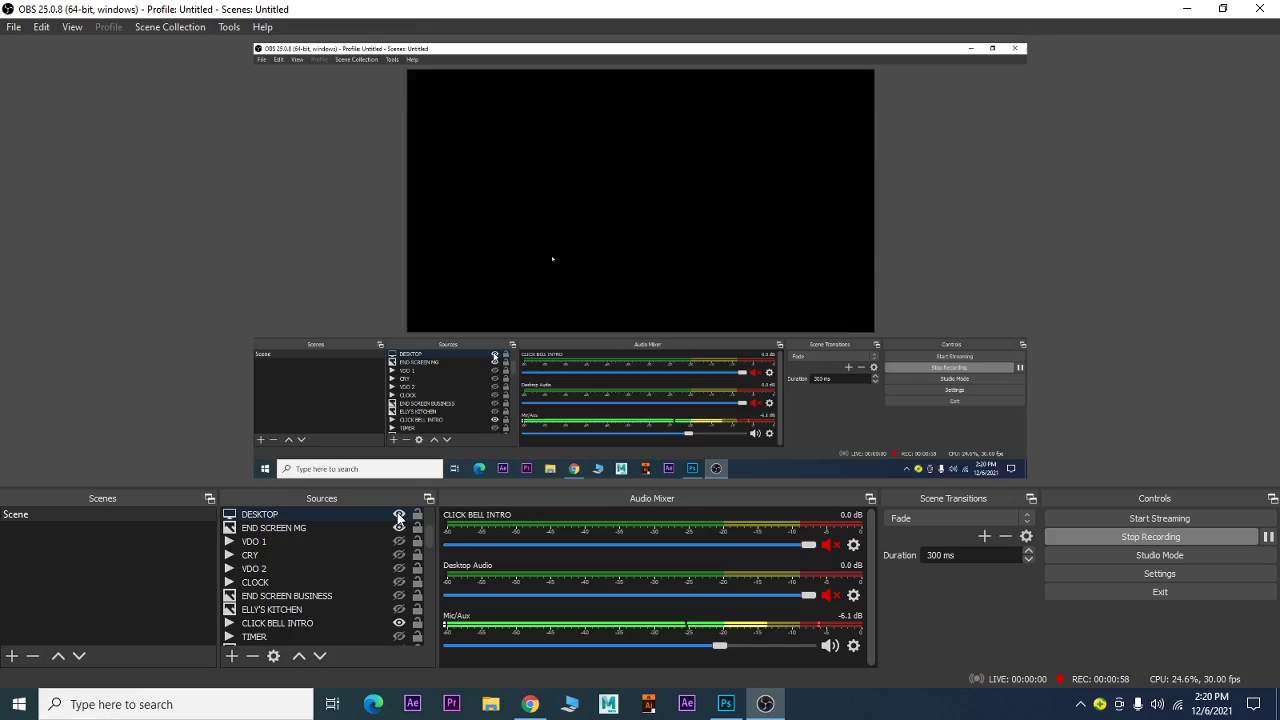
Open damaged.jpg from E: > Arena bank > DAMAGE IMAGES in Photoshop.
{"action": "left_click", "coordinate": [724, 712]}
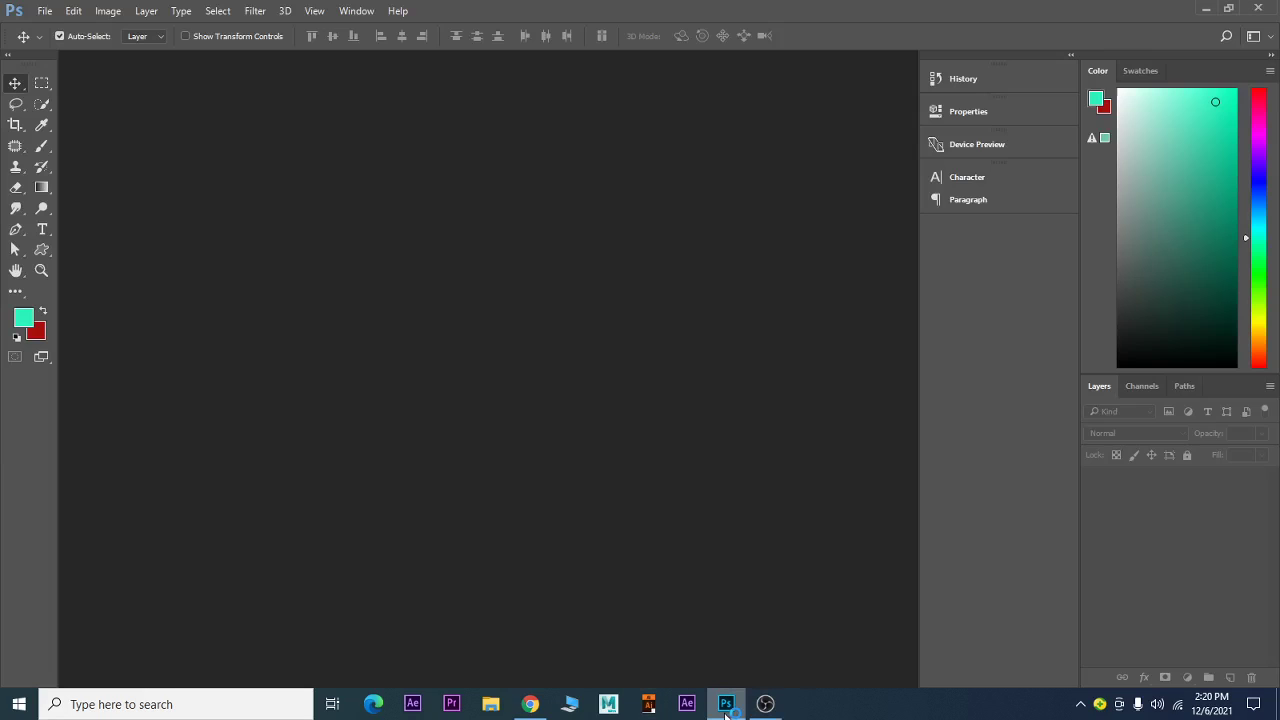
{"action": "left_click", "coordinate": [45, 11]}
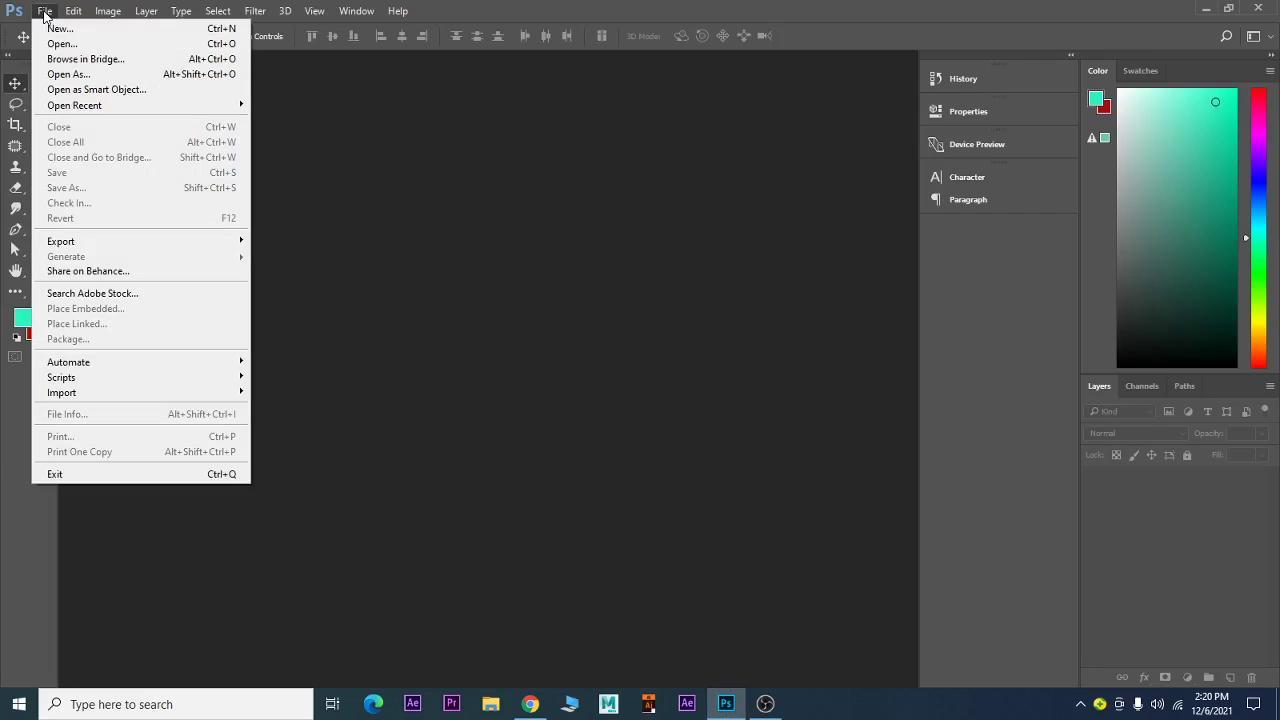
{"action": "left_click", "coordinate": [60, 44]}
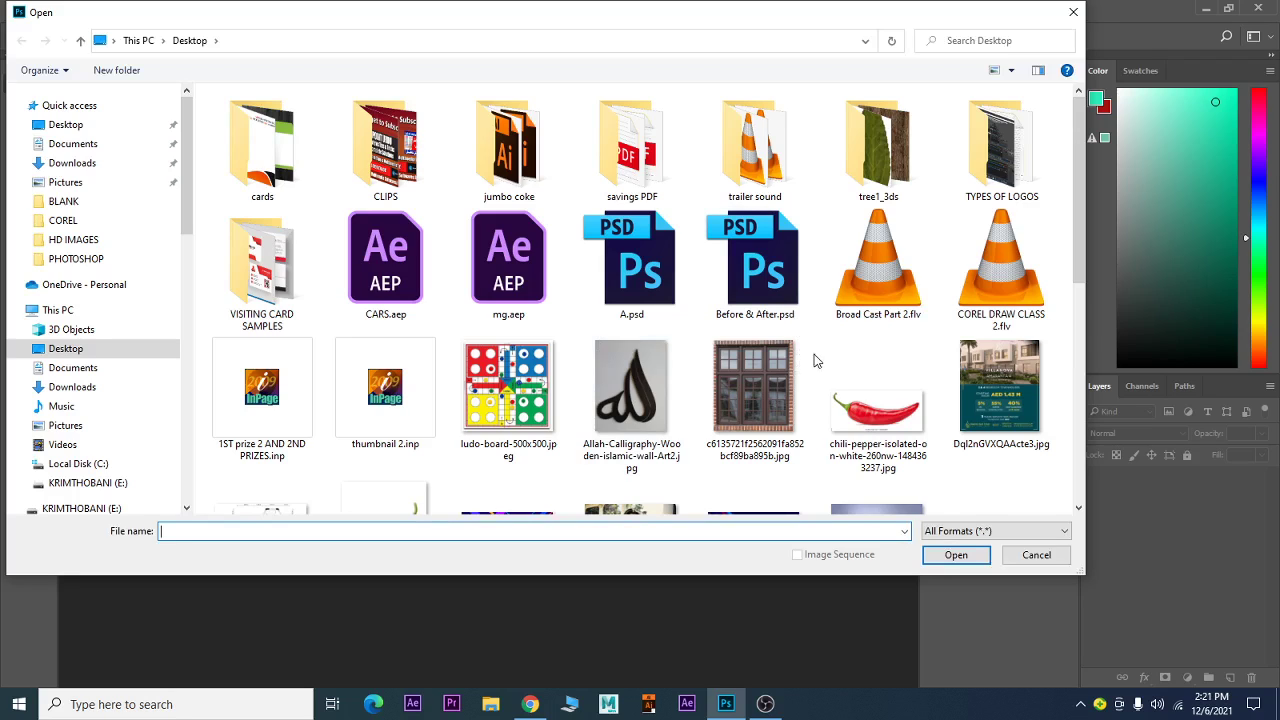
{"action": "left_click", "coordinate": [60, 311]}
{"action": "double_click", "coordinate": [717, 251]}
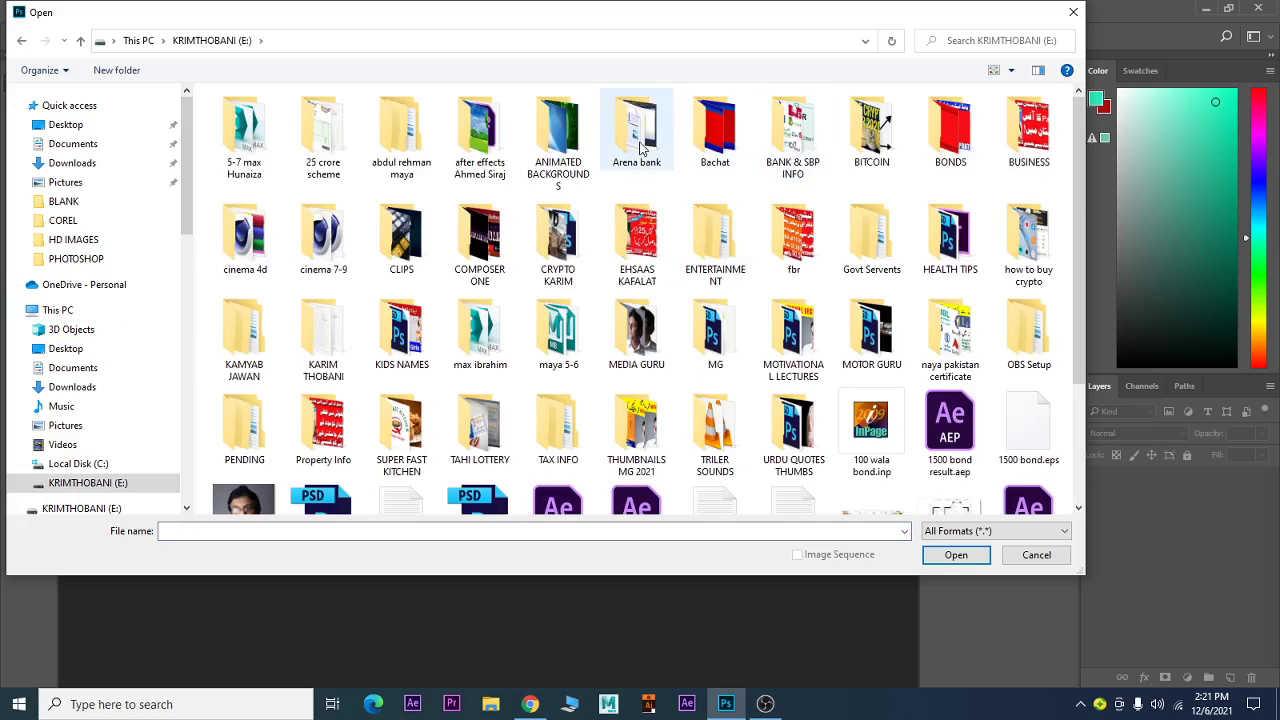
{"action": "double_click", "coordinate": [641, 148]}
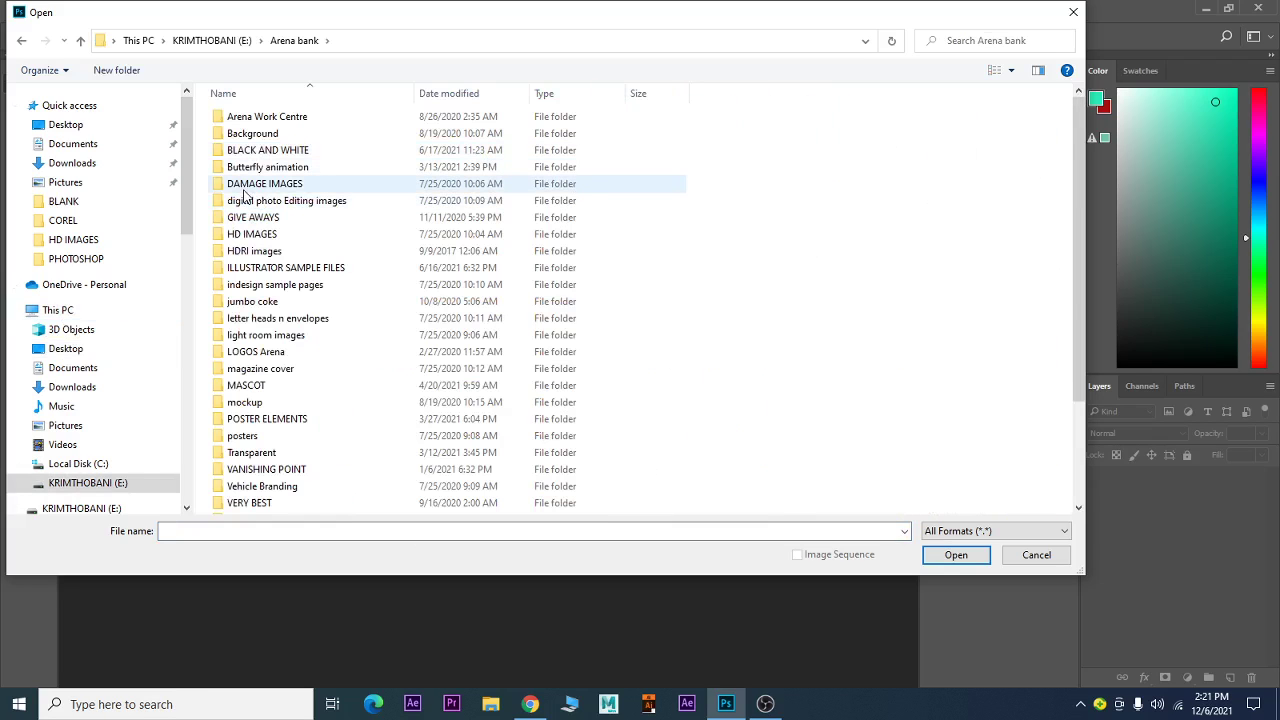
{"action": "left_click", "coordinate": [243, 188]}
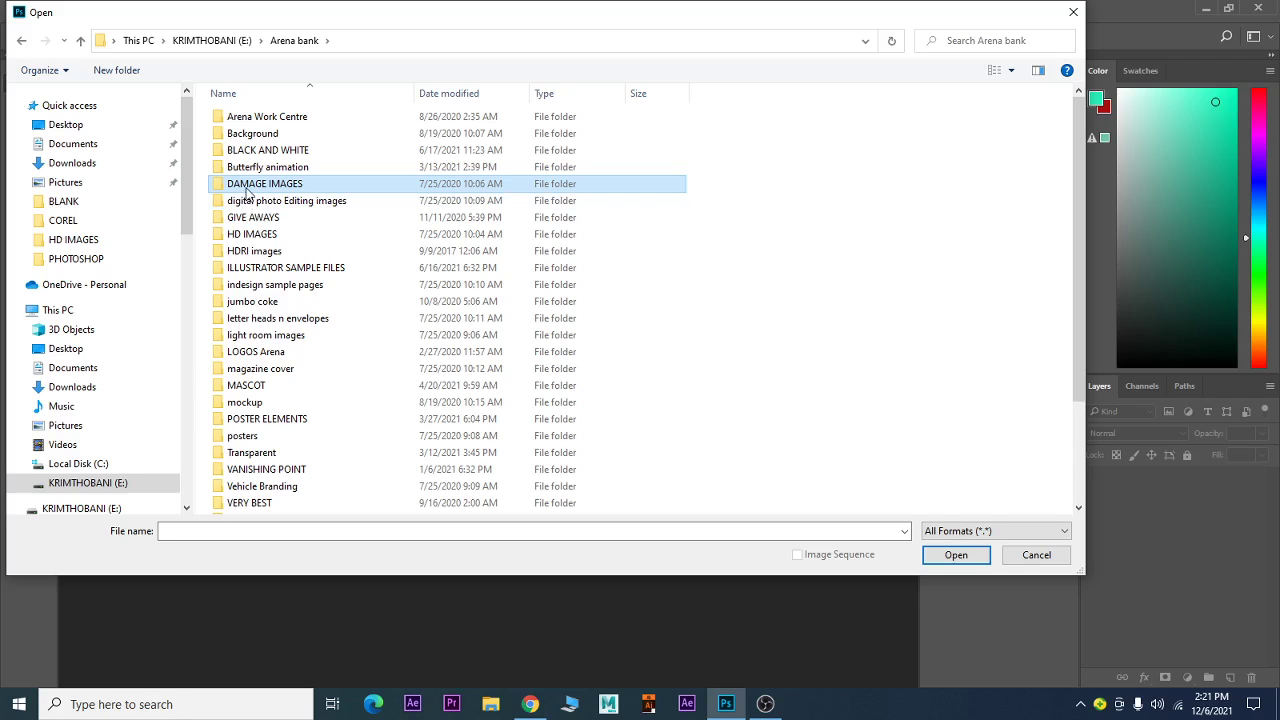
{"action": "double_click", "coordinate": [222, 185]}
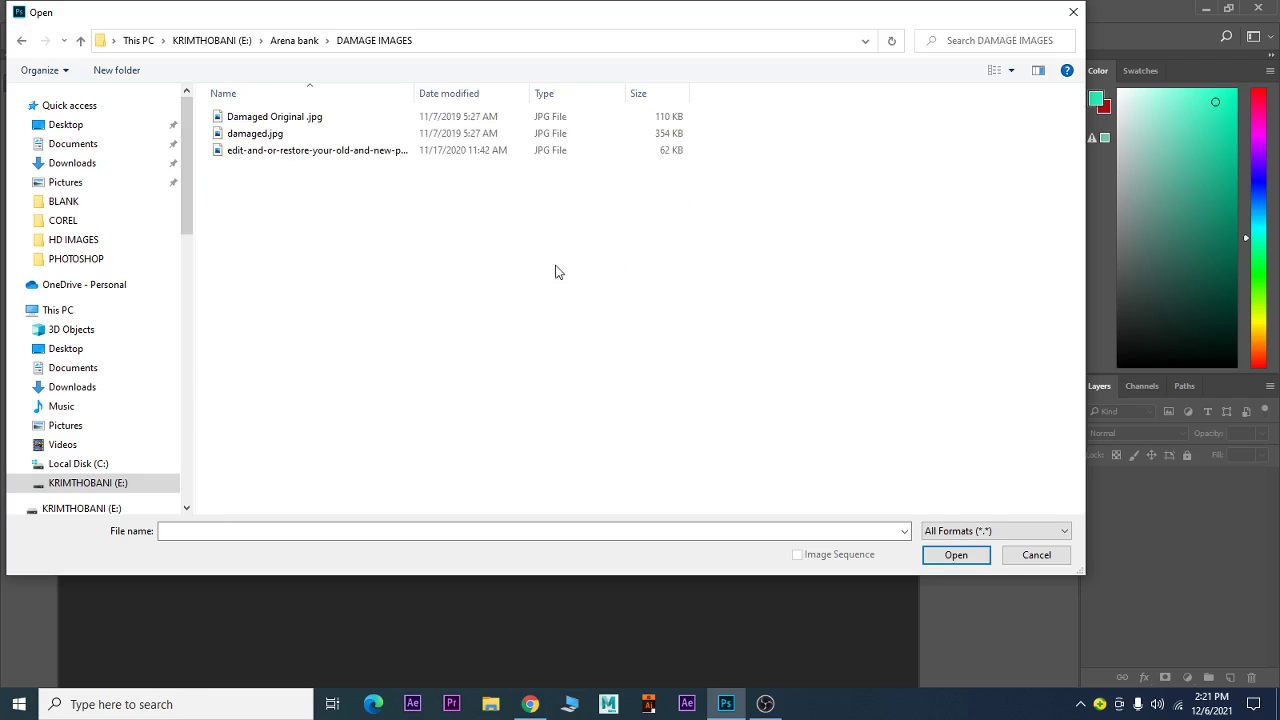
{"action": "scroll", "coordinate": [489, 286], "scroll_direction": "up", "scroll_amount": 2, "text": "ctrl"}
{"action": "scroll", "coordinate": [487, 287], "scroll_direction": "up", "scroll_amount": 2, "text": "ctrl"}
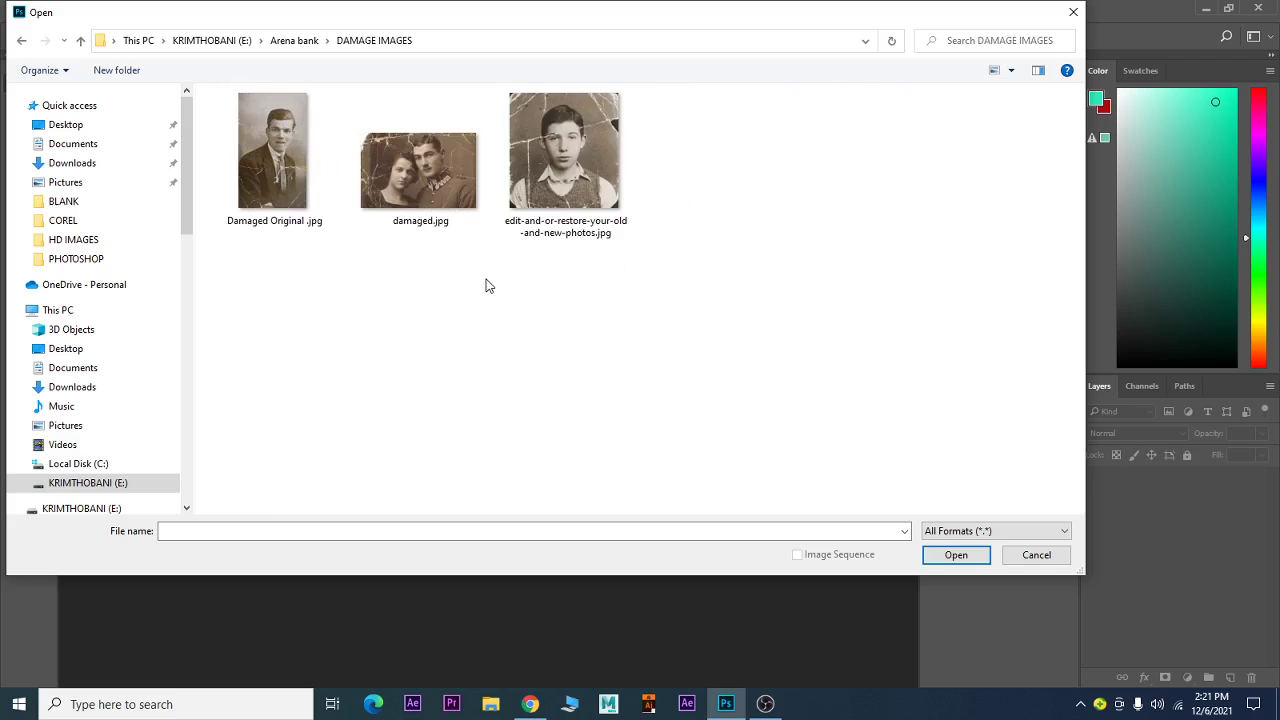
{"action": "scroll", "coordinate": [487, 288], "scroll_direction": "up", "scroll_amount": 2, "text": "ctrl"}
{"action": "double_click", "coordinate": [509, 220]}
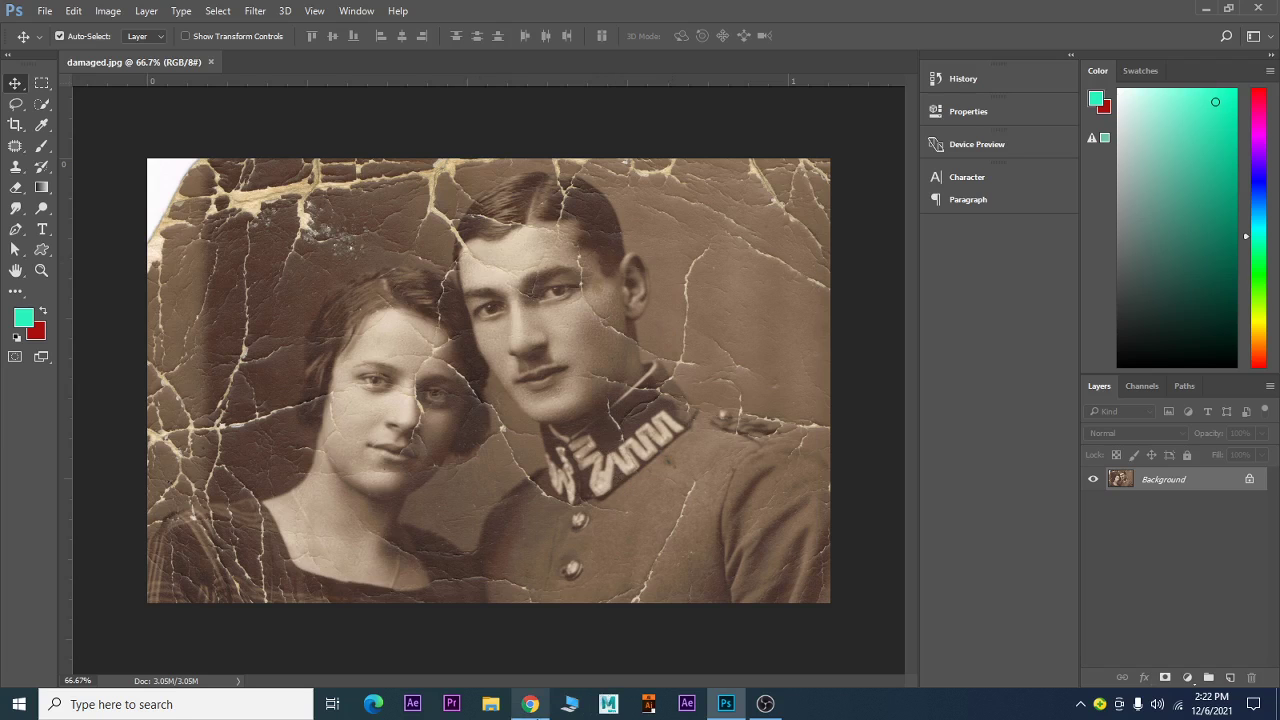
In Chrome, close the YouTube Studio tab and load fiverr.com in a new tab.
{"action": "left_click", "coordinate": [529, 706]}
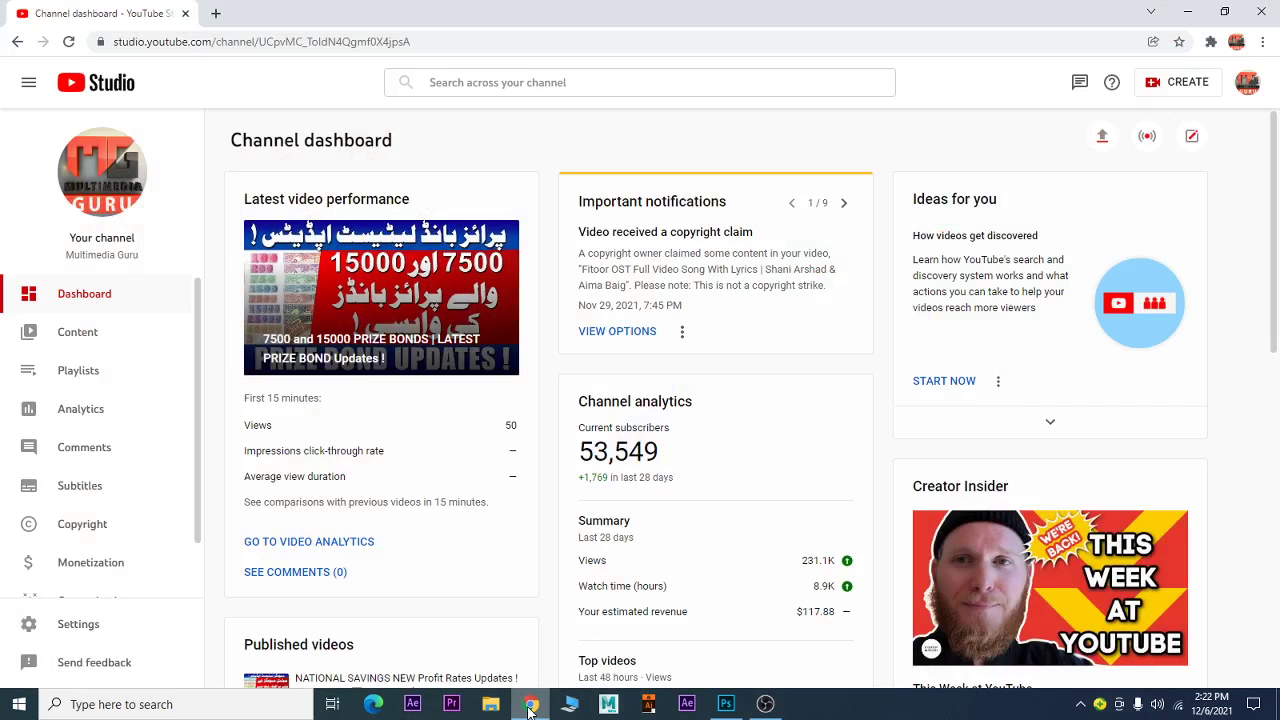
{"action": "left_click", "coordinate": [216, 13]}
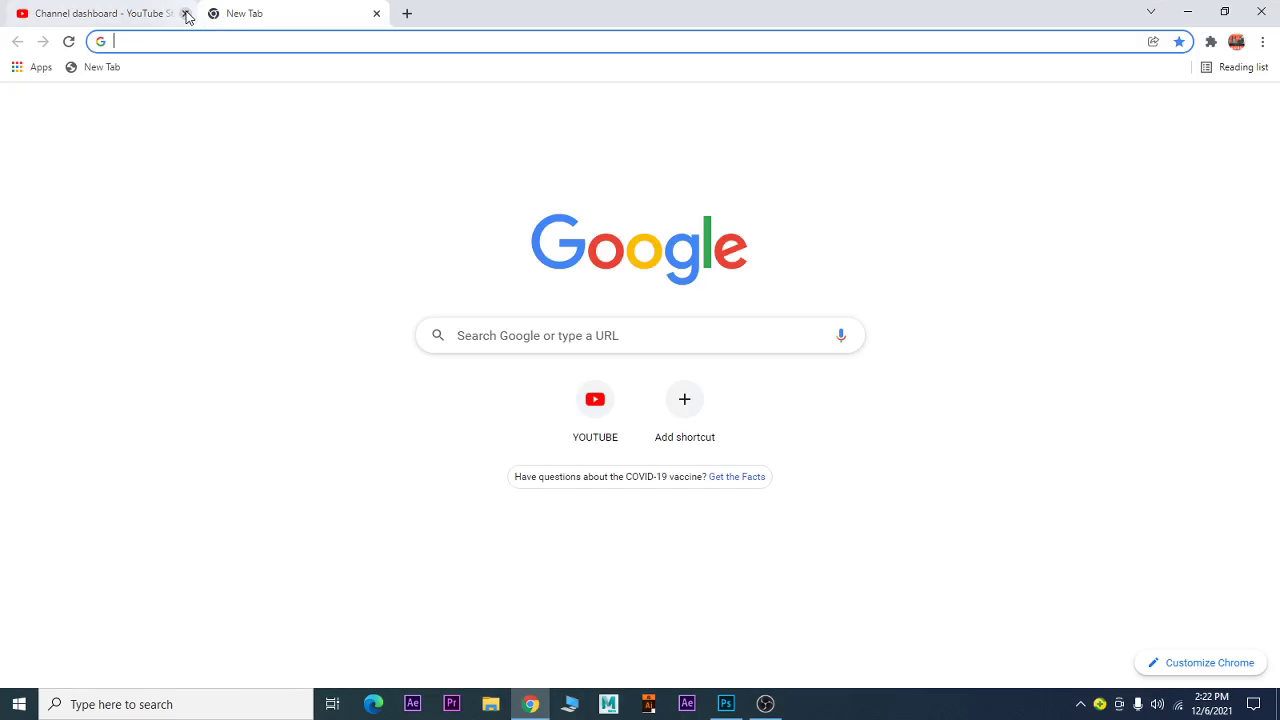
{"action": "left_click", "coordinate": [185, 13]}
{"action": "left_click", "coordinate": [488, 334]}
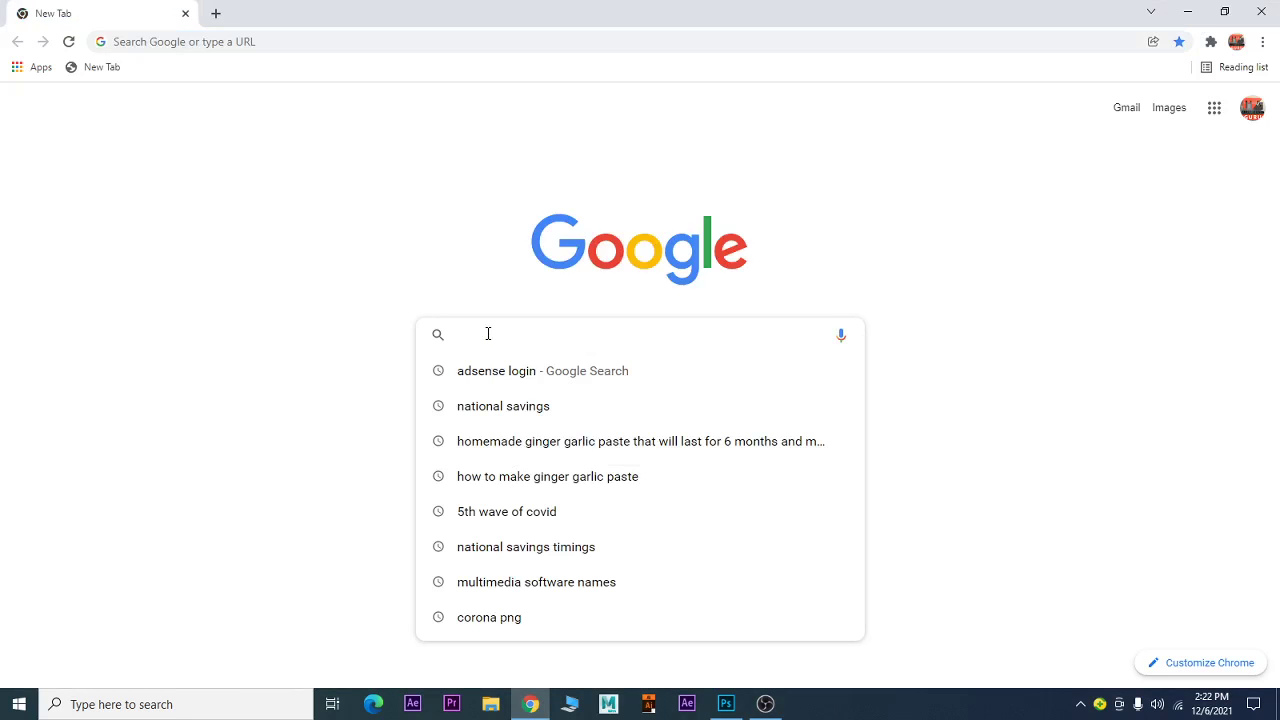
{"action": "left_click", "coordinate": [161, 40]}
{"action": "type", "text": "fiver"}
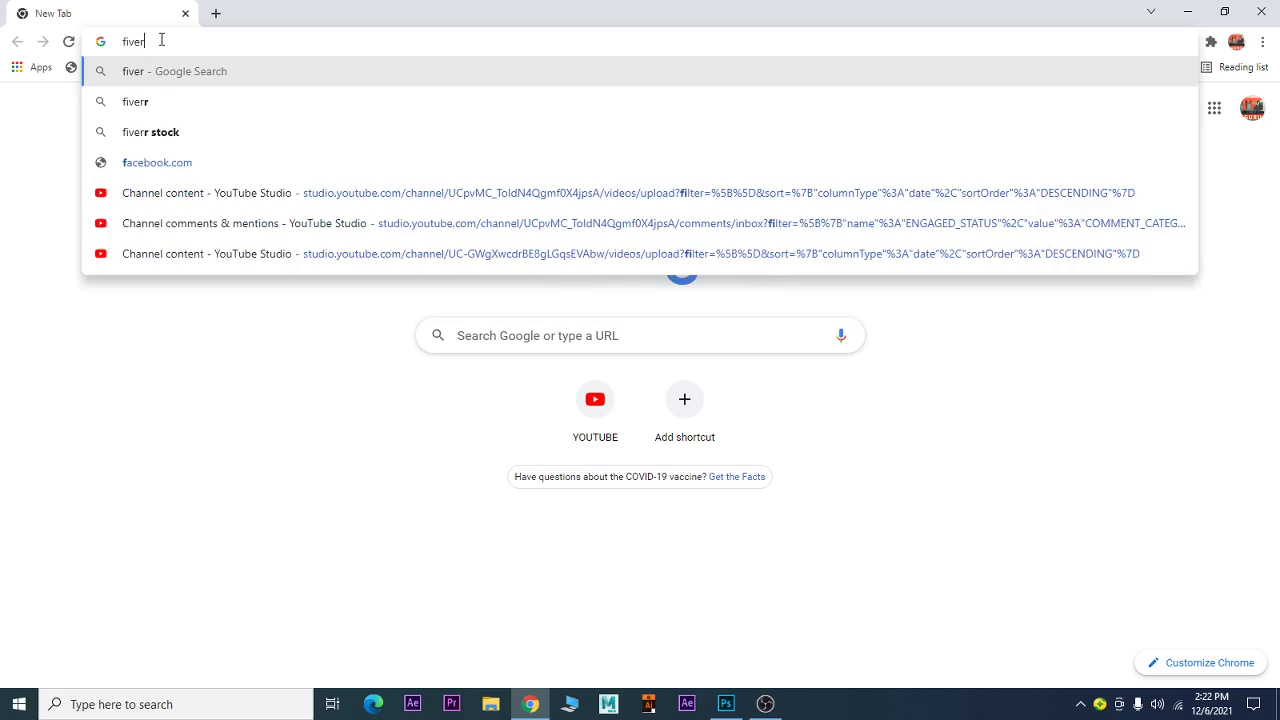
{"action": "type", "text": "r"}
{"action": "key", "text": "ctrl+Return"}
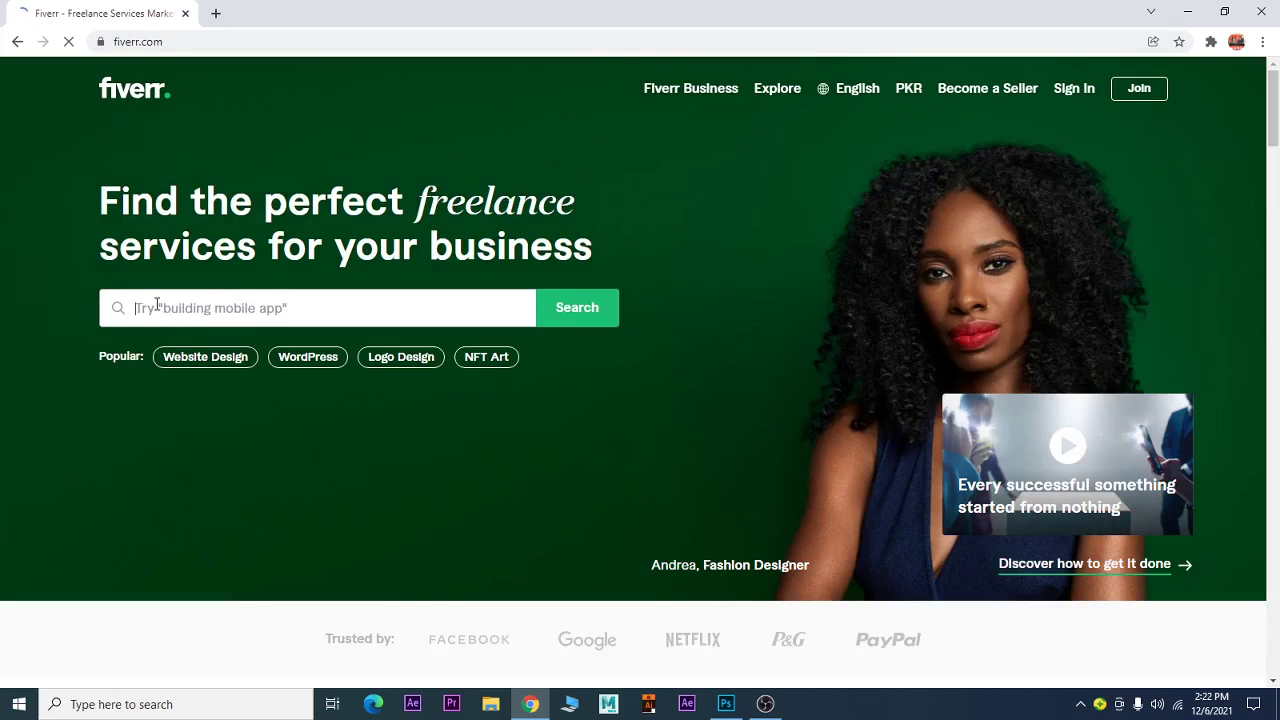
Search Fiverr for 'image restoration' and browse the 547 matching services.
{"action": "left_click", "coordinate": [157, 307]}
{"action": "type", "text": "imag"}
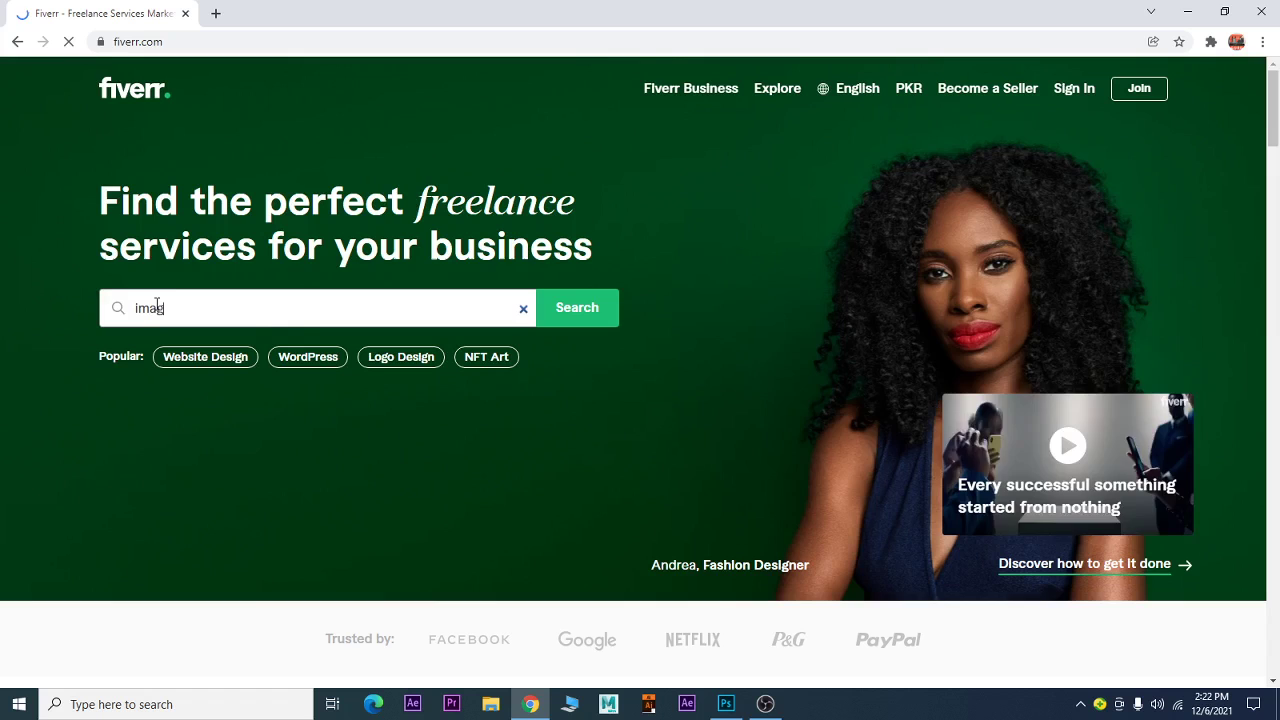
{"action": "type", "text": "e res"}
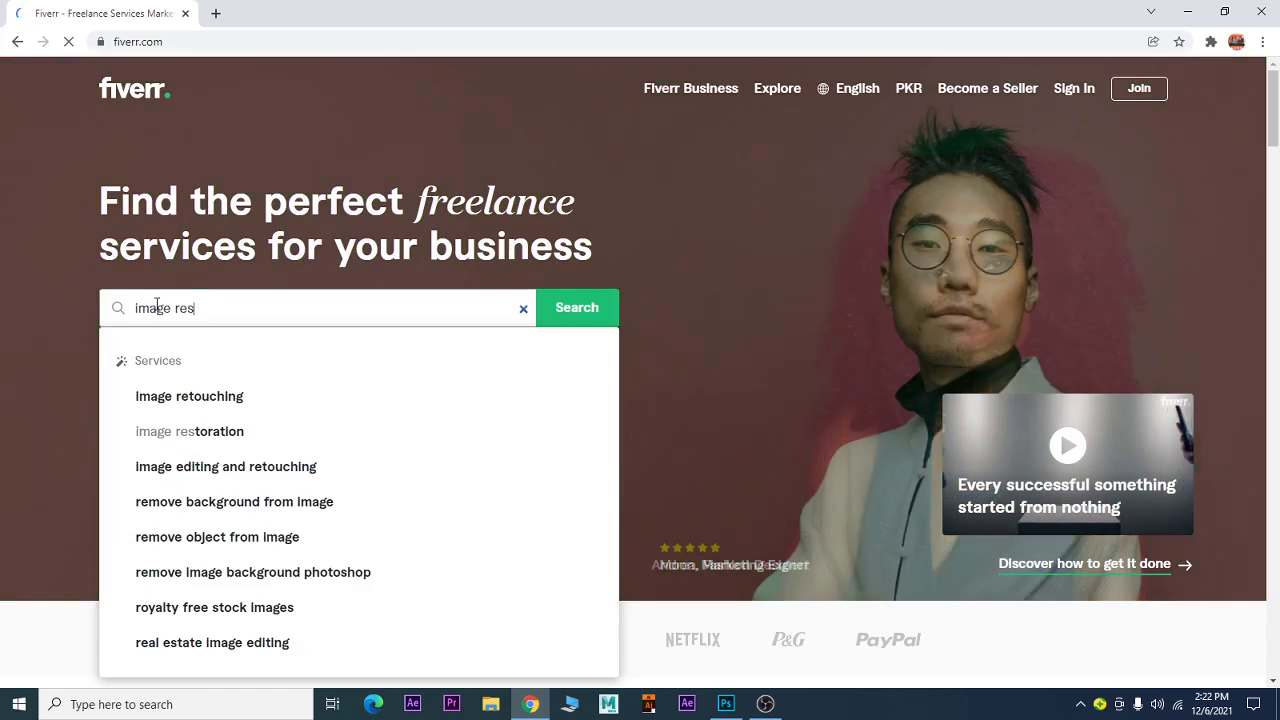
{"action": "type", "text": "toration"}
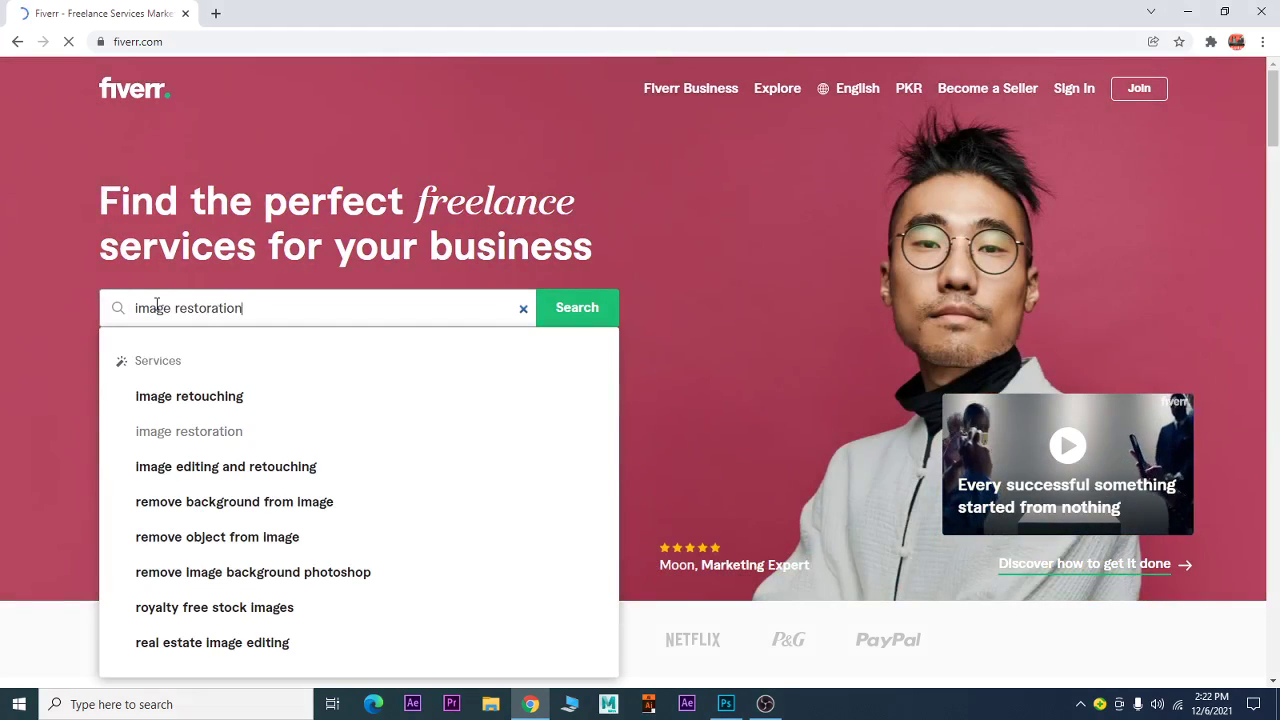
{"action": "key", "text": "Return"}
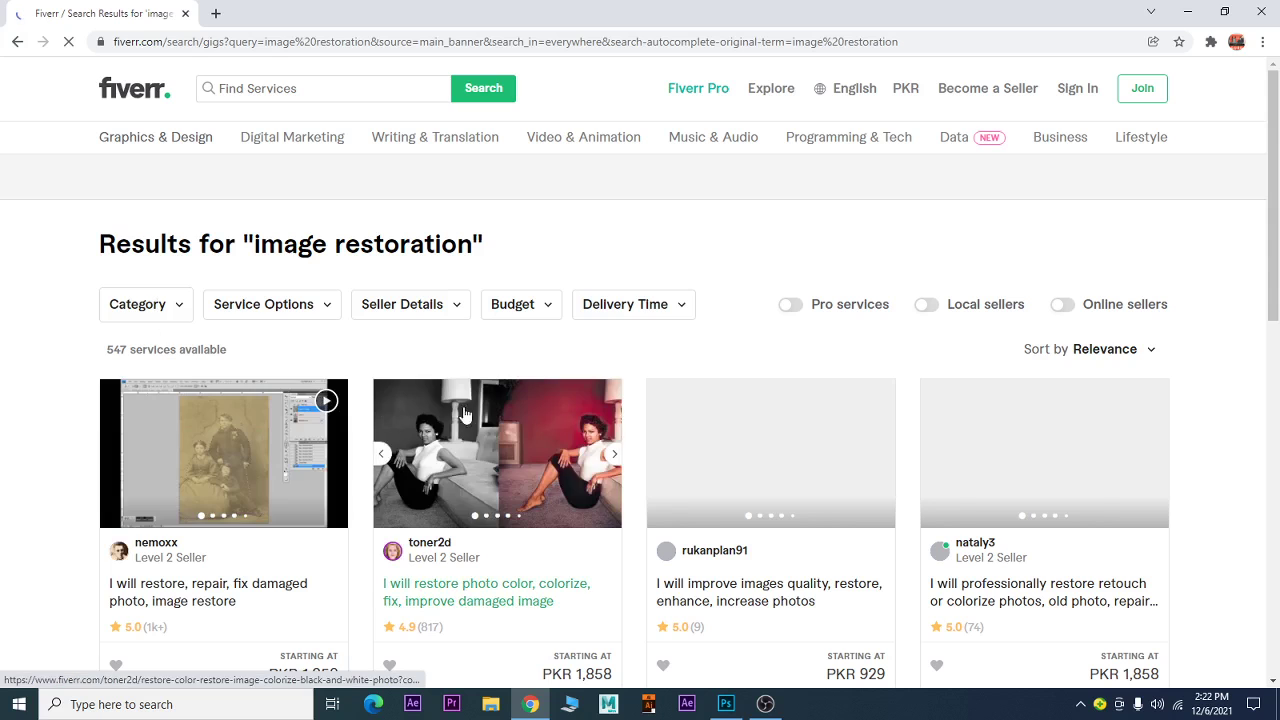
{"action": "scroll", "coordinate": [672, 427], "scroll_direction": "down", "scroll_amount": 2}
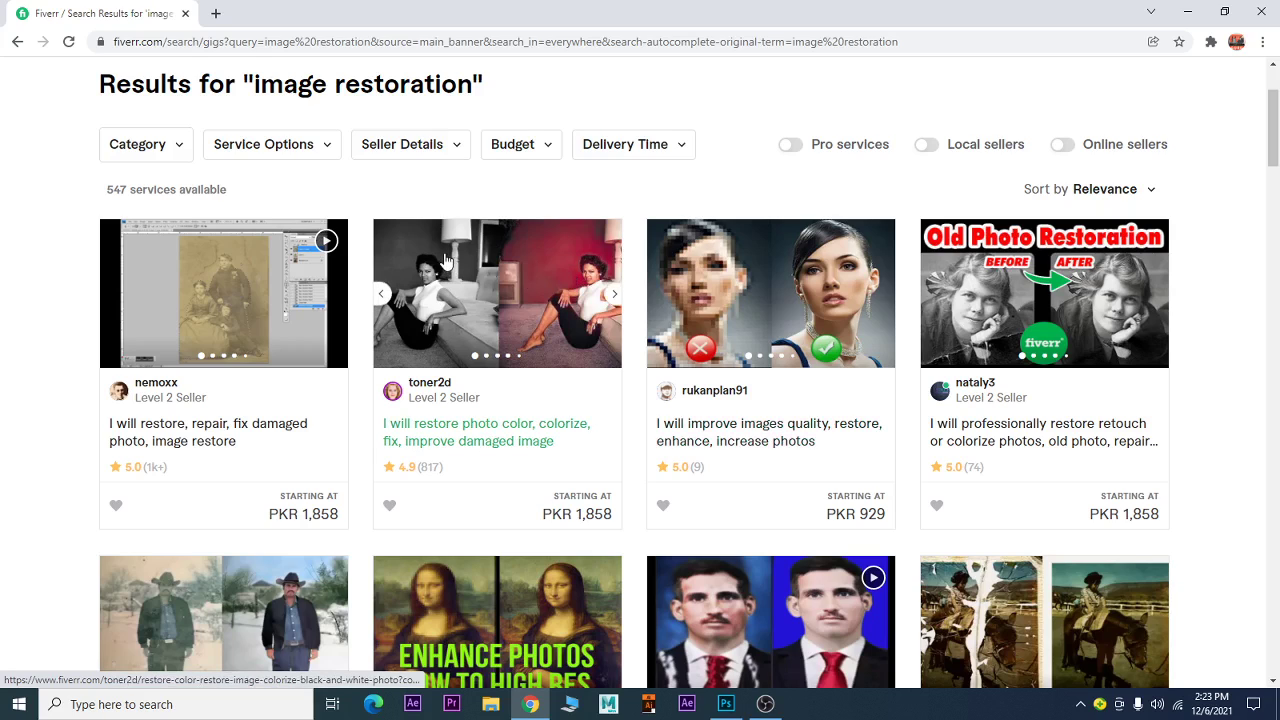
{"action": "left_click", "coordinate": [476, 270]}
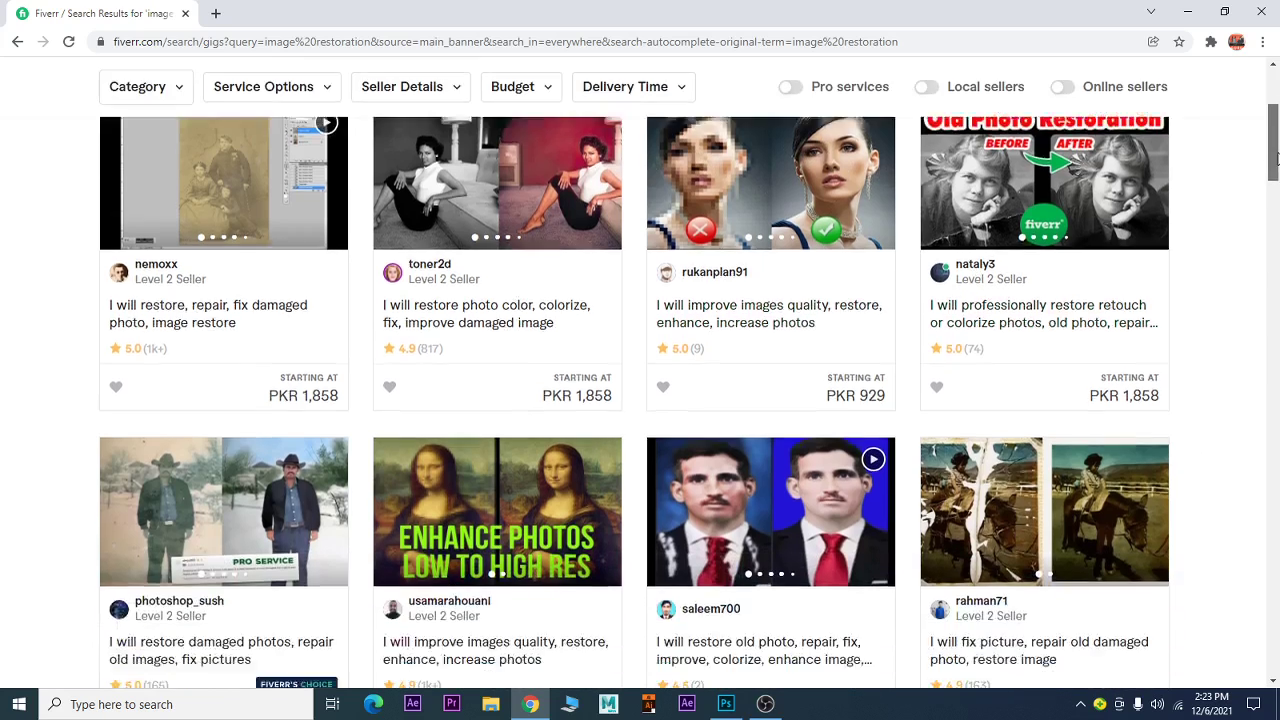
Scroll through the image restoration gigs down to the pagination on page one.
{"action": "left_click_drag", "start_coordinate": [1274, 140], "coordinate": [1276, 183]}
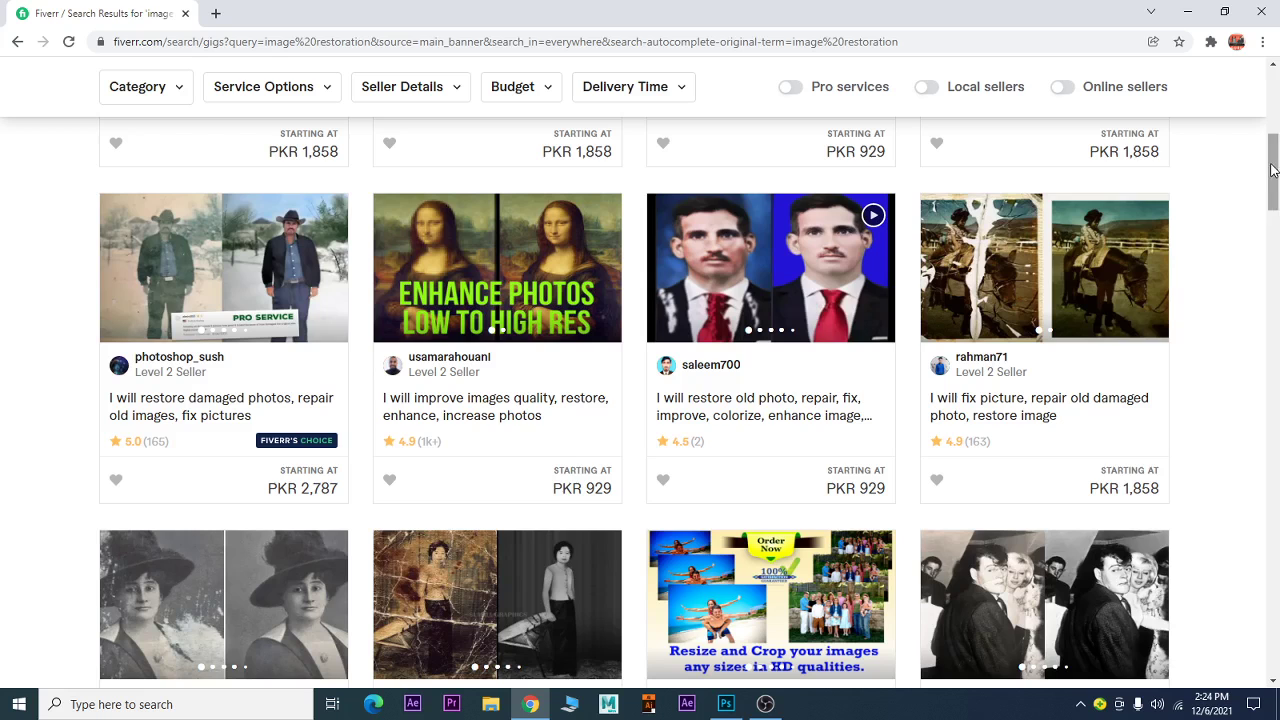
{"action": "left_click_drag", "start_coordinate": [1273, 171], "coordinate": [1273, 208]}
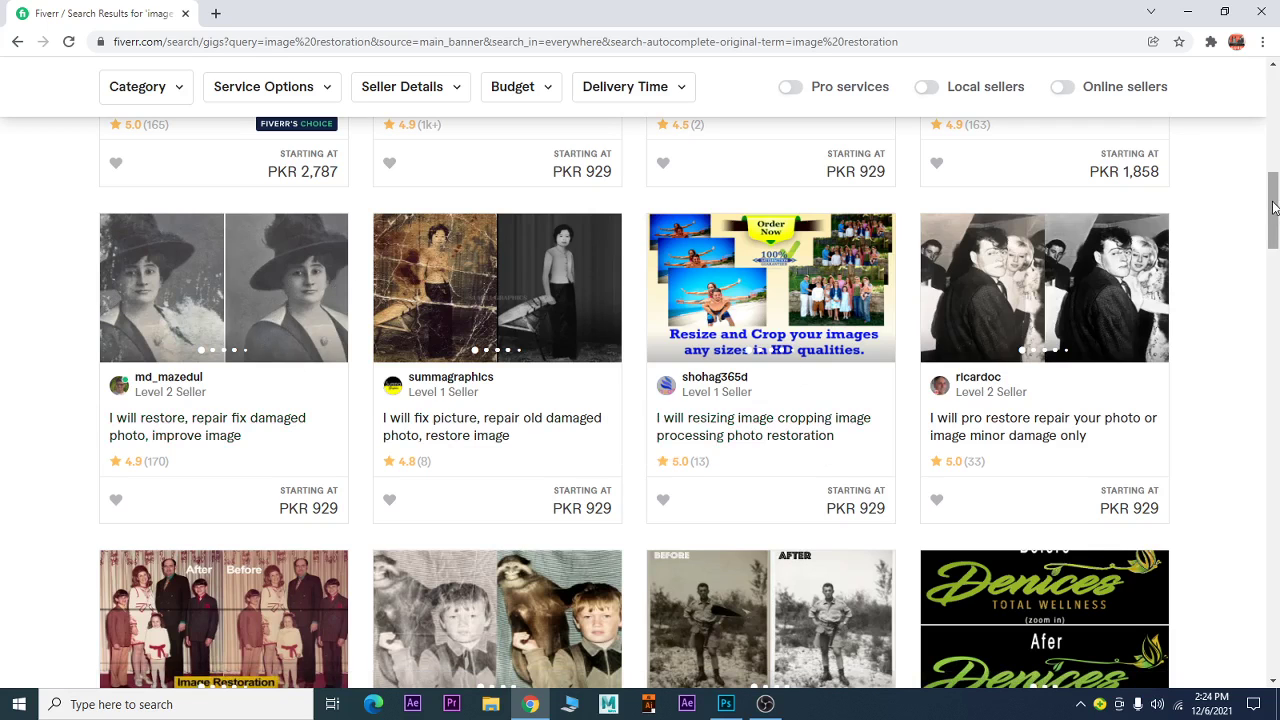
{"action": "left_click_drag", "start_coordinate": [1273, 207], "coordinate": [1274, 245]}
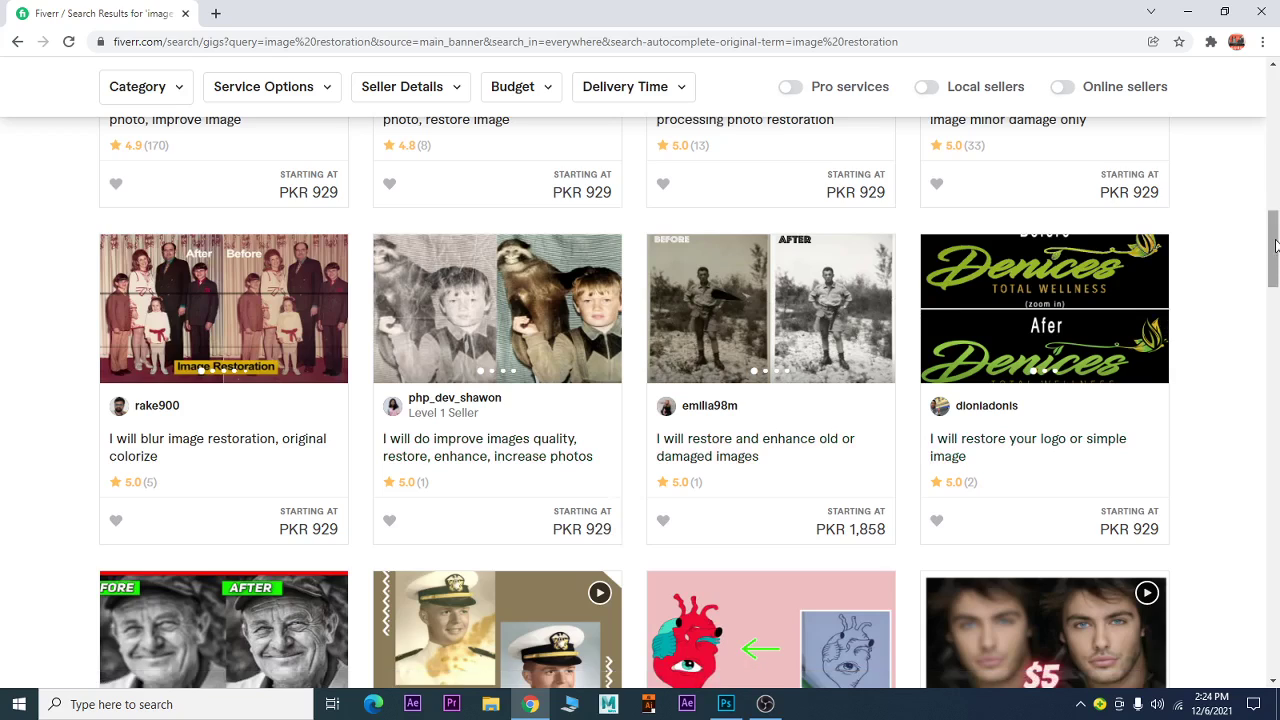
{"action": "left_click_drag", "start_coordinate": [1274, 250], "coordinate": [1274, 286]}
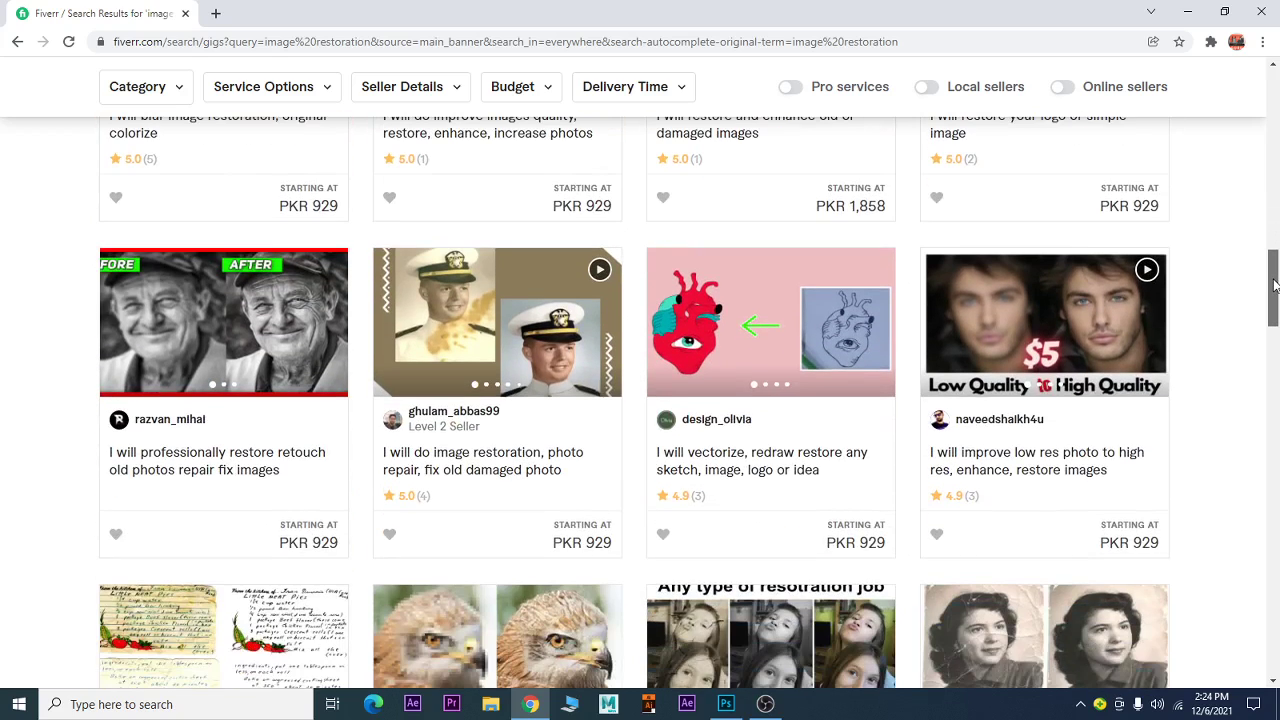
{"action": "left_click_drag", "start_coordinate": [1274, 286], "coordinate": [1265, 432]}
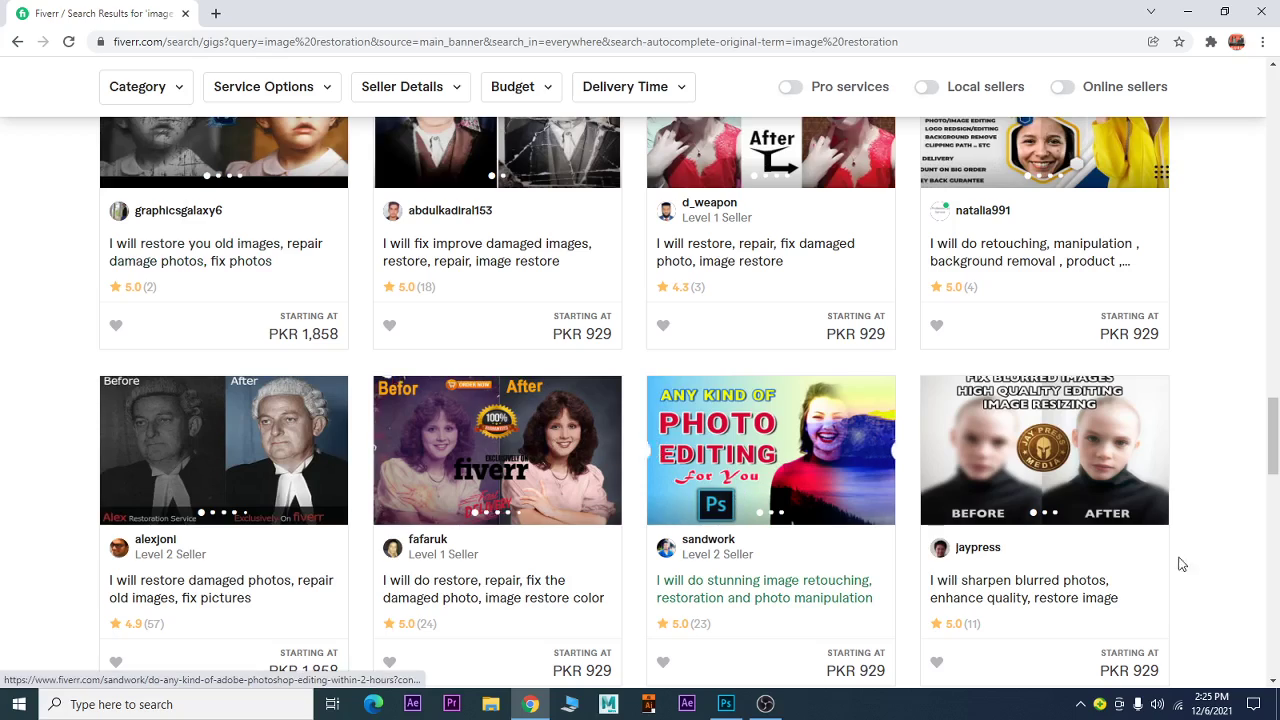
{"action": "mouse_move", "coordinate": [1275, 433]}
{"action": "left_mouse_down"}
{"action": "mouse_move", "coordinate": [1273, 621]}
{"action": "mouse_move", "coordinate": [1271, 563]}
{"action": "left_mouse_up"}
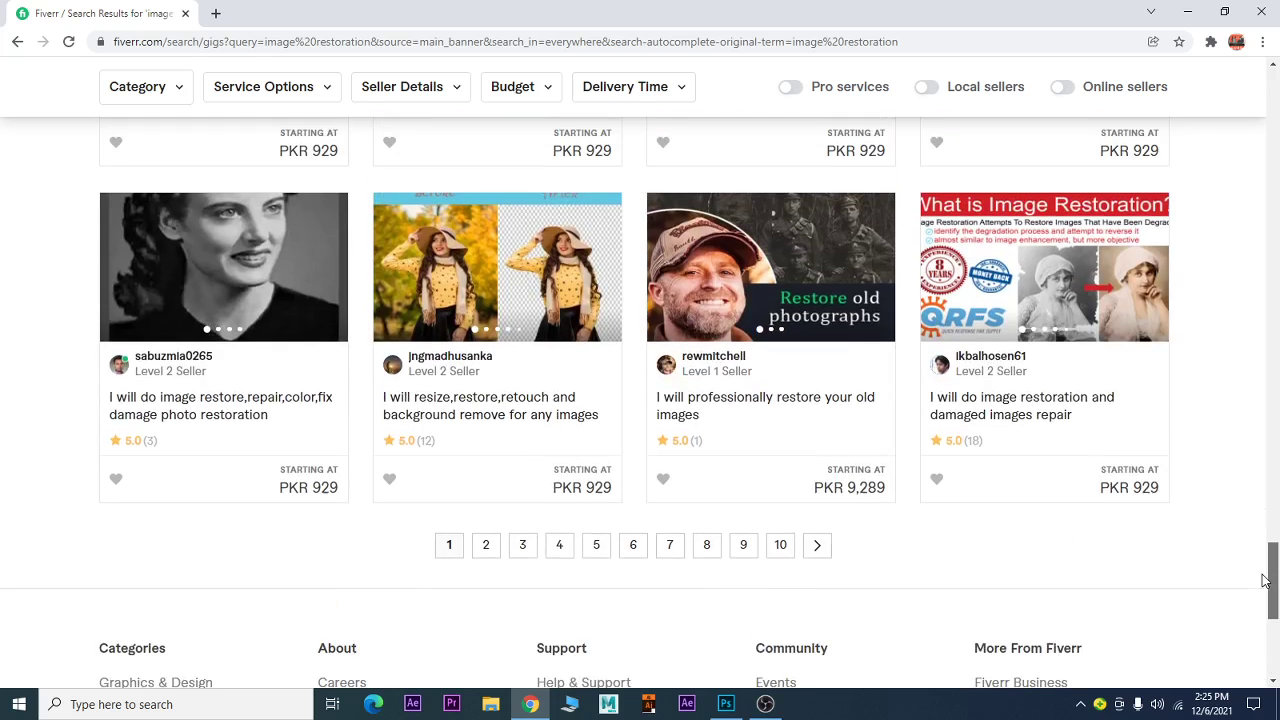
Go to results page 10 and dismiss the Join Fiverr sign-up prompt.
{"action": "left_click", "coordinate": [784, 546]}
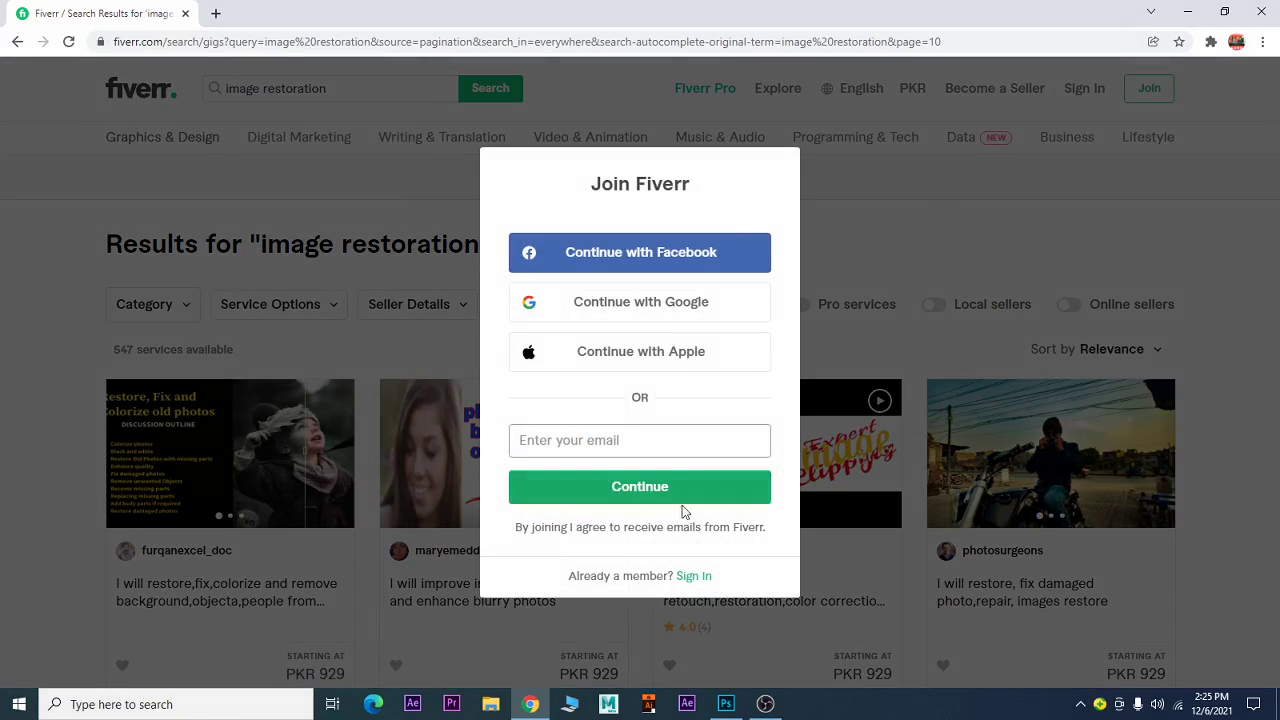
{"action": "left_click", "coordinate": [647, 490]}
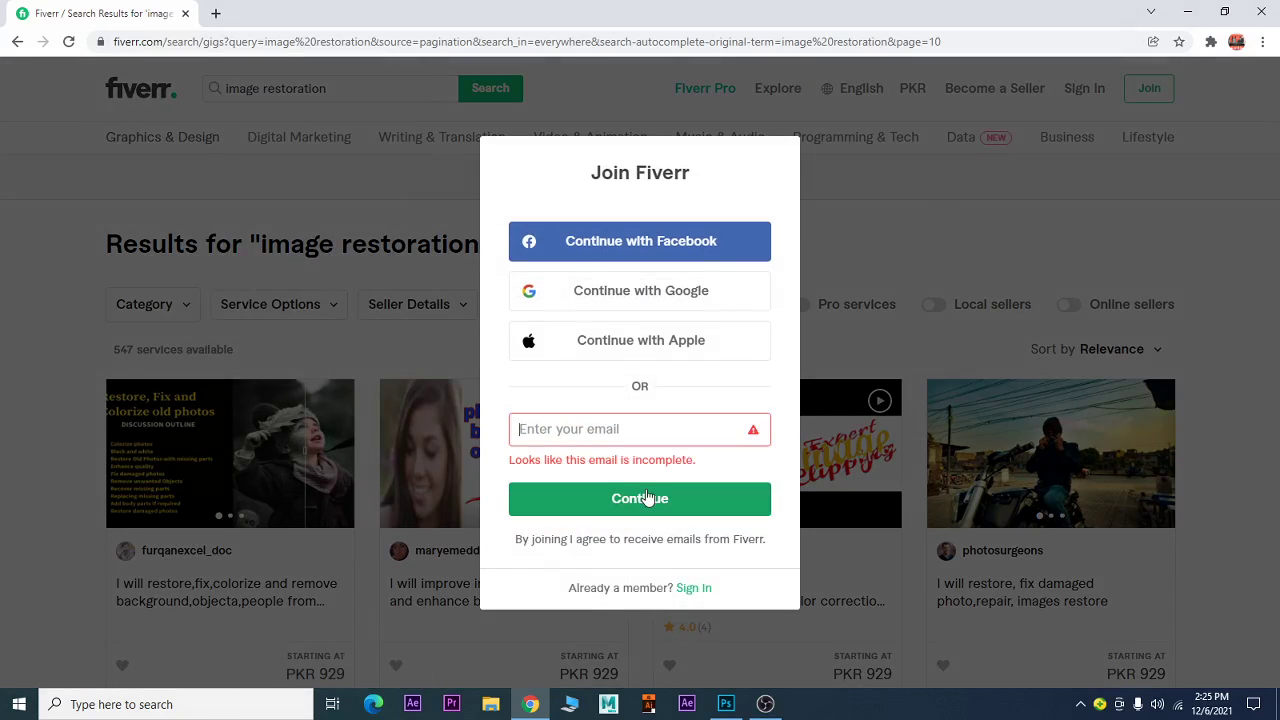
{"action": "key", "text": "Escape"}
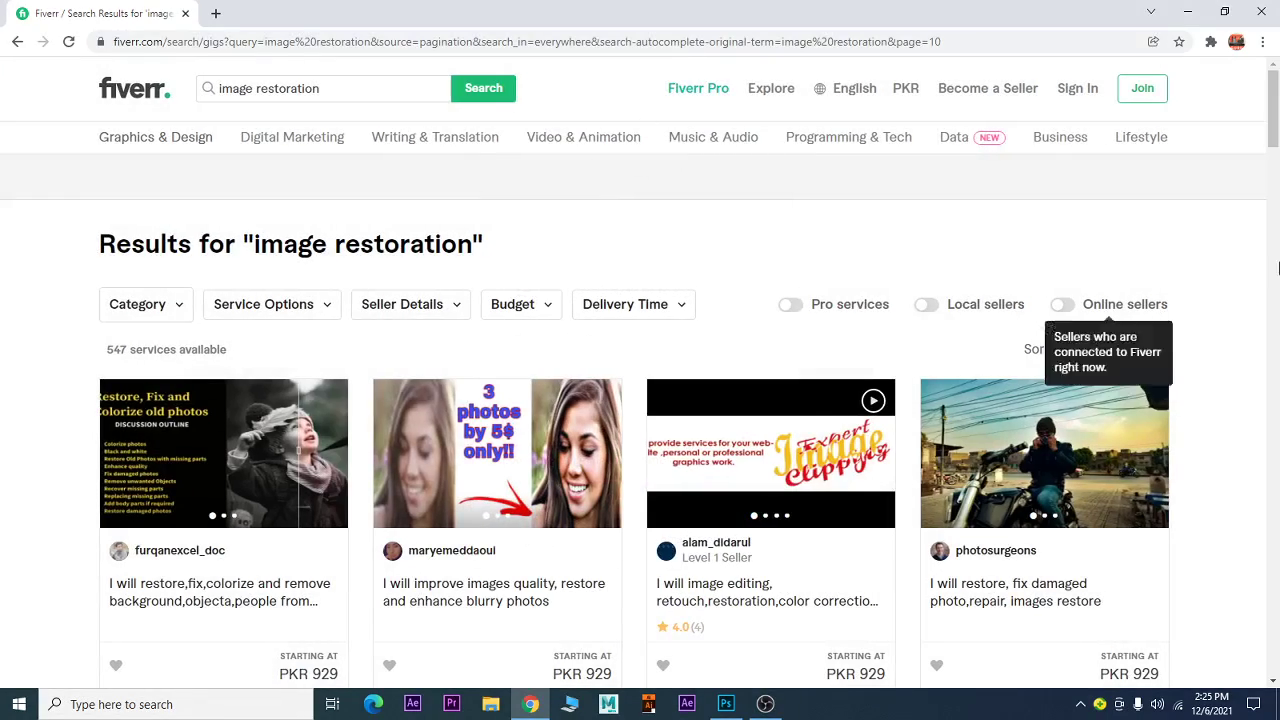
Scroll further down page 10, comparing restoration gigs mostly starting at PKR 929.
{"action": "mouse_move", "coordinate": [1273, 92]}
{"action": "left_mouse_down"}
{"action": "mouse_move", "coordinate": [1264, 260]}
{"action": "mouse_move", "coordinate": [1266, 235]}
{"action": "left_mouse_up"}
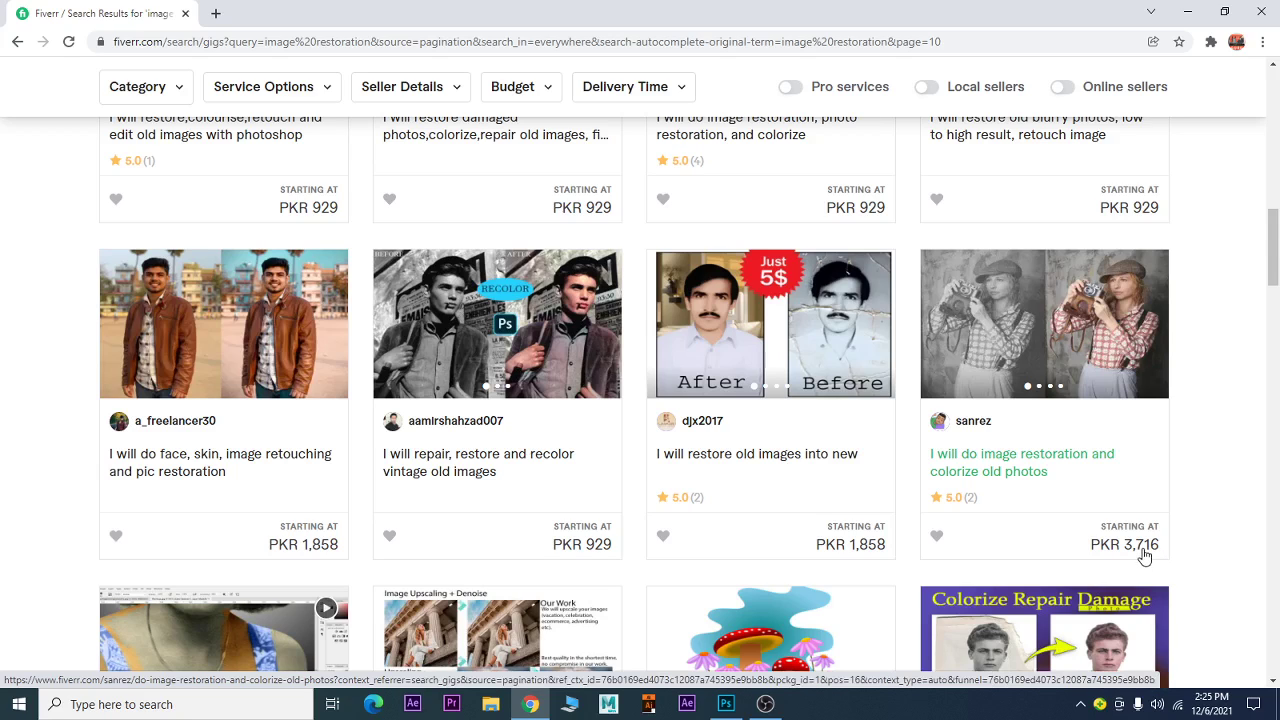
{"action": "left_click_drag", "start_coordinate": [1273, 263], "coordinate": [1257, 540]}
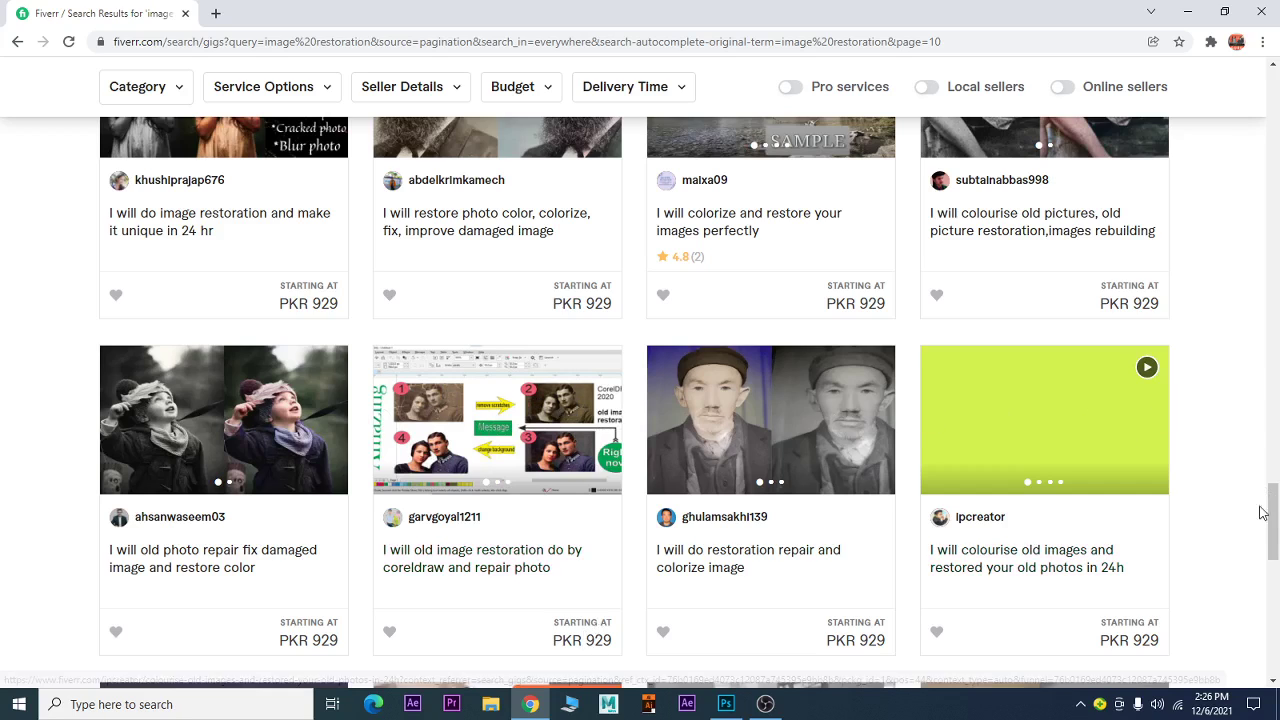
{"action": "scroll", "coordinate": [540, 530], "scroll_direction": "down", "scroll_amount": 1}
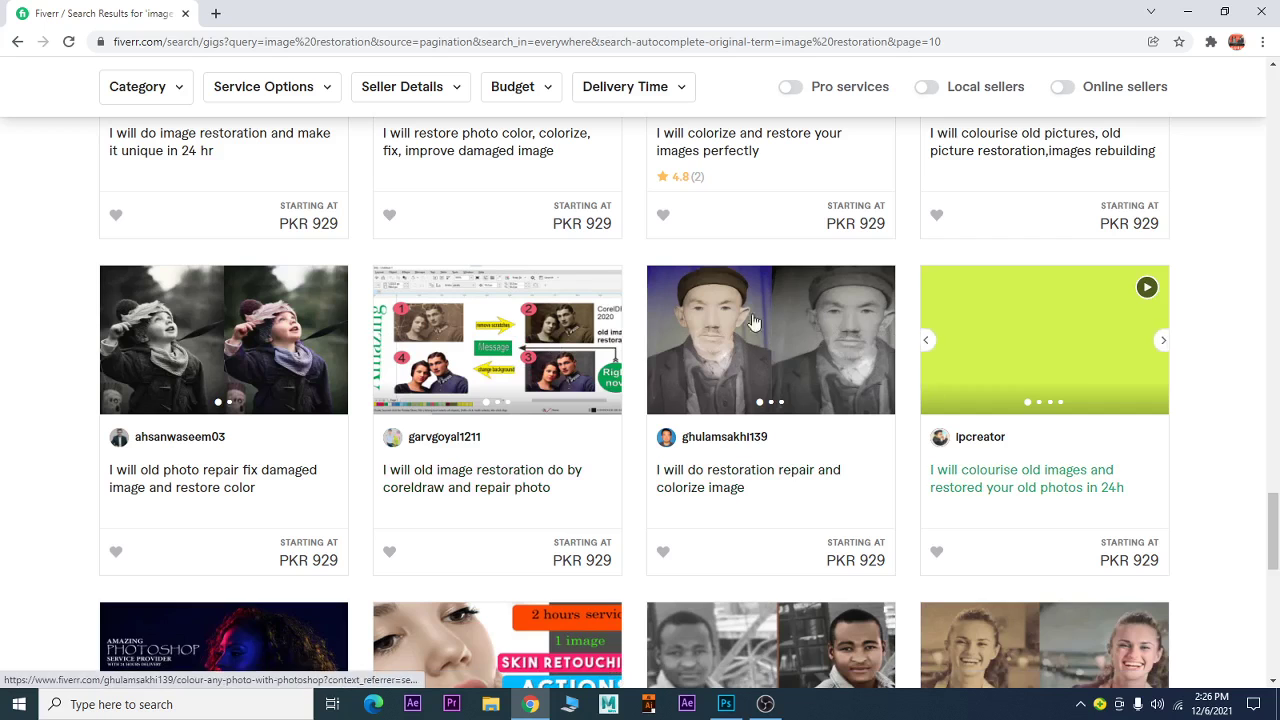
Close Chrome and duplicate damaged.jpg's Background layer as Layer 1.
{"action": "left_click", "coordinate": [1262, 13]}
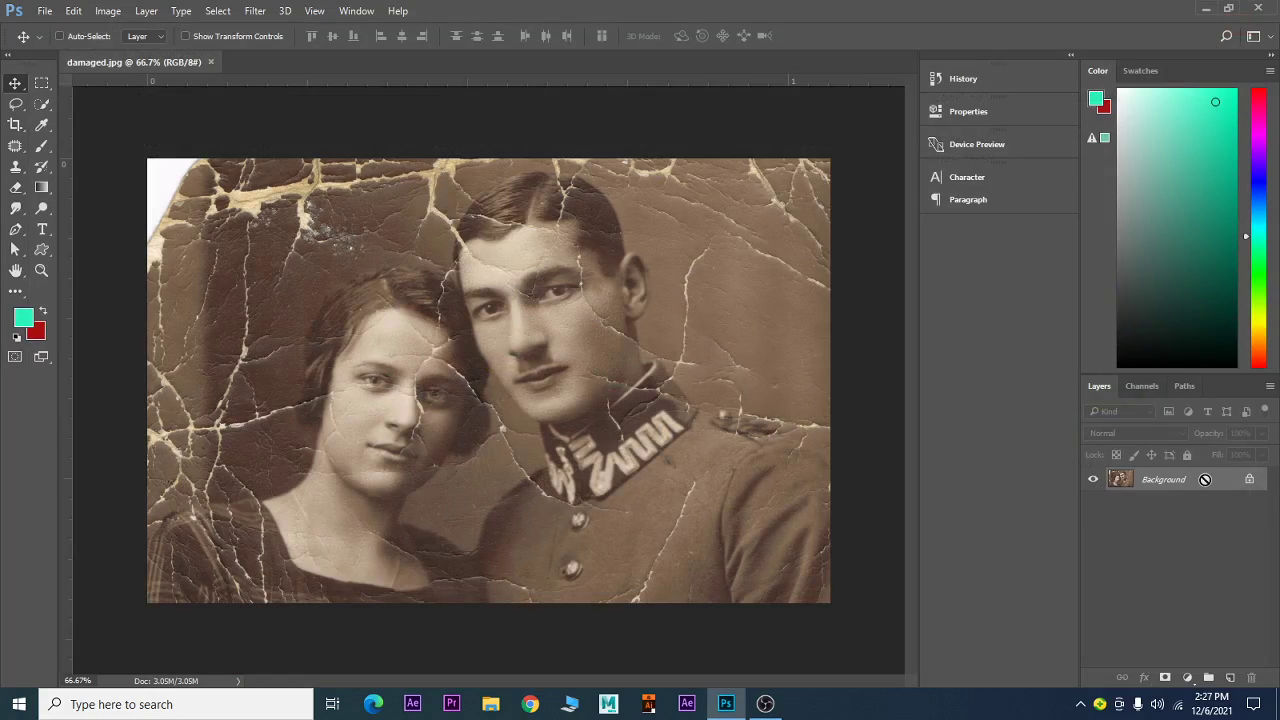
{"action": "left_click_drag", "start_coordinate": [1205, 479], "coordinate": [1230, 678]}
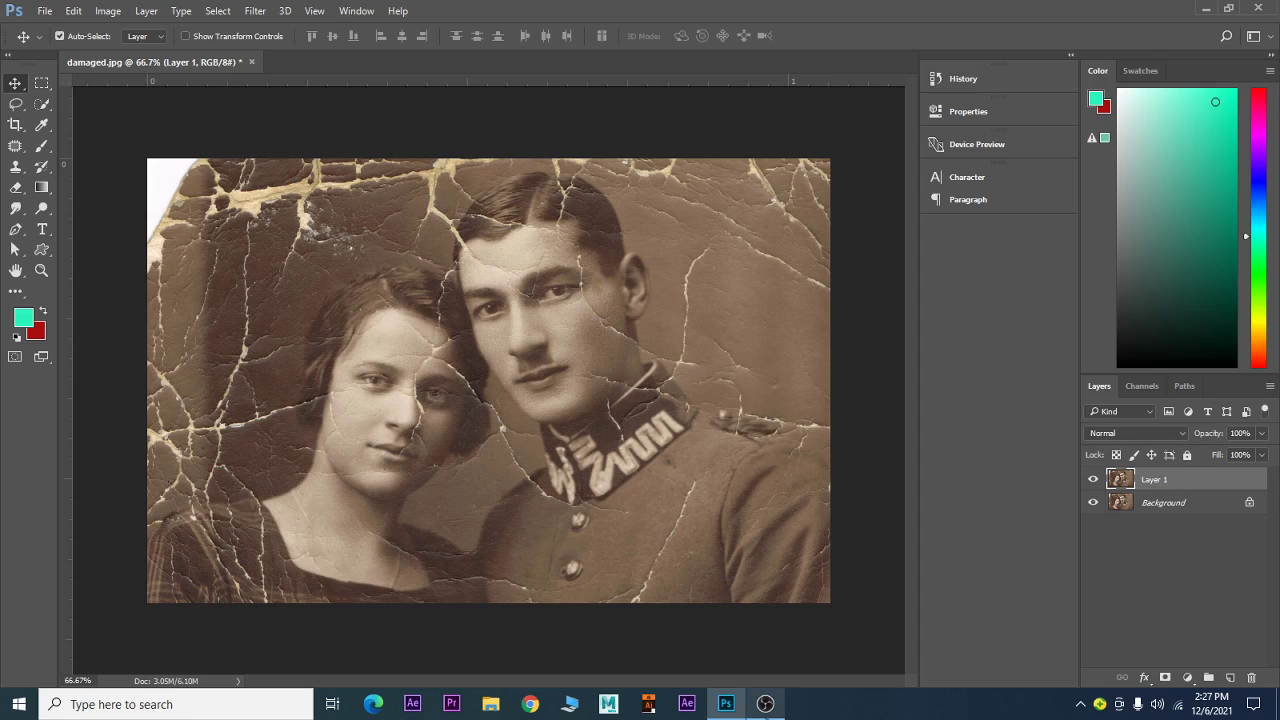
{"action": "left_click", "coordinate": [765, 704]}
{"action": "left_click", "coordinate": [765, 704]}
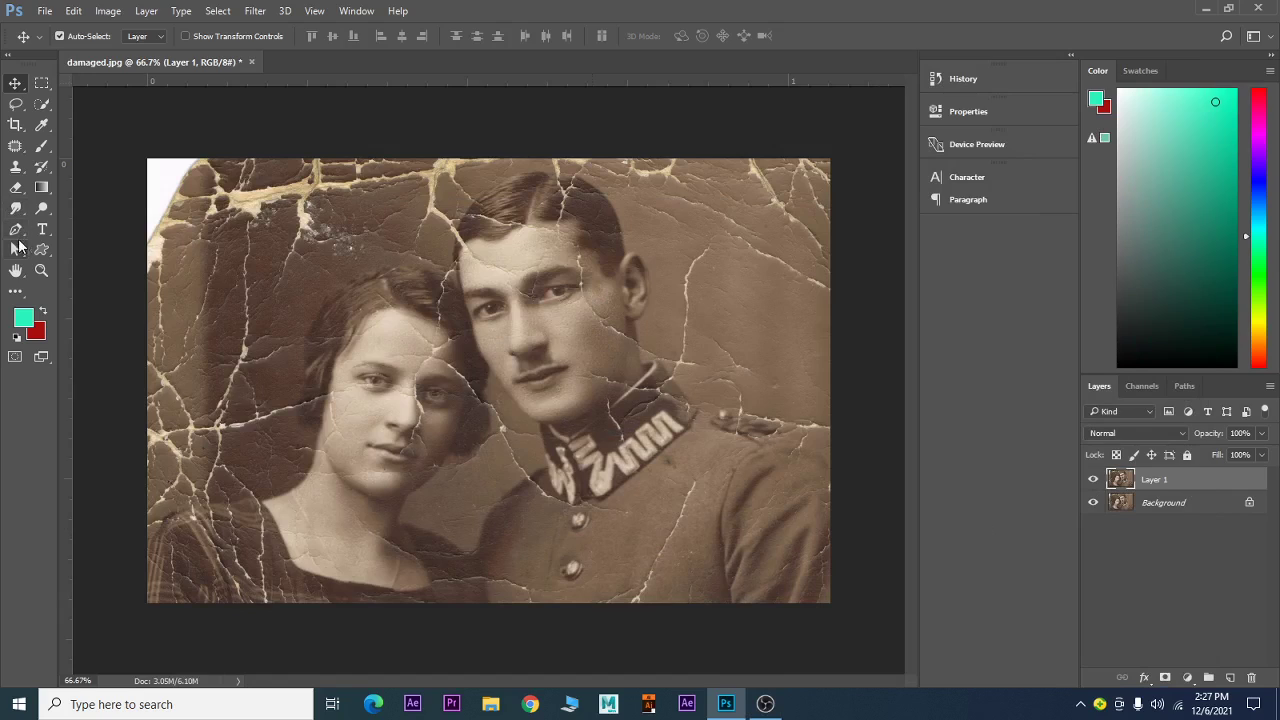
{"action": "left_click", "coordinate": [15, 146]}
With the Spot Healing Brush, heal cracks beside the man's collar, shoulder and right edge.
{"action": "right_click", "coordinate": [15, 146]}
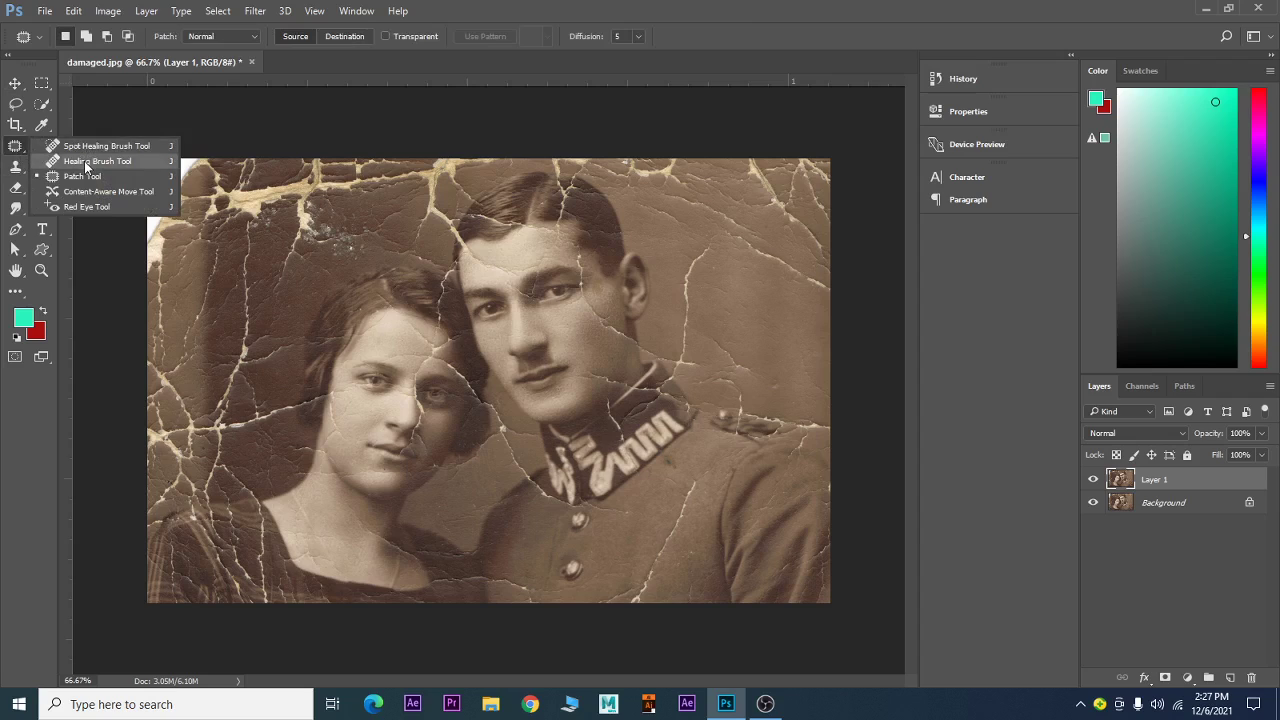
{"action": "left_click", "coordinate": [101, 147]}
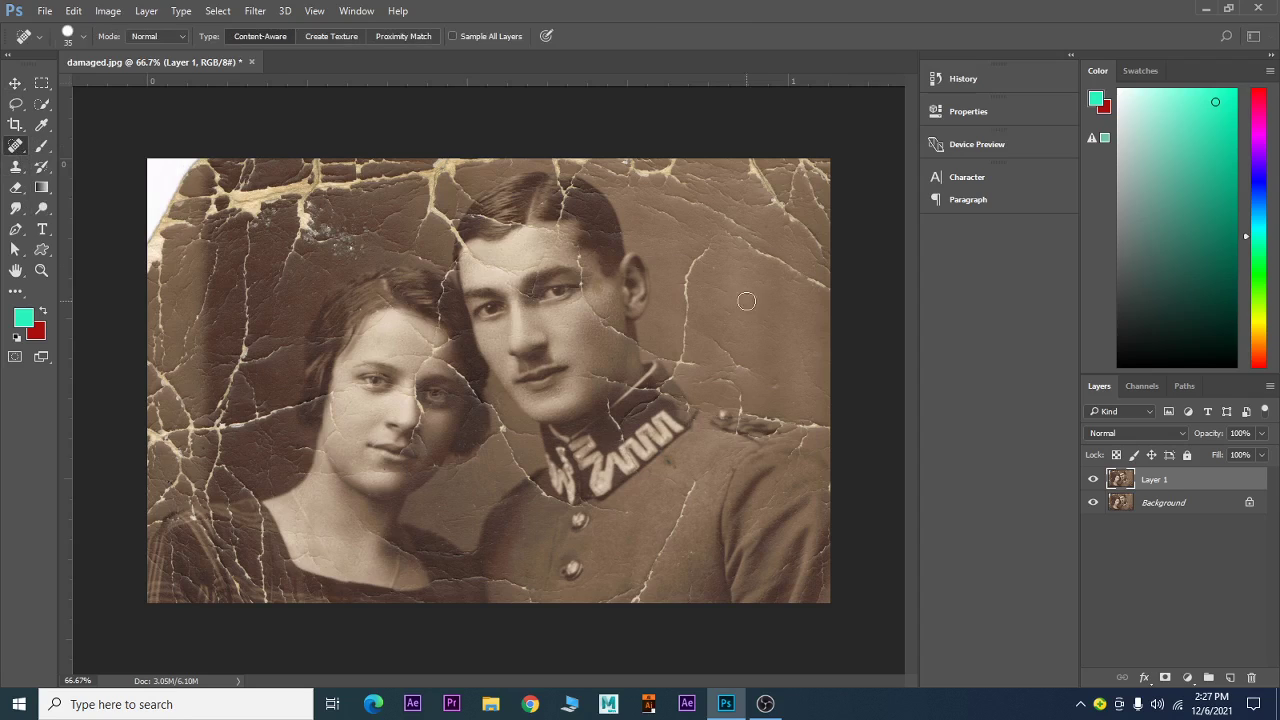
{"action": "mouse_move", "coordinate": [709, 249]}
{"action": "left_mouse_down"}
{"action": "mouse_move", "coordinate": [688, 275]}
{"action": "mouse_move", "coordinate": [681, 356]}
{"action": "left_mouse_up"}
{"action": "mouse_move", "coordinate": [711, 341]}
{"action": "left_mouse_down"}
{"action": "mouse_move", "coordinate": [762, 384]}
{"action": "mouse_move", "coordinate": [820, 389]}
{"action": "mouse_move", "coordinate": [811, 358]}
{"action": "mouse_move", "coordinate": [812, 372]}
{"action": "left_mouse_up"}
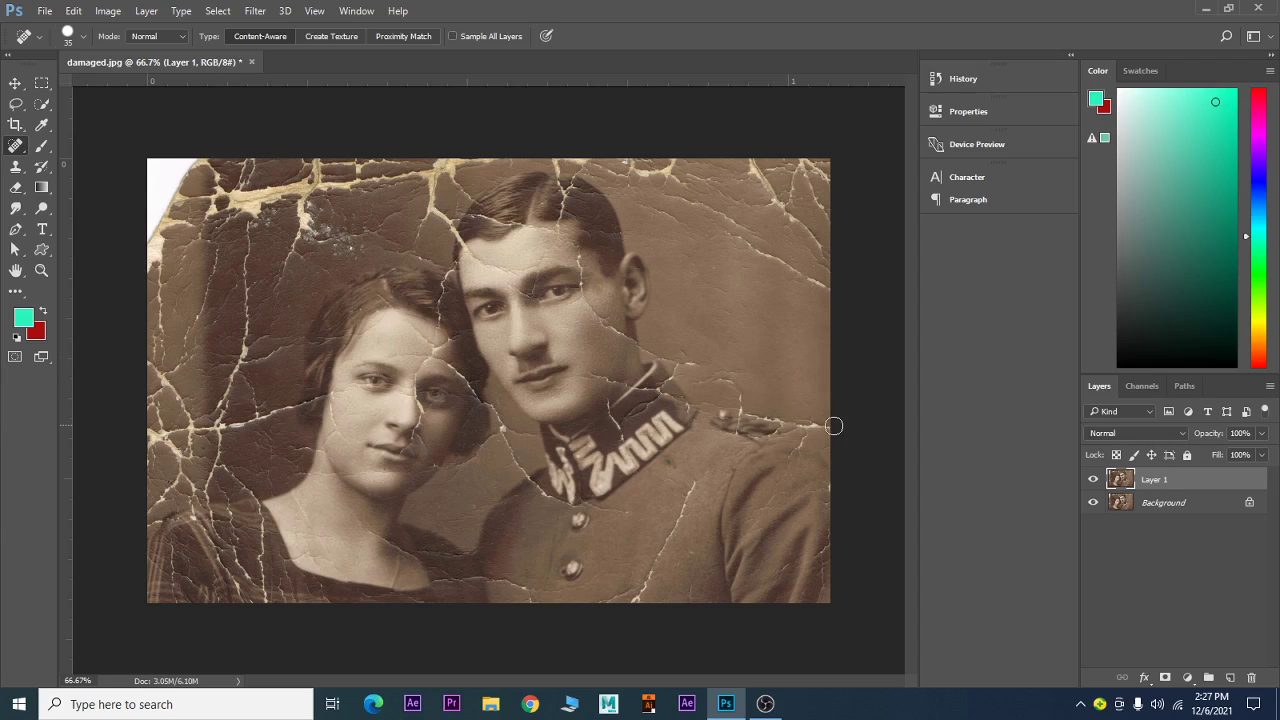
{"action": "mouse_move", "coordinate": [831, 427]}
{"action": "left_mouse_down"}
{"action": "mouse_move", "coordinate": [778, 424]}
{"action": "mouse_move", "coordinate": [793, 453]}
{"action": "left_mouse_up"}
{"action": "mouse_move", "coordinate": [741, 393]}
{"action": "left_mouse_down"}
{"action": "mouse_move", "coordinate": [657, 353]}
{"action": "mouse_move", "coordinate": [703, 388]}
{"action": "left_mouse_up"}
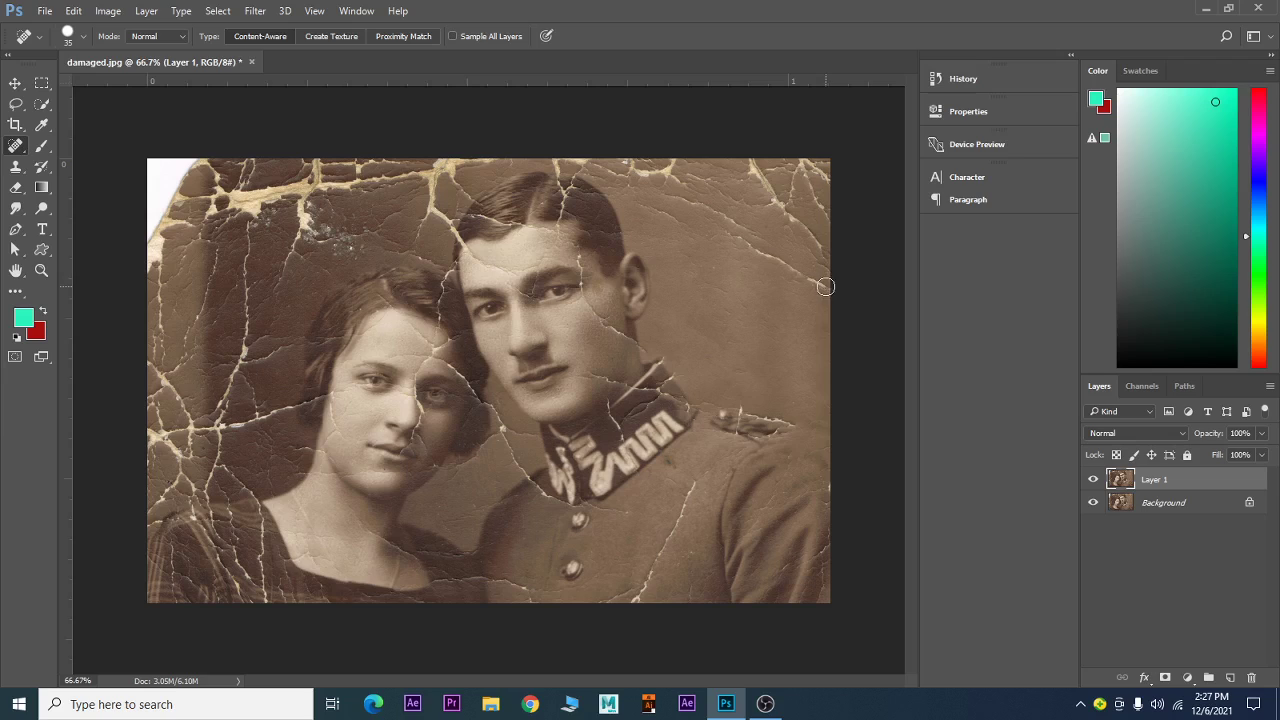
{"action": "left_click_drag", "start_coordinate": [825, 287], "coordinate": [730, 232]}
Enlarge the brush to 50 and heal the cracks across the upper-right background and corner.
{"action": "key", "text": "bracketright"}
{"action": "left_click_drag", "start_coordinate": [693, 234], "coordinate": [640, 198]}
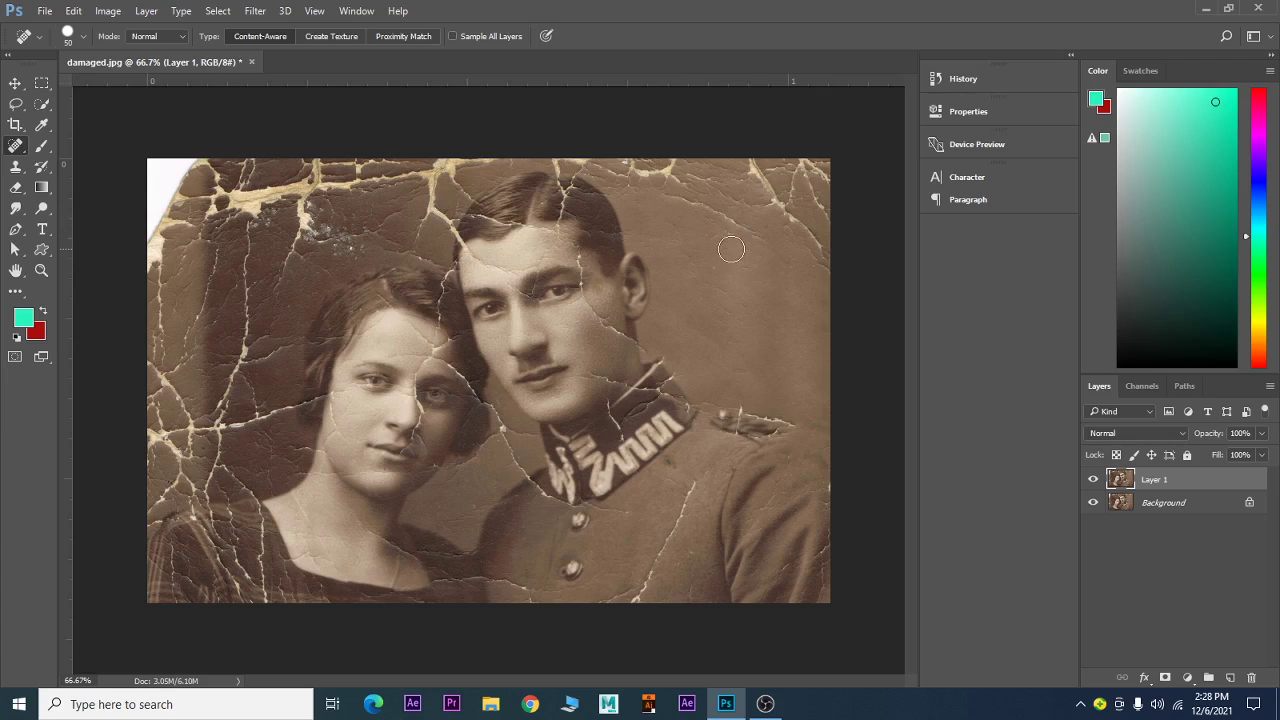
{"action": "left_click_drag", "start_coordinate": [768, 251], "coordinate": [667, 197]}
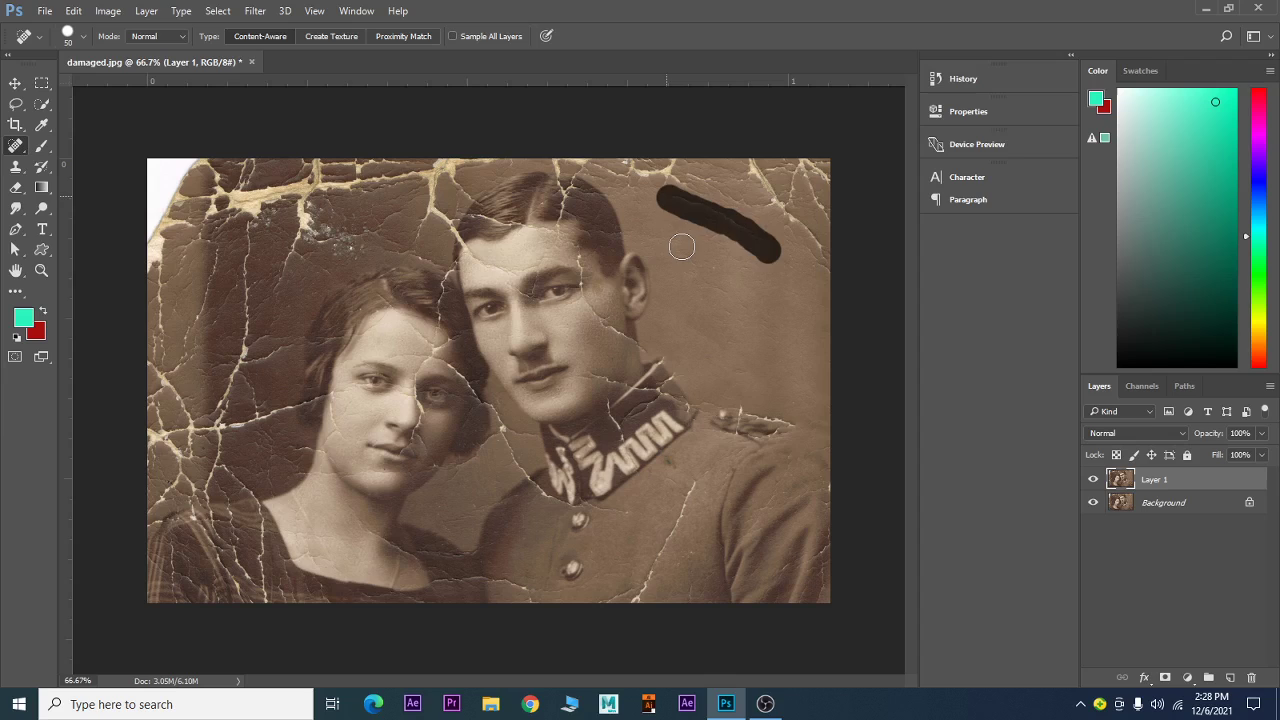
{"action": "left_click_drag", "start_coordinate": [767, 212], "coordinate": [662, 178]}
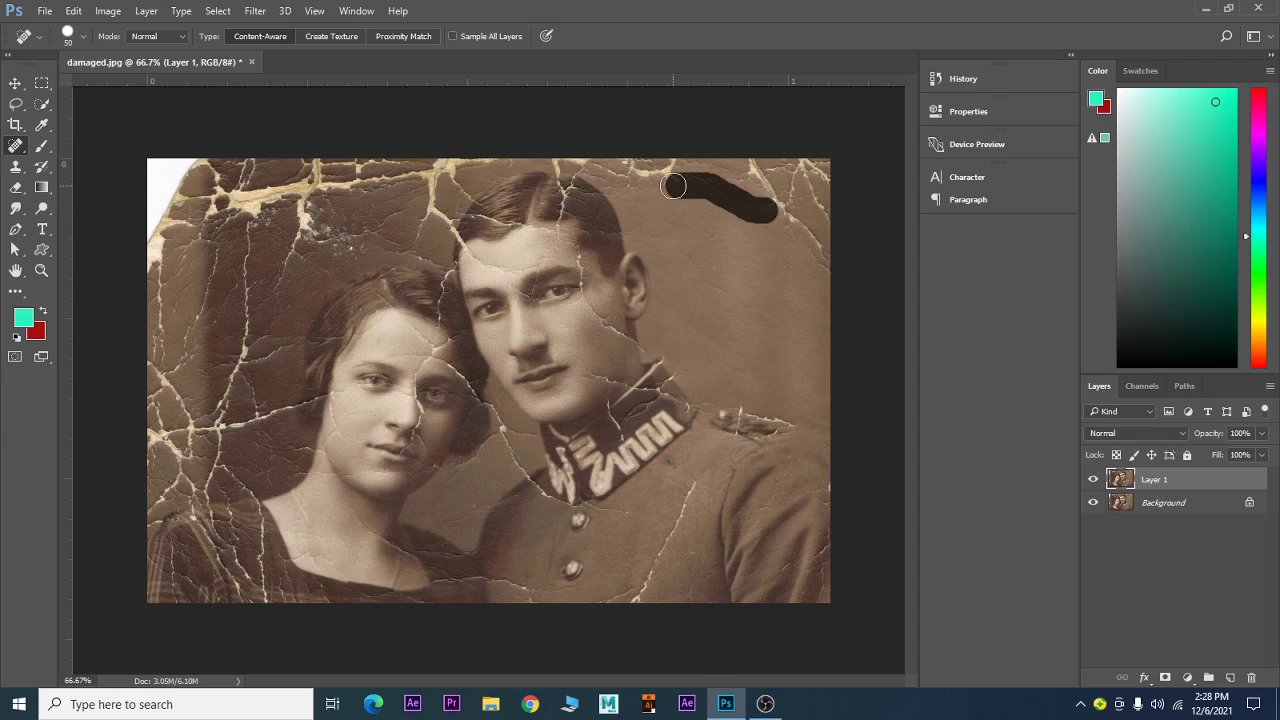
{"action": "left_click_drag", "start_coordinate": [827, 271], "coordinate": [754, 164]}
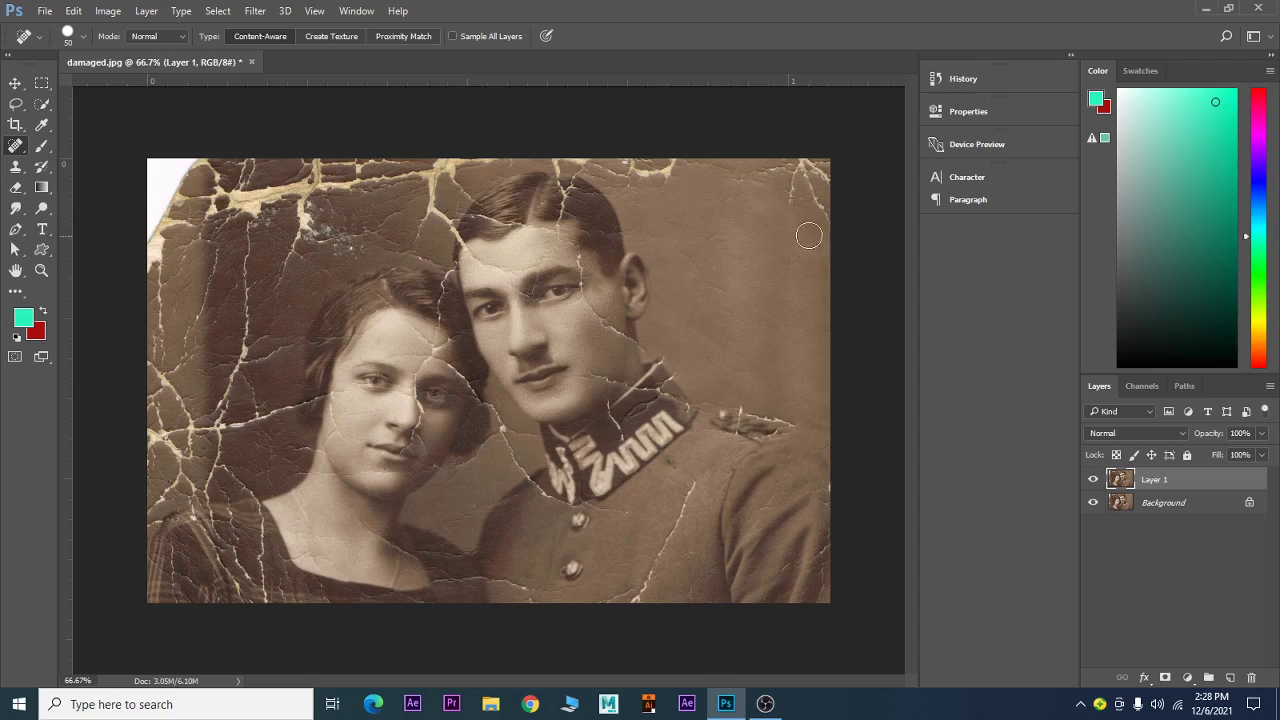
{"action": "left_click_drag", "start_coordinate": [791, 210], "coordinate": [755, 170]}
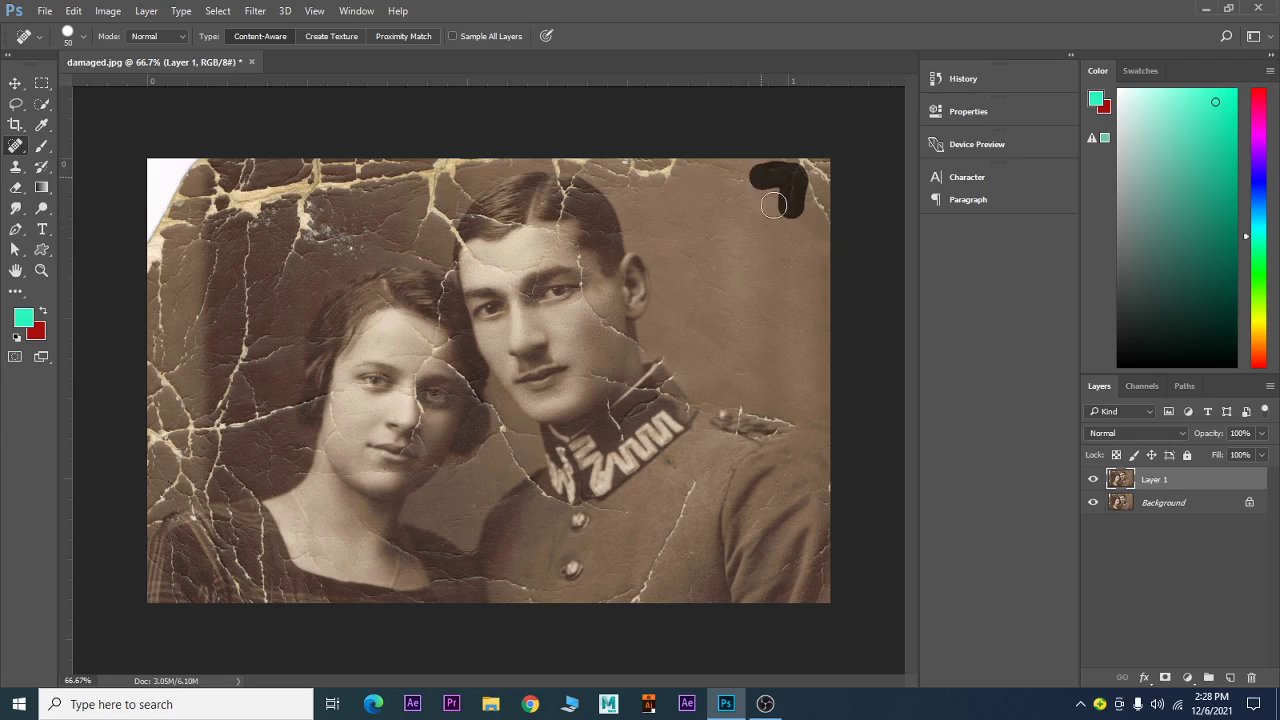
{"action": "mouse_move", "coordinate": [819, 224]}
{"action": "left_mouse_down"}
{"action": "mouse_move", "coordinate": [815, 165]}
{"action": "mouse_move", "coordinate": [730, 180]}
{"action": "mouse_move", "coordinate": [560, 160]}
{"action": "left_mouse_up"}
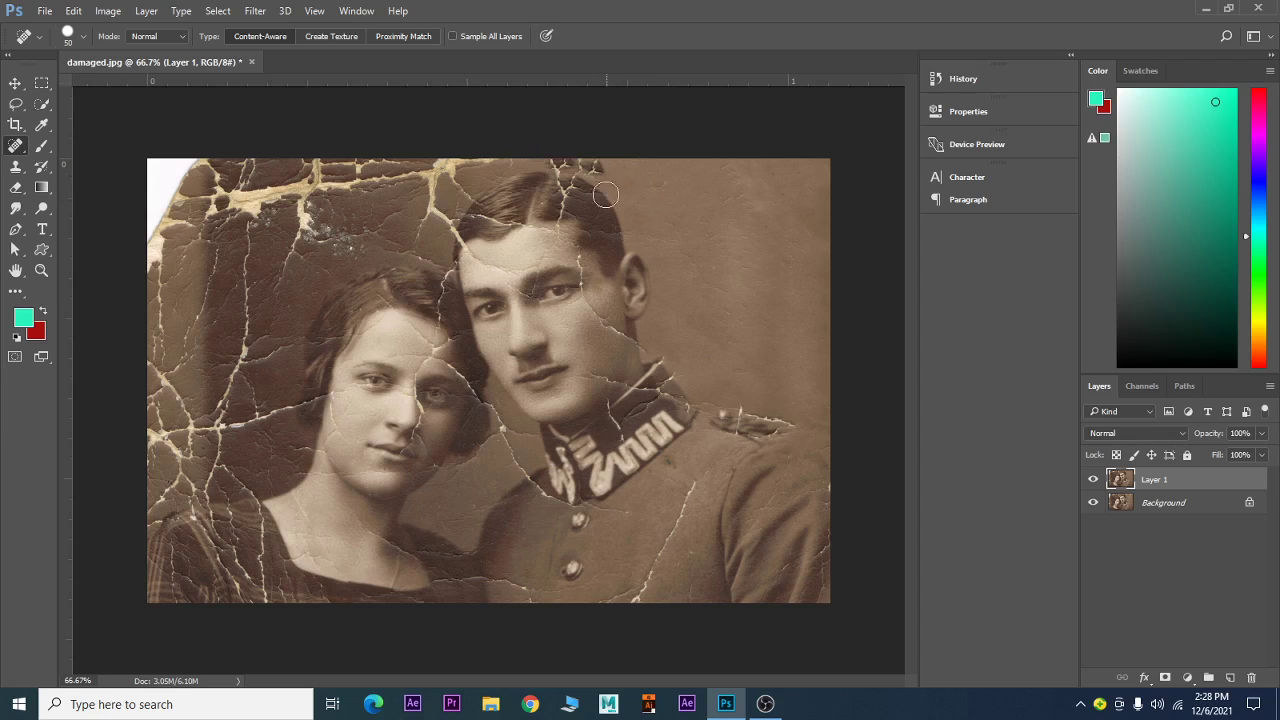
Undo the last stroke, then heal the cracks along the top edge above both heads.
{"action": "key", "text": "ctrl+z"}
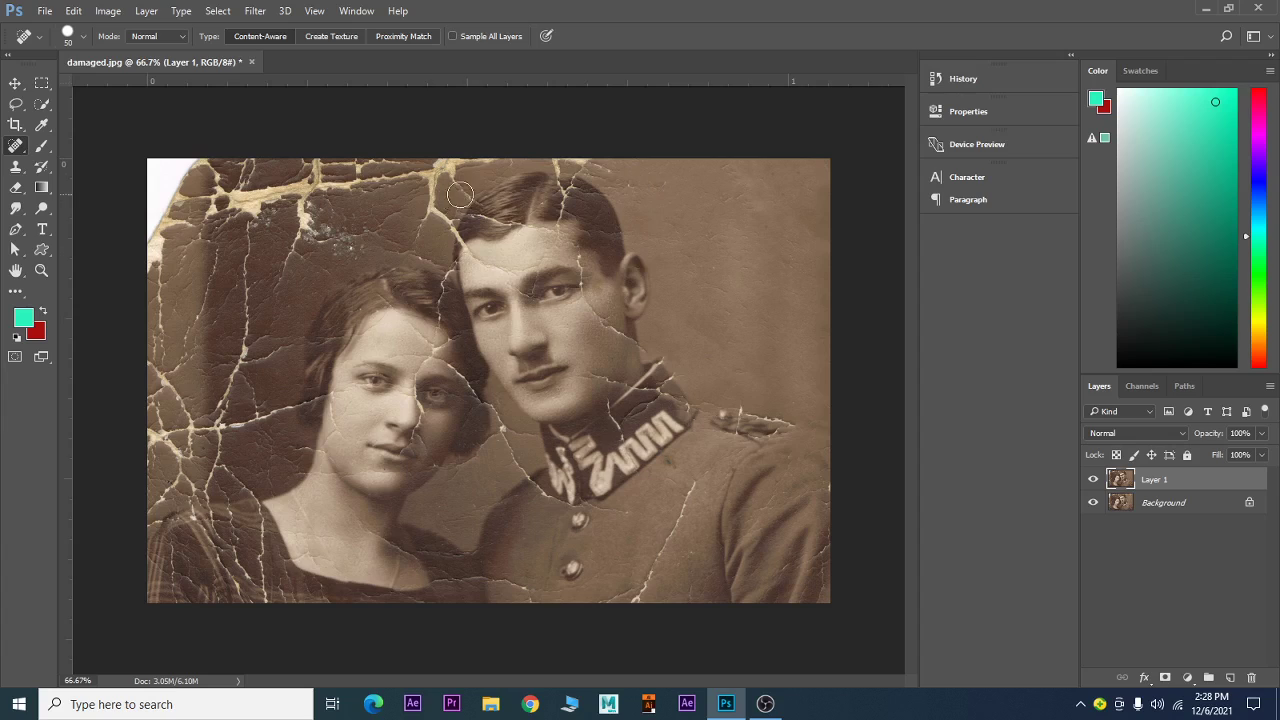
{"action": "left_click_drag", "start_coordinate": [419, 250], "coordinate": [426, 162]}
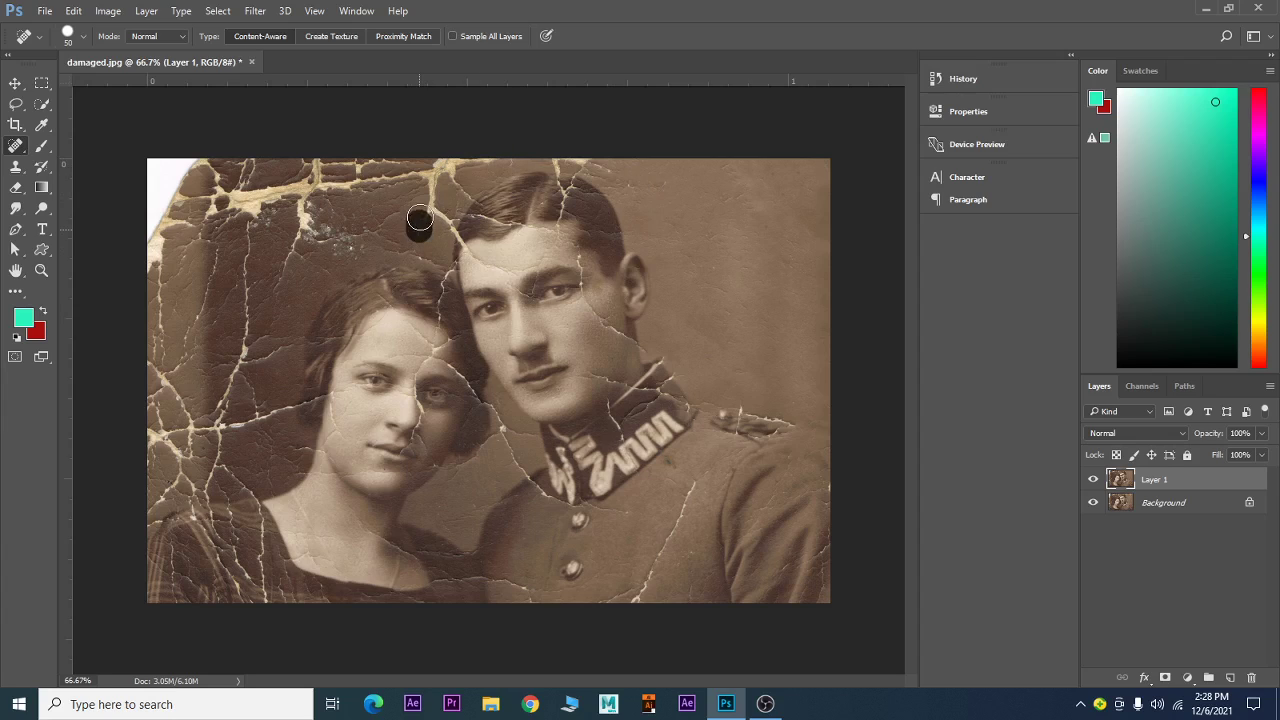
{"action": "mouse_move", "coordinate": [441, 216]}
{"action": "left_mouse_down"}
{"action": "mouse_move", "coordinate": [430, 200]}
{"action": "mouse_move", "coordinate": [490, 158]}
{"action": "left_mouse_up"}
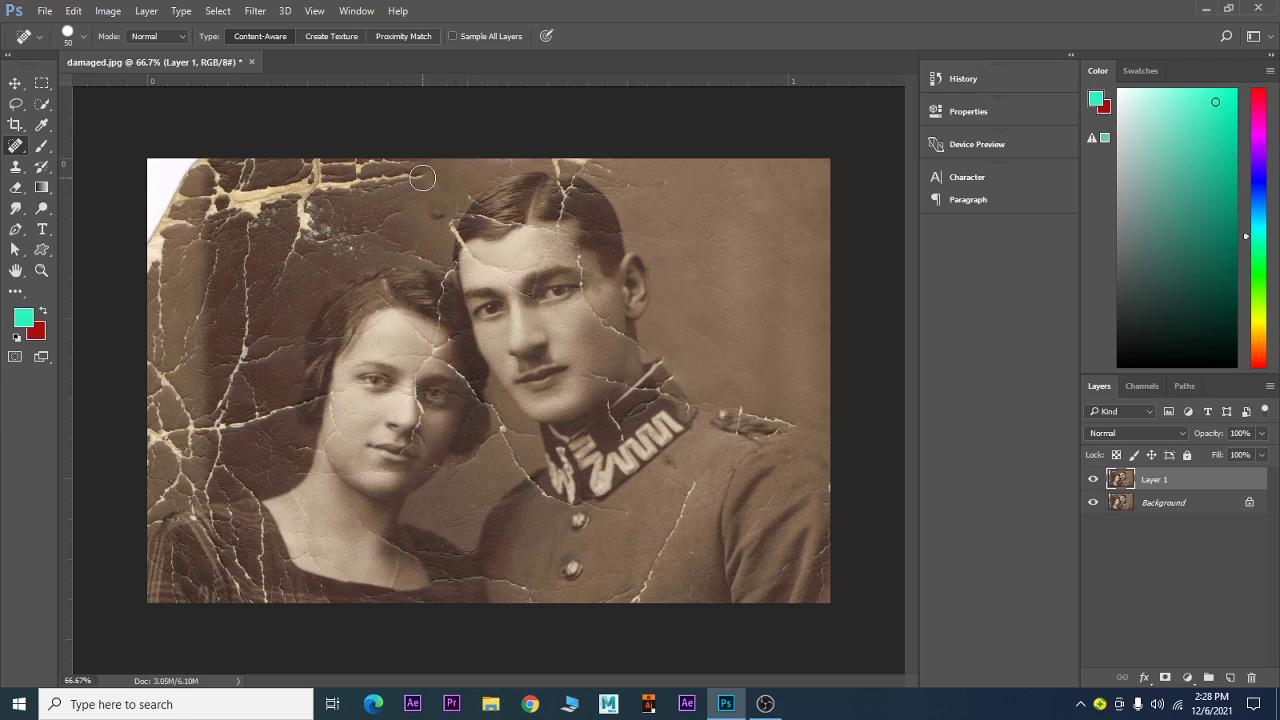
{"action": "left_click_drag", "start_coordinate": [430, 176], "coordinate": [318, 180]}
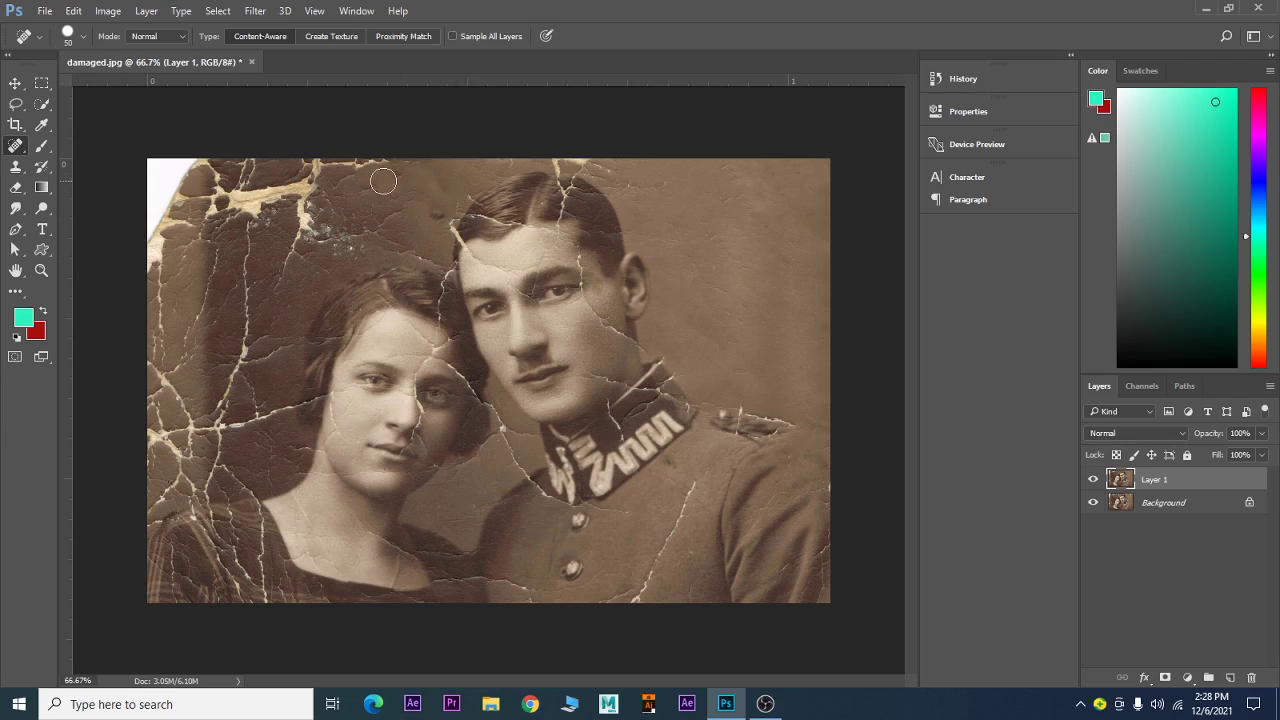
{"action": "left_click_drag", "start_coordinate": [397, 168], "coordinate": [318, 205]}
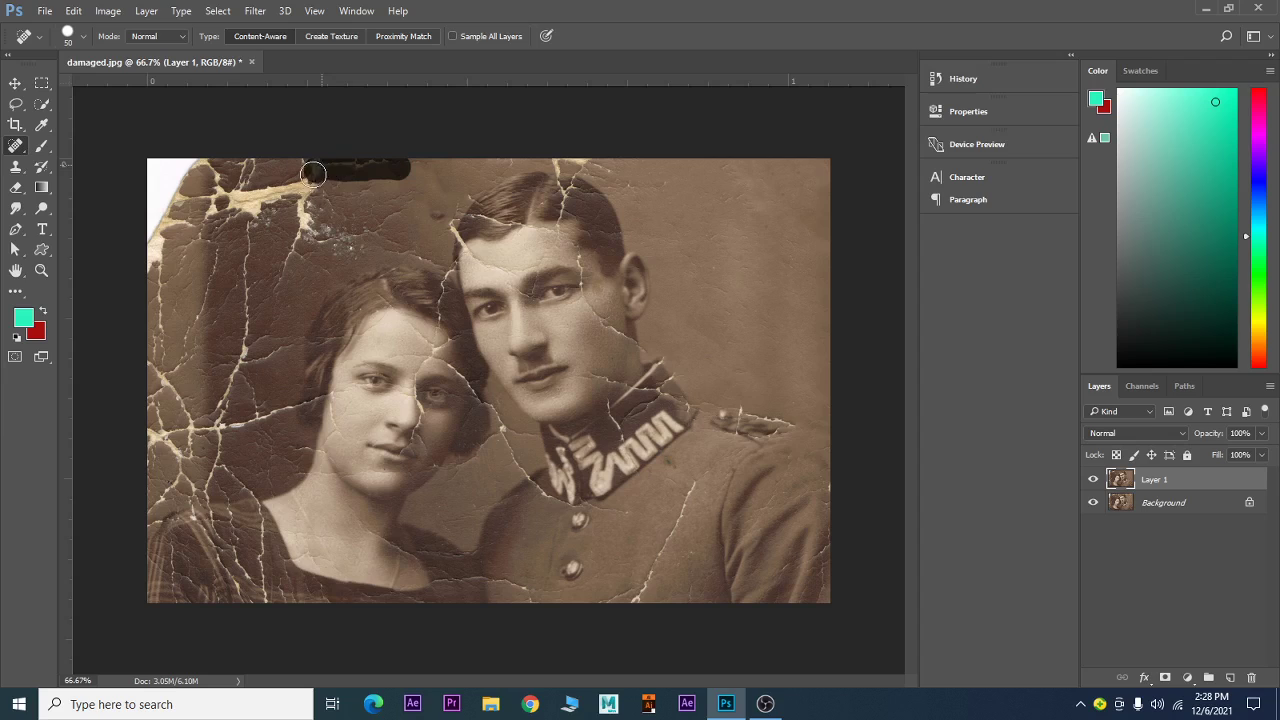
{"action": "left_click_drag", "start_coordinate": [270, 286], "coordinate": [302, 192]}
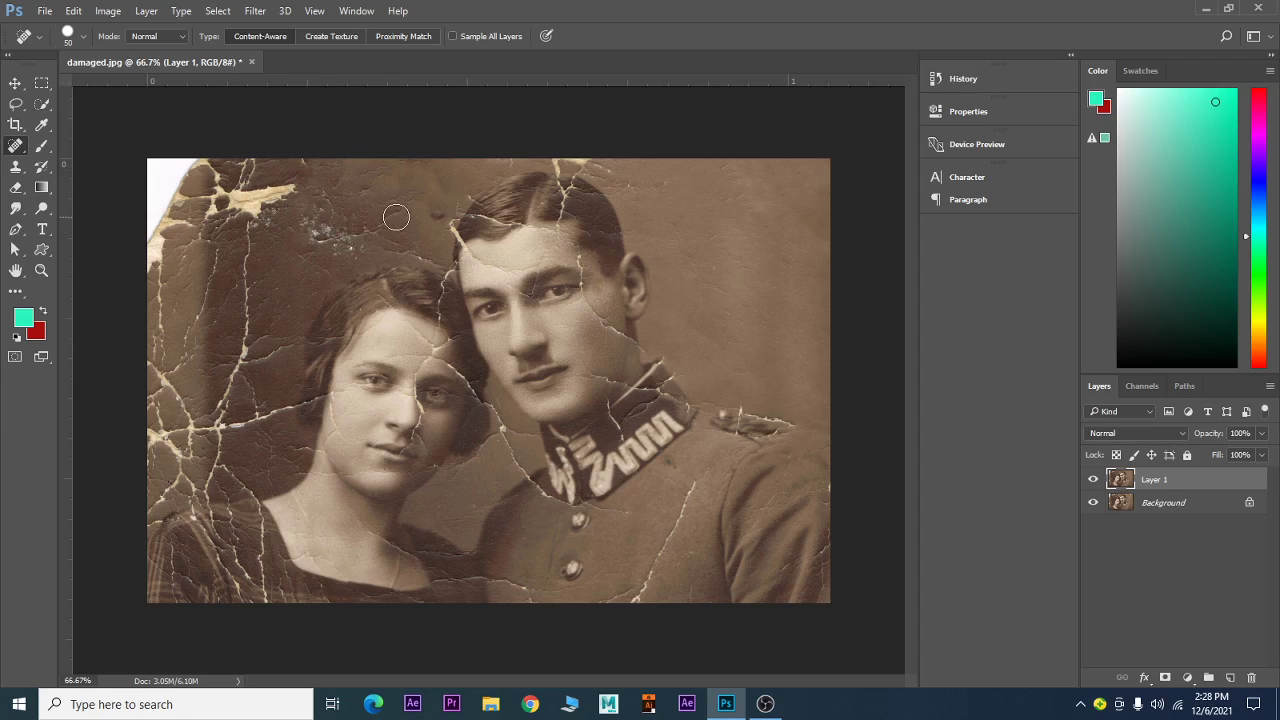
{"action": "mouse_move", "coordinate": [396, 213]}
{"action": "left_mouse_down"}
{"action": "mouse_move", "coordinate": [318, 238]}
{"action": "mouse_move", "coordinate": [318, 186]}
{"action": "left_mouse_up"}
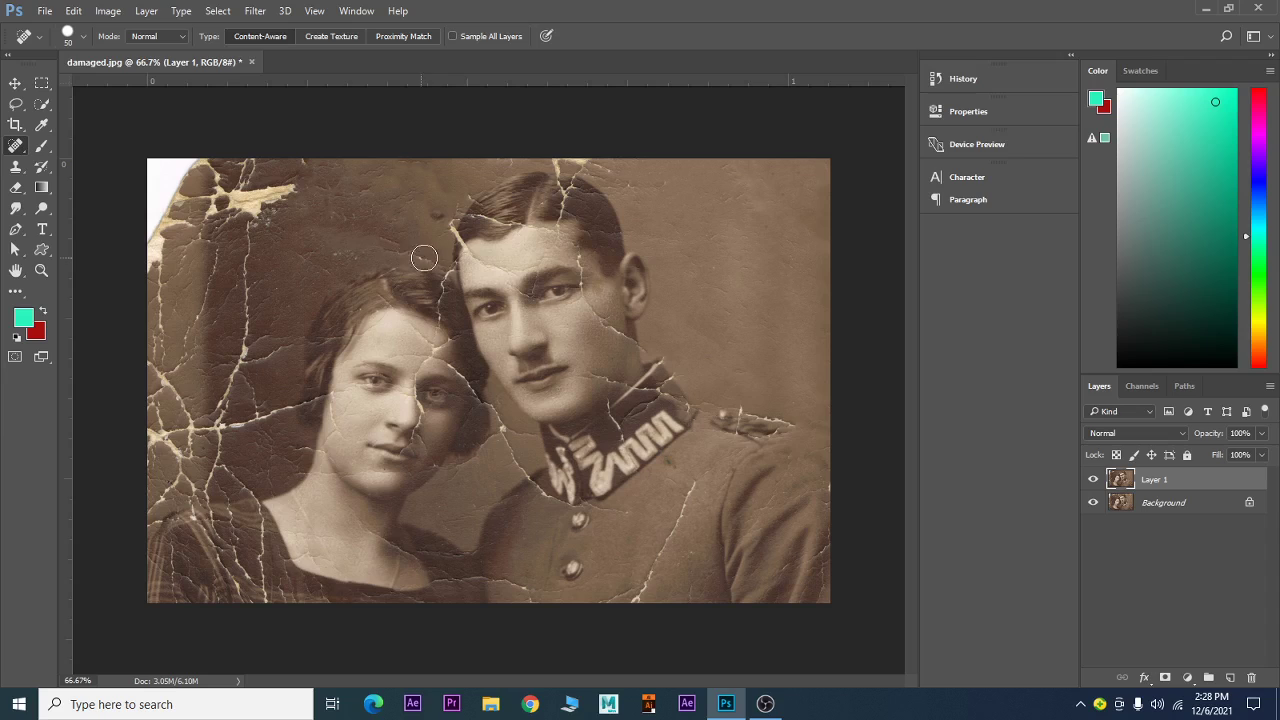
Heal the cracks above the woman's hair and toward the top-left corner.
{"action": "left_click_drag", "start_coordinate": [430, 252], "coordinate": [312, 252]}
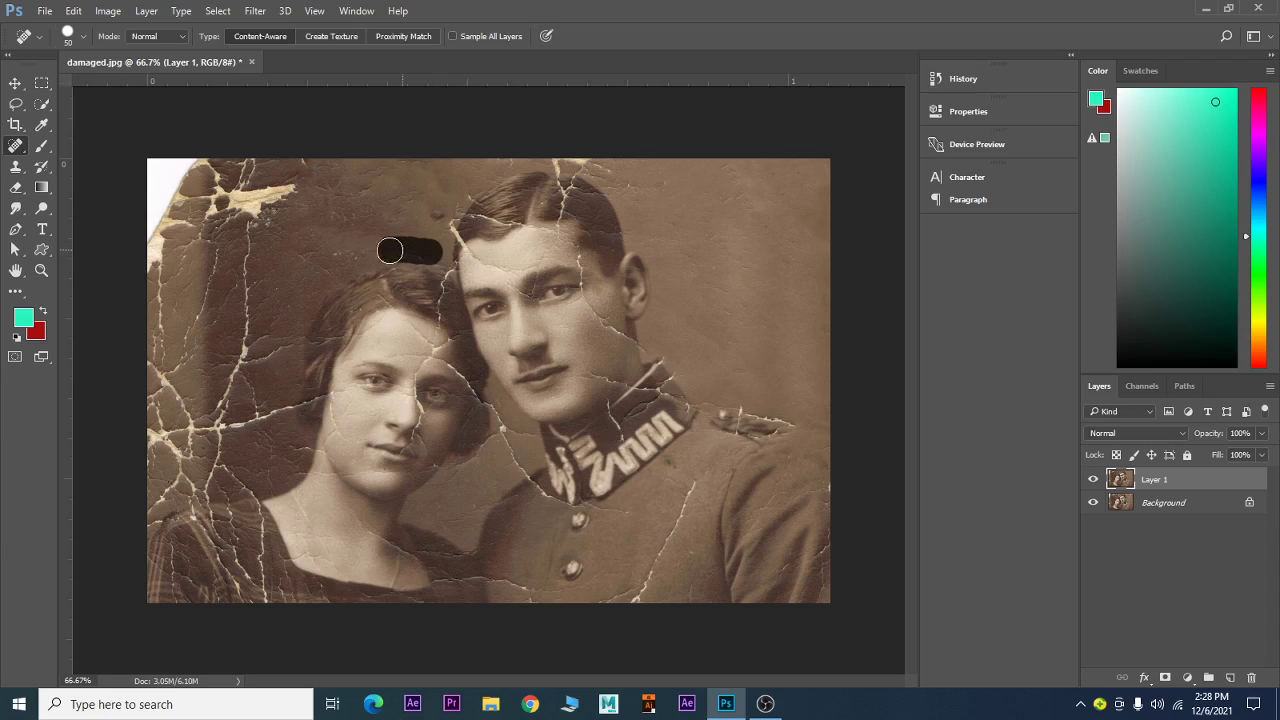
{"action": "left_click", "coordinate": [324, 272]}
{"action": "mouse_move", "coordinate": [324, 272]}
{"action": "left_mouse_down"}
{"action": "mouse_move", "coordinate": [279, 229]}
{"action": "mouse_move", "coordinate": [248, 162]}
{"action": "left_mouse_up"}
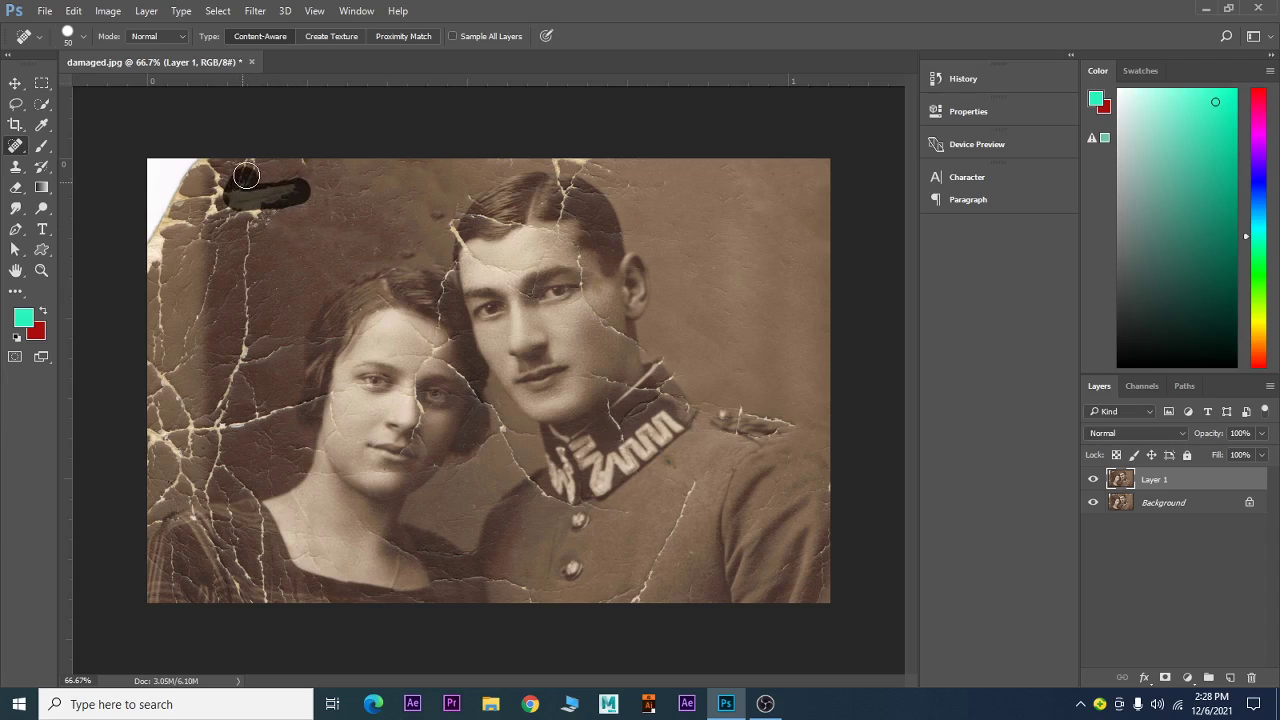
{"action": "left_click_drag", "start_coordinate": [292, 163], "coordinate": [390, 180]}
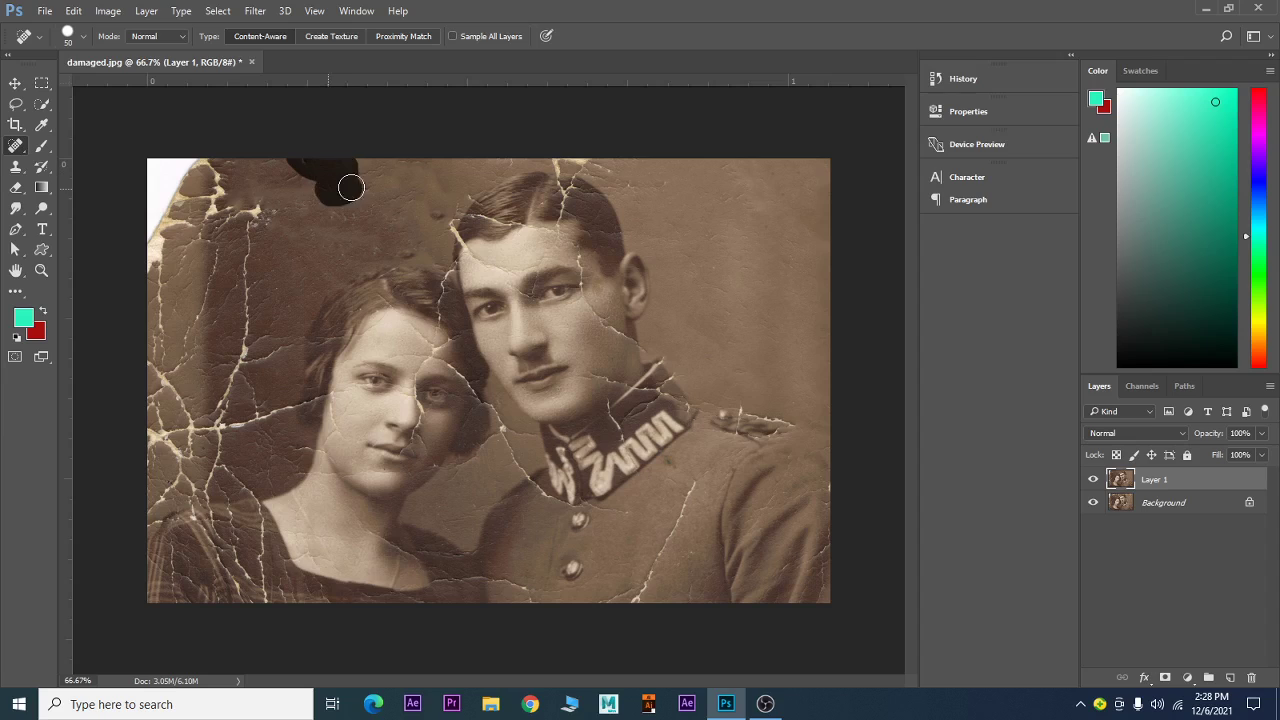
{"action": "left_click", "coordinate": [299, 181]}
{"action": "mouse_move", "coordinate": [265, 208]}
{"action": "left_mouse_down"}
{"action": "mouse_move", "coordinate": [185, 198]}
{"action": "mouse_move", "coordinate": [287, 185]}
{"action": "mouse_move", "coordinate": [250, 281]}
{"action": "mouse_move", "coordinate": [241, 372]}
{"action": "left_mouse_up"}
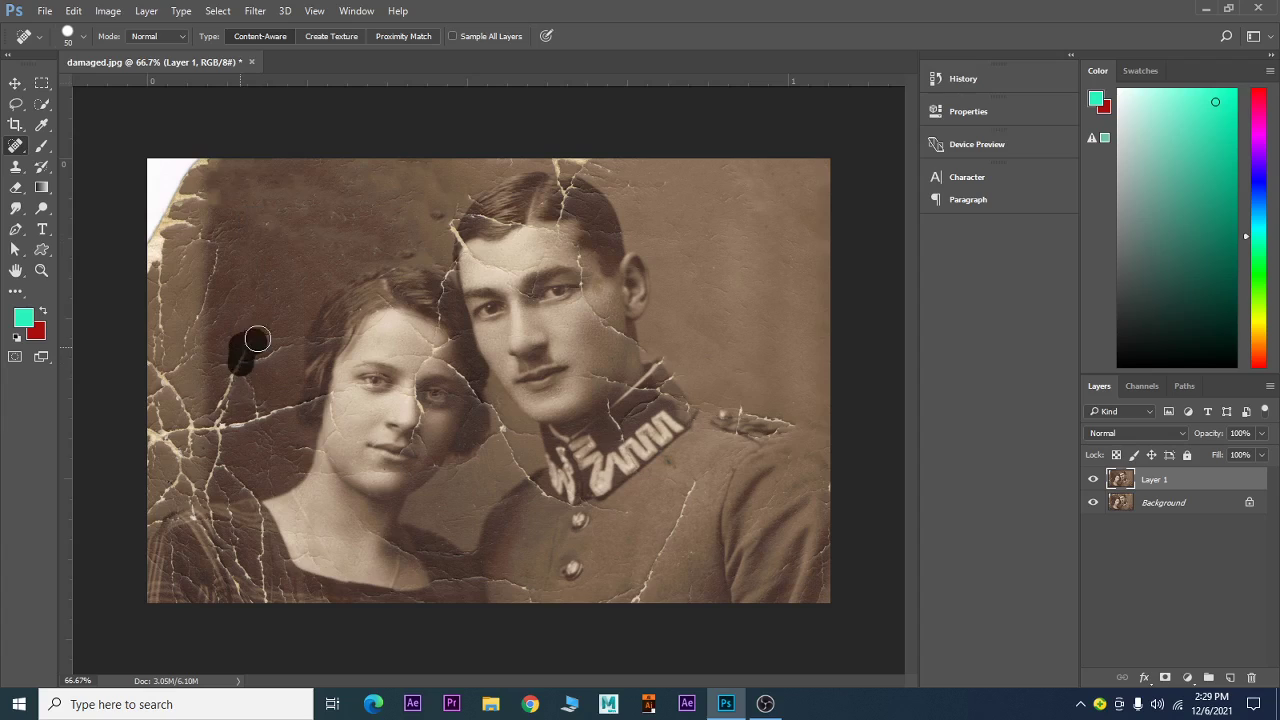
Heal the cracks left of the woman's head and down the left edge beside her.
{"action": "mouse_move", "coordinate": [241, 363]}
{"action": "left_mouse_down"}
{"action": "mouse_move", "coordinate": [270, 328]}
{"action": "mouse_move", "coordinate": [205, 435]}
{"action": "left_mouse_up"}
{"action": "left_click", "coordinate": [287, 346]}
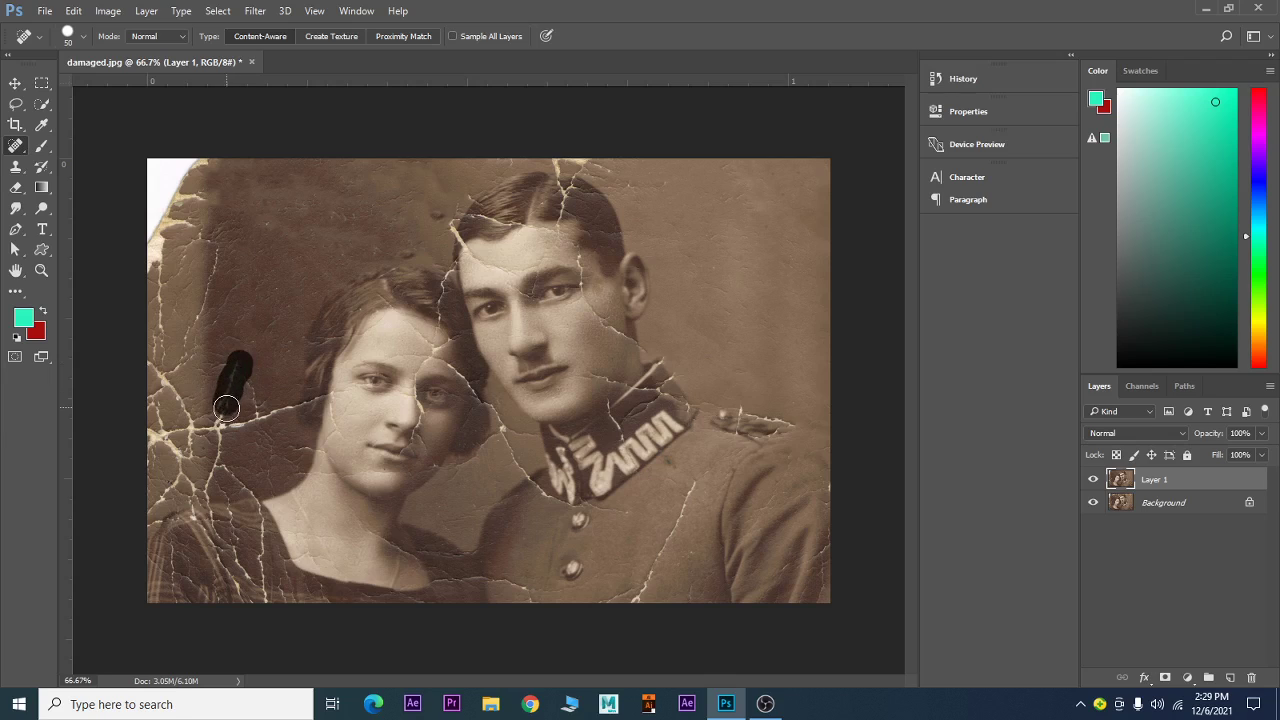
{"action": "mouse_move", "coordinate": [284, 413]}
{"action": "left_mouse_down"}
{"action": "mouse_move", "coordinate": [245, 380]}
{"action": "mouse_move", "coordinate": [248, 490]}
{"action": "left_mouse_up"}
{"action": "mouse_move", "coordinate": [222, 430]}
{"action": "left_mouse_down"}
{"action": "mouse_move", "coordinate": [150, 358]}
{"action": "mouse_move", "coordinate": [211, 263]}
{"action": "mouse_move", "coordinate": [166, 285]}
{"action": "mouse_move", "coordinate": [158, 347]}
{"action": "mouse_move", "coordinate": [173, 428]}
{"action": "left_mouse_up"}
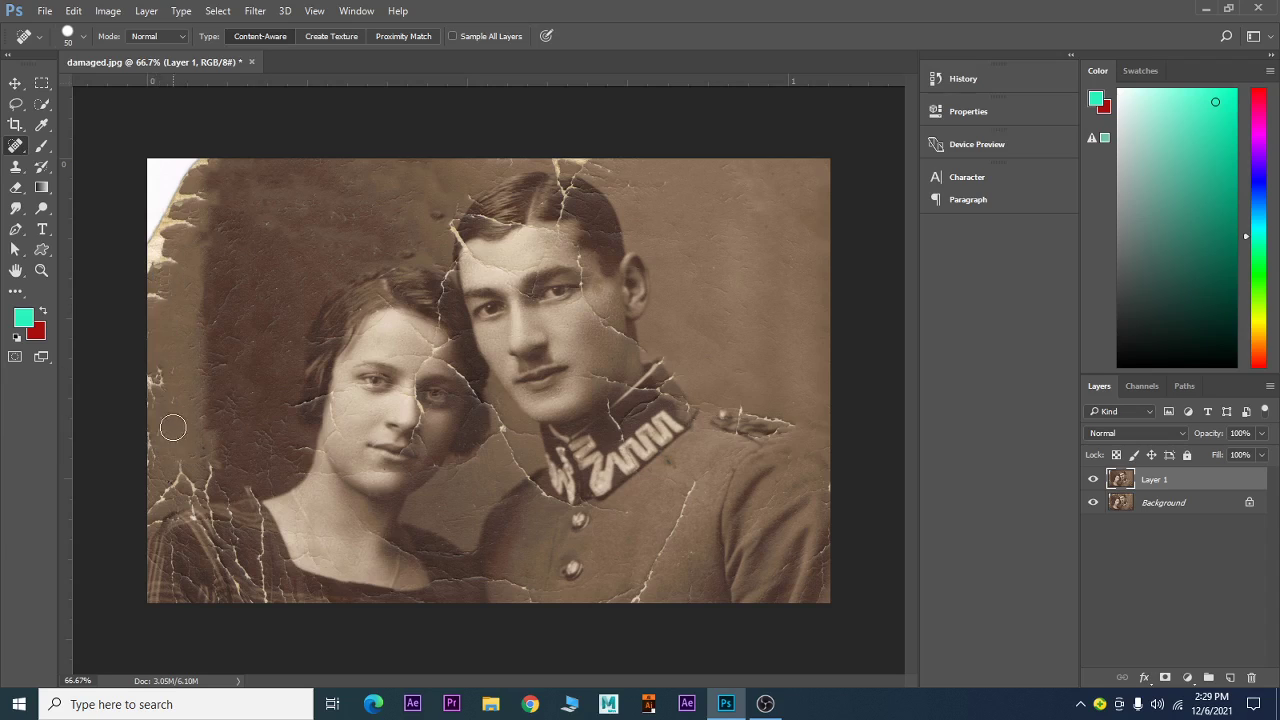
{"action": "mouse_move", "coordinate": [163, 371]}
{"action": "left_mouse_down"}
{"action": "mouse_move", "coordinate": [158, 400]}
{"action": "mouse_move", "coordinate": [166, 358]}
{"action": "left_mouse_up"}
{"action": "mouse_move", "coordinate": [155, 422]}
{"action": "left_mouse_down"}
{"action": "mouse_move", "coordinate": [154, 468]}
{"action": "mouse_move", "coordinate": [194, 496]}
{"action": "left_mouse_up"}
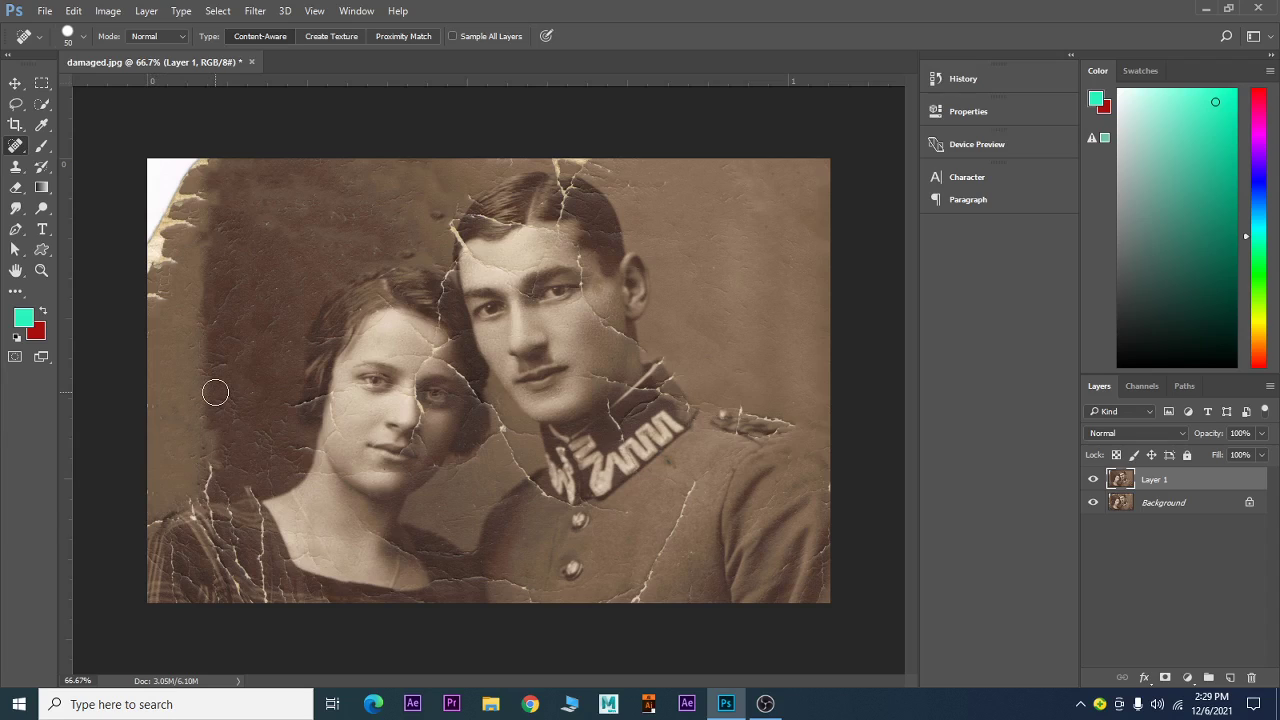
{"action": "mouse_move", "coordinate": [214, 388]}
{"action": "left_mouse_down"}
{"action": "mouse_move", "coordinate": [209, 488]}
{"action": "mouse_move", "coordinate": [226, 484]}
{"action": "mouse_move", "coordinate": [208, 487]}
{"action": "left_mouse_up"}
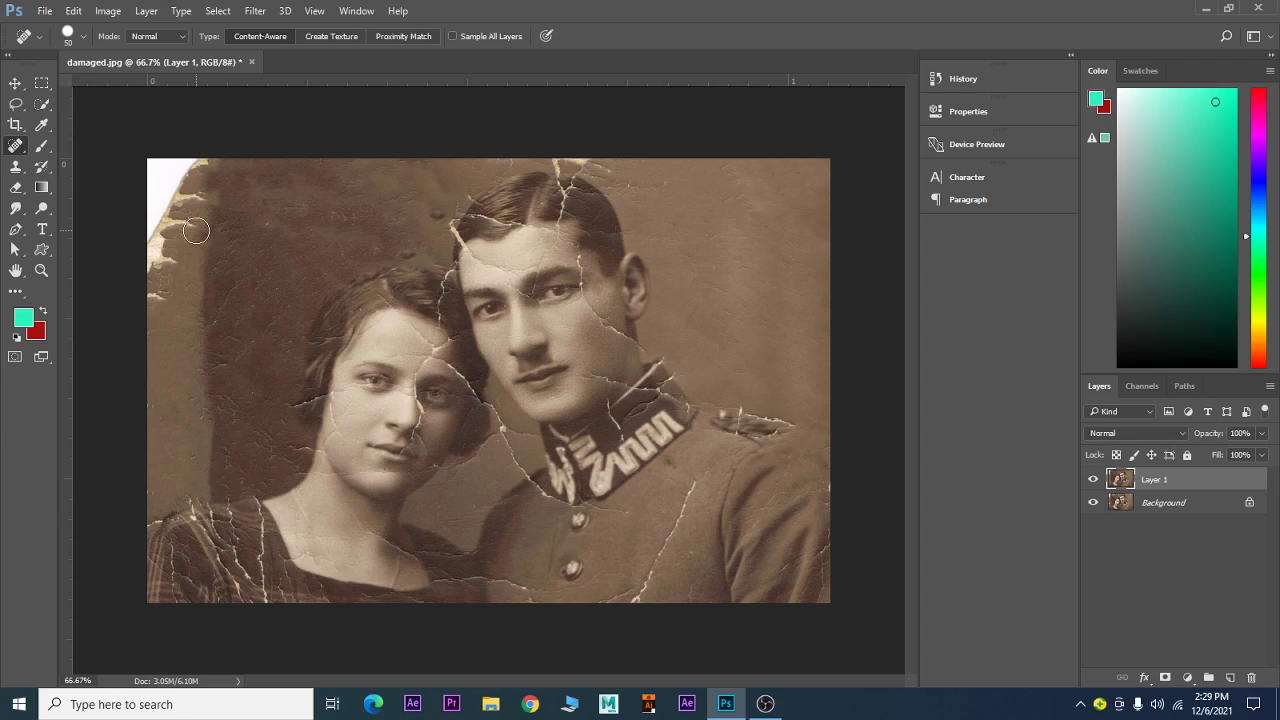
Heal the torn top-left corner, left-edge cracks, shoulder-edge crack and crack toward the man's collar.
{"action": "mouse_move", "coordinate": [197, 234]}
{"action": "left_mouse_down"}
{"action": "mouse_move", "coordinate": [172, 232]}
{"action": "mouse_move", "coordinate": [172, 202]}
{"action": "mouse_move", "coordinate": [202, 190]}
{"action": "left_mouse_up"}
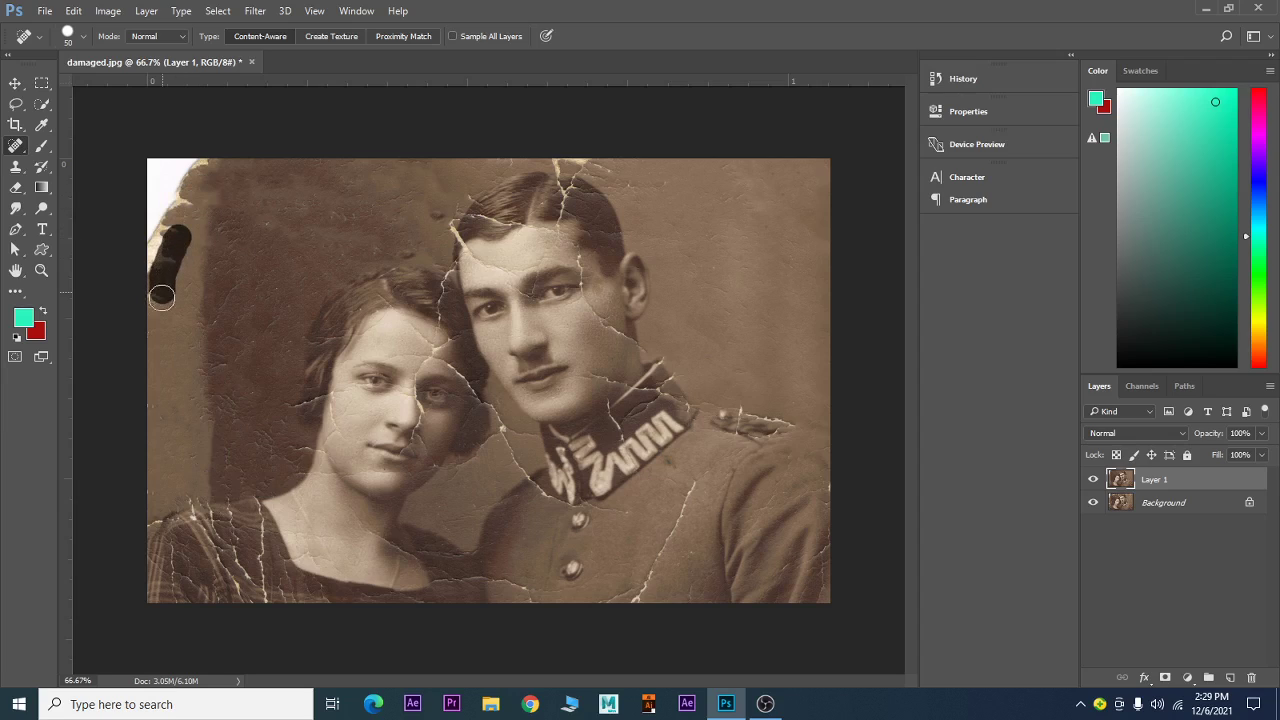
{"action": "mouse_move", "coordinate": [165, 268]}
{"action": "left_mouse_down"}
{"action": "mouse_move", "coordinate": [160, 322]}
{"action": "mouse_move", "coordinate": [186, 229]}
{"action": "left_mouse_up"}
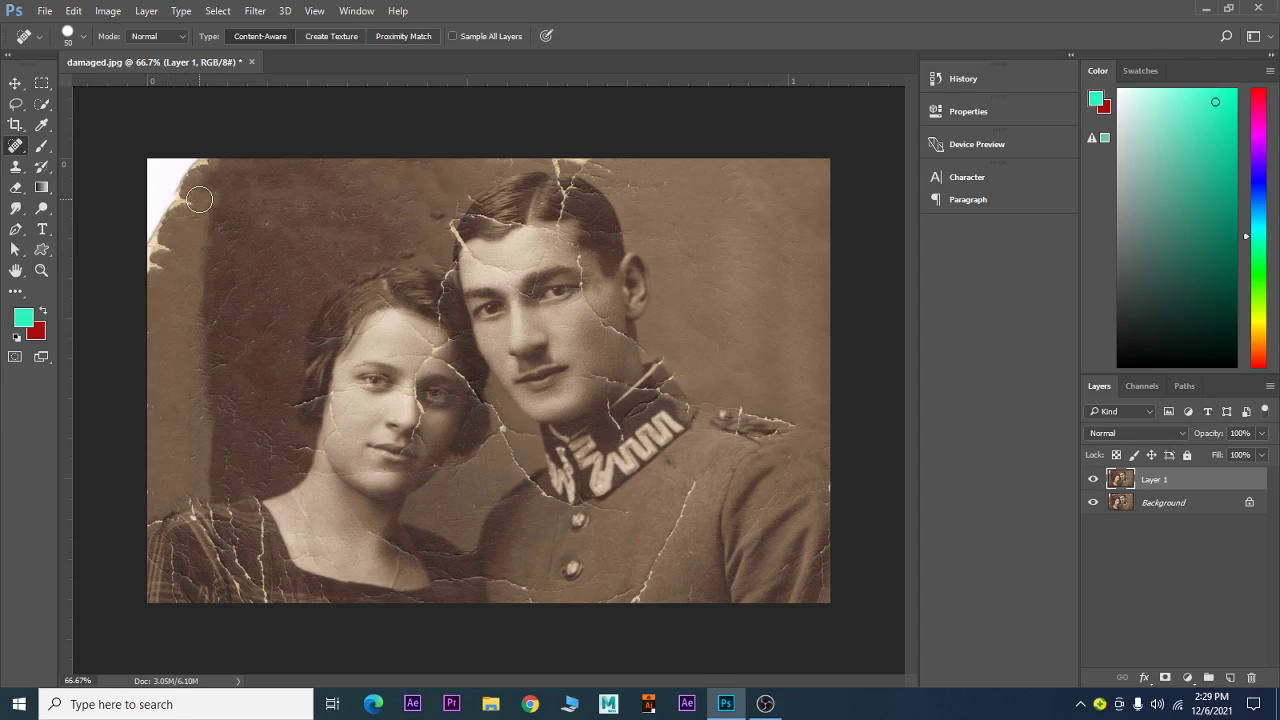
{"action": "left_click_drag", "start_coordinate": [219, 165], "coordinate": [176, 225]}
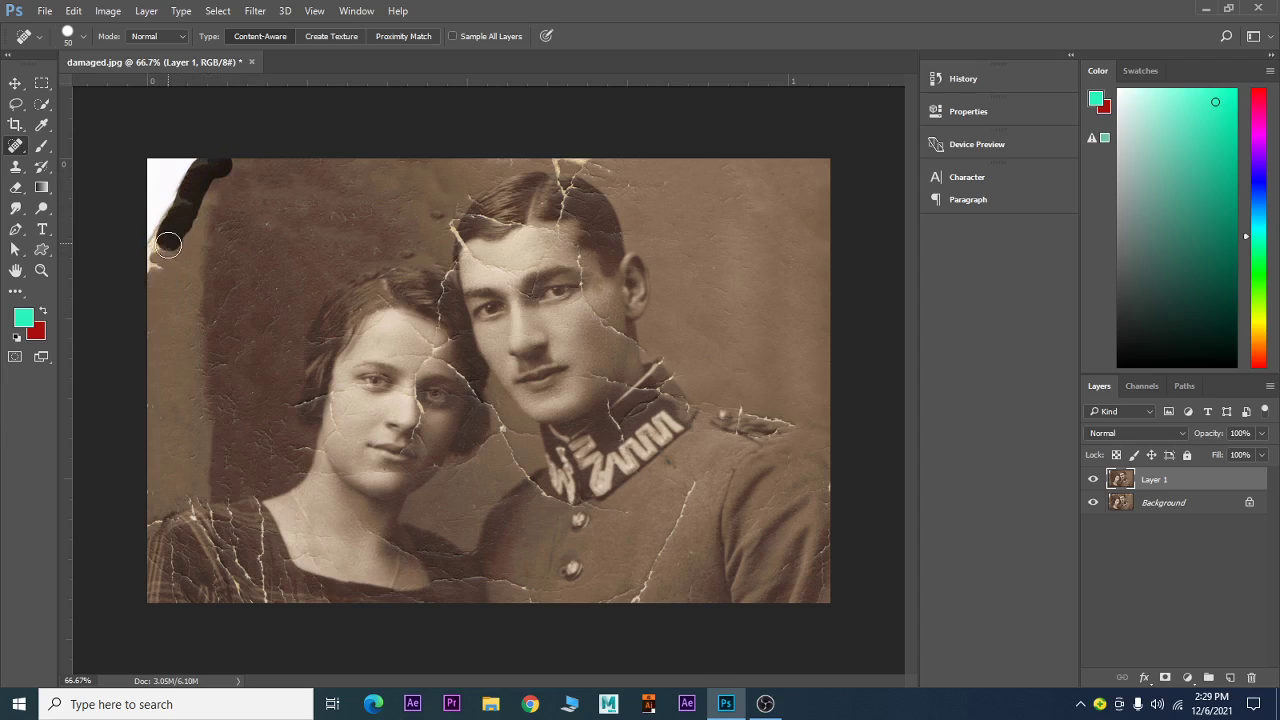
{"action": "mouse_move", "coordinate": [176, 225]}
{"action": "left_mouse_down"}
{"action": "mouse_move", "coordinate": [146, 286]}
{"action": "mouse_move", "coordinate": [205, 163]}
{"action": "mouse_move", "coordinate": [149, 229]}
{"action": "mouse_move", "coordinate": [146, 258]}
{"action": "left_mouse_up"}
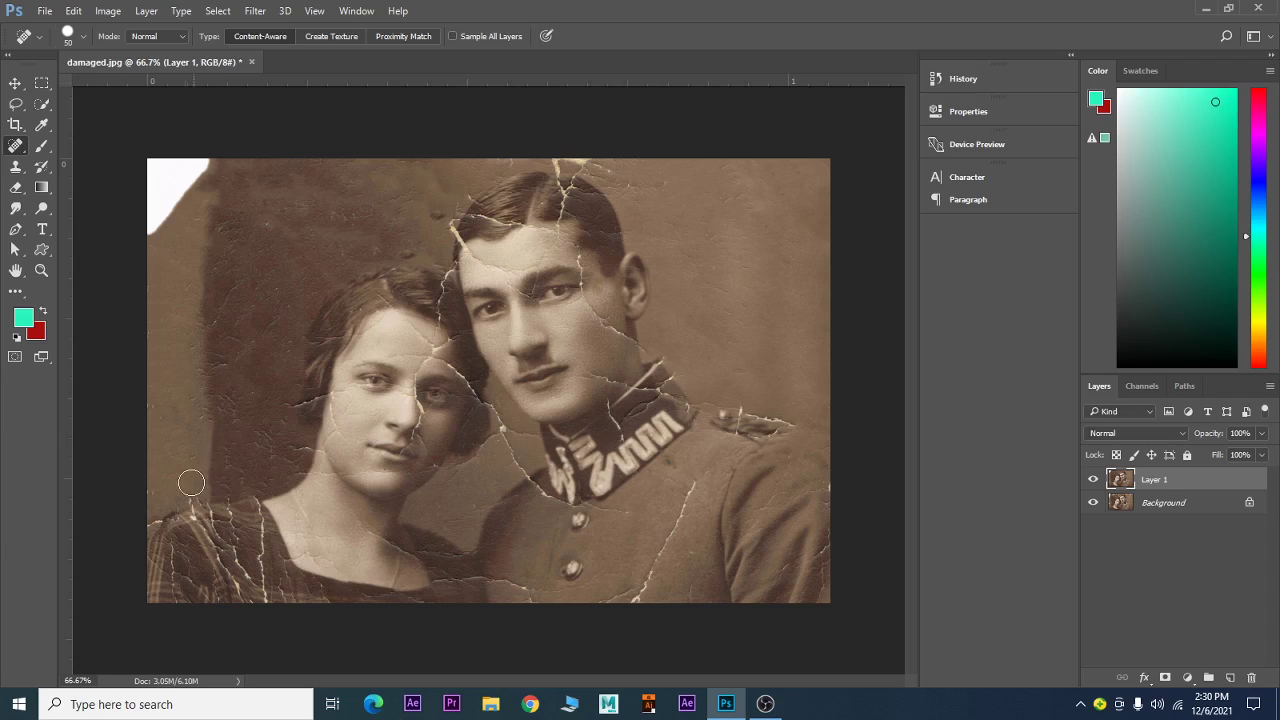
{"action": "left_click_drag", "start_coordinate": [190, 492], "coordinate": [140, 489]}
{"action": "mouse_move", "coordinate": [514, 468]}
{"action": "left_mouse_down"}
{"action": "mouse_move", "coordinate": [506, 433]}
{"action": "mouse_move", "coordinate": [530, 432]}
{"action": "left_mouse_up"}
Shrink the healing brush to 35 and heal the collar crack and the long crack down the uniform.
{"action": "key", "text": "bracketleft"}
{"action": "key", "text": "bracketleft"}
{"action": "key", "text": "bracketleft"}
{"action": "mouse_move", "coordinate": [495, 409]}
{"action": "left_mouse_down"}
{"action": "mouse_move", "coordinate": [505, 445]}
{"action": "mouse_move", "coordinate": [494, 450]}
{"action": "left_mouse_up"}
{"action": "left_click_drag", "start_coordinate": [696, 483], "coordinate": [636, 597]}
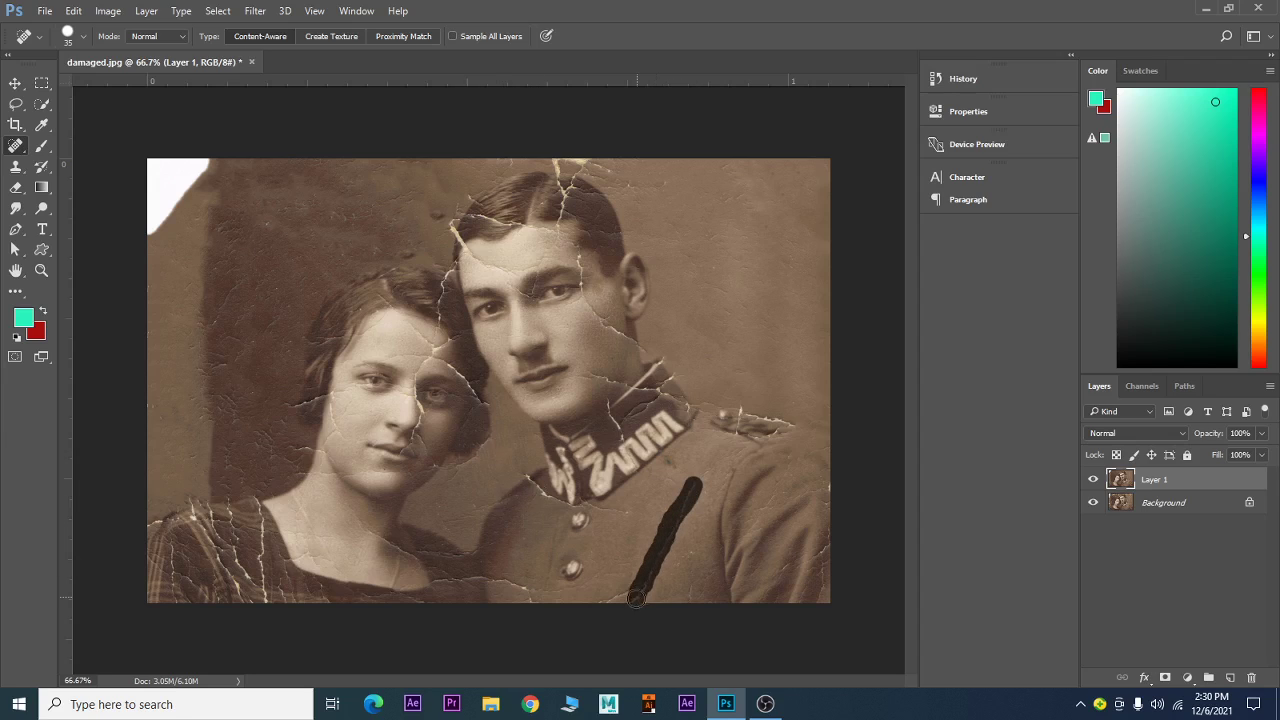
{"action": "mouse_move", "coordinate": [630, 594]}
{"action": "left_mouse_down"}
{"action": "mouse_move", "coordinate": [601, 608]}
{"action": "mouse_move", "coordinate": [484, 582]}
{"action": "left_mouse_up"}
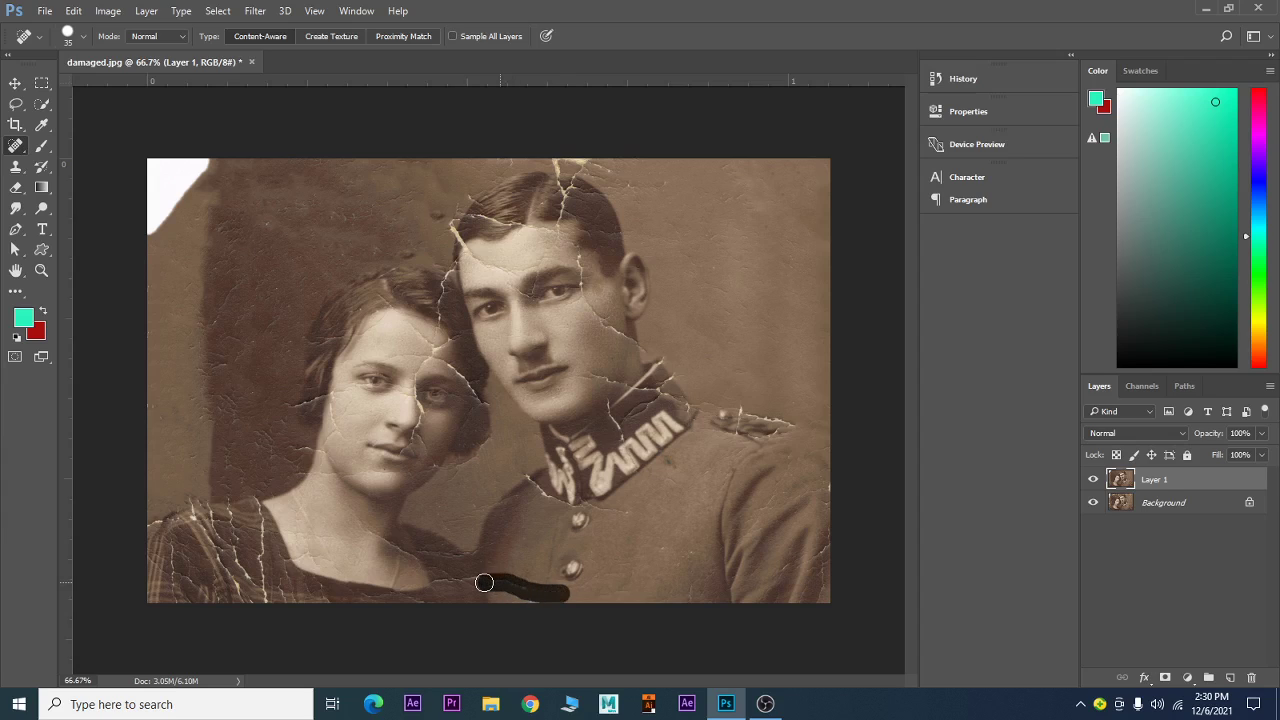
Heal the cracks by the coat button, across the man's shoulder and above his head.
{"action": "left_click_drag", "start_coordinate": [625, 515], "coordinate": [536, 485]}
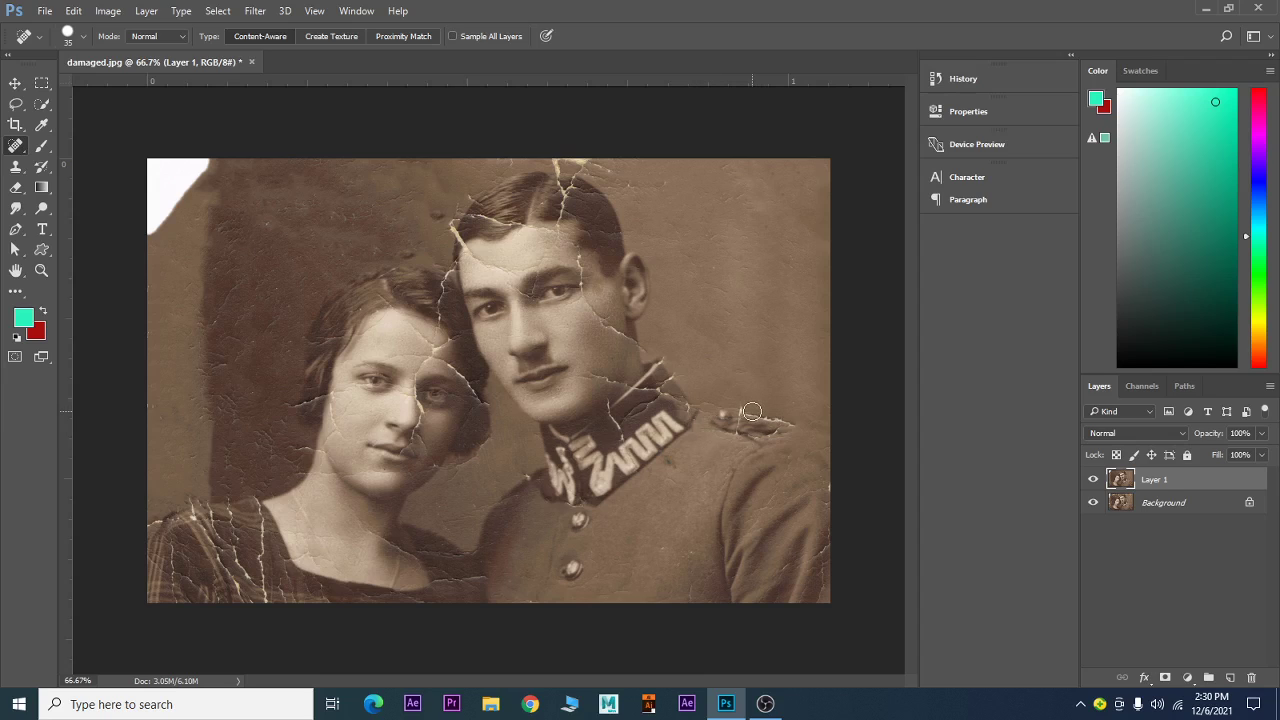
{"action": "mouse_move", "coordinate": [752, 411]}
{"action": "left_mouse_down"}
{"action": "mouse_move", "coordinate": [792, 428]}
{"action": "mouse_move", "coordinate": [756, 402]}
{"action": "left_mouse_up"}
{"action": "left_click_drag", "start_coordinate": [650, 188], "coordinate": [590, 160]}
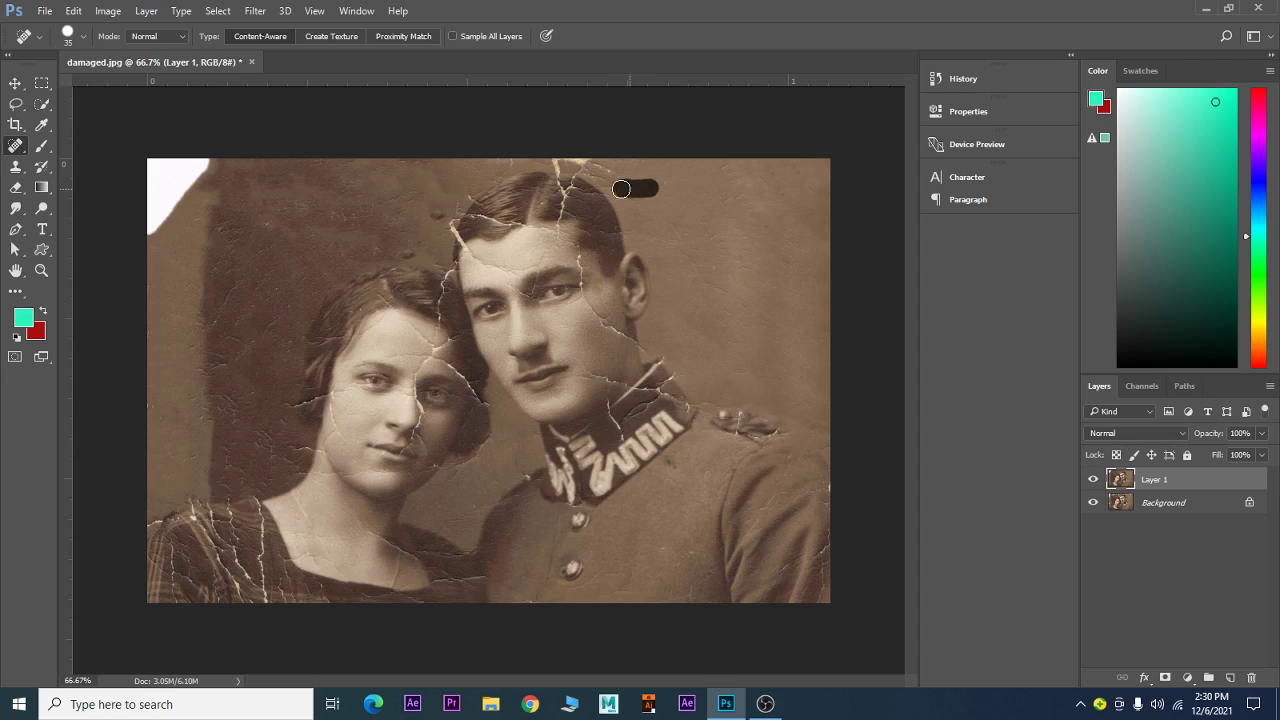
{"action": "key", "text": "]"}
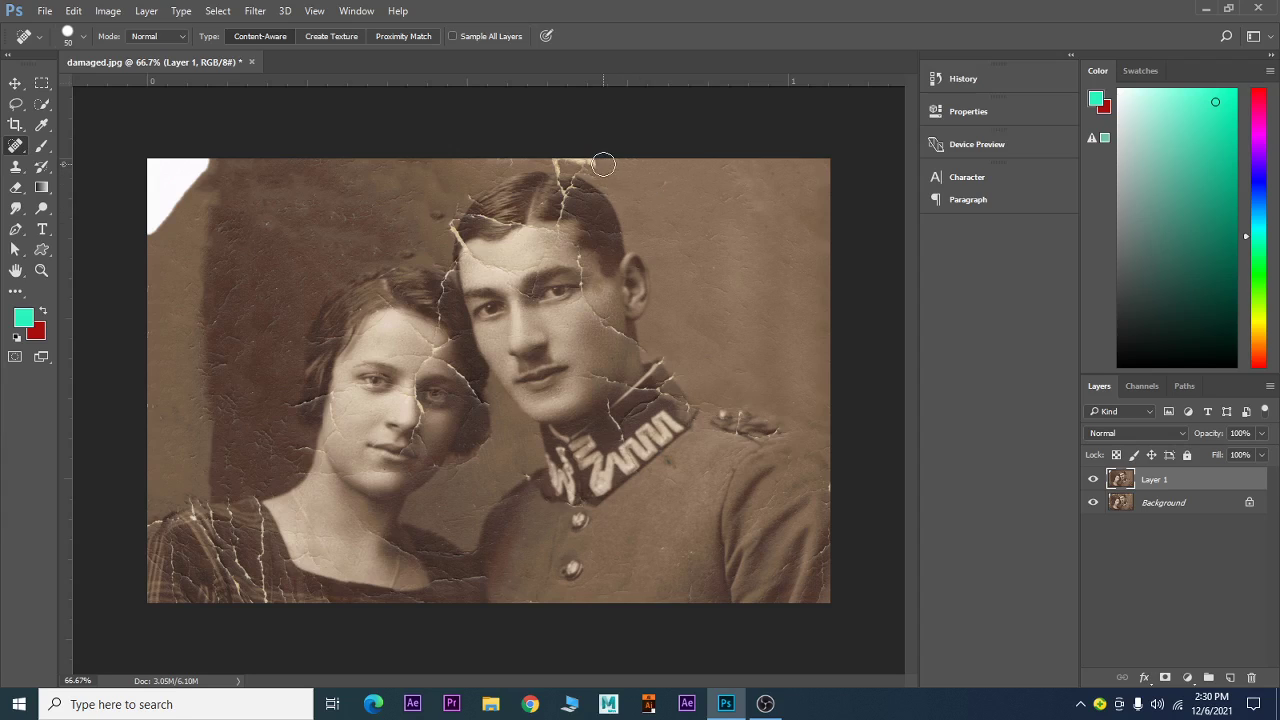
With a 50 brush, heal the crack above the man's head and the woman's hair-edge and collar cracks.
{"action": "key", "text": "]"}
{"action": "mouse_move", "coordinate": [622, 170]}
{"action": "left_mouse_down"}
{"action": "mouse_move", "coordinate": [552, 161]}
{"action": "mouse_move", "coordinate": [566, 158]}
{"action": "left_mouse_up"}
{"action": "mouse_move", "coordinate": [283, 398]}
{"action": "left_mouse_down"}
{"action": "mouse_move", "coordinate": [278, 418]}
{"action": "mouse_move", "coordinate": [202, 401]}
{"action": "left_mouse_up"}
{"action": "left_click_drag", "start_coordinate": [263, 532], "coordinate": [264, 590]}
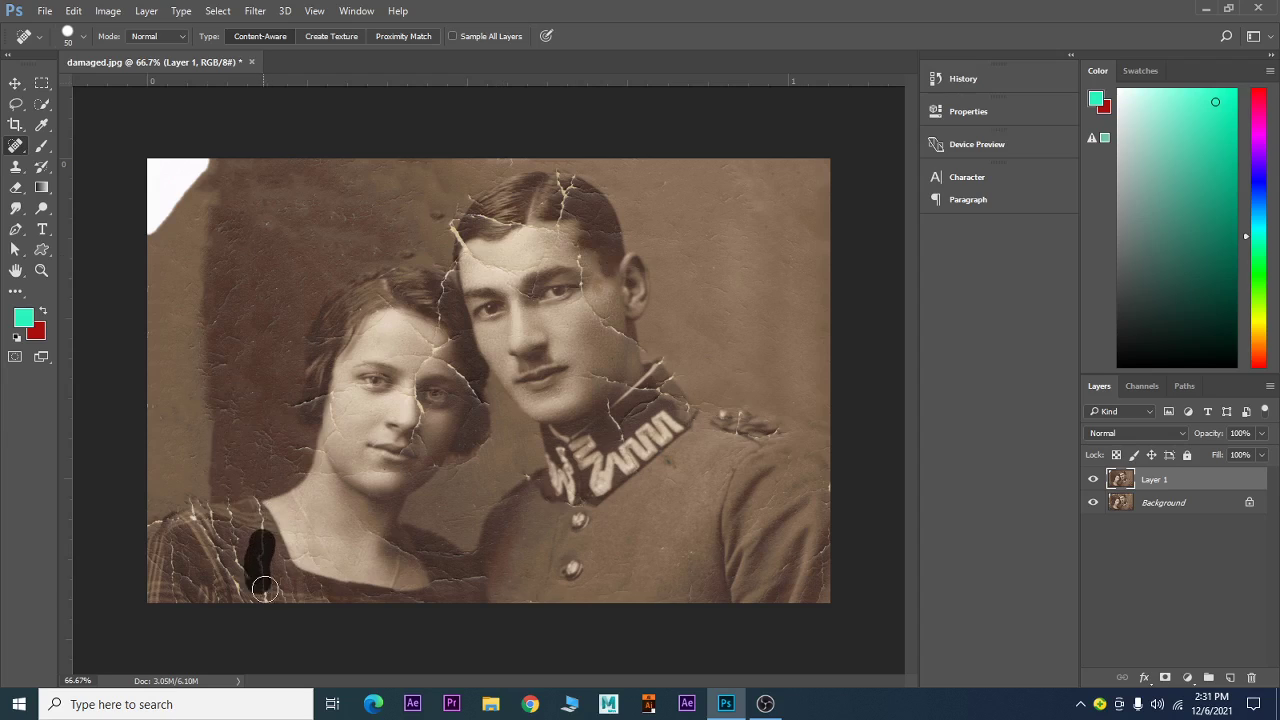
{"action": "left_click", "coordinate": [233, 544]}
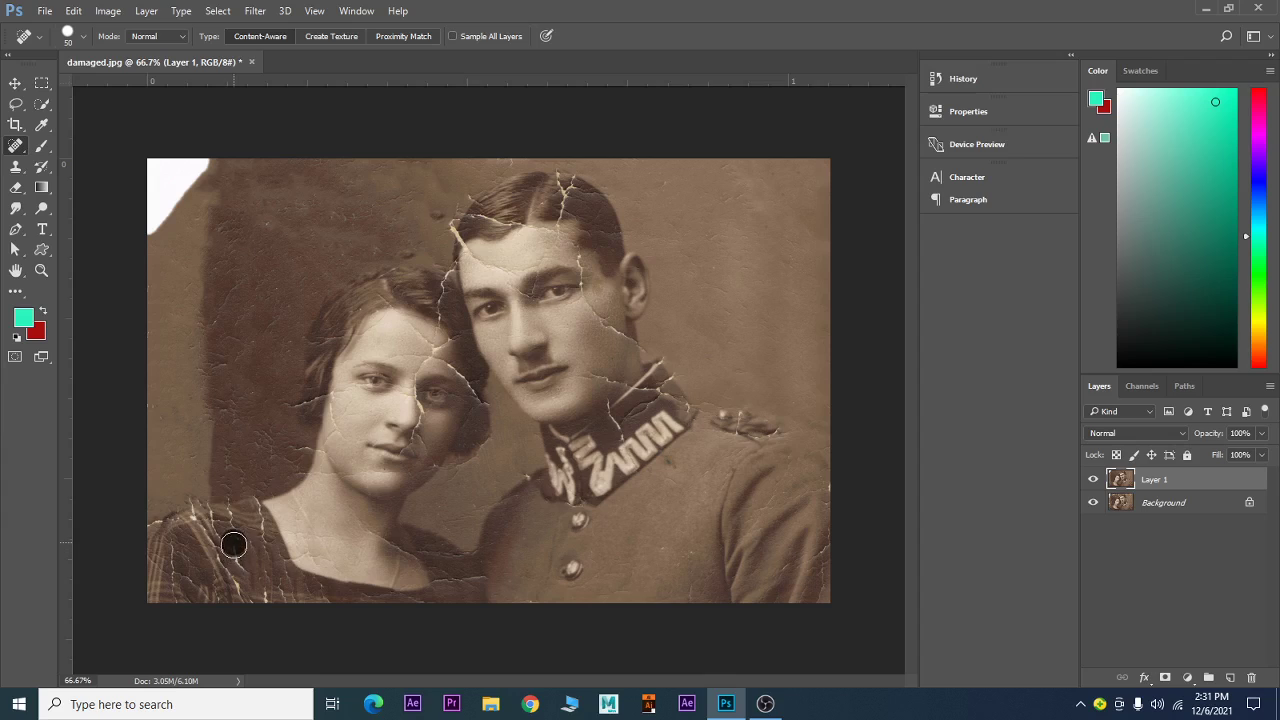
{"action": "left_click_drag", "start_coordinate": [233, 544], "coordinate": [234, 580]}
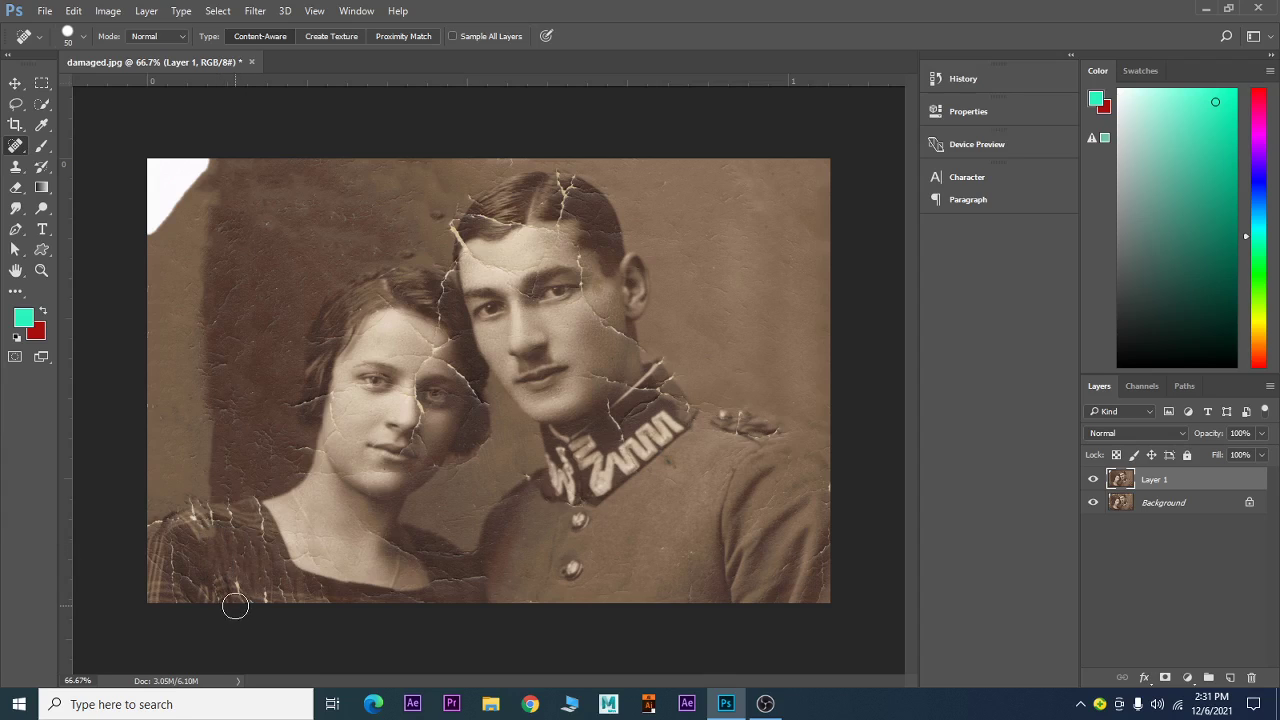
{"action": "left_click_drag", "start_coordinate": [202, 548], "coordinate": [238, 588]}
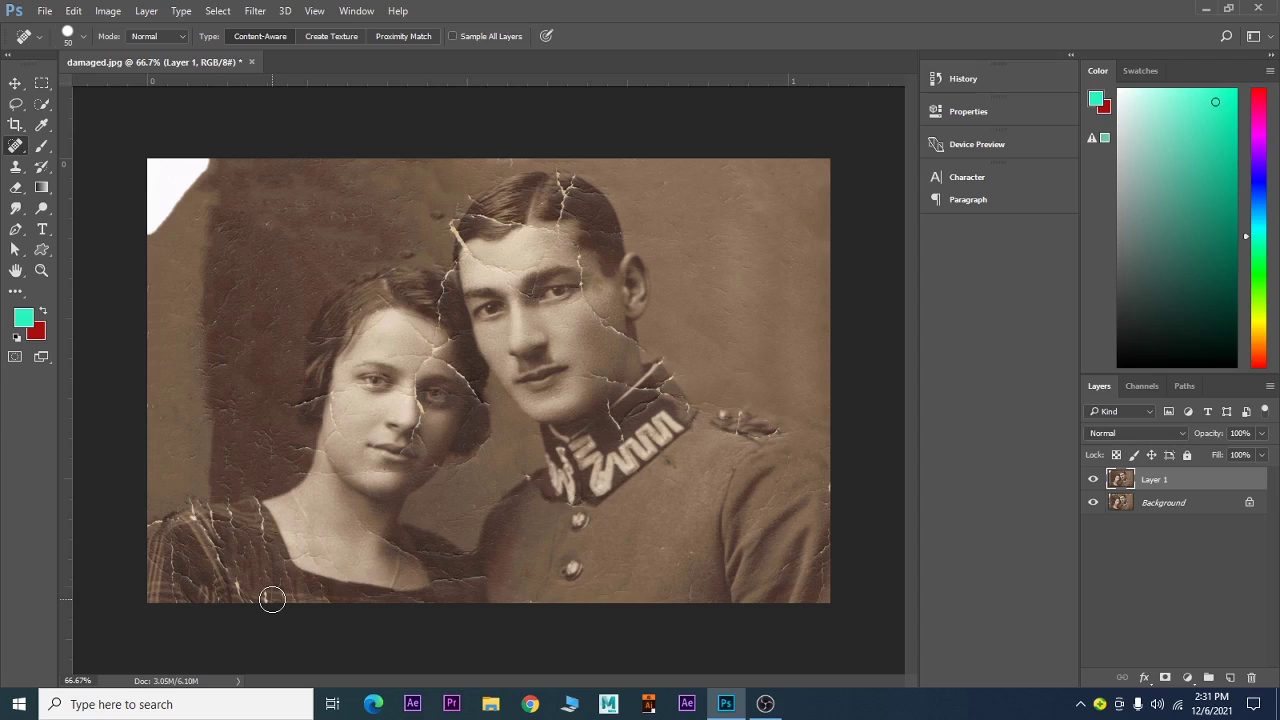
Heal the cracks along the photo's right edge and beside the man's collar.
{"action": "left_click_drag", "start_coordinate": [829, 540], "coordinate": [820, 603]}
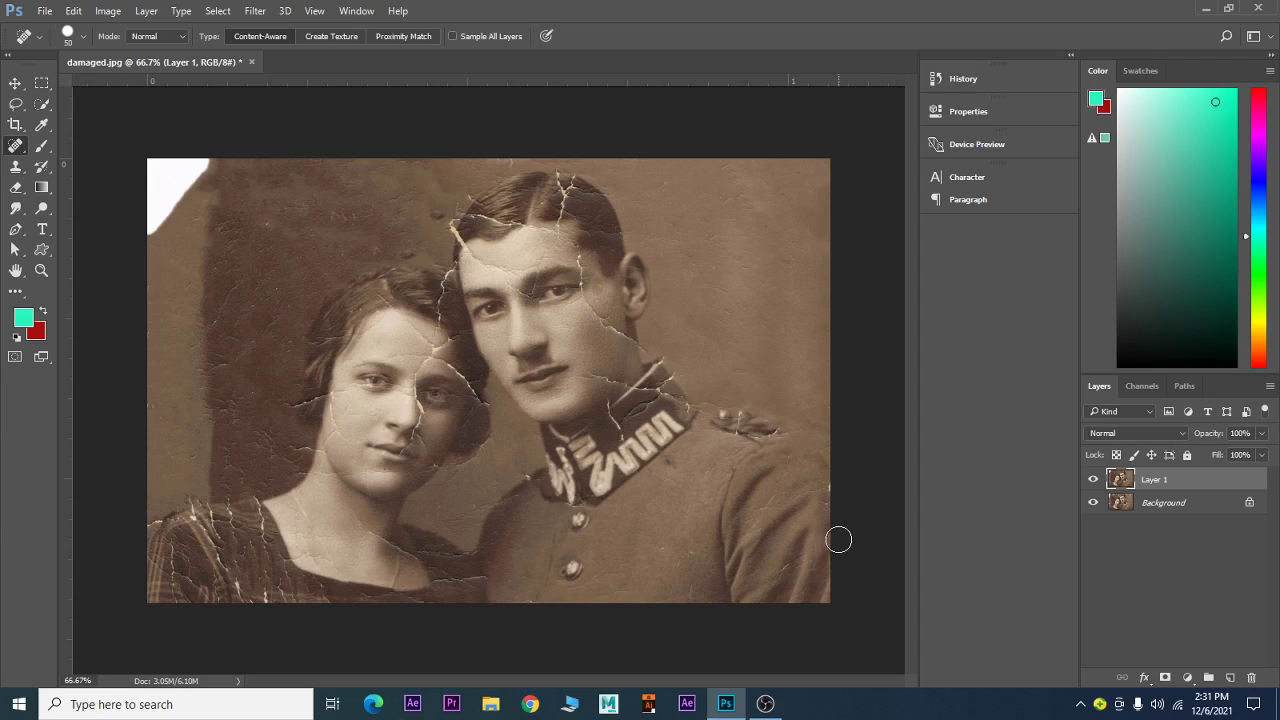
{"action": "mouse_move", "coordinate": [829, 495]}
{"action": "left_mouse_down"}
{"action": "mouse_move", "coordinate": [823, 525]}
{"action": "mouse_move", "coordinate": [762, 520]}
{"action": "left_mouse_up"}
{"action": "left_click_drag", "start_coordinate": [783, 562], "coordinate": [781, 573]}
{"action": "left_click_drag", "start_coordinate": [826, 535], "coordinate": [826, 552]}
{"action": "mouse_move", "coordinate": [614, 428]}
{"action": "left_mouse_down"}
{"action": "mouse_move", "coordinate": [655, 393]}
{"action": "mouse_move", "coordinate": [646, 398]}
{"action": "left_mouse_up"}
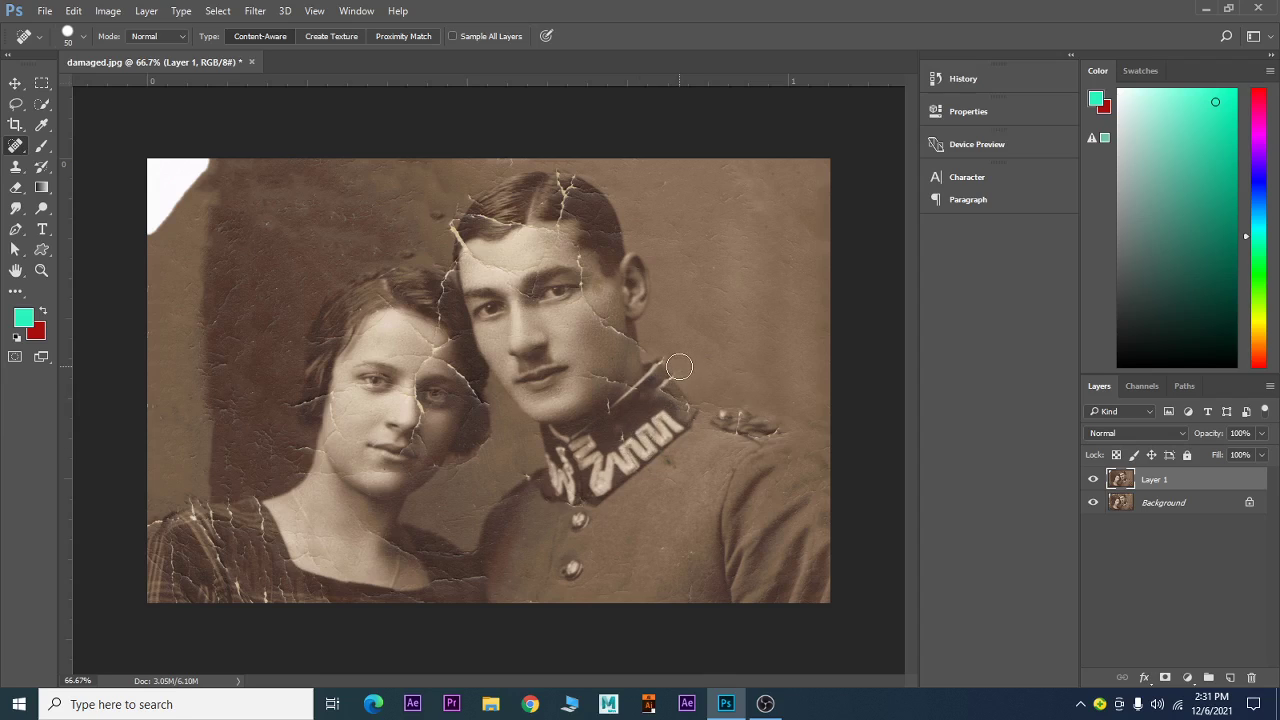
{"action": "left_click_drag", "start_coordinate": [670, 386], "coordinate": [694, 360]}
{"action": "left_click", "coordinate": [731, 433]}
{"action": "left_click", "coordinate": [1093, 481]}
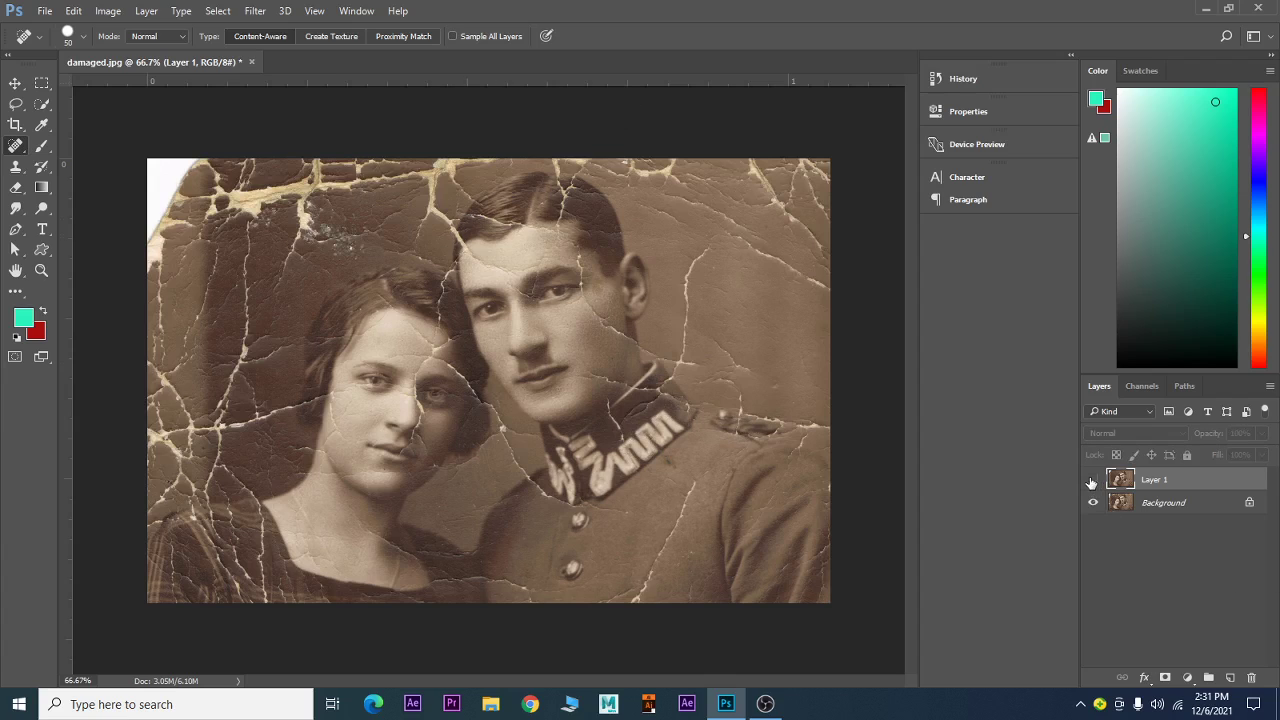
{"action": "left_click", "coordinate": [1093, 481]}
{"action": "left_click", "coordinate": [1093, 481]}
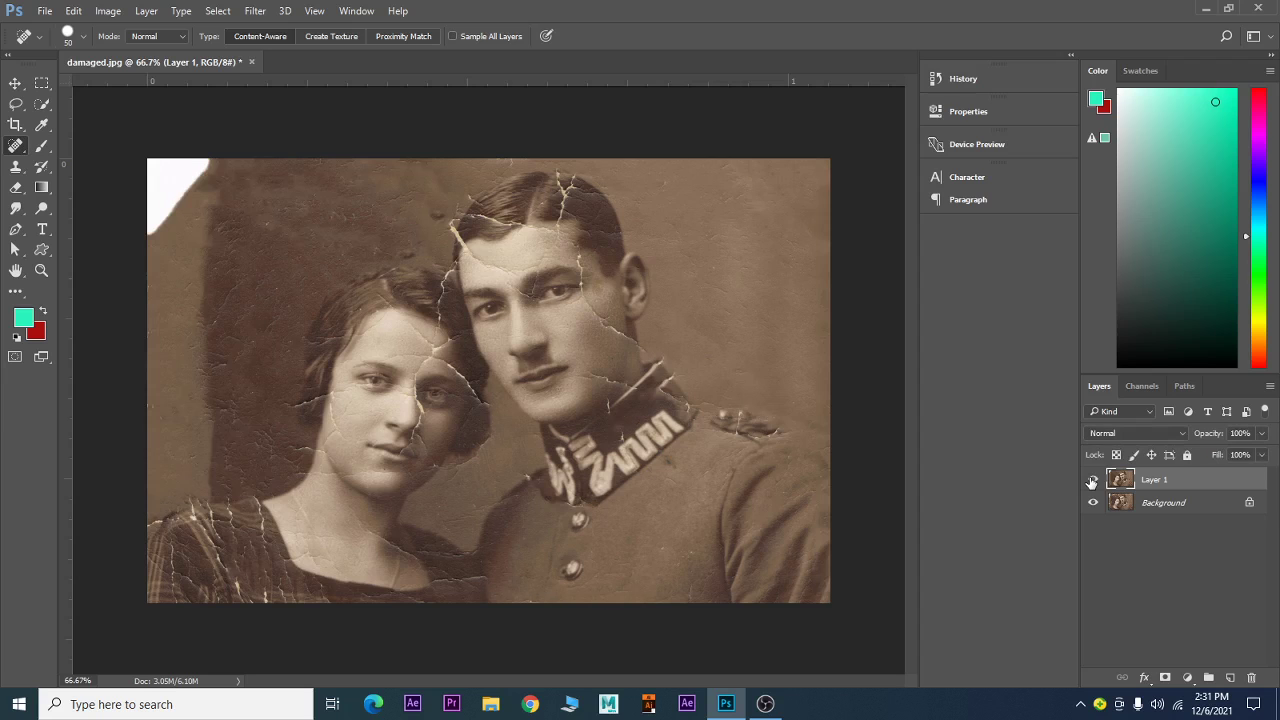
{"action": "left_click", "coordinate": [1093, 481]}
{"action": "left_click", "coordinate": [1093, 481]}
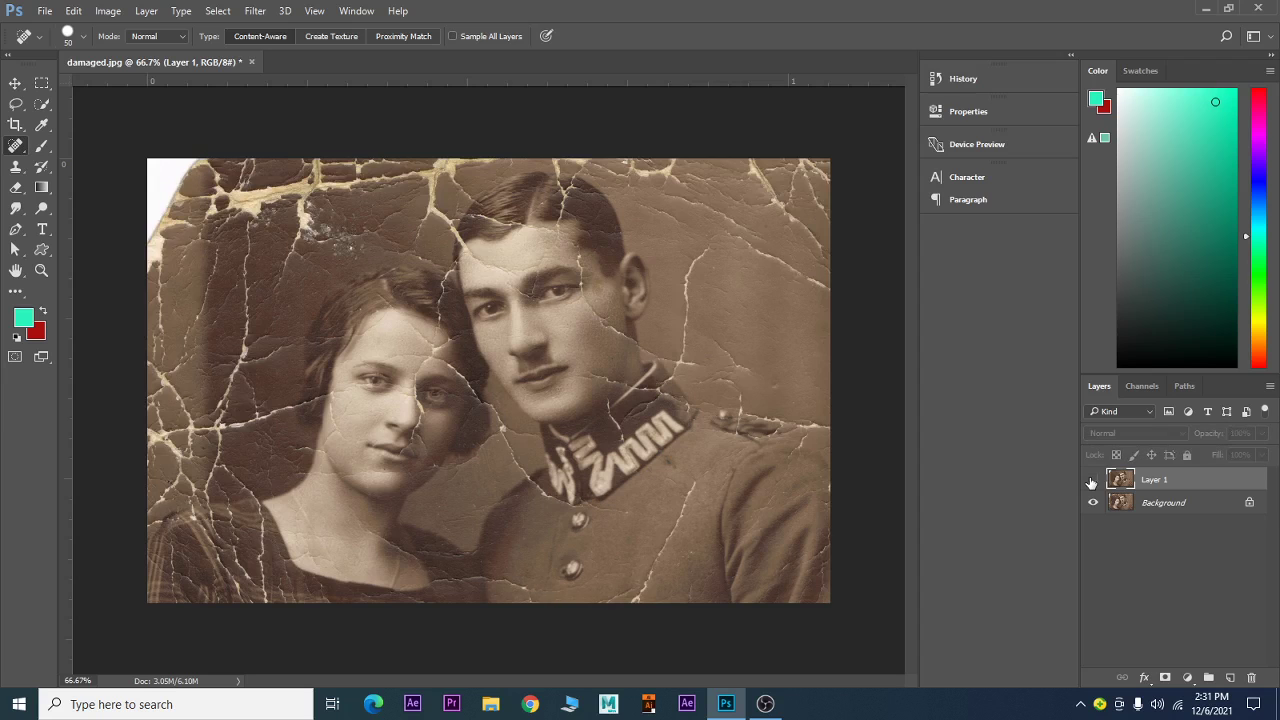
{"action": "left_click", "coordinate": [1093, 481]}
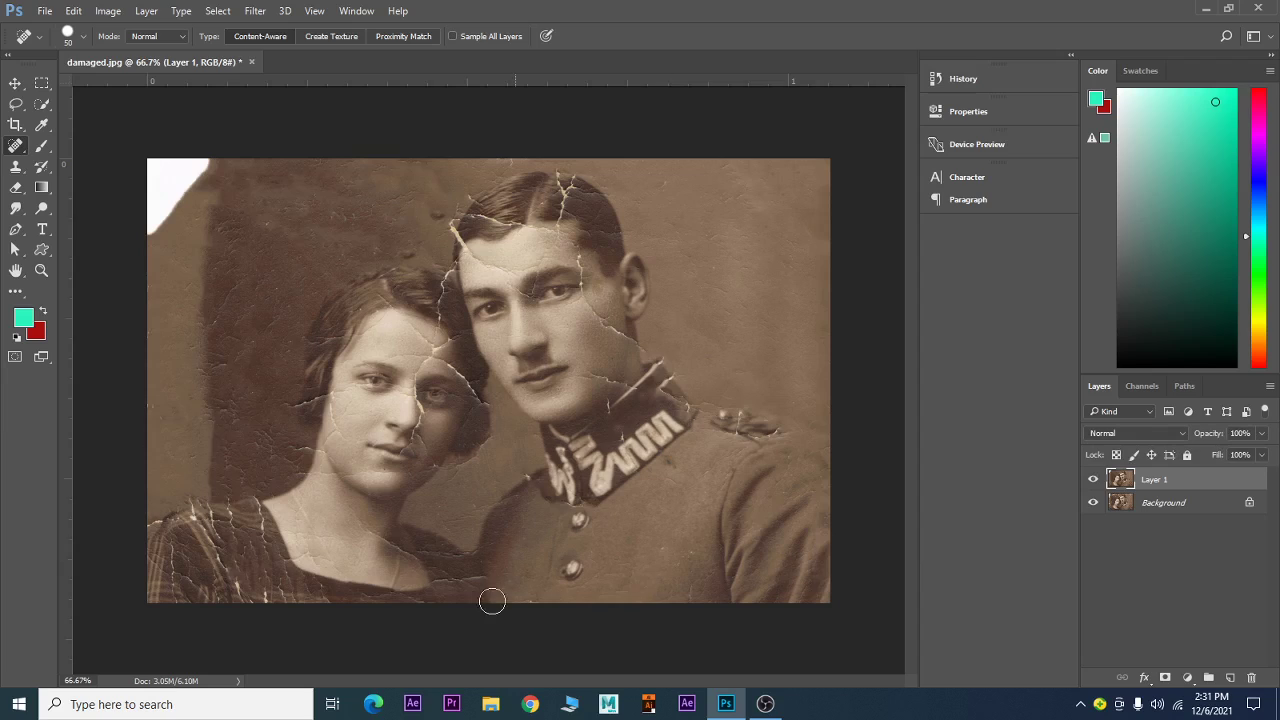
Heal the cracks near the bottom edge, along the woman's neckline and neck, and on her cheek.
{"action": "mouse_move", "coordinate": [471, 580]}
{"action": "left_mouse_down"}
{"action": "mouse_move", "coordinate": [445, 581]}
{"action": "mouse_move", "coordinate": [356, 526]}
{"action": "left_mouse_up"}
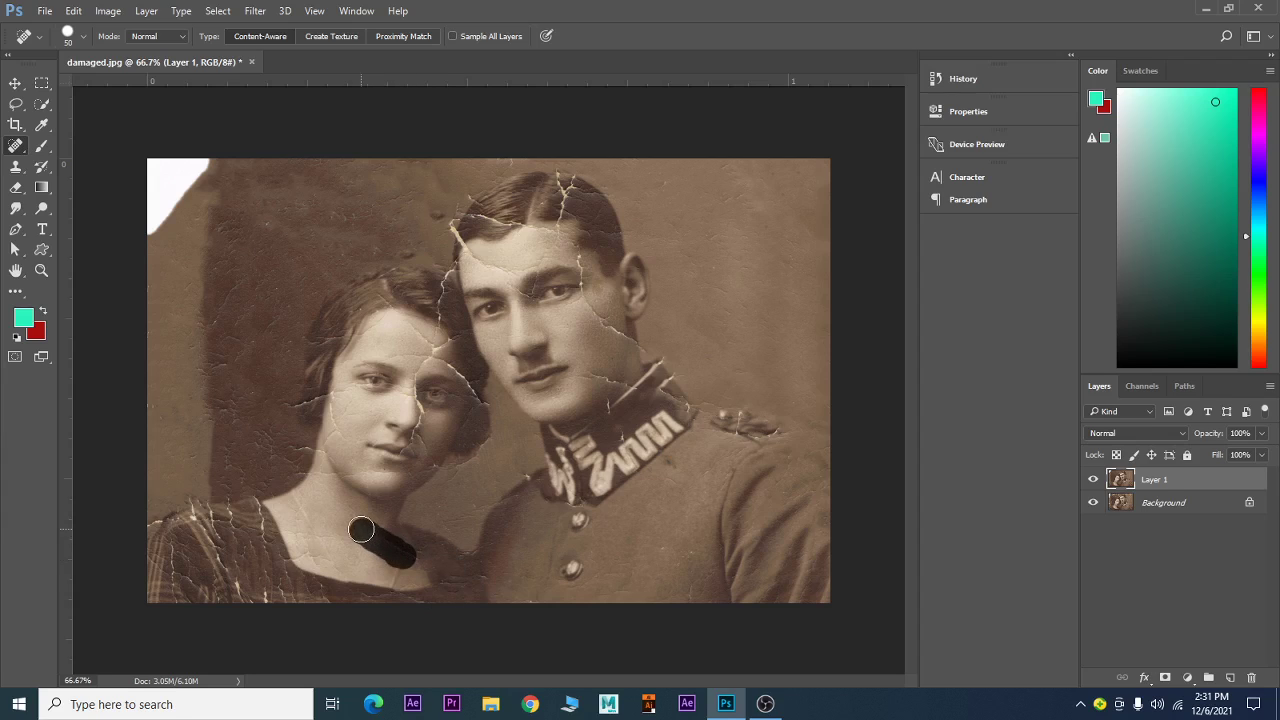
{"action": "left_click_drag", "start_coordinate": [402, 572], "coordinate": [380, 569]}
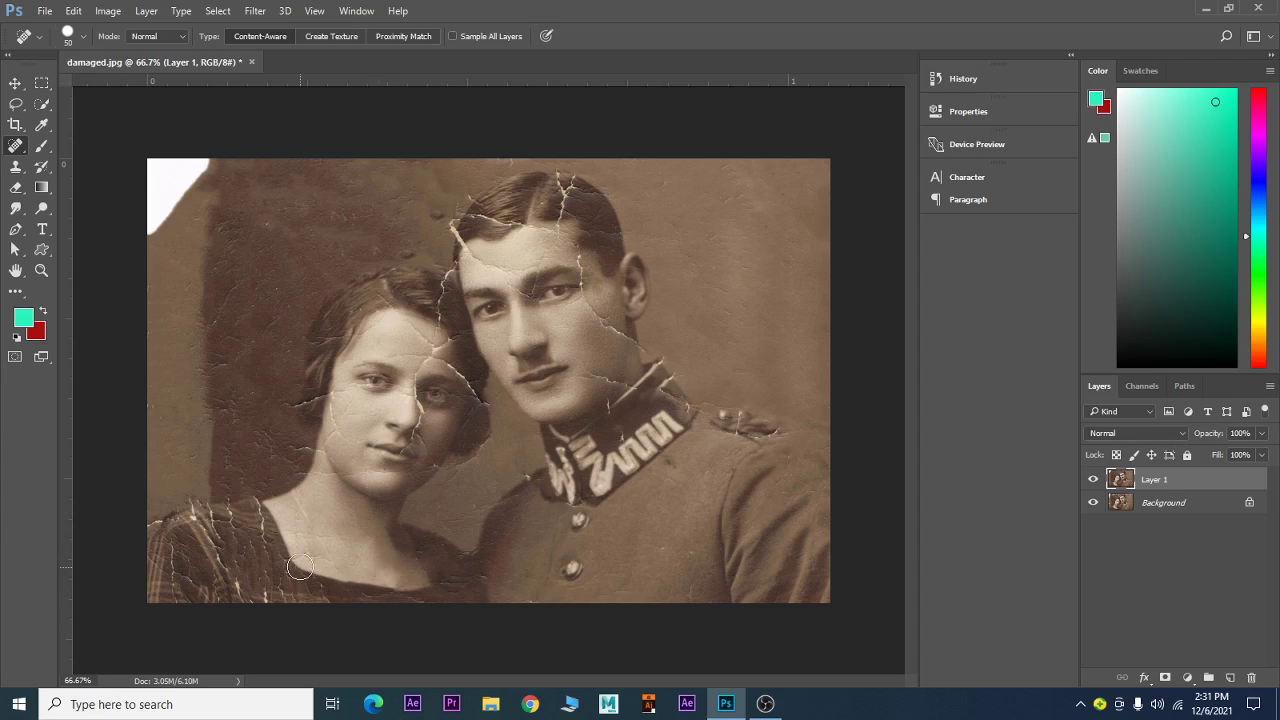
{"action": "left_click_drag", "start_coordinate": [304, 546], "coordinate": [316, 562]}
{"action": "left_click_drag", "start_coordinate": [288, 508], "coordinate": [316, 536]}
{"action": "left_click_drag", "start_coordinate": [360, 396], "coordinate": [366, 402]}
With the brush reduced to 45, heal the cracks from her cheek to chin, along her jaw and near her eye.
{"action": "key", "text": "bracketleft"}
{"action": "mouse_move", "coordinate": [333, 413]}
{"action": "left_mouse_down"}
{"action": "mouse_move", "coordinate": [342, 454]}
{"action": "mouse_move", "coordinate": [325, 452]}
{"action": "left_mouse_up"}
{"action": "left_click", "coordinate": [321, 451]}
{"action": "left_click_drag", "start_coordinate": [312, 477], "coordinate": [368, 478]}
{"action": "mouse_move", "coordinate": [416, 401]}
{"action": "left_mouse_down"}
{"action": "mouse_move", "coordinate": [417, 426]}
{"action": "mouse_move", "coordinate": [437, 362]}
{"action": "mouse_move", "coordinate": [391, 360]}
{"action": "mouse_move", "coordinate": [439, 360]}
{"action": "left_mouse_up"}
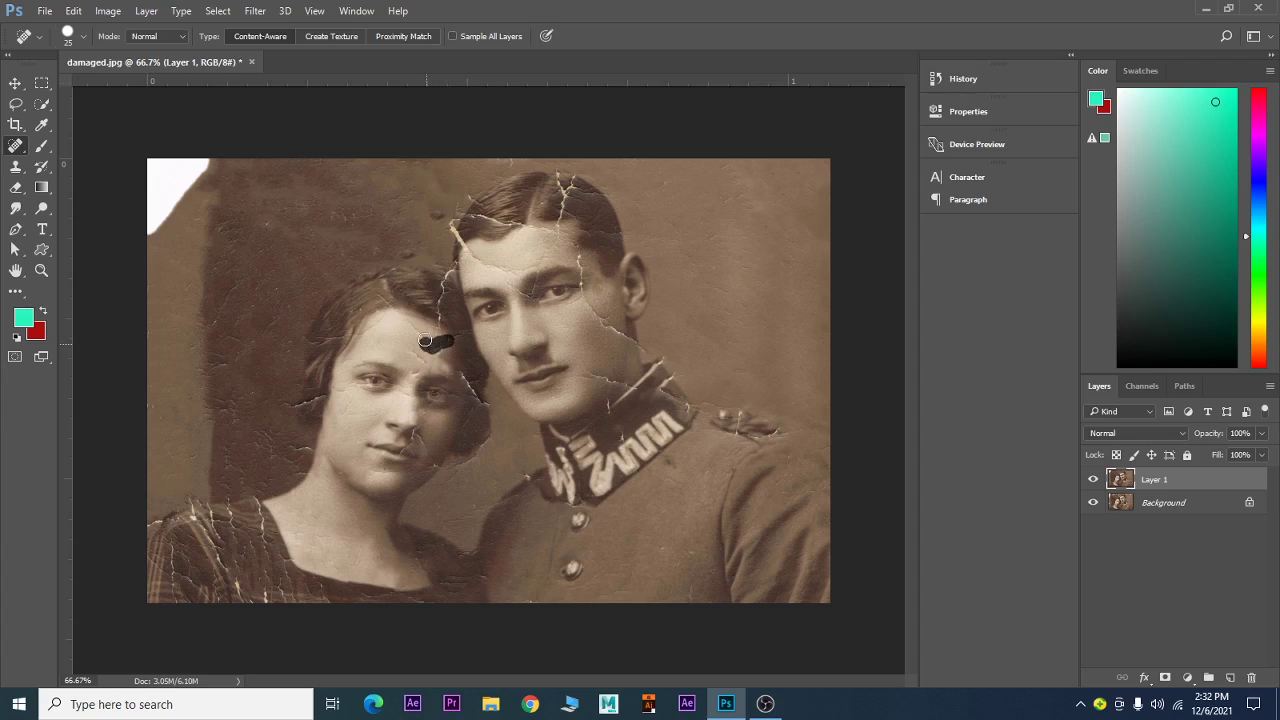
Heal the woman's brow crack, then the man's hairline, brow and hair cracks and the top-edge crack.
{"action": "mouse_move", "coordinate": [425, 341]}
{"action": "left_mouse_down"}
{"action": "mouse_move", "coordinate": [404, 322]}
{"action": "mouse_move", "coordinate": [436, 362]}
{"action": "mouse_move", "coordinate": [415, 354]}
{"action": "mouse_move", "coordinate": [438, 330]}
{"action": "left_mouse_up"}
{"action": "mouse_move", "coordinate": [446, 281]}
{"action": "left_mouse_down"}
{"action": "mouse_move", "coordinate": [458, 236]}
{"action": "mouse_move", "coordinate": [484, 264]}
{"action": "left_mouse_up"}
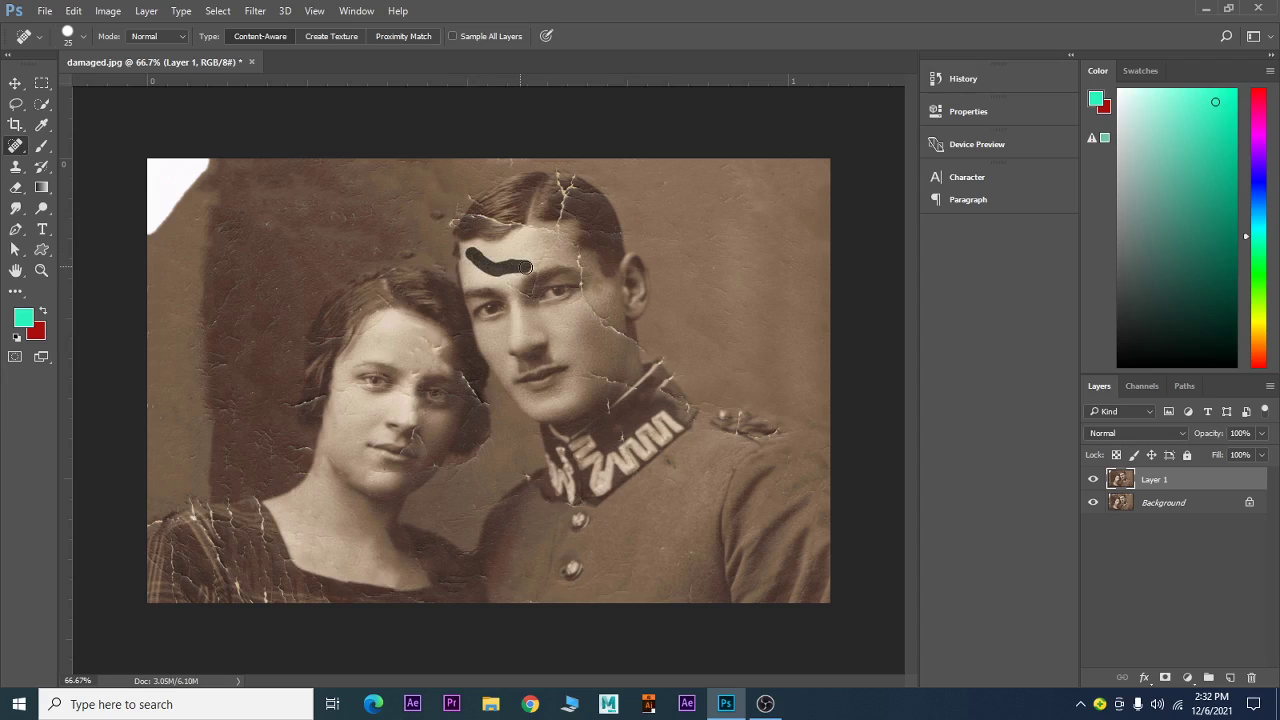
{"action": "mouse_move", "coordinate": [548, 262]}
{"action": "left_mouse_down"}
{"action": "mouse_move", "coordinate": [556, 248]}
{"action": "mouse_move", "coordinate": [552, 258]}
{"action": "mouse_move", "coordinate": [517, 228]}
{"action": "left_mouse_up"}
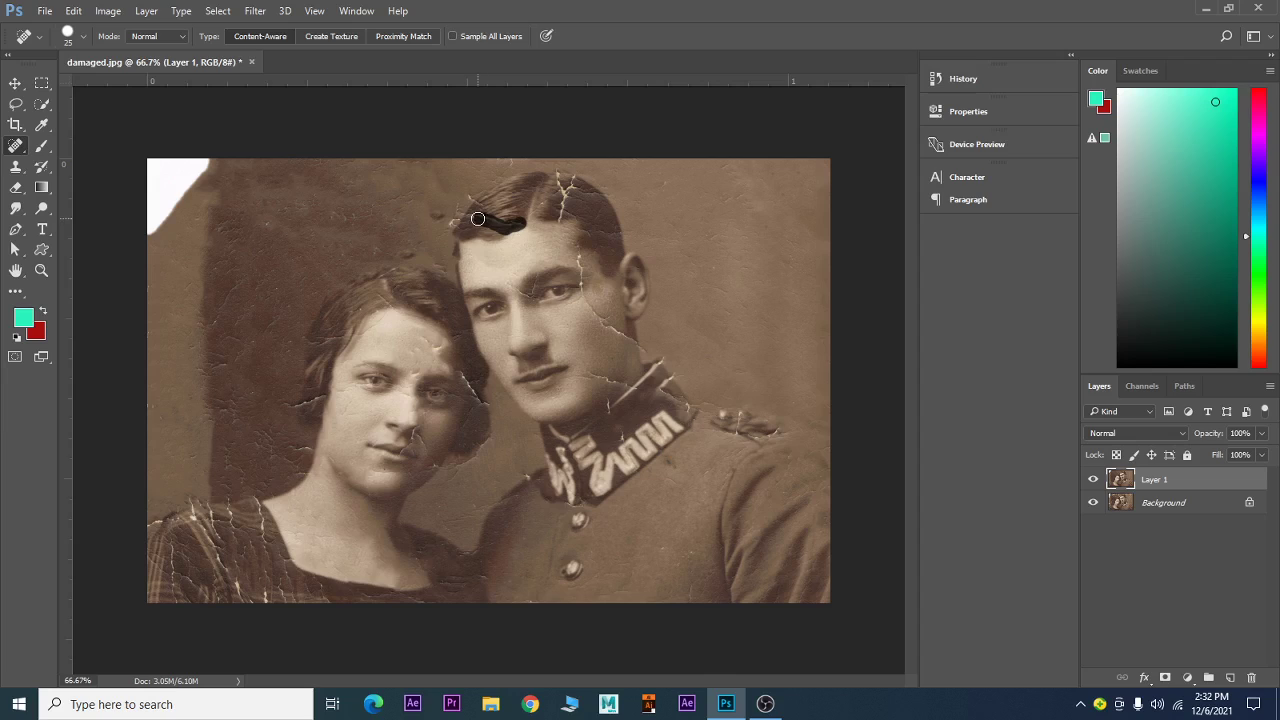
{"action": "left_click_drag", "start_coordinate": [465, 217], "coordinate": [466, 216]}
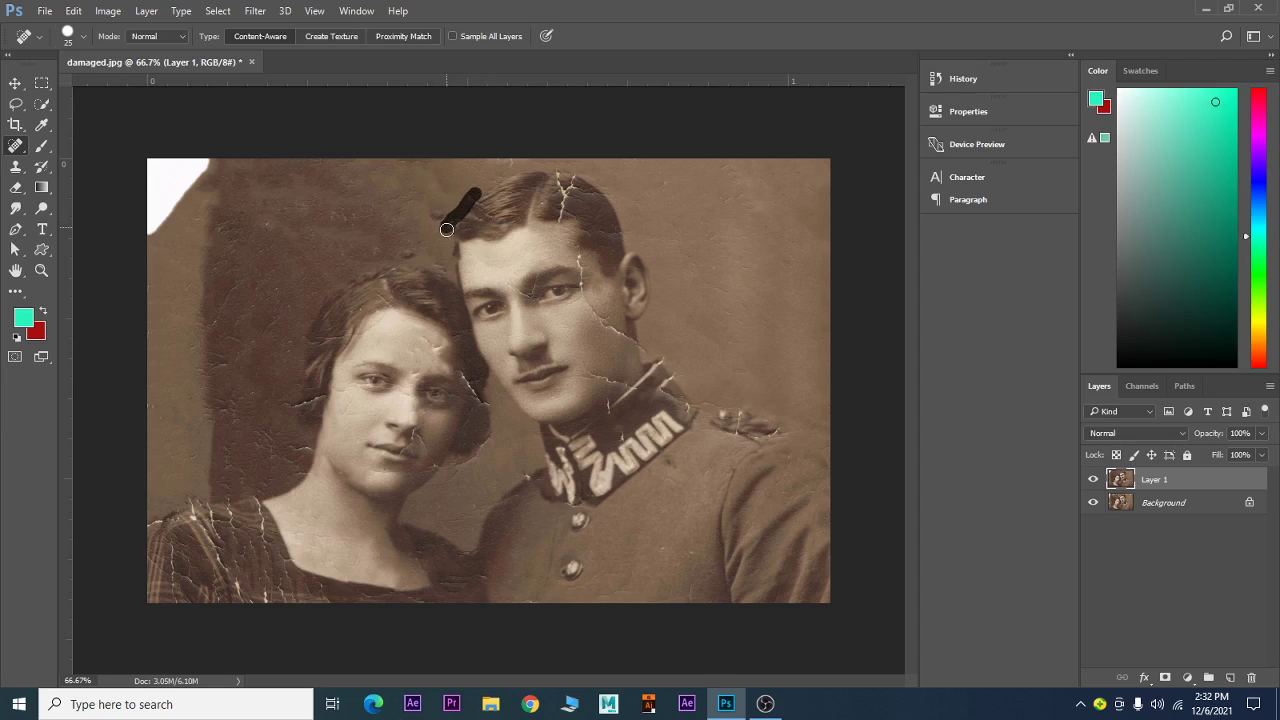
{"action": "left_click_drag", "start_coordinate": [447, 229], "coordinate": [447, 230]}
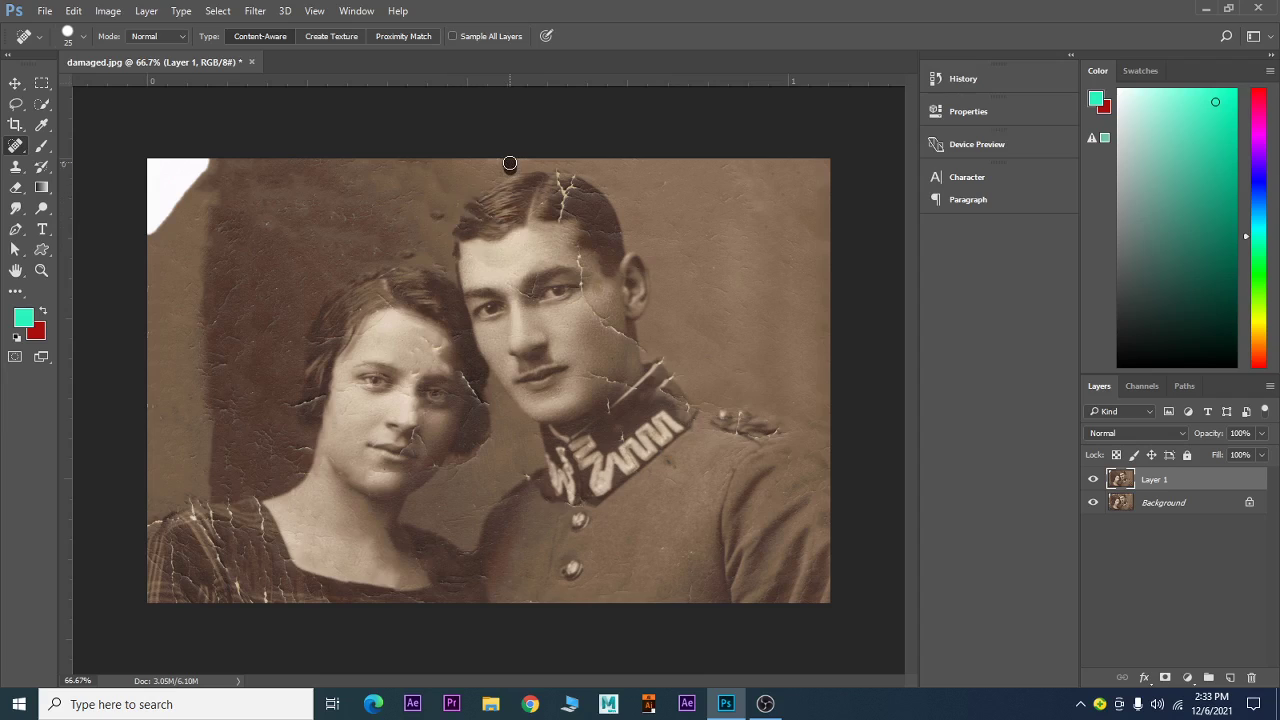
{"action": "left_click_drag", "start_coordinate": [510, 163], "coordinate": [482, 165]}
{"action": "left_click_drag", "start_coordinate": [571, 193], "coordinate": [565, 183]}
Zoom to 200% on the man's face, shrink the brush to 10, and heal his eyebrow and jaw cracks.
{"action": "key", "text": "ctrl+plus"}
{"action": "key", "text": "ctrl+plus"}
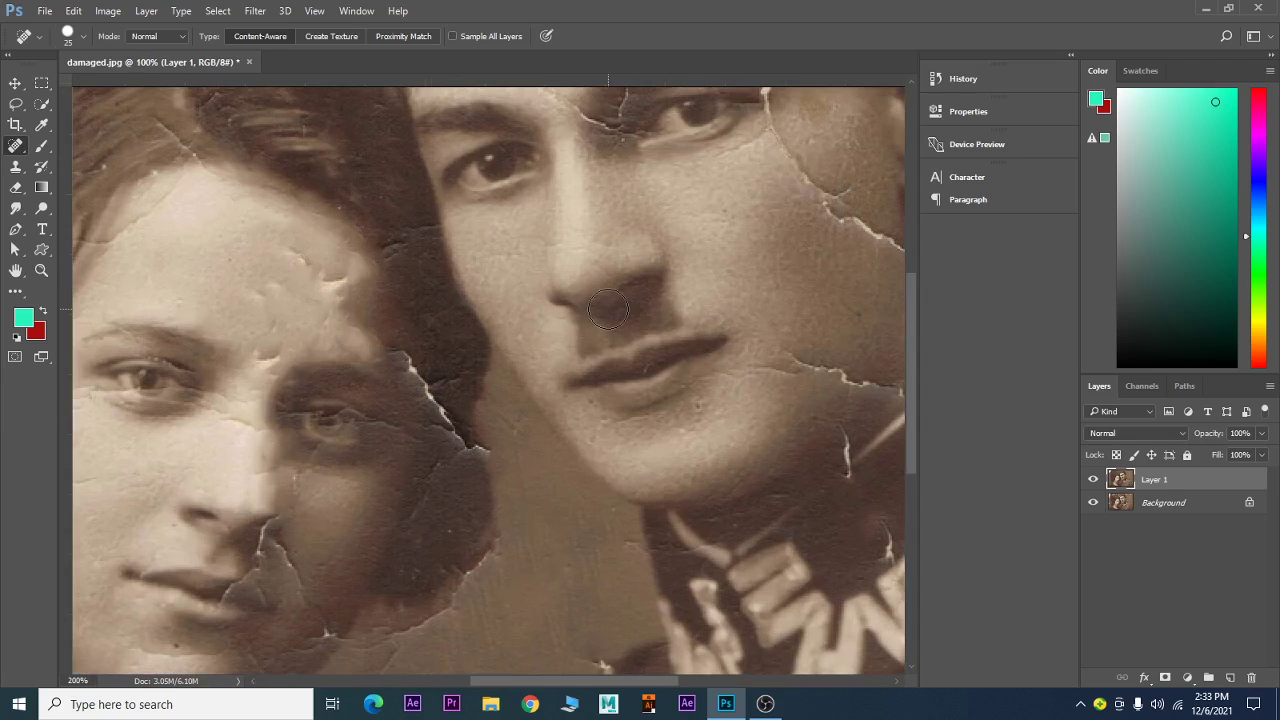
{"action": "mouse_move", "coordinate": [708, 360]}
{"action": "left_mouse_down"}
{"action": "mouse_move", "coordinate": [698, 317]}
{"action": "mouse_move", "coordinate": [540, 480]}
{"action": "left_mouse_up"}
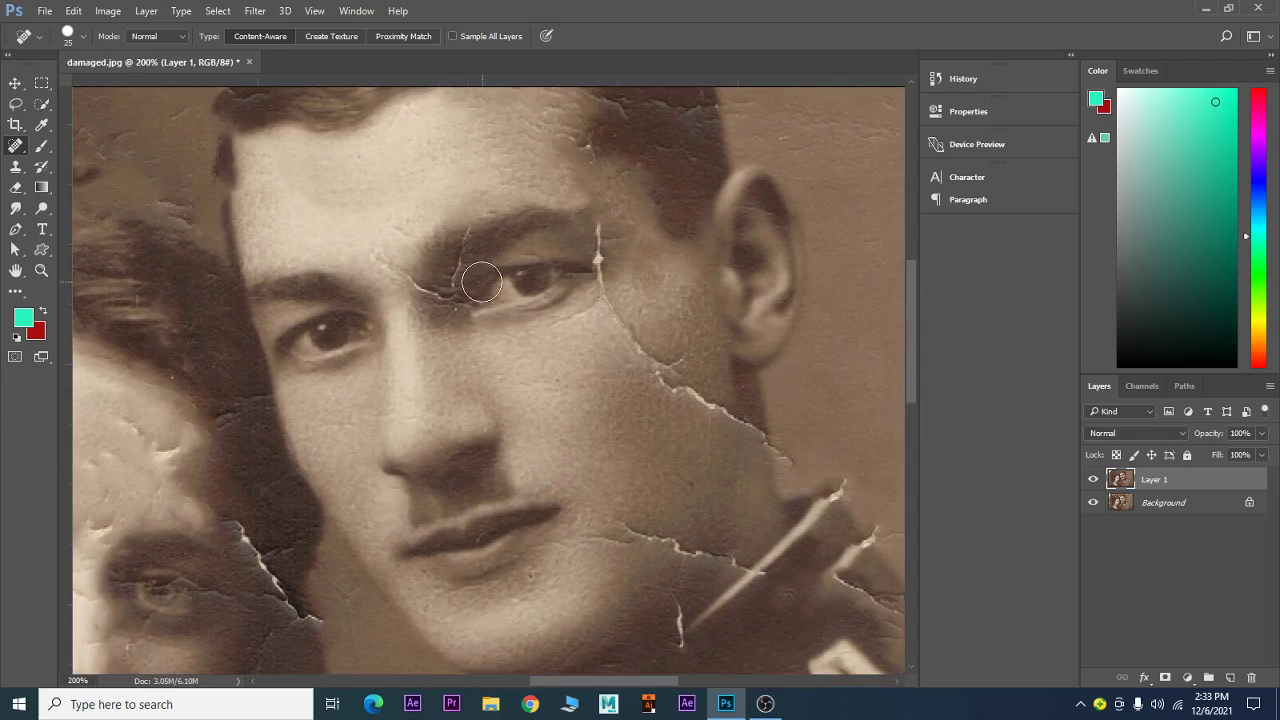
{"action": "key", "text": "bracketleft"}
{"action": "key", "text": "bracketleft"}
{"action": "key", "text": "bracketleft"}
{"action": "mouse_move", "coordinate": [467, 240]}
{"action": "left_mouse_down"}
{"action": "mouse_move", "coordinate": [452, 292]}
{"action": "mouse_move", "coordinate": [417, 282]}
{"action": "left_mouse_up"}
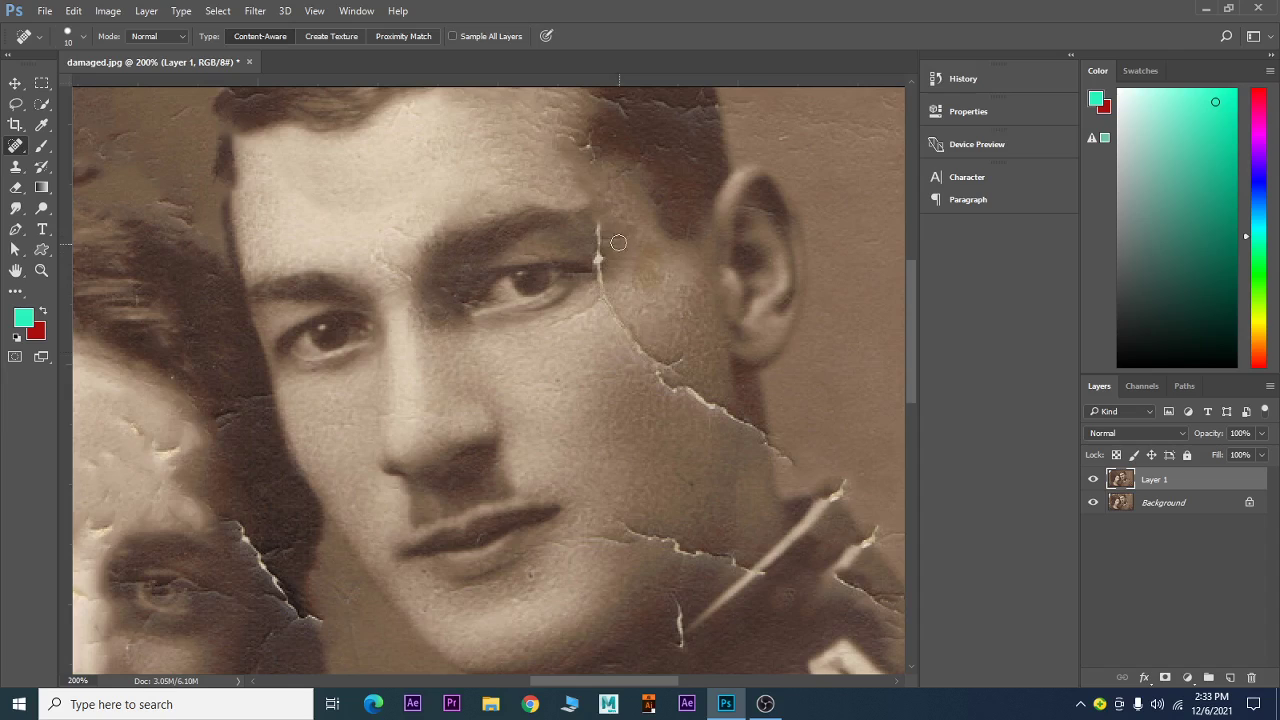
{"action": "mouse_move", "coordinate": [602, 231]}
{"action": "left_mouse_down"}
{"action": "mouse_move", "coordinate": [598, 278]}
{"action": "mouse_move", "coordinate": [631, 335]}
{"action": "mouse_move", "coordinate": [688, 368]}
{"action": "mouse_move", "coordinate": [716, 408]}
{"action": "mouse_move", "coordinate": [748, 418]}
{"action": "left_mouse_up"}
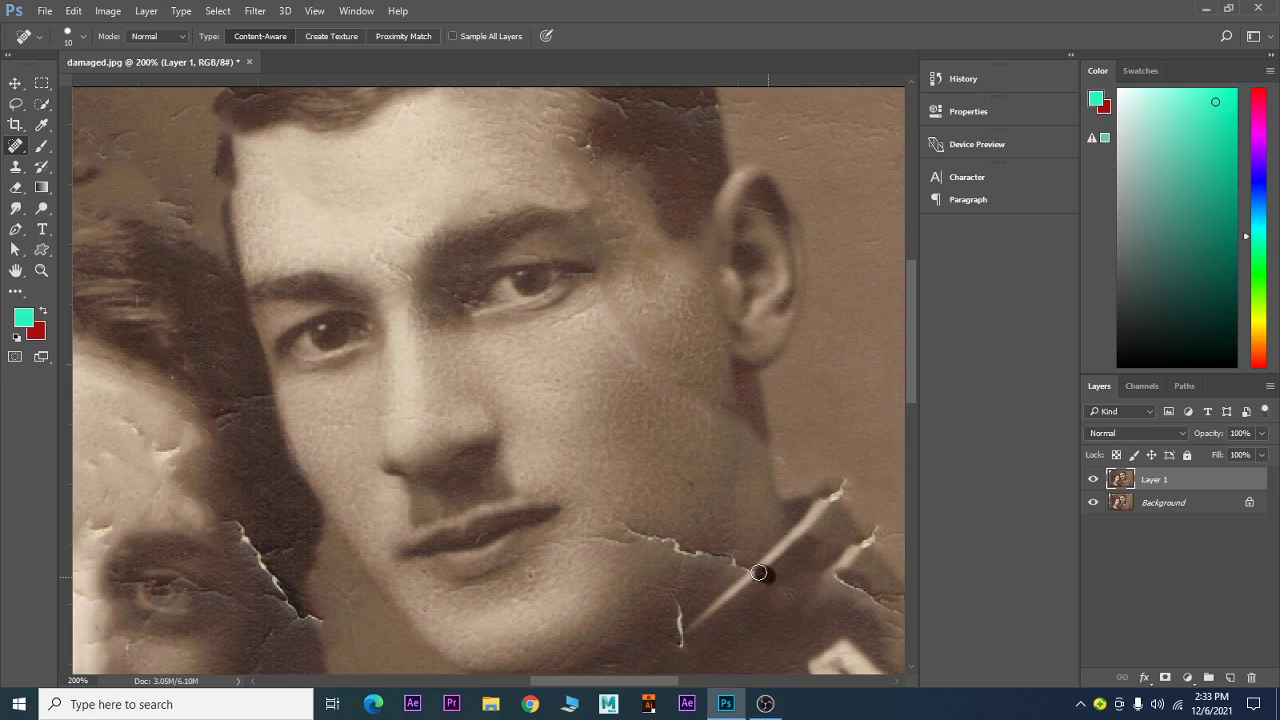
{"action": "left_click_drag", "start_coordinate": [736, 562], "coordinate": [735, 564]}
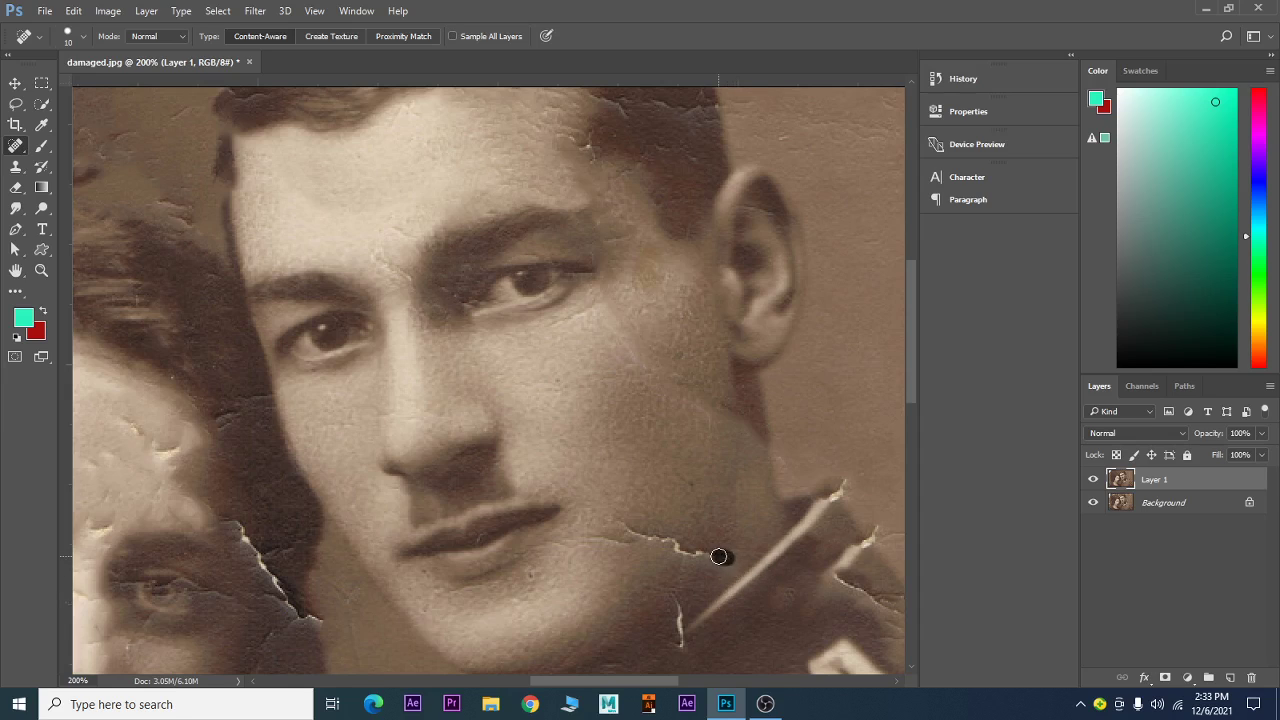
{"action": "left_click_drag", "start_coordinate": [649, 537], "coordinate": [530, 541]}
Heal the vertical, lower-right and remaining fine cracks across the man's collar.
{"action": "left_click_drag", "start_coordinate": [676, 599], "coordinate": [677, 656]}
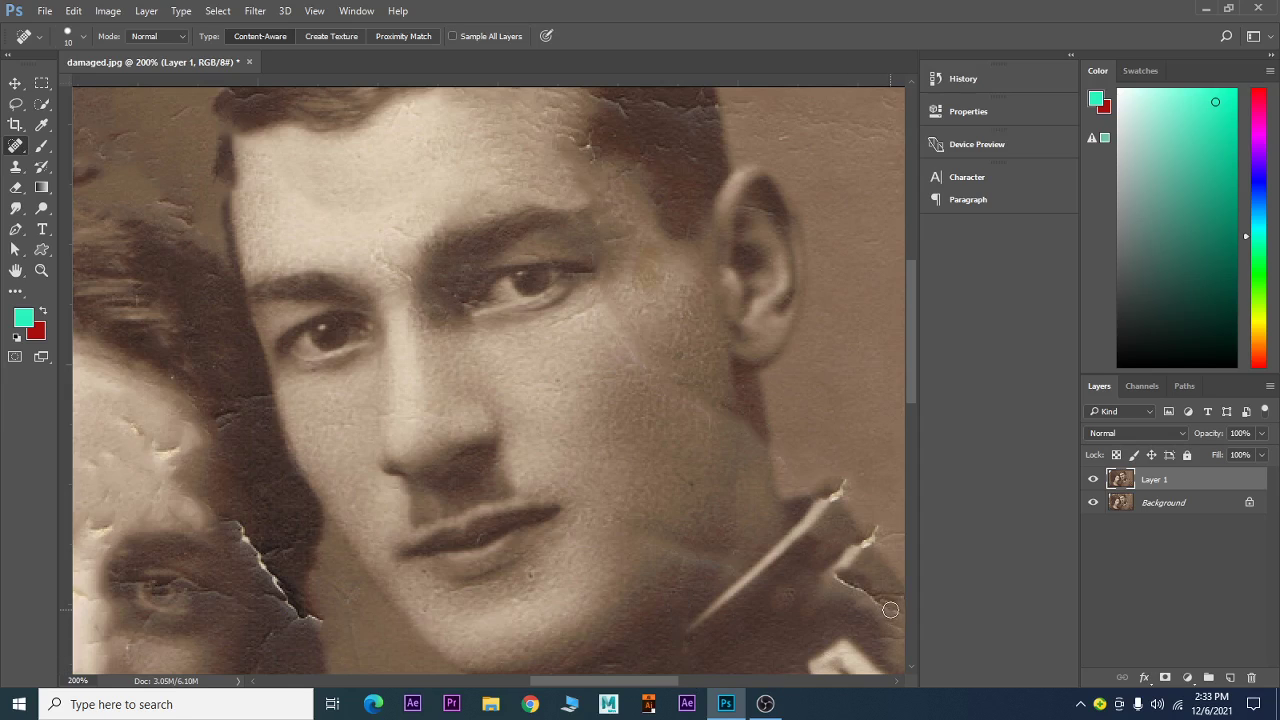
{"action": "left_click_drag", "start_coordinate": [890, 610], "coordinate": [820, 566]}
{"action": "left_click_drag", "start_coordinate": [875, 537], "coordinate": [843, 509]}
{"action": "left_click_drag", "start_coordinate": [709, 542], "coordinate": [500, 481]}
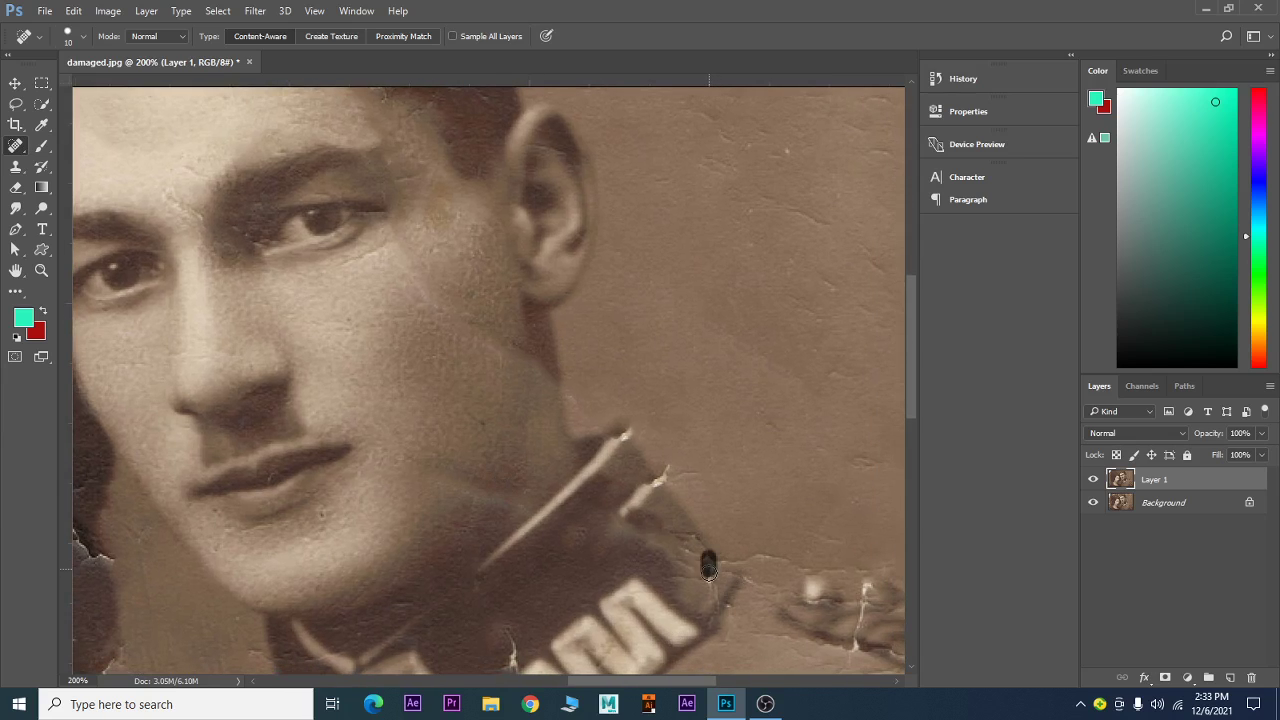
{"action": "left_click_drag", "start_coordinate": [708, 593], "coordinate": [707, 590]}
{"action": "left_click_drag", "start_coordinate": [697, 546], "coordinate": [696, 548]}
{"action": "left_click_drag", "start_coordinate": [632, 426], "coordinate": [682, 493]}
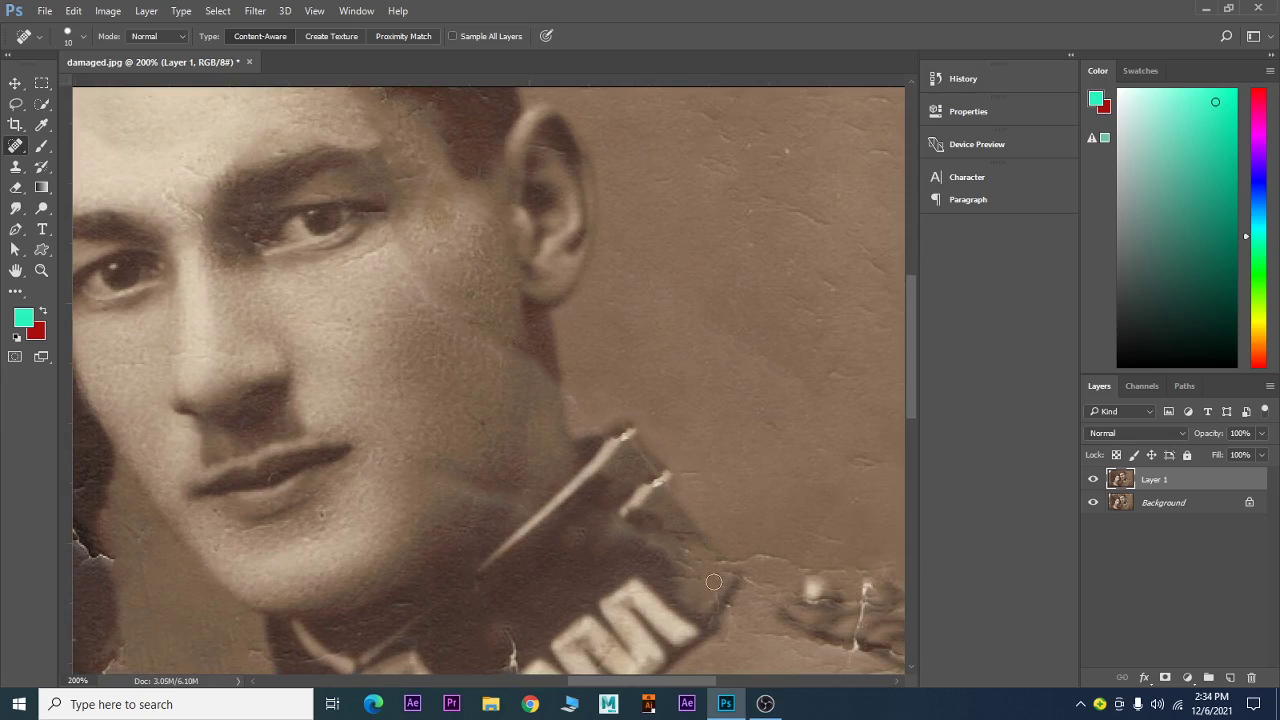
{"action": "left_click_drag", "start_coordinate": [741, 561], "coordinate": [886, 564]}
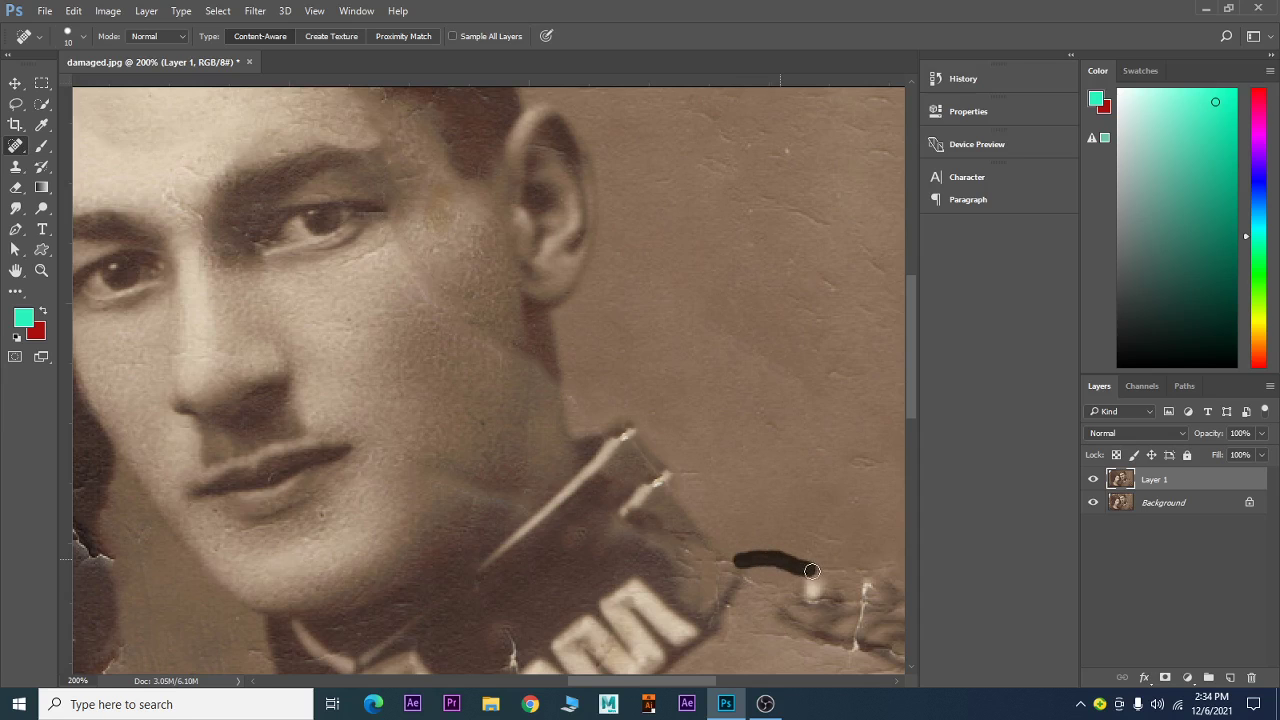
Heal the torn patch in the background and the crack next to the collar.
{"action": "scroll", "coordinate": [589, 486], "scroll_direction": "down", "scroll_amount": 3}
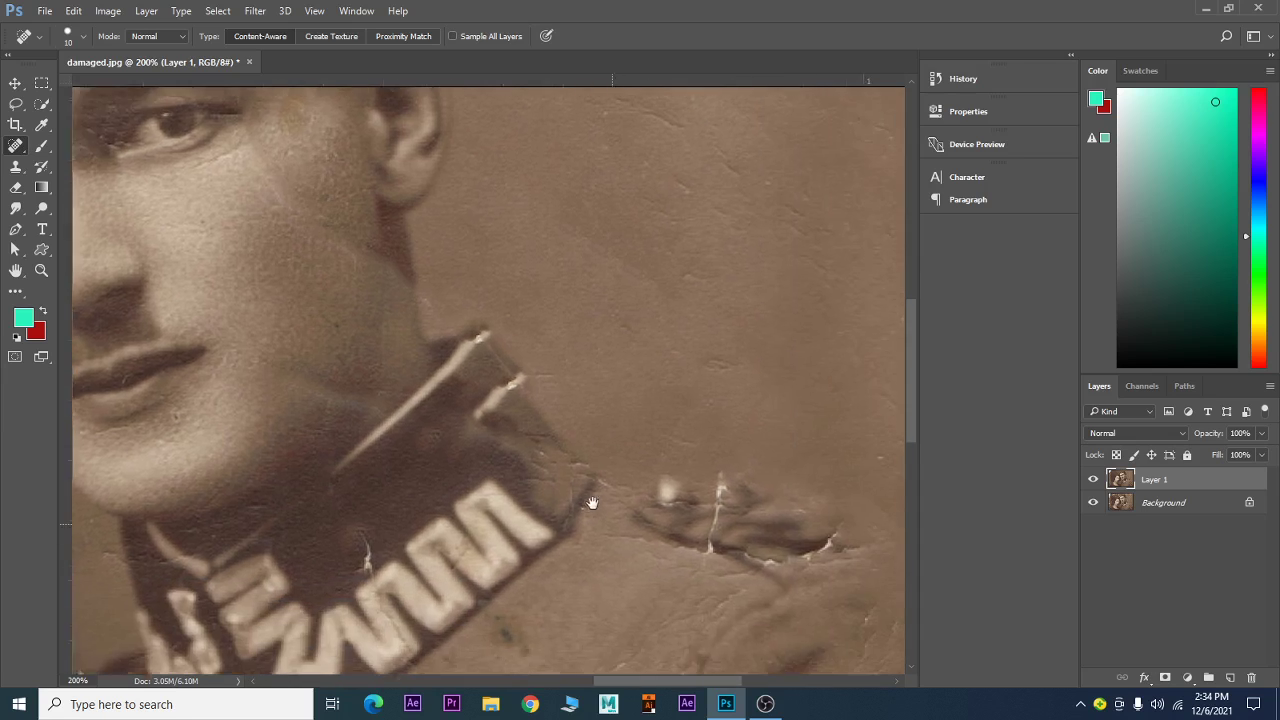
{"action": "scroll", "coordinate": [589, 486], "scroll_direction": "right", "scroll_amount": 3}
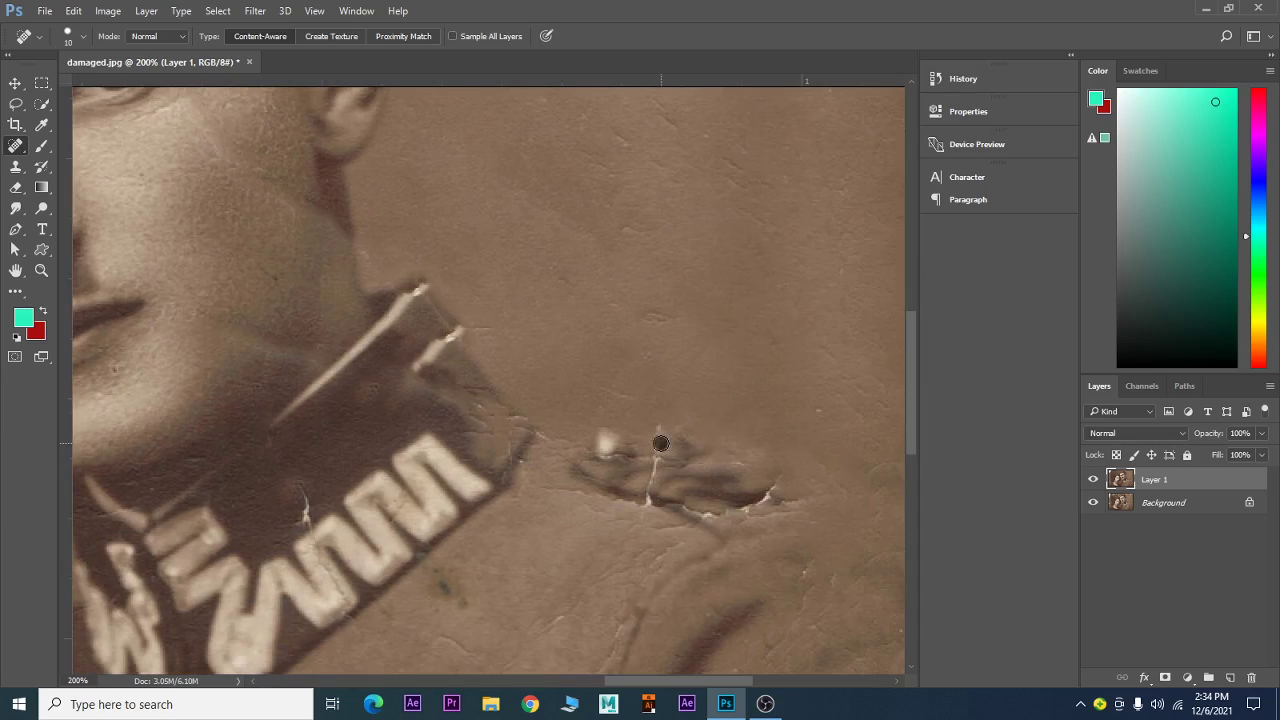
{"action": "left_click_drag", "start_coordinate": [652, 502], "coordinate": [711, 516]}
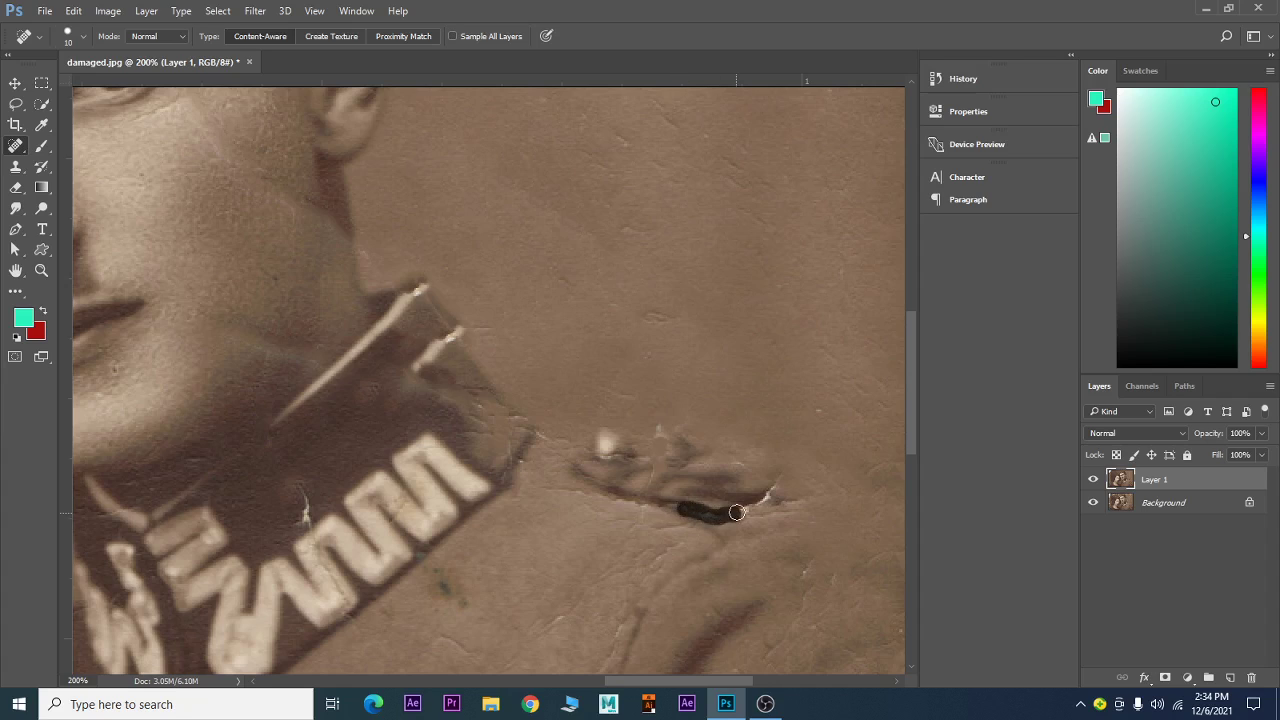
{"action": "left_click_drag", "start_coordinate": [777, 486], "coordinate": [777, 487]}
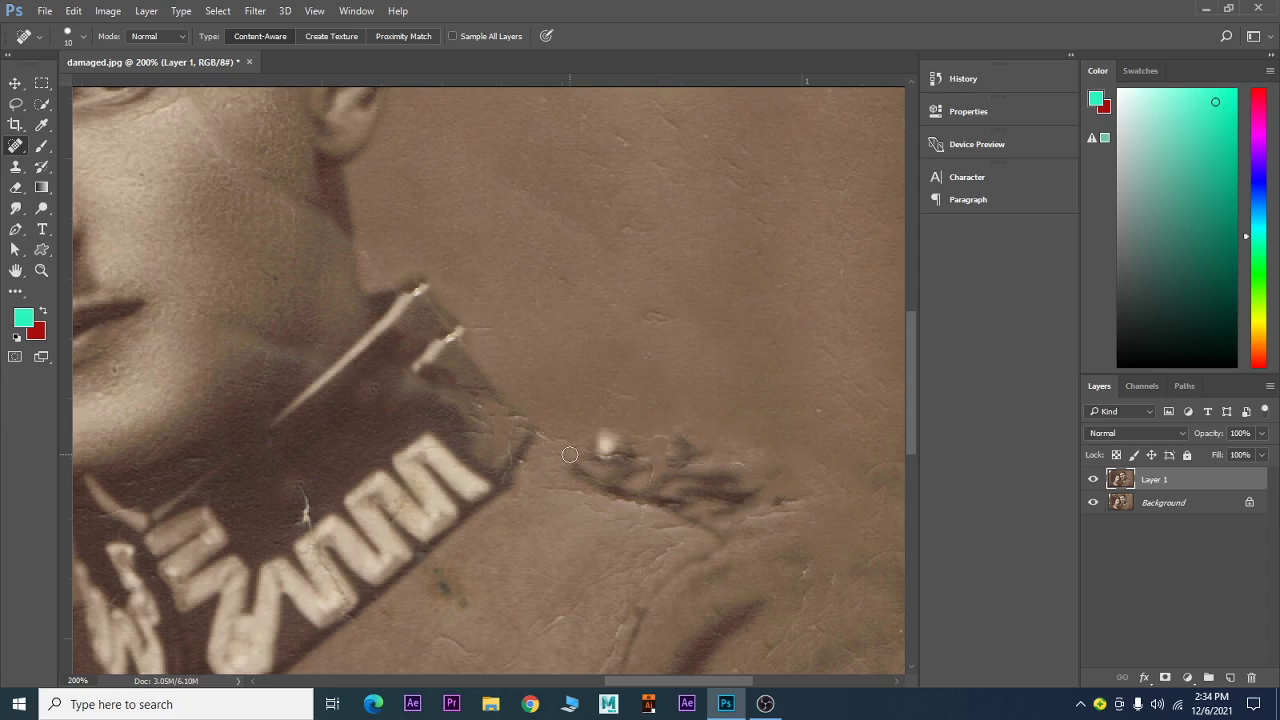
{"action": "mouse_move", "coordinate": [560, 445]}
{"action": "left_mouse_down"}
{"action": "mouse_move", "coordinate": [504, 408]}
{"action": "mouse_move", "coordinate": [474, 433]}
{"action": "left_mouse_up"}
{"action": "left_click_drag", "start_coordinate": [568, 416], "coordinate": [487, 497]}
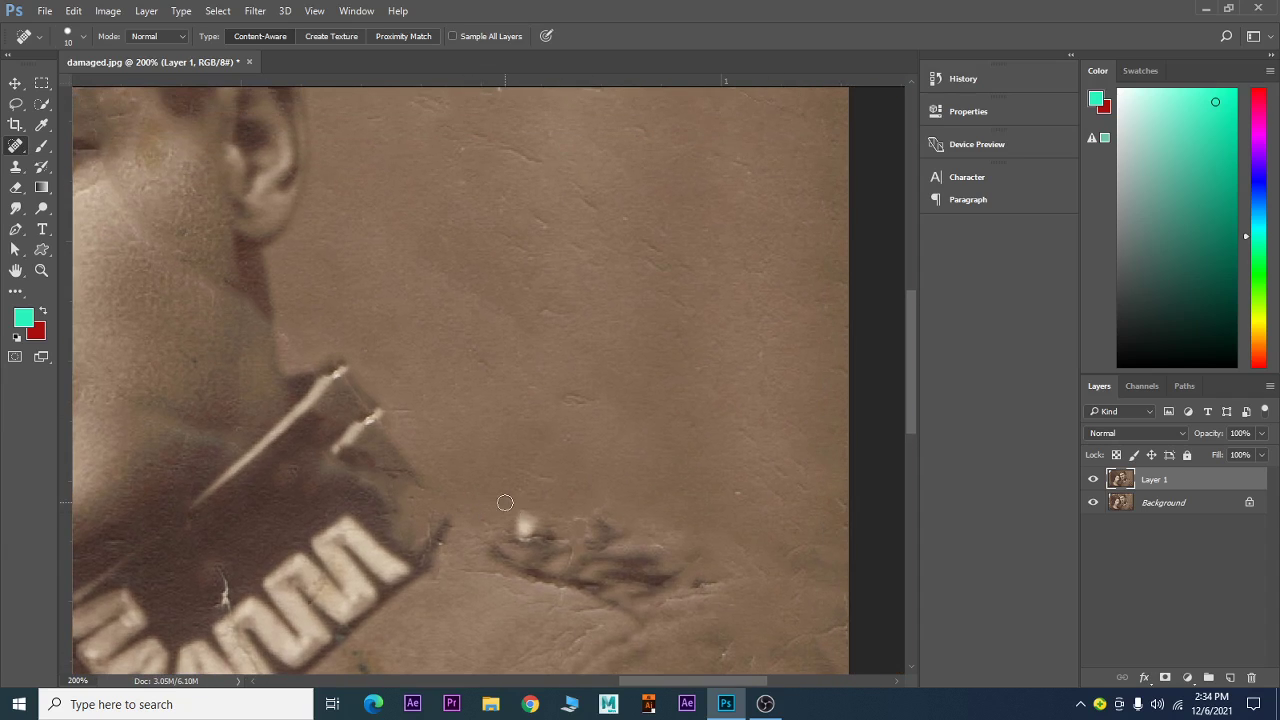
Enlarge the brush to 20 and heal the background cracks, specks and diagonal mark near the ear.
{"action": "key", "text": "bracketright"}
{"action": "left_click_drag", "start_coordinate": [566, 334], "coordinate": [553, 316]}
{"action": "left_click_drag", "start_coordinate": [601, 404], "coordinate": [566, 399]}
{"action": "left_click_drag", "start_coordinate": [501, 360], "coordinate": [476, 510]}
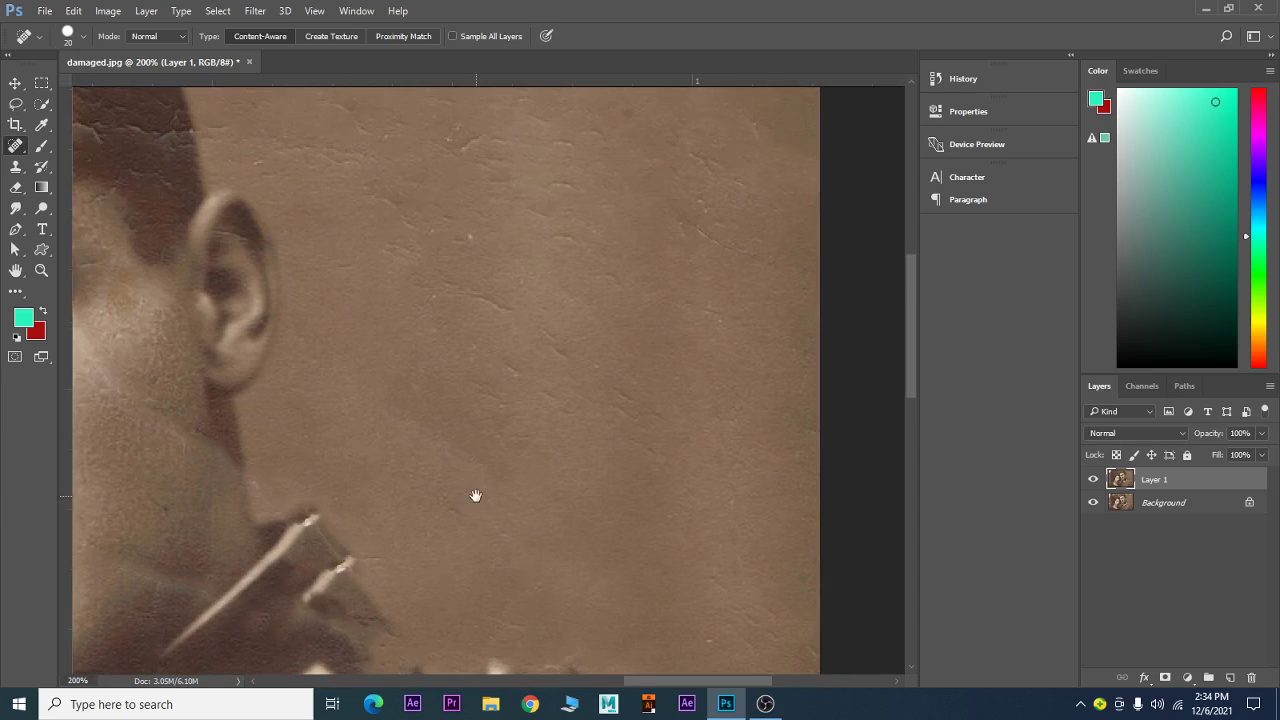
{"action": "left_click_drag", "start_coordinate": [531, 321], "coordinate": [436, 284]}
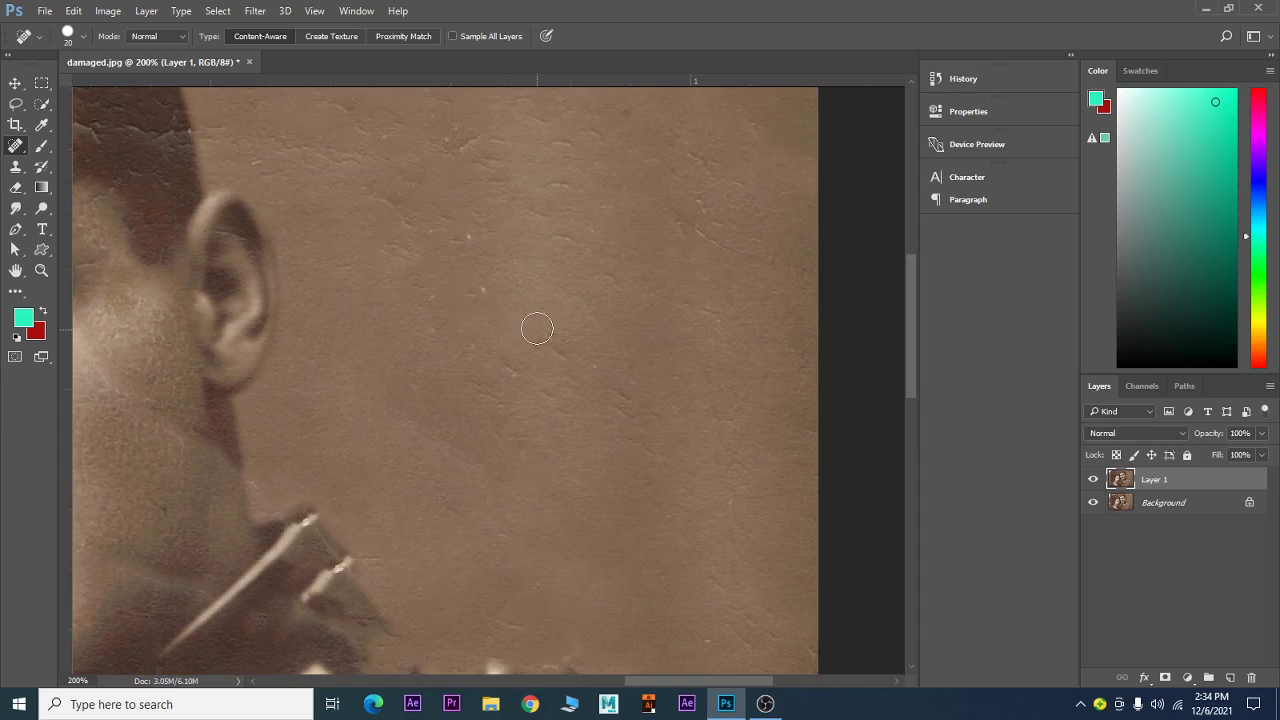
{"action": "mouse_move", "coordinate": [531, 324]}
{"action": "left_mouse_down"}
{"action": "mouse_move", "coordinate": [557, 352]}
{"action": "mouse_move", "coordinate": [548, 401]}
{"action": "mouse_move", "coordinate": [636, 422]}
{"action": "left_mouse_up"}
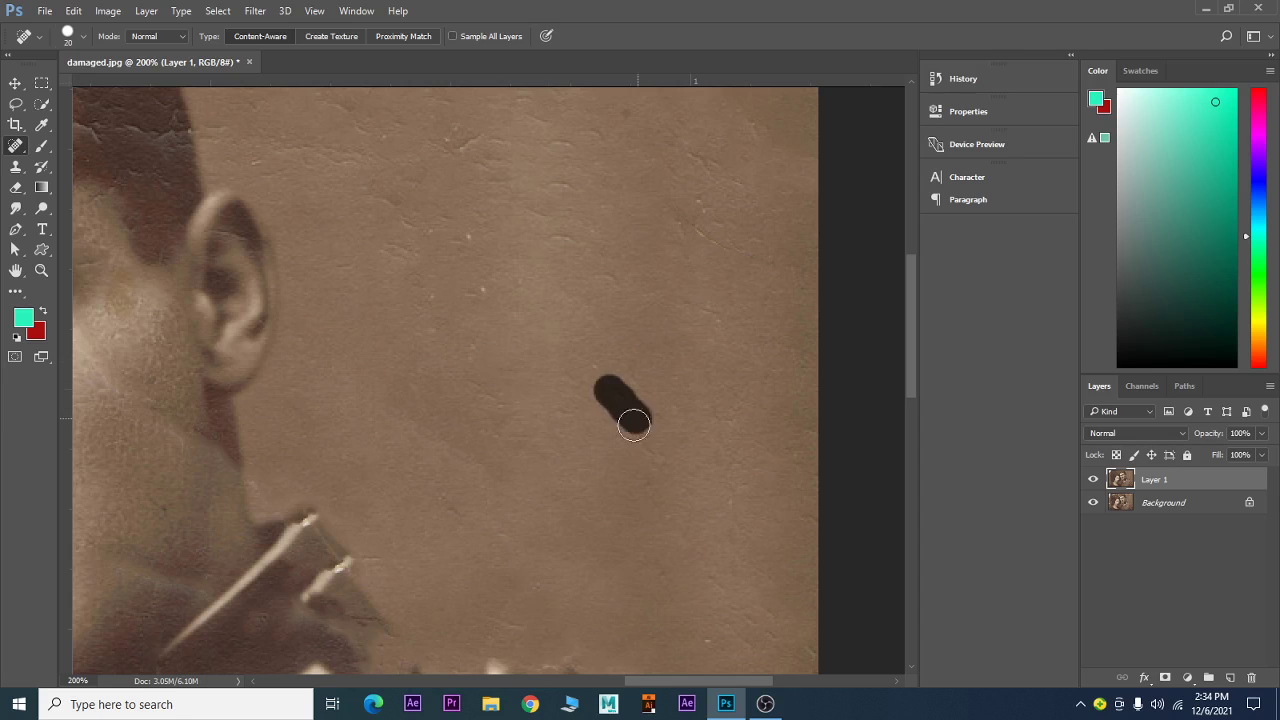
{"action": "left_click_drag", "start_coordinate": [528, 432], "coordinate": [469, 192]}
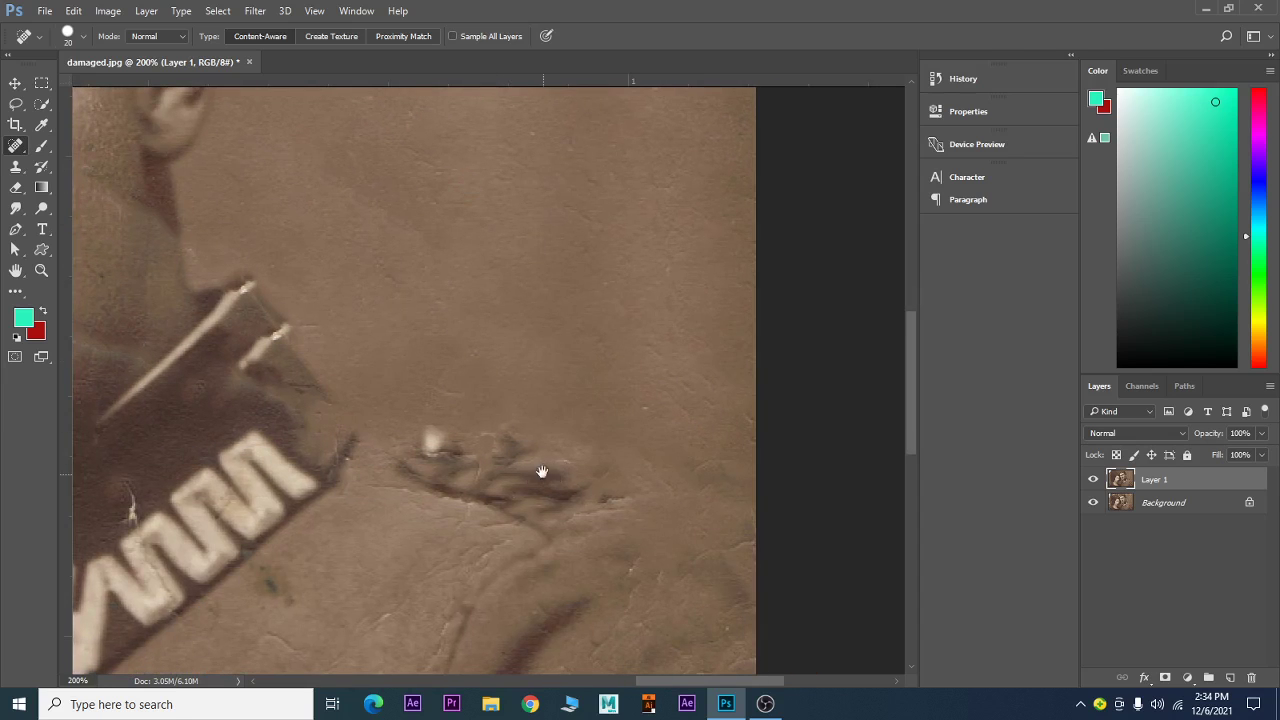
Heal the diagonal and upward-running cracks on the jacket below the collar.
{"action": "left_click_drag", "start_coordinate": [543, 471], "coordinate": [552, 204]}
{"action": "left_click_drag", "start_coordinate": [450, 322], "coordinate": [368, 392]}
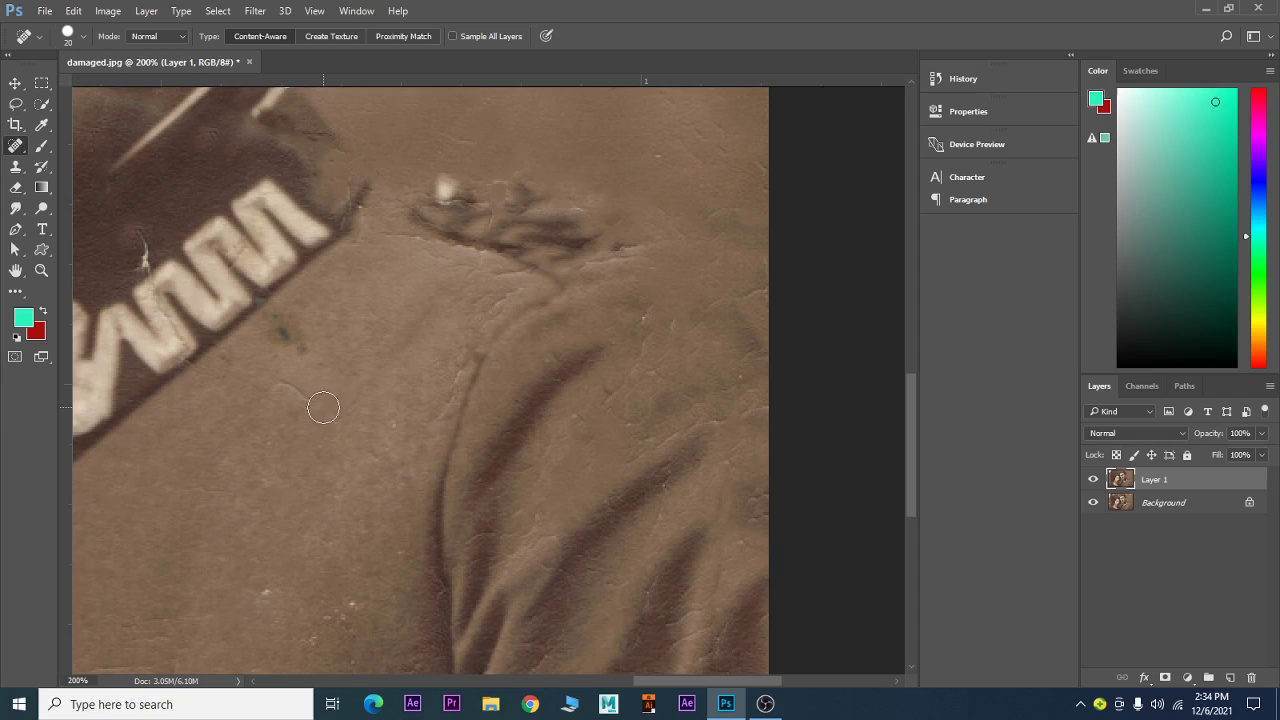
{"action": "left_click_drag", "start_coordinate": [322, 408], "coordinate": [274, 382]}
{"action": "mouse_move", "coordinate": [431, 427]}
{"action": "left_mouse_down"}
{"action": "mouse_move", "coordinate": [507, 300]}
{"action": "mouse_move", "coordinate": [508, 274]}
{"action": "mouse_move", "coordinate": [360, 238]}
{"action": "left_mouse_up"}
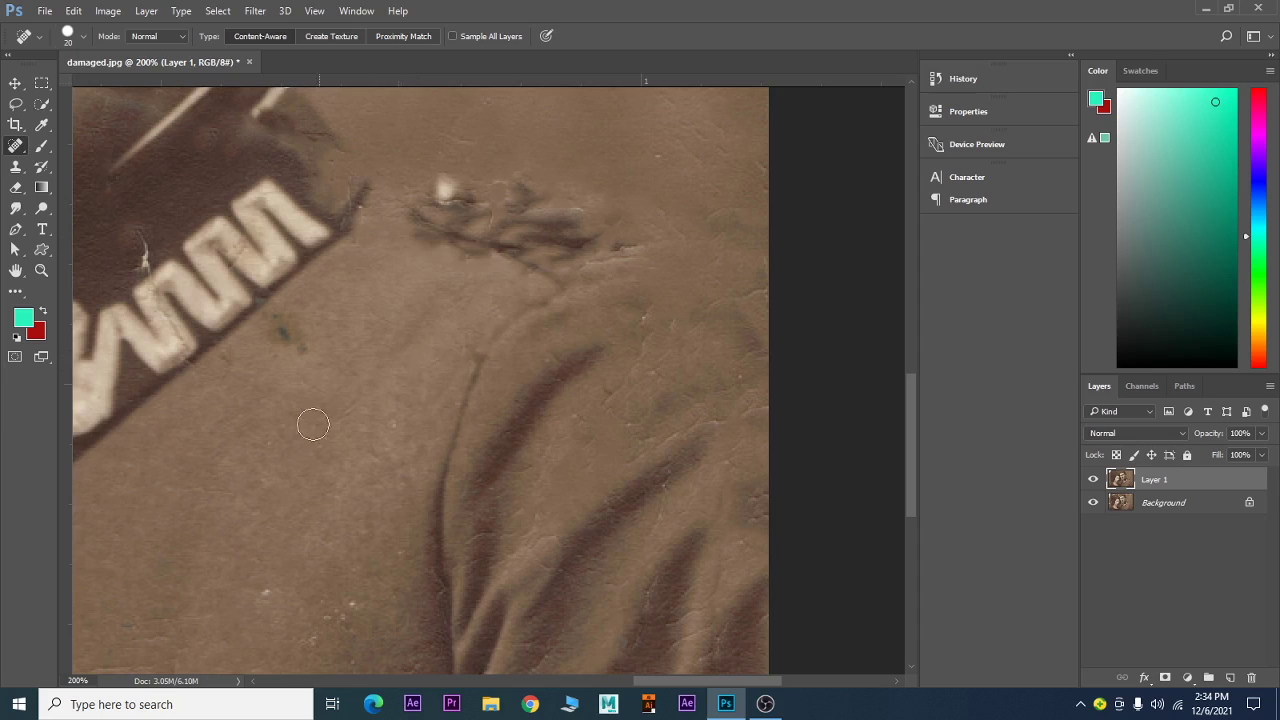
Heal the vertical cracks and marks around the jacket buttons and lower jacket.
{"action": "mouse_move", "coordinate": [350, 565]}
{"action": "left_mouse_down"}
{"action": "mouse_move", "coordinate": [466, 364]}
{"action": "mouse_move", "coordinate": [430, 460]}
{"action": "left_mouse_up"}
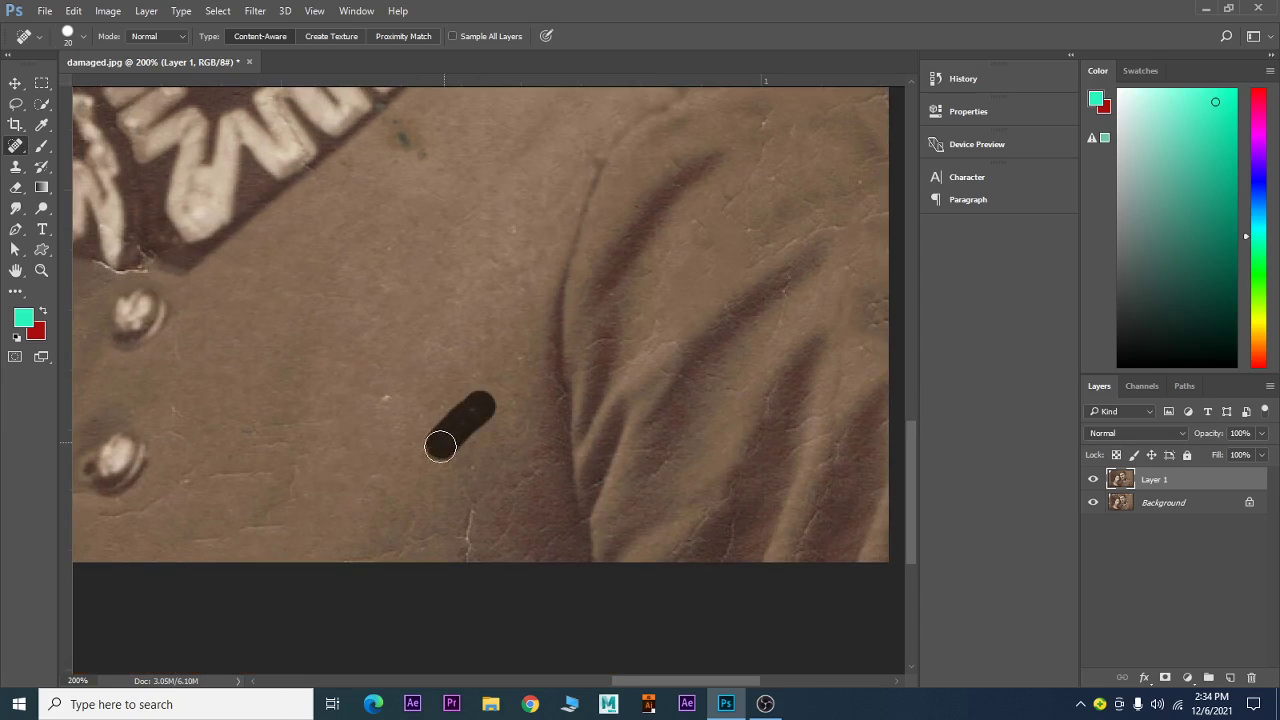
{"action": "left_click_drag", "start_coordinate": [397, 403], "coordinate": [382, 400]}
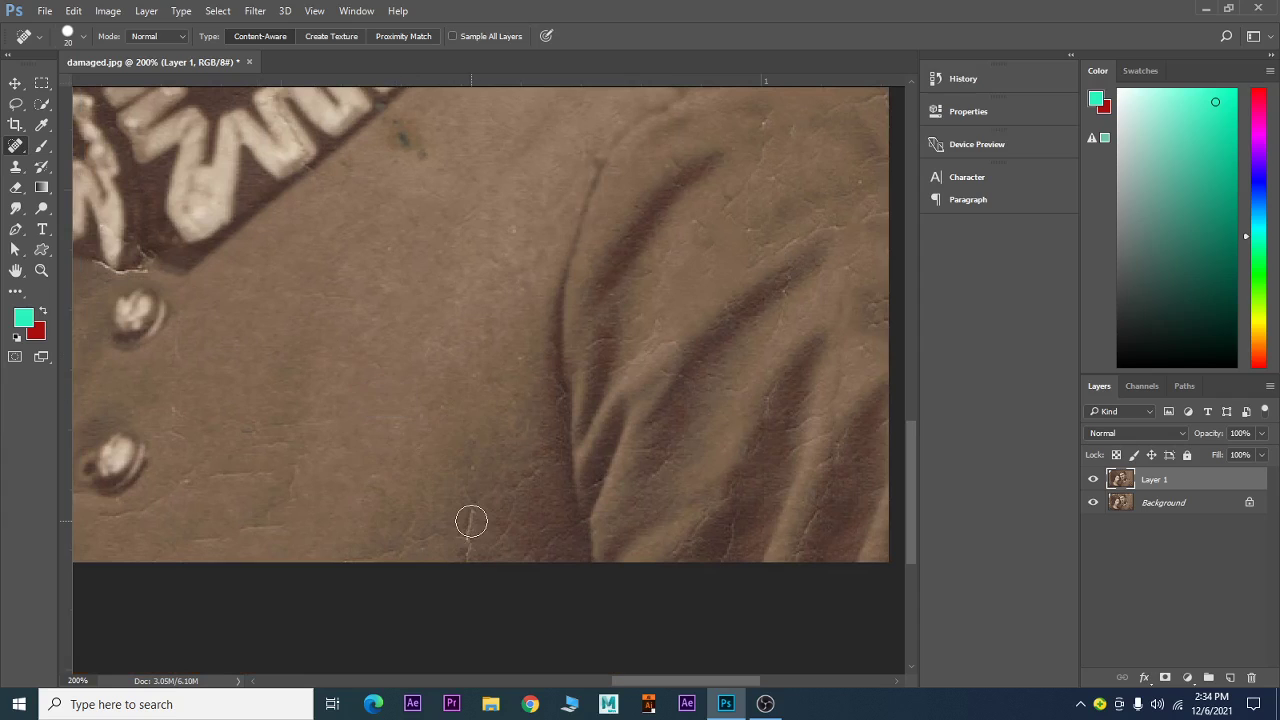
{"action": "mouse_move", "coordinate": [468, 508]}
{"action": "left_mouse_down"}
{"action": "mouse_move", "coordinate": [465, 562]}
{"action": "mouse_move", "coordinate": [386, 550]}
{"action": "mouse_move", "coordinate": [440, 537]}
{"action": "left_mouse_up"}
{"action": "mouse_move", "coordinate": [216, 481]}
{"action": "left_mouse_down"}
{"action": "mouse_move", "coordinate": [300, 476]}
{"action": "mouse_move", "coordinate": [228, 538]}
{"action": "mouse_move", "coordinate": [195, 541]}
{"action": "mouse_move", "coordinate": [369, 451]}
{"action": "mouse_move", "coordinate": [262, 458]}
{"action": "left_mouse_up"}
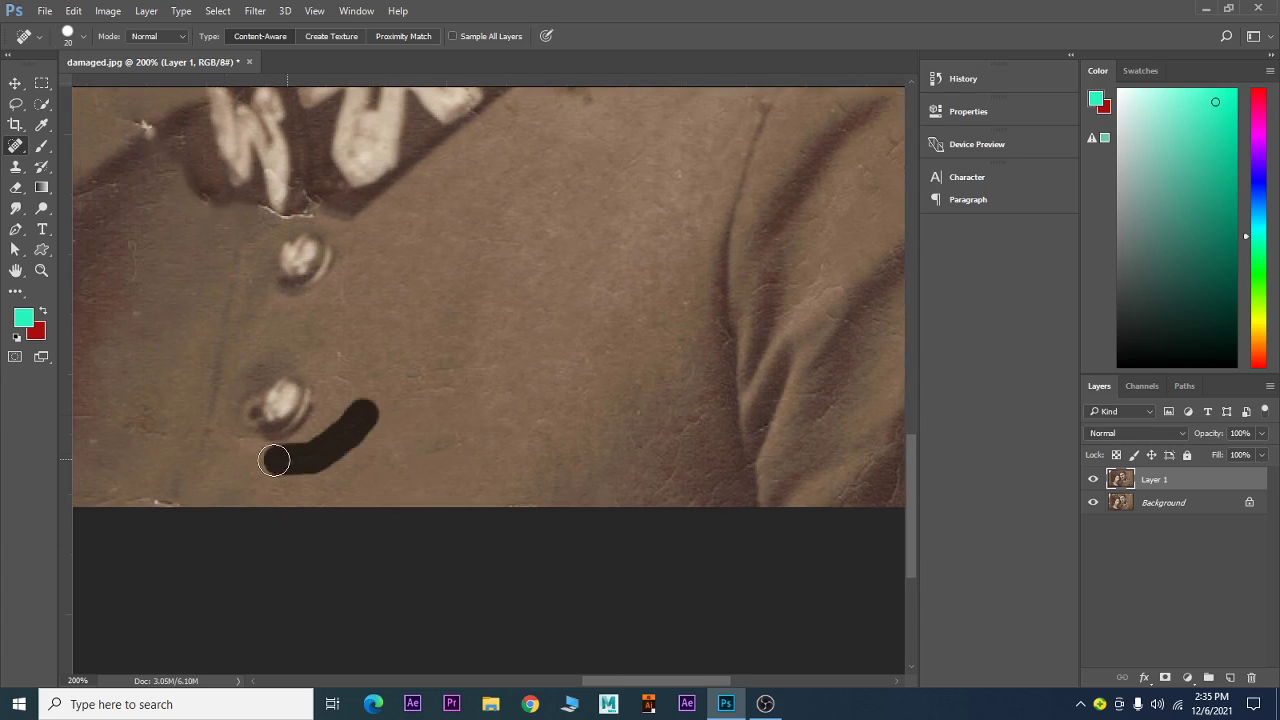
{"action": "mouse_move", "coordinate": [415, 452]}
{"action": "left_mouse_down"}
{"action": "mouse_move", "coordinate": [463, 428]}
{"action": "mouse_move", "coordinate": [423, 393]}
{"action": "mouse_move", "coordinate": [480, 372]}
{"action": "left_mouse_up"}
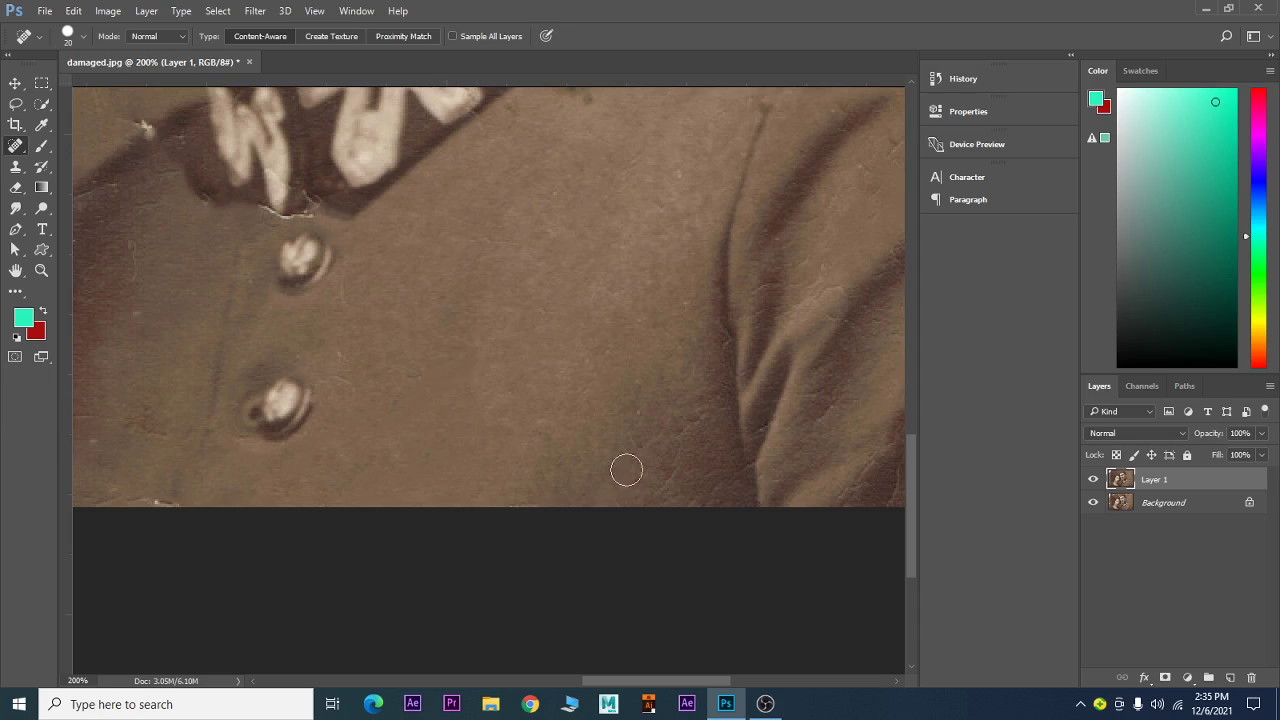
{"action": "left_click_drag", "start_coordinate": [704, 420], "coordinate": [646, 491]}
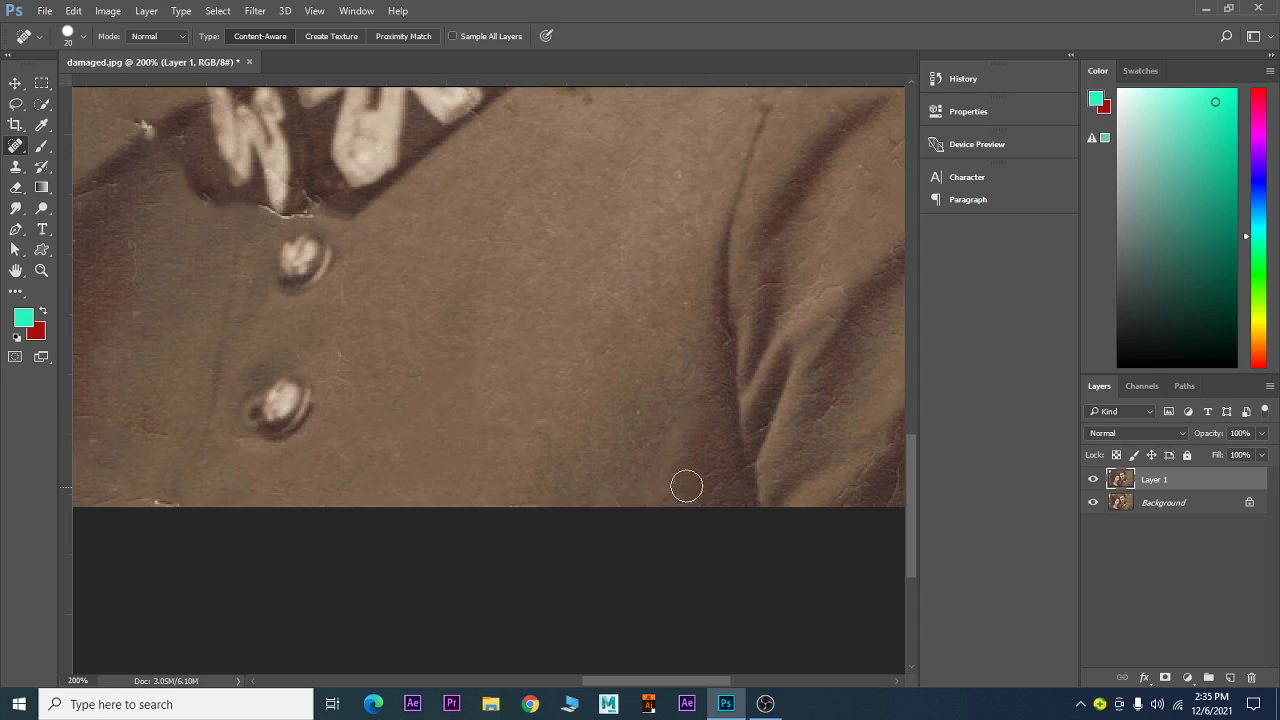
{"action": "left_click_drag", "start_coordinate": [545, 355], "coordinate": [746, 398]}
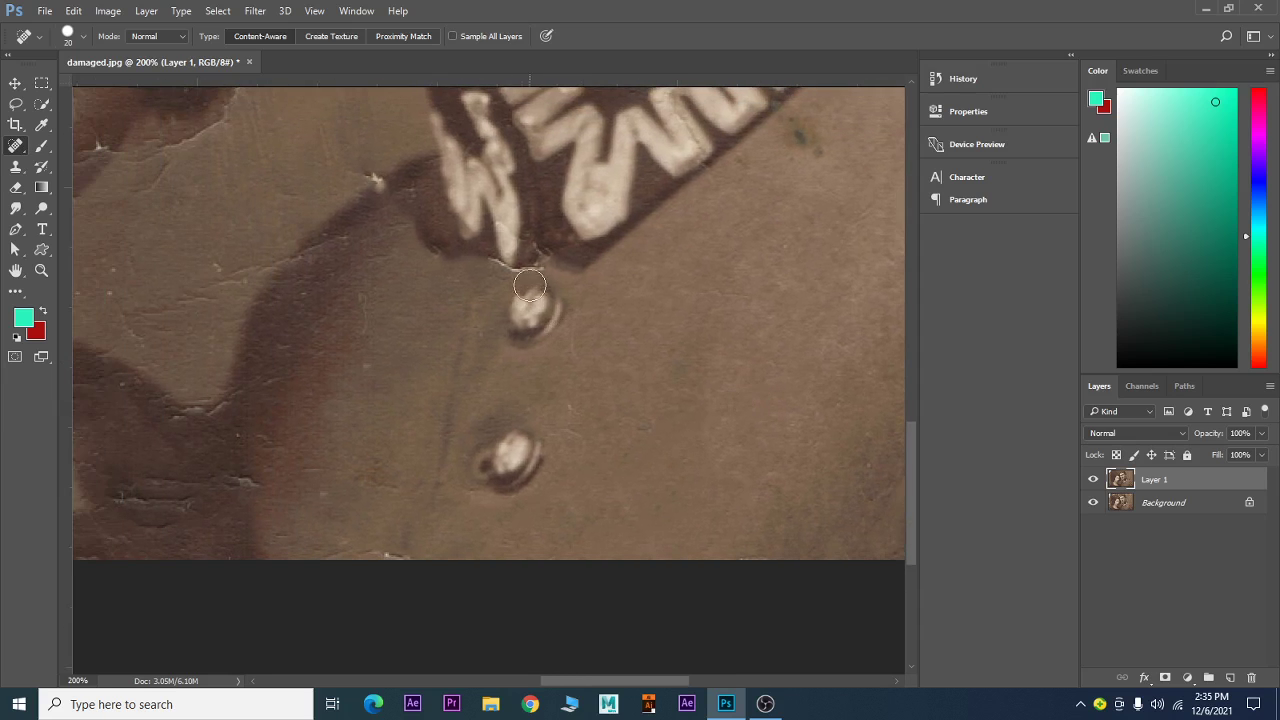
Remove the white scratch below the collar lettering, the shoulder-edge cracks and spots beside the collar.
{"action": "left_click_drag", "start_coordinate": [492, 266], "coordinate": [562, 264]}
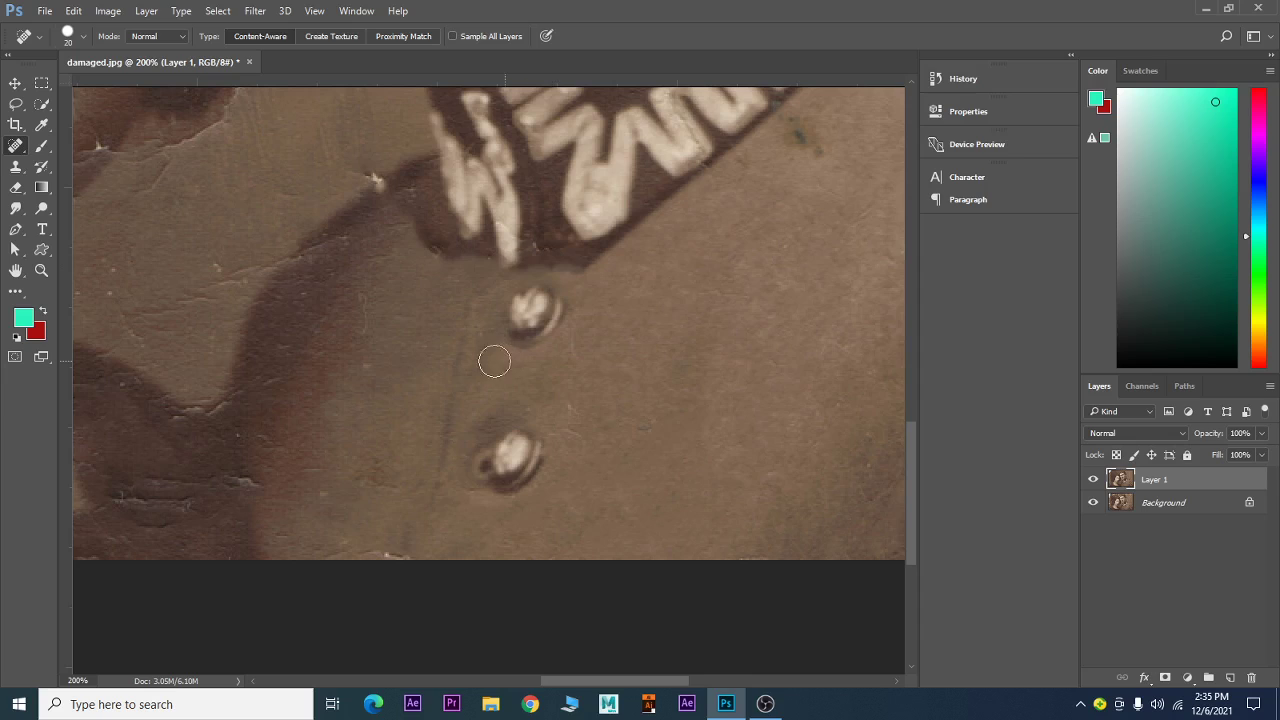
{"action": "mouse_move", "coordinate": [349, 249]}
{"action": "left_mouse_down"}
{"action": "mouse_move", "coordinate": [314, 258]}
{"action": "mouse_move", "coordinate": [297, 291]}
{"action": "left_mouse_up"}
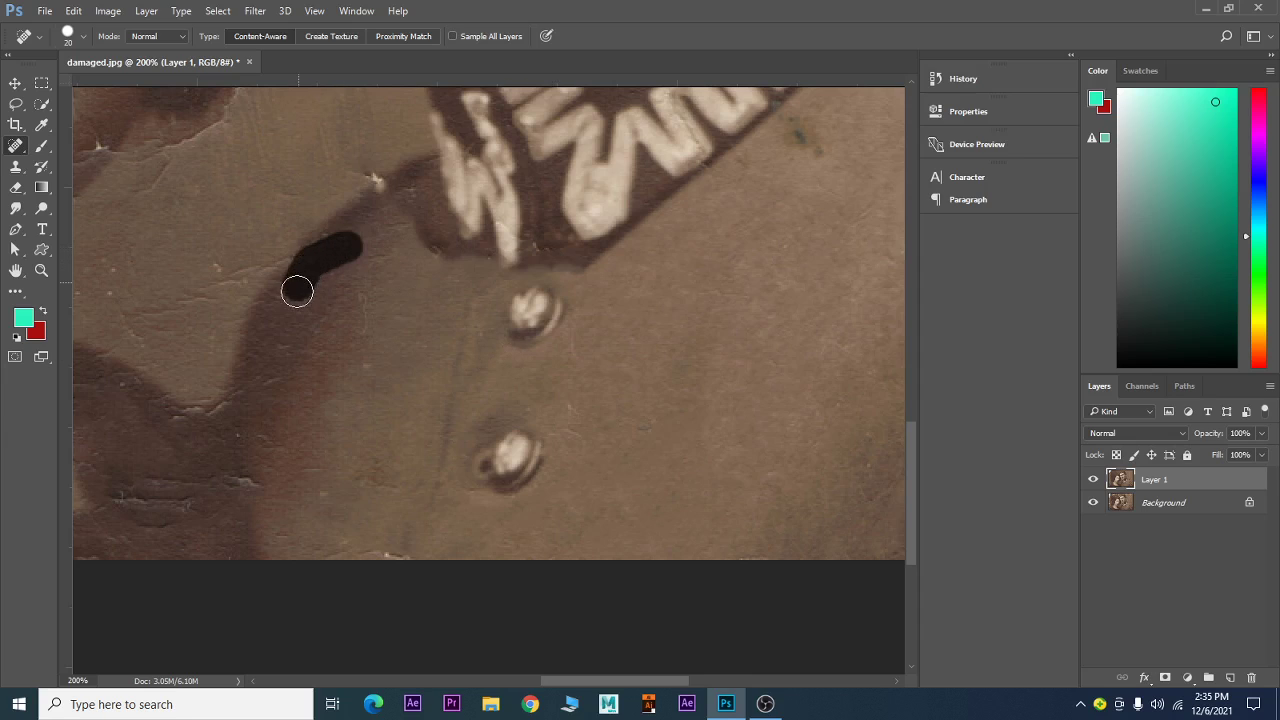
{"action": "left_click_drag", "start_coordinate": [277, 374], "coordinate": [220, 420]}
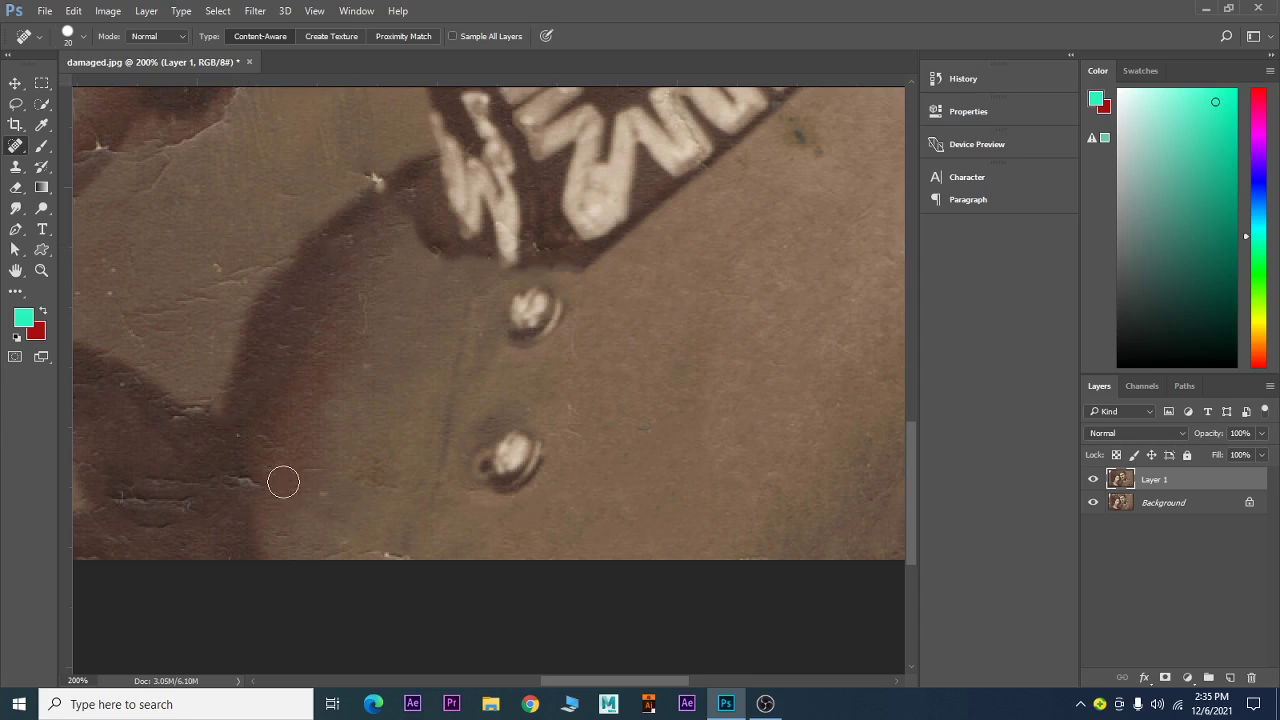
{"action": "left_click", "coordinate": [240, 481]}
{"action": "left_click_drag", "start_coordinate": [419, 369], "coordinate": [389, 471]}
{"action": "left_click", "coordinate": [338, 379]}
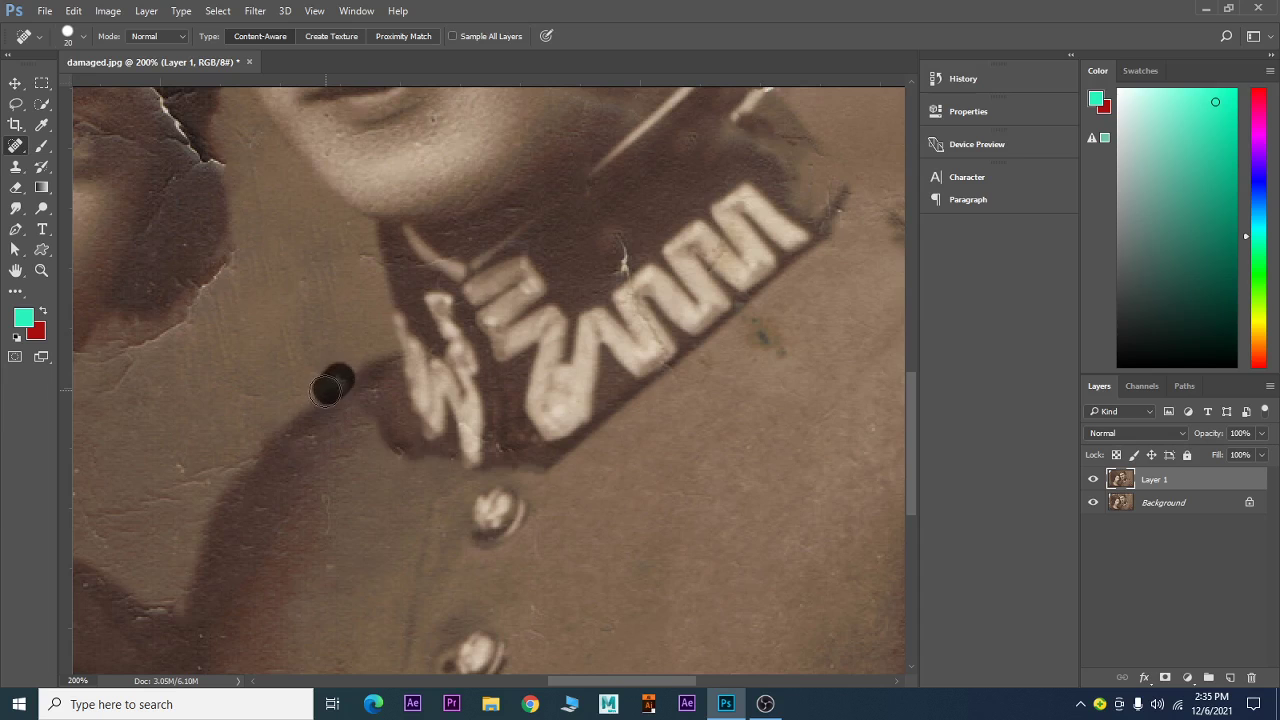
{"action": "mouse_move", "coordinate": [643, 187]}
{"action": "left_mouse_down"}
{"action": "mouse_move", "coordinate": [508, 457]}
{"action": "mouse_move", "coordinate": [396, 504]}
{"action": "left_mouse_up"}
{"action": "mouse_move", "coordinate": [466, 450]}
{"action": "left_mouse_down"}
{"action": "mouse_move", "coordinate": [514, 409]}
{"action": "mouse_move", "coordinate": [549, 405]}
{"action": "mouse_move", "coordinate": [723, 514]}
{"action": "left_mouse_up"}
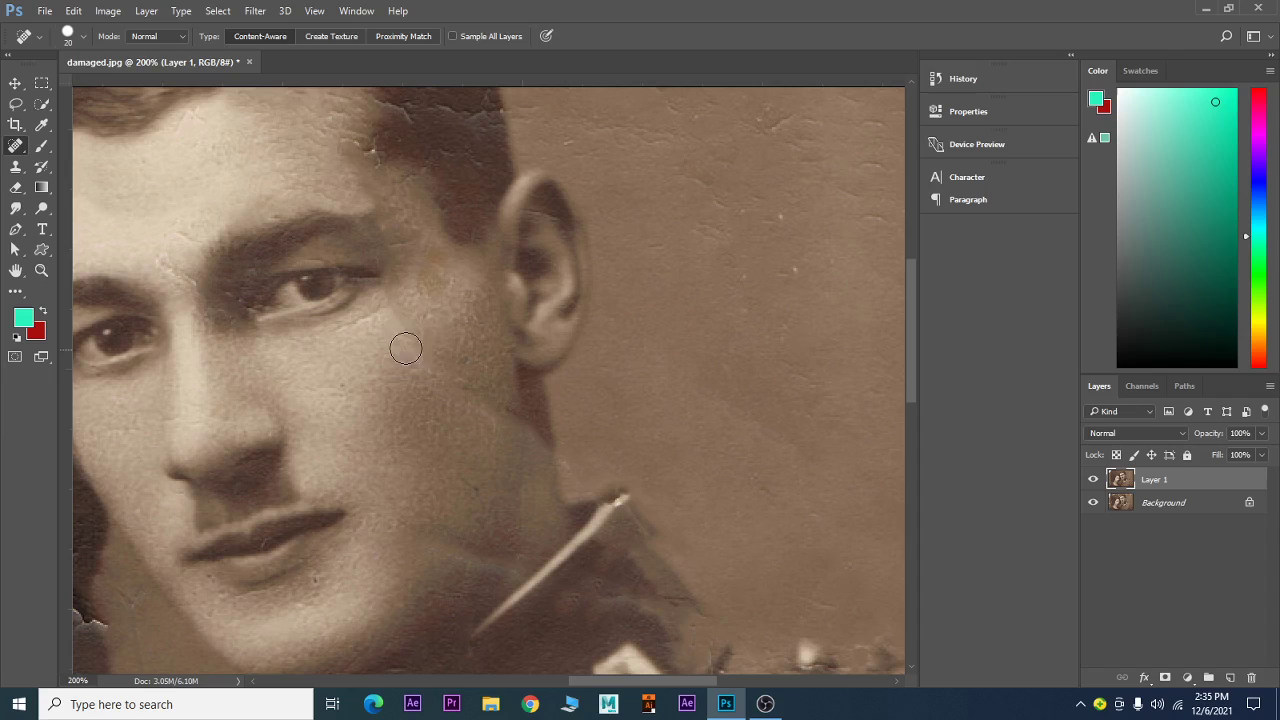
Heal the cracks on the man's cheek, across his forehead and through his hair.
{"action": "mouse_move", "coordinate": [400, 331]}
{"action": "left_mouse_down"}
{"action": "mouse_move", "coordinate": [419, 372]}
{"action": "mouse_move", "coordinate": [482, 420]}
{"action": "left_mouse_up"}
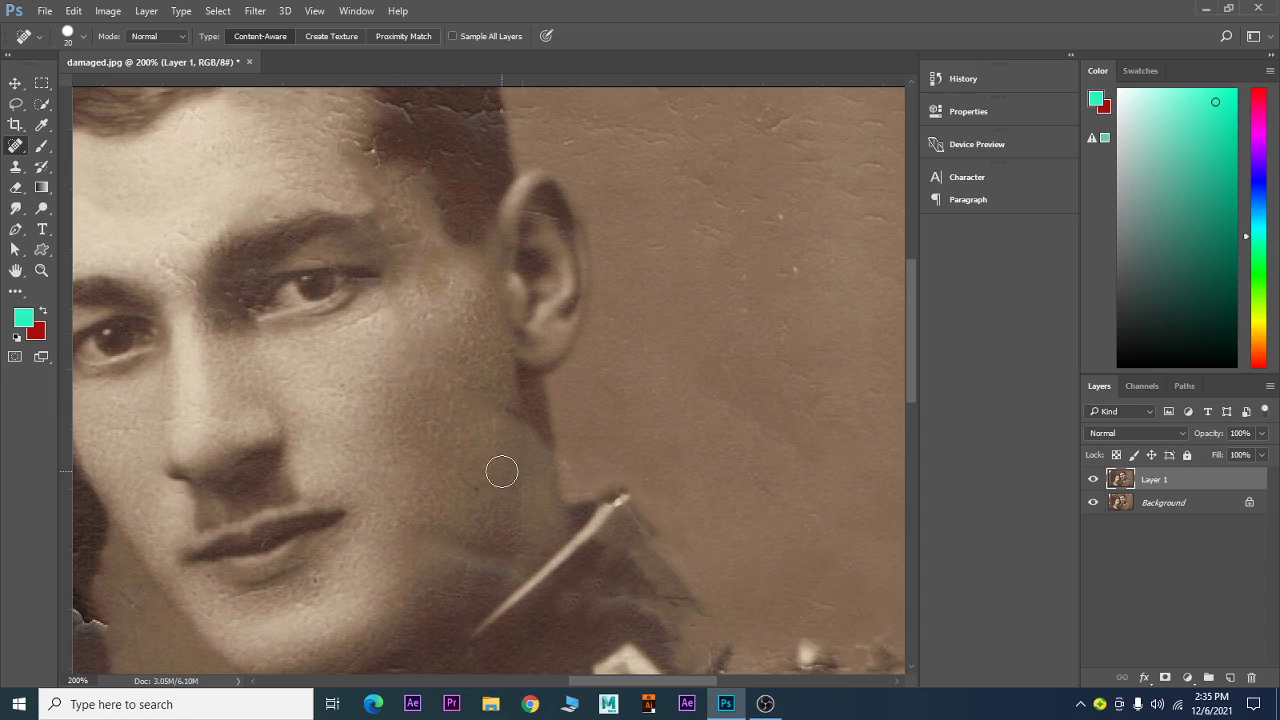
{"action": "left_click_drag", "start_coordinate": [380, 436], "coordinate": [524, 515]}
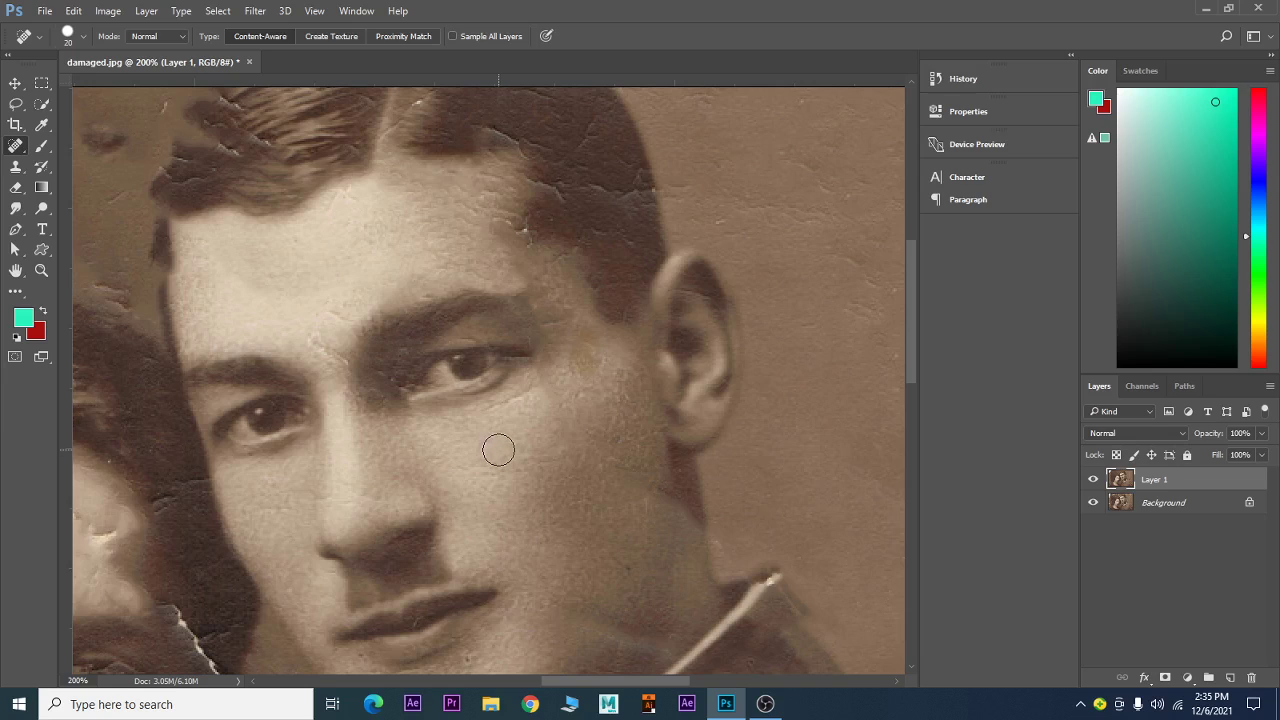
{"action": "left_click_drag", "start_coordinate": [497, 225], "coordinate": [527, 235]}
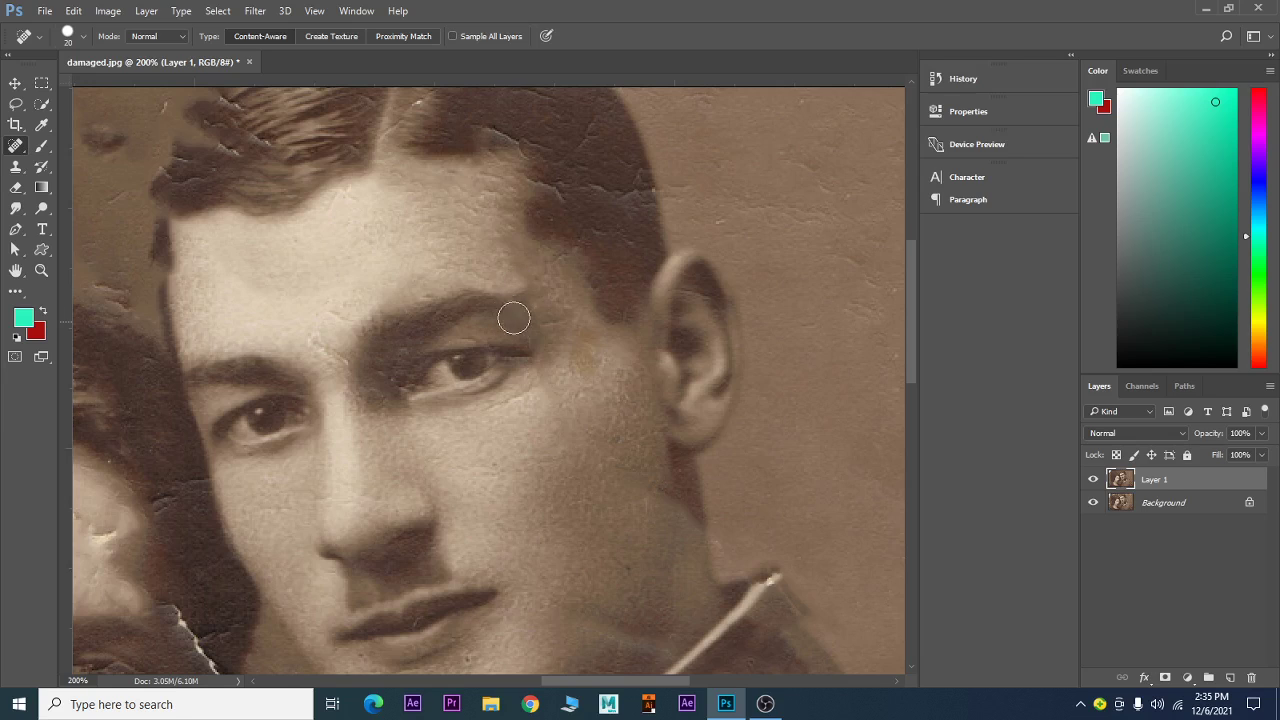
{"action": "left_click_drag", "start_coordinate": [542, 189], "coordinate": [640, 192]}
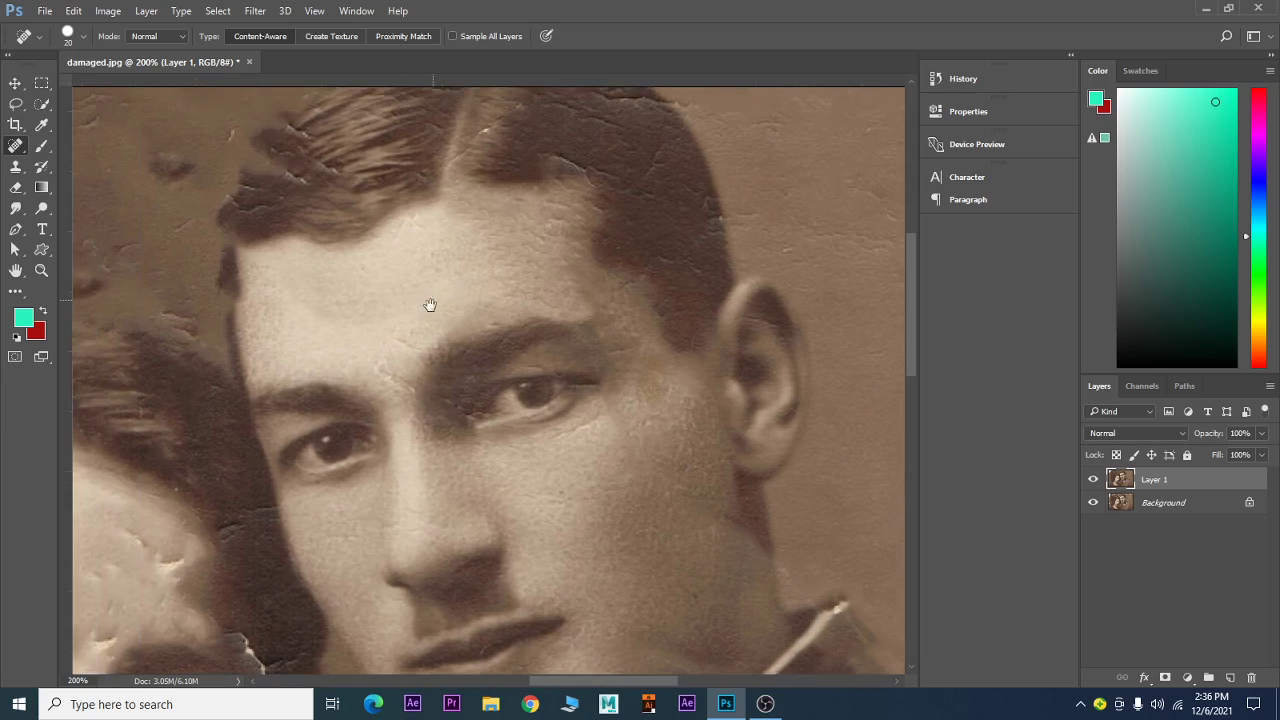
{"action": "left_click_drag", "start_coordinate": [363, 269], "coordinate": [469, 351]}
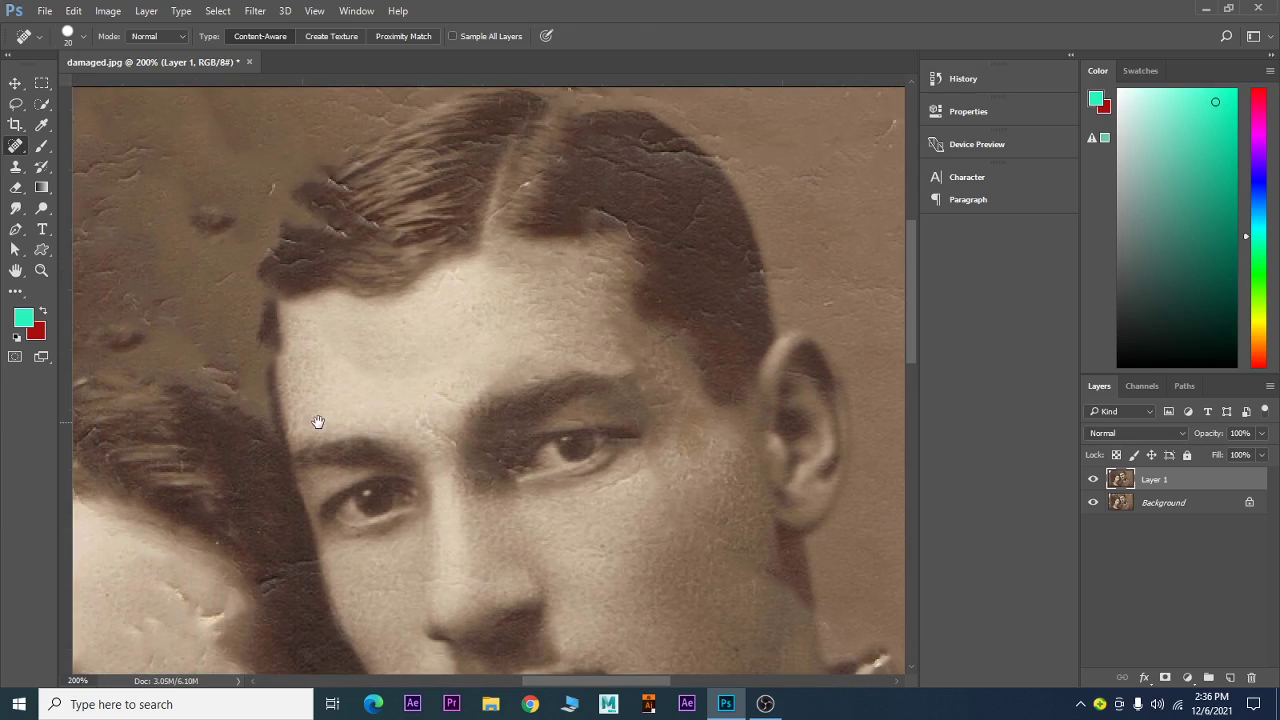
{"action": "left_click_drag", "start_coordinate": [318, 422], "coordinate": [475, 255]}
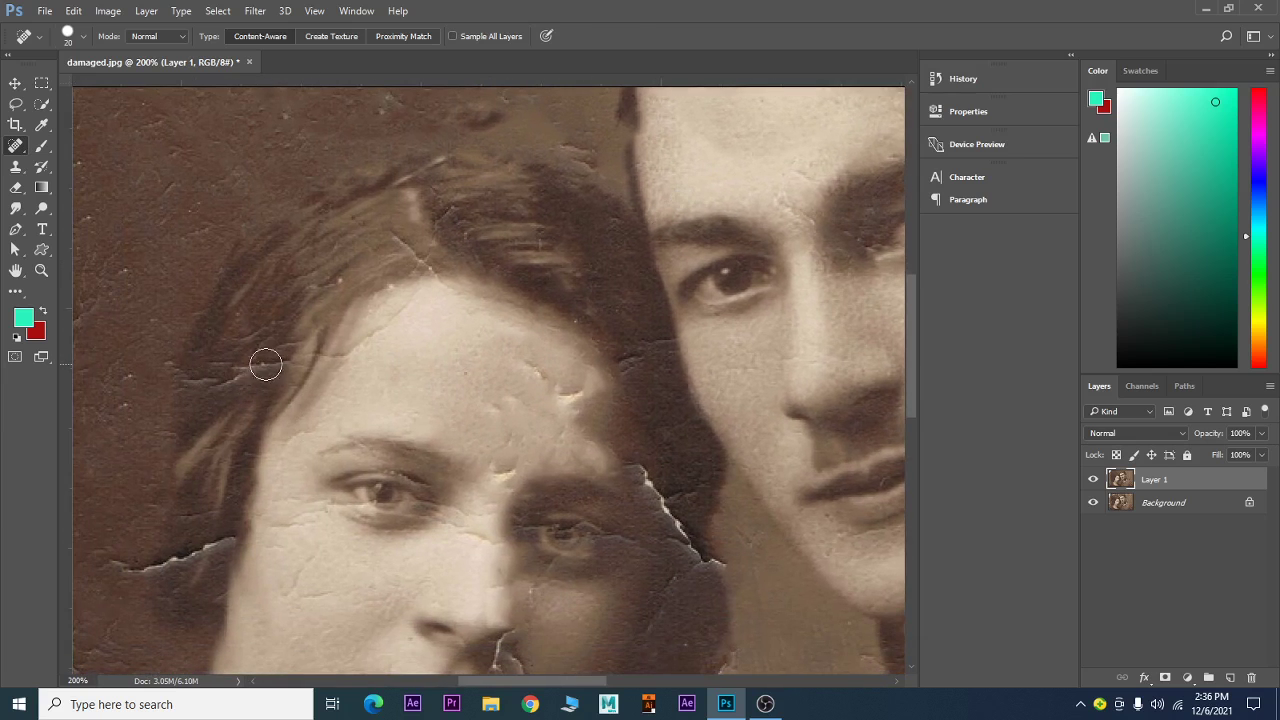
Heal the cracks across the woman's hair, near her parting and on her forehead.
{"action": "left_click_drag", "start_coordinate": [275, 363], "coordinate": [195, 376]}
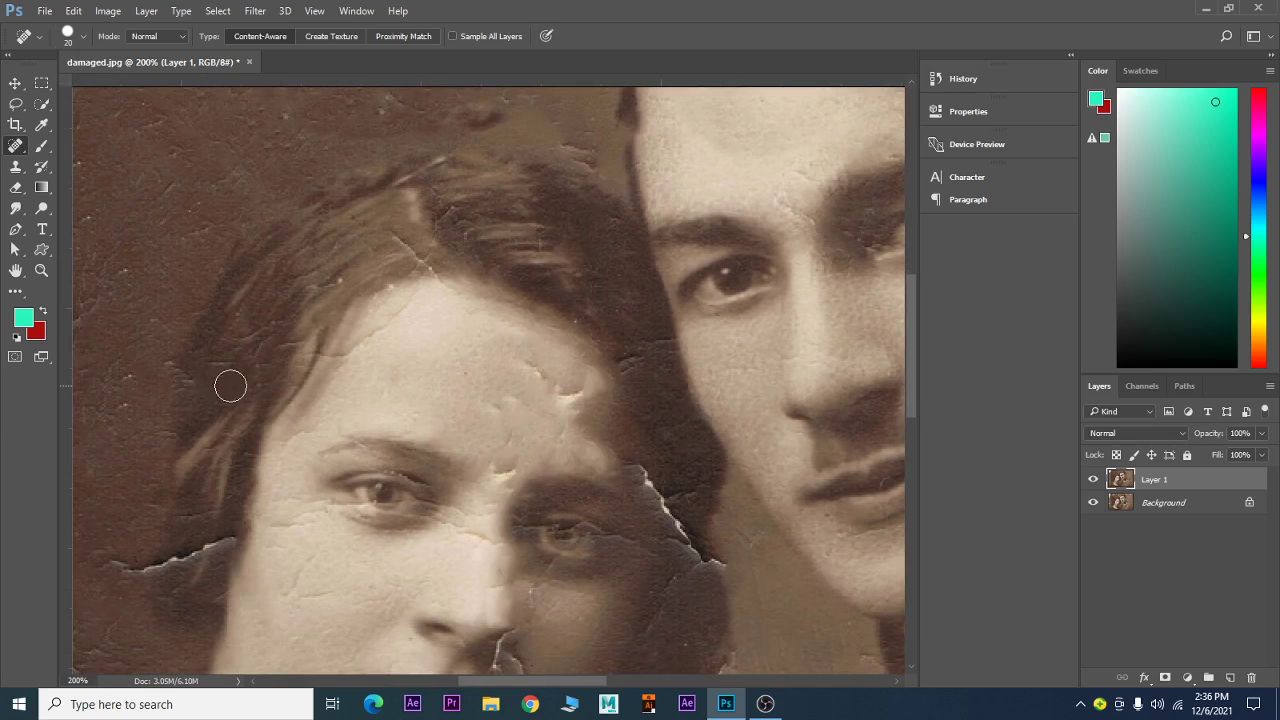
{"action": "left_click_drag", "start_coordinate": [285, 341], "coordinate": [226, 366]}
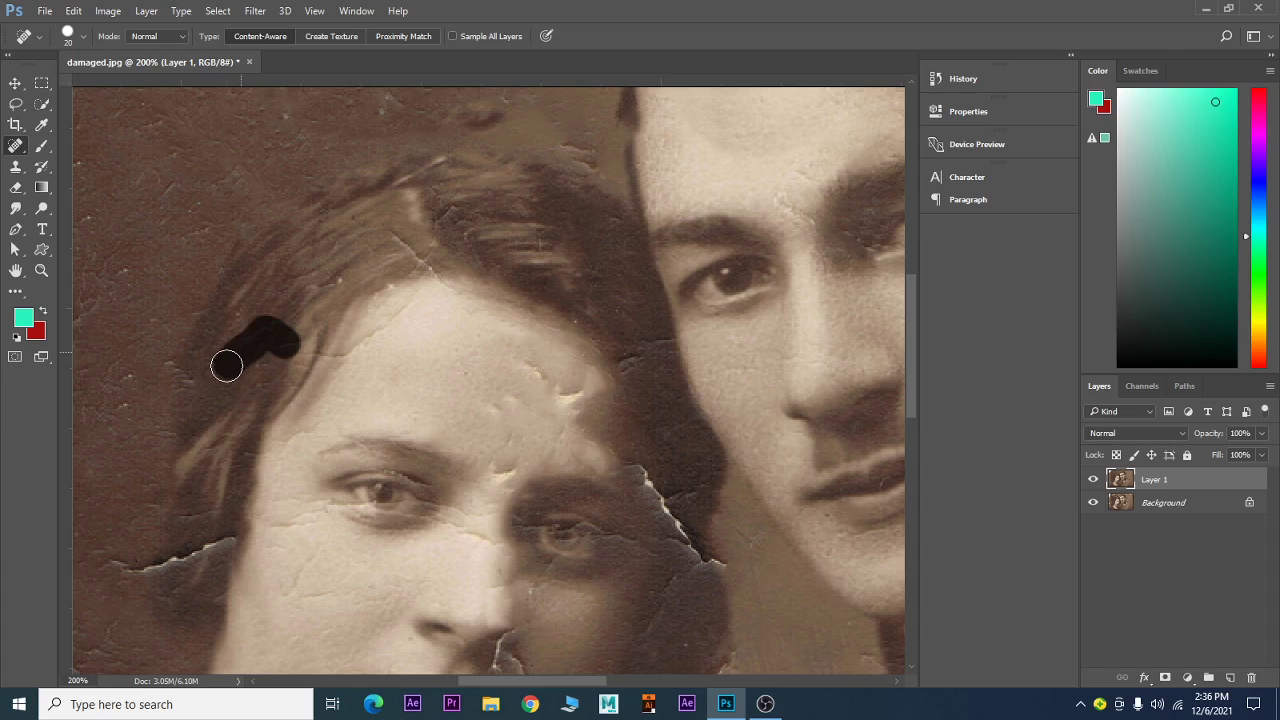
{"action": "left_click_drag", "start_coordinate": [398, 238], "coordinate": [418, 262]}
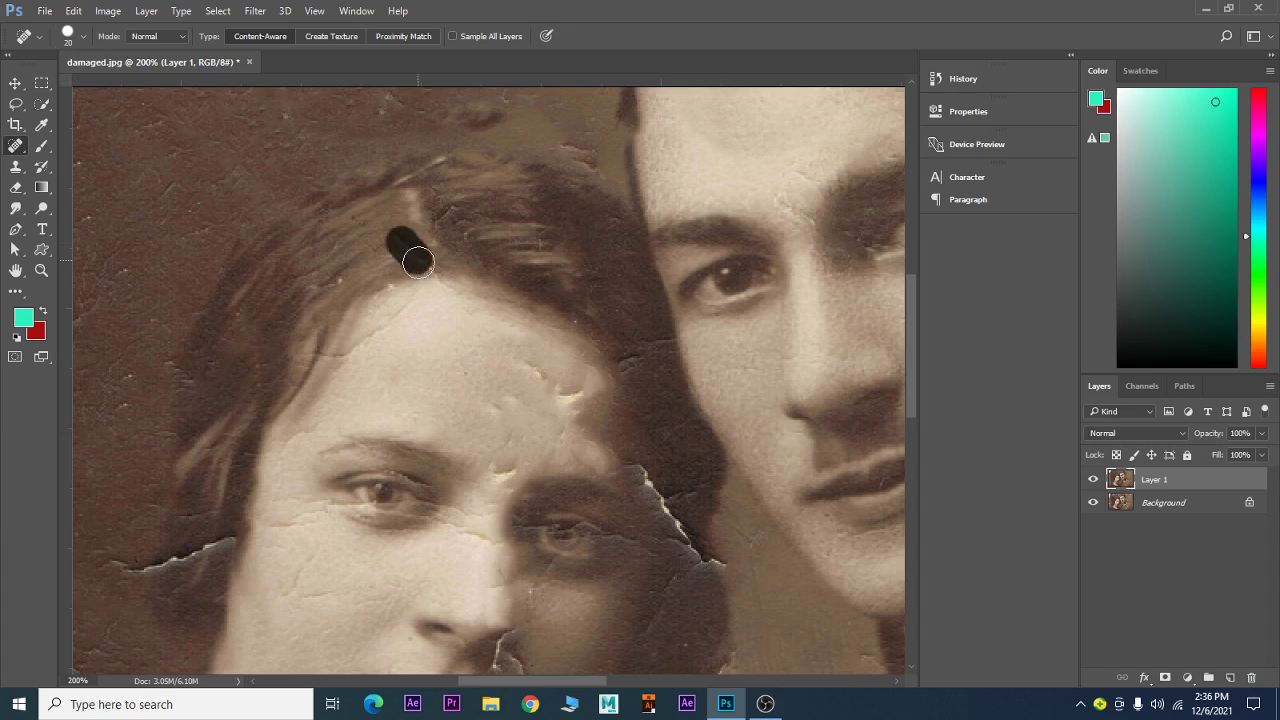
{"action": "left_click_drag", "start_coordinate": [377, 421], "coordinate": [383, 387]}
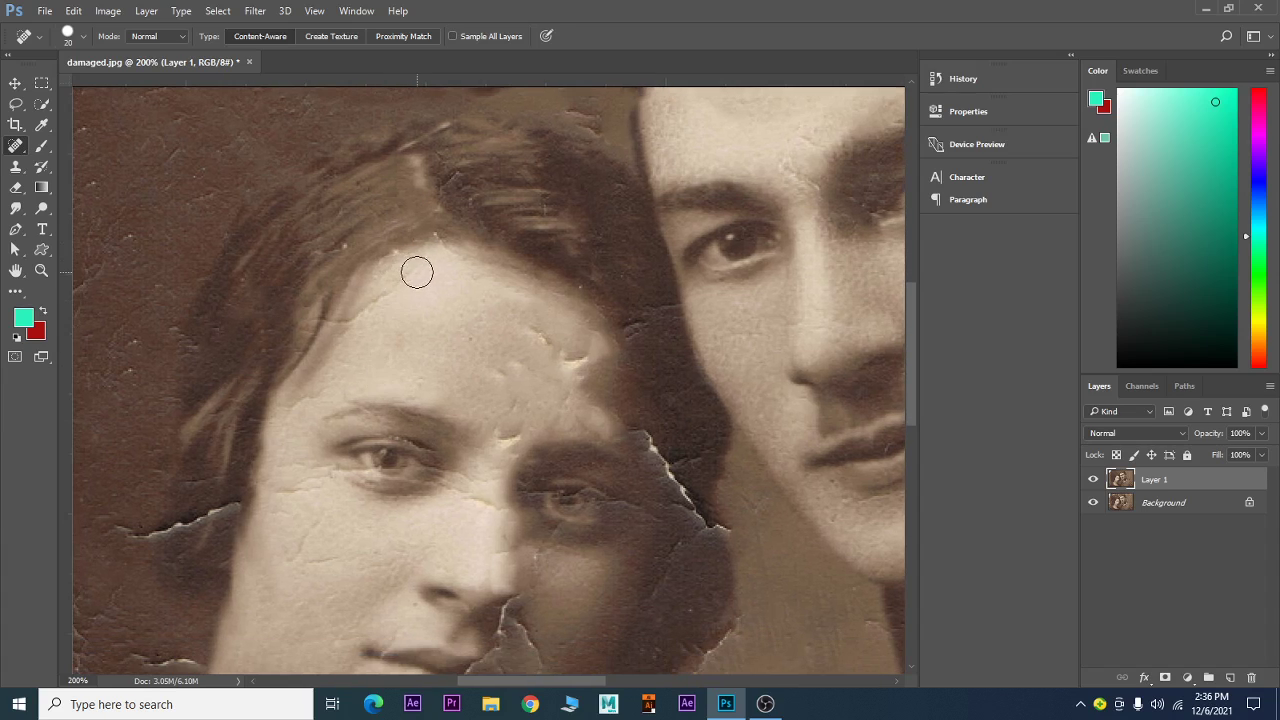
{"action": "left_click_drag", "start_coordinate": [417, 271], "coordinate": [337, 320]}
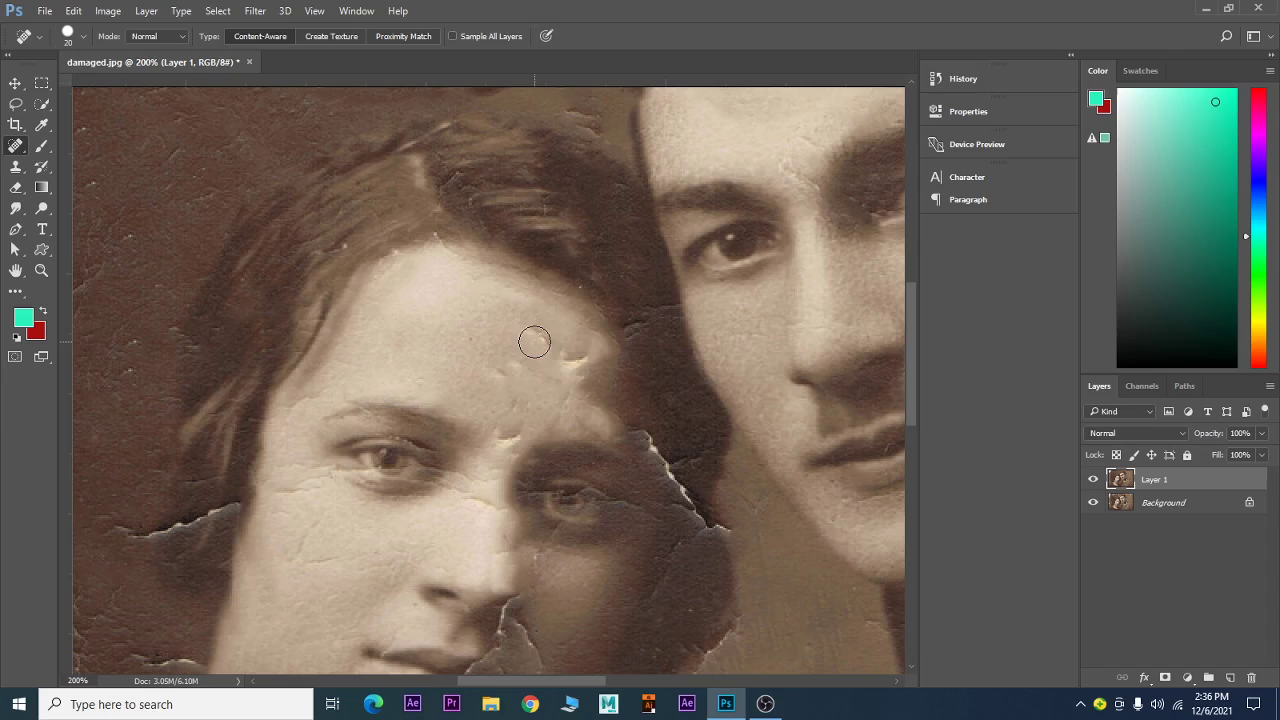
{"action": "left_click_drag", "start_coordinate": [537, 343], "coordinate": [583, 357]}
{"action": "left_click_drag", "start_coordinate": [499, 377], "coordinate": [516, 368]}
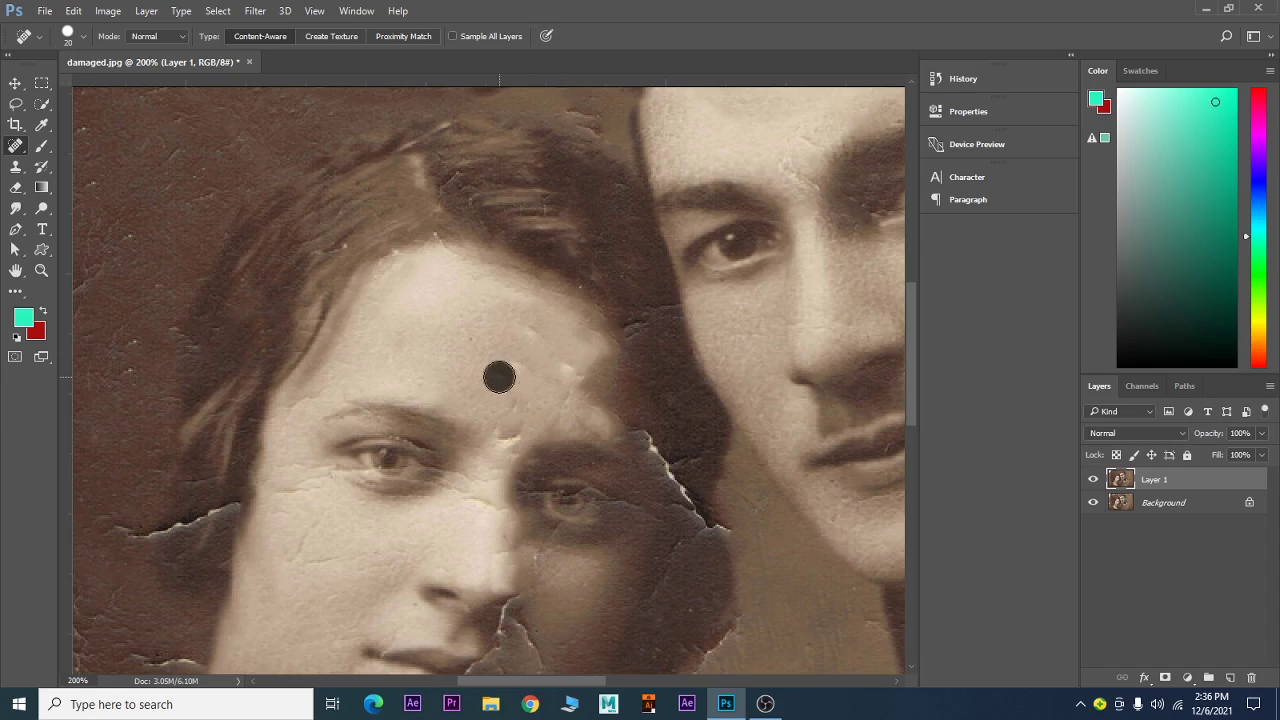
Heal the small blemishes and cracks between her eyebrows and above her nose.
{"action": "left_click", "coordinate": [511, 431]}
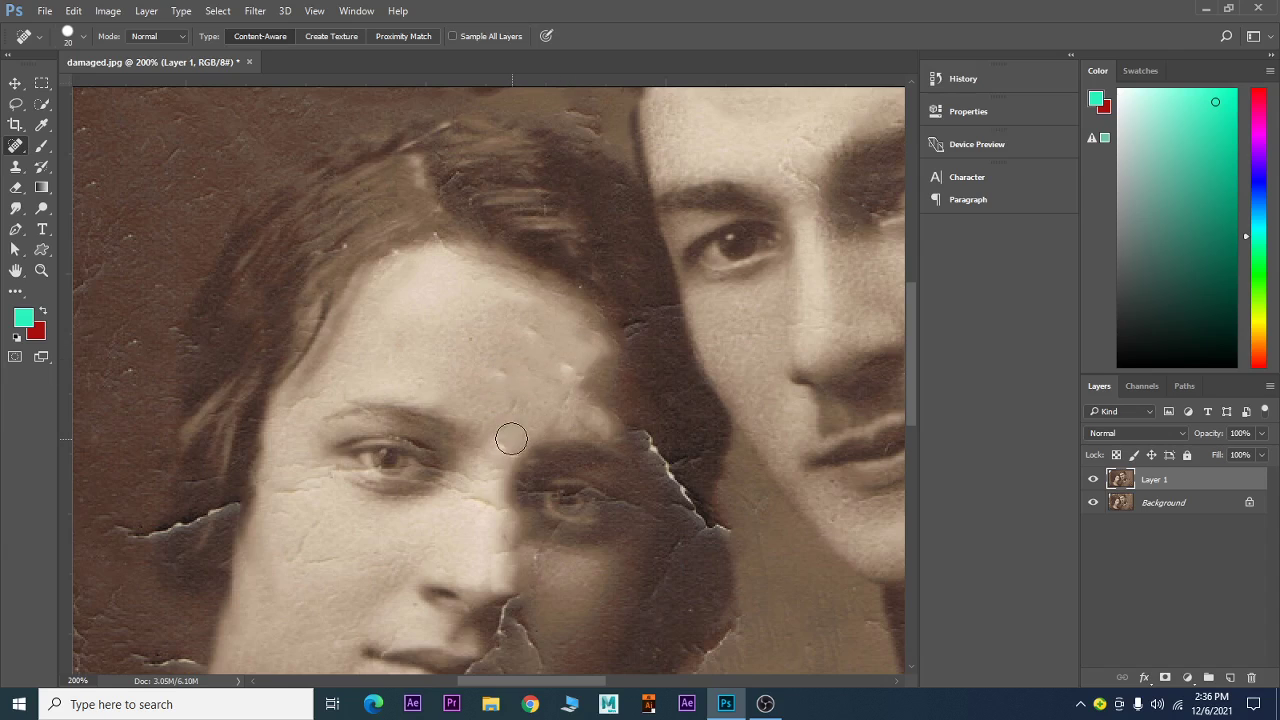
{"action": "left_click", "coordinate": [512, 414]}
{"action": "left_click_drag", "start_coordinate": [498, 388], "coordinate": [491, 352]}
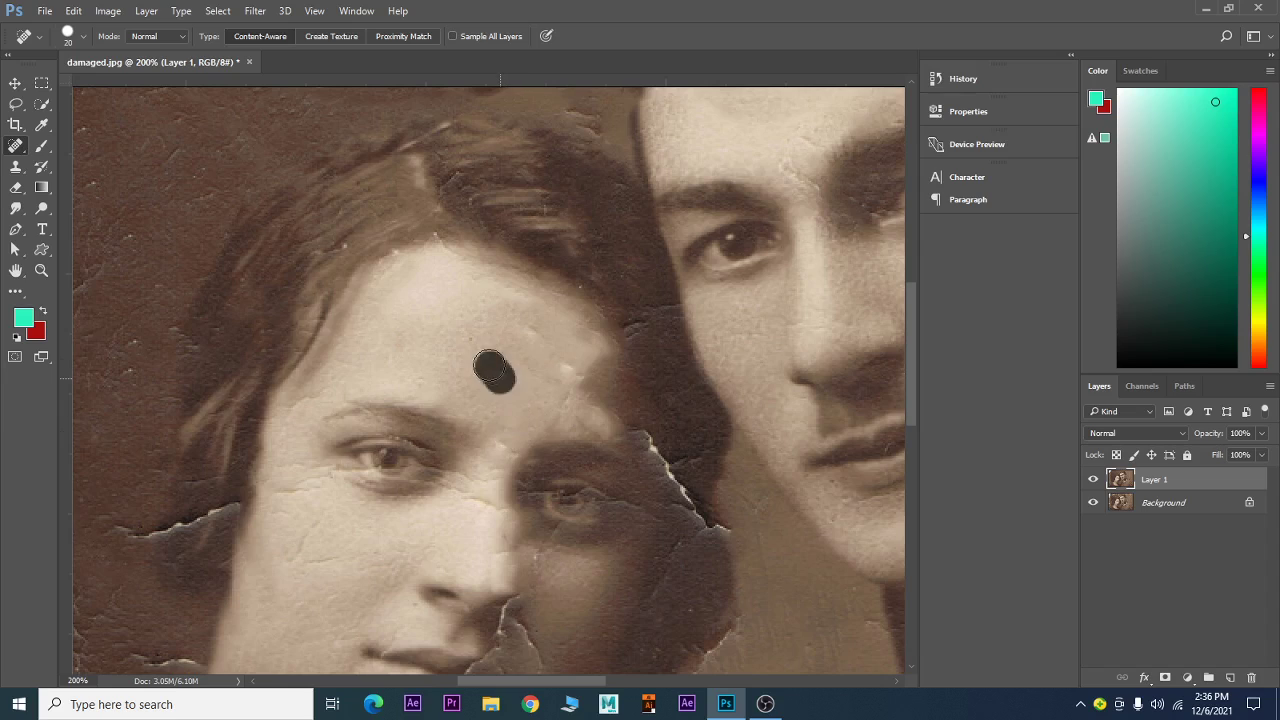
{"action": "left_click_drag", "start_coordinate": [562, 378], "coordinate": [560, 363]}
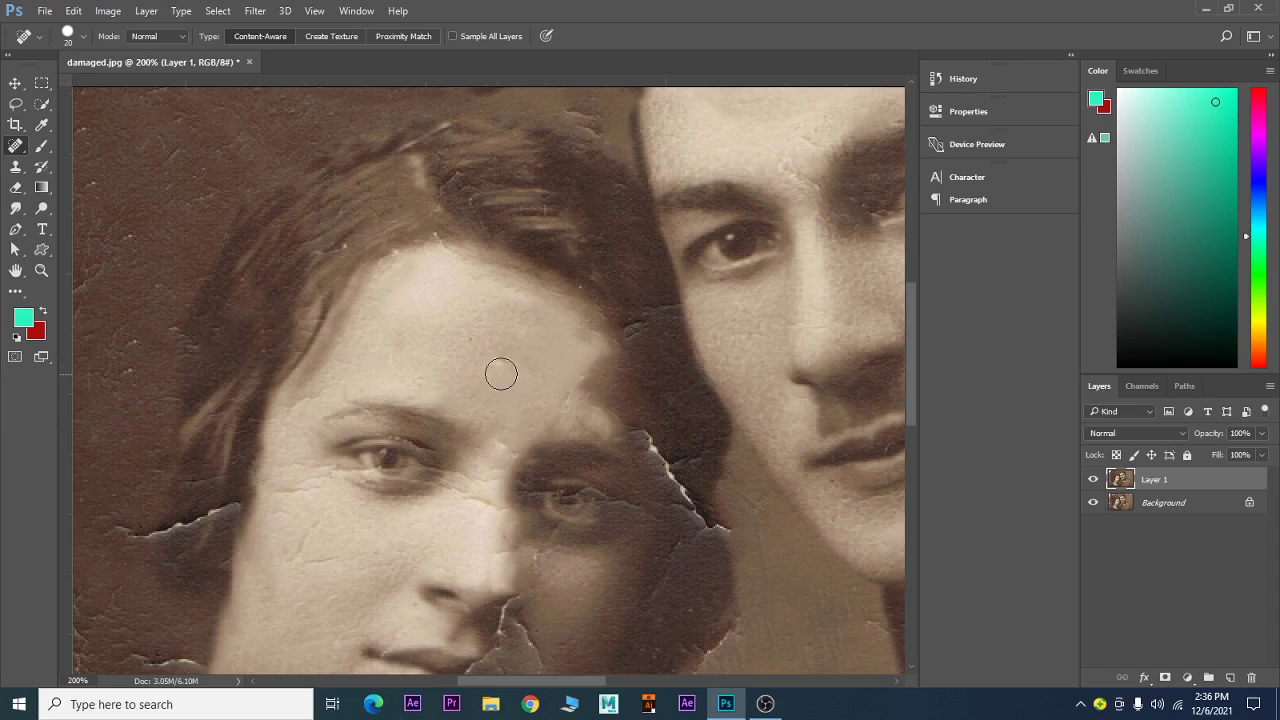
{"action": "left_click", "coordinate": [502, 368]}
{"action": "mouse_move", "coordinate": [491, 391]}
{"action": "left_mouse_down"}
{"action": "mouse_move", "coordinate": [463, 365]}
{"action": "mouse_move", "coordinate": [469, 286]}
{"action": "left_mouse_up"}
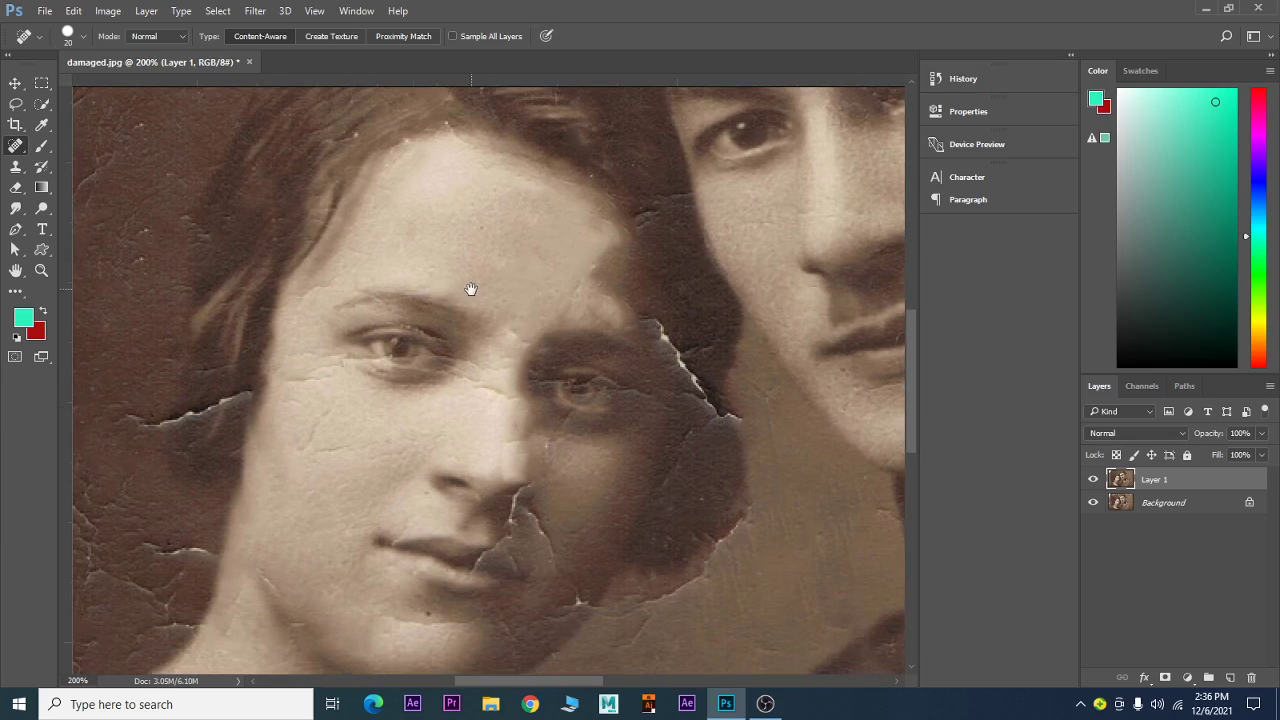
Heal the background cracks left of her face and neck, and the crack on her cheek.
{"action": "mouse_move", "coordinate": [245, 398]}
{"action": "left_mouse_down"}
{"action": "mouse_move", "coordinate": [137, 420]}
{"action": "mouse_move", "coordinate": [175, 430]}
{"action": "left_mouse_up"}
{"action": "mouse_move", "coordinate": [255, 380]}
{"action": "left_mouse_down"}
{"action": "mouse_move", "coordinate": [343, 266]}
{"action": "mouse_move", "coordinate": [223, 266]}
{"action": "mouse_move", "coordinate": [206, 294]}
{"action": "left_mouse_up"}
{"action": "left_click_drag", "start_coordinate": [319, 446], "coordinate": [632, 329]}
{"action": "mouse_move", "coordinate": [485, 370]}
{"action": "left_mouse_down"}
{"action": "mouse_move", "coordinate": [437, 362]}
{"action": "mouse_move", "coordinate": [445, 428]}
{"action": "mouse_move", "coordinate": [471, 440]}
{"action": "left_mouse_up"}
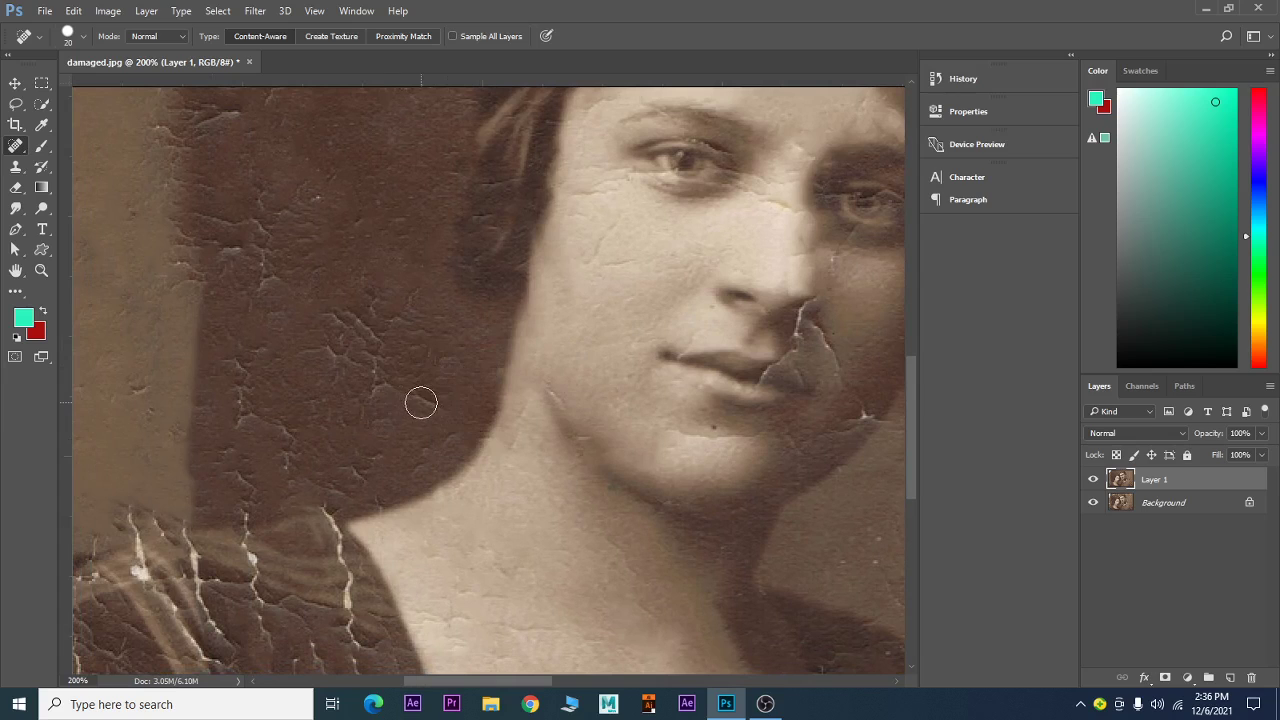
{"action": "mouse_move", "coordinate": [418, 397]}
{"action": "left_mouse_down"}
{"action": "mouse_move", "coordinate": [378, 379]}
{"action": "mouse_move", "coordinate": [362, 333]}
{"action": "mouse_move", "coordinate": [414, 294]}
{"action": "left_mouse_up"}
{"action": "mouse_move", "coordinate": [600, 400]}
{"action": "left_mouse_down"}
{"action": "mouse_move", "coordinate": [342, 446]}
{"action": "mouse_move", "coordinate": [300, 500]}
{"action": "left_mouse_up"}
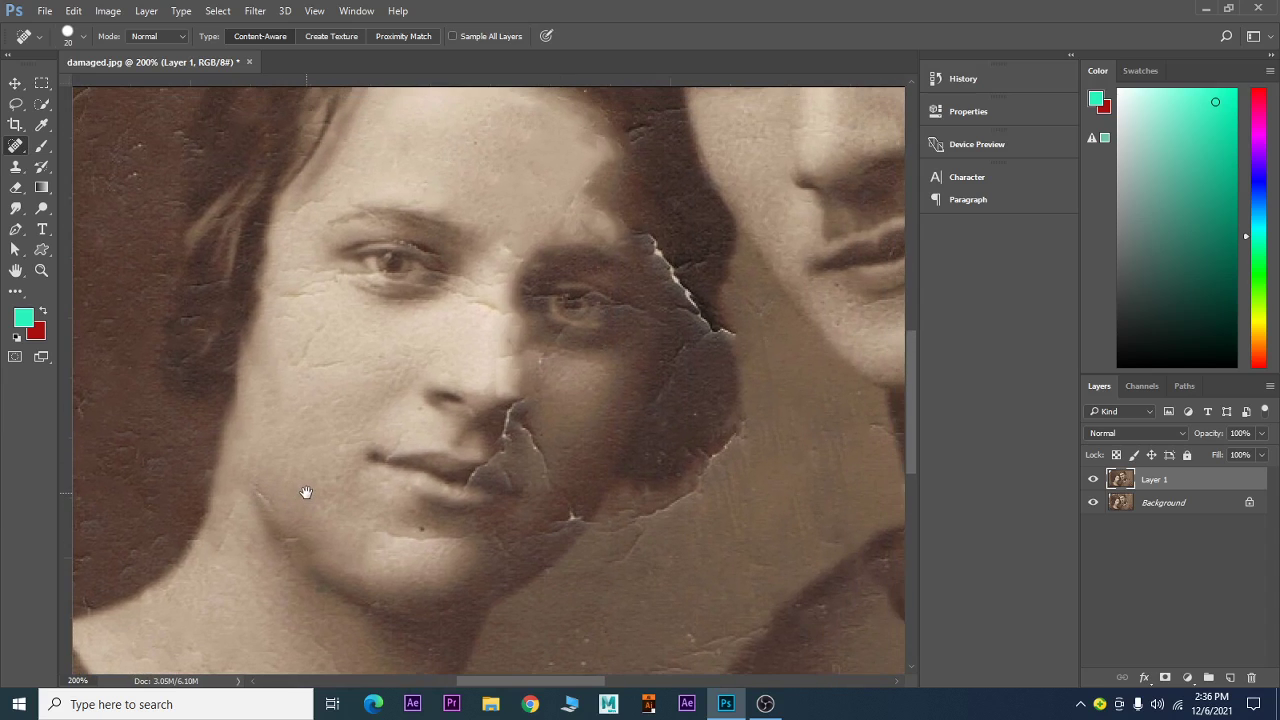
{"action": "left_click_drag", "start_coordinate": [345, 372], "coordinate": [312, 332]}
Zoom to 400% on the crack beside her nose, try healing it, then undo.
{"action": "key", "text": "ctrl+plus"}
{"action": "key", "text": "ctrl+plus"}
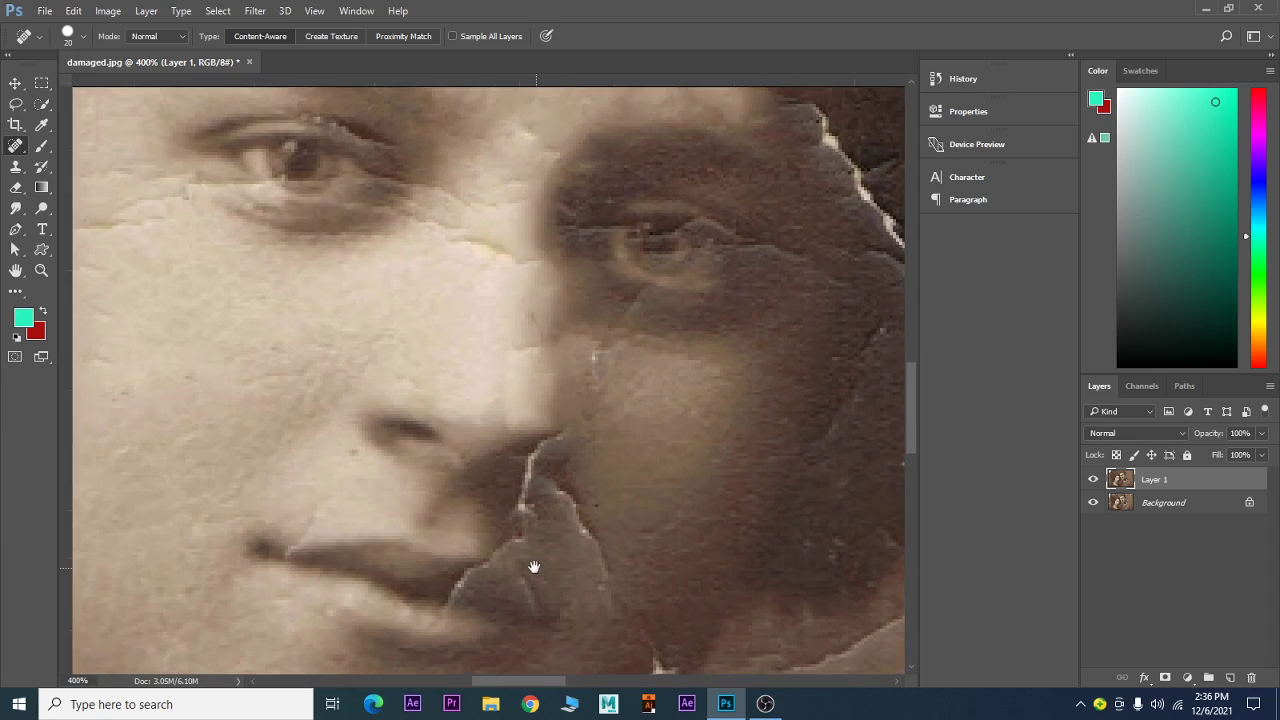
{"action": "left_click_drag", "start_coordinate": [531, 566], "coordinate": [377, 432]}
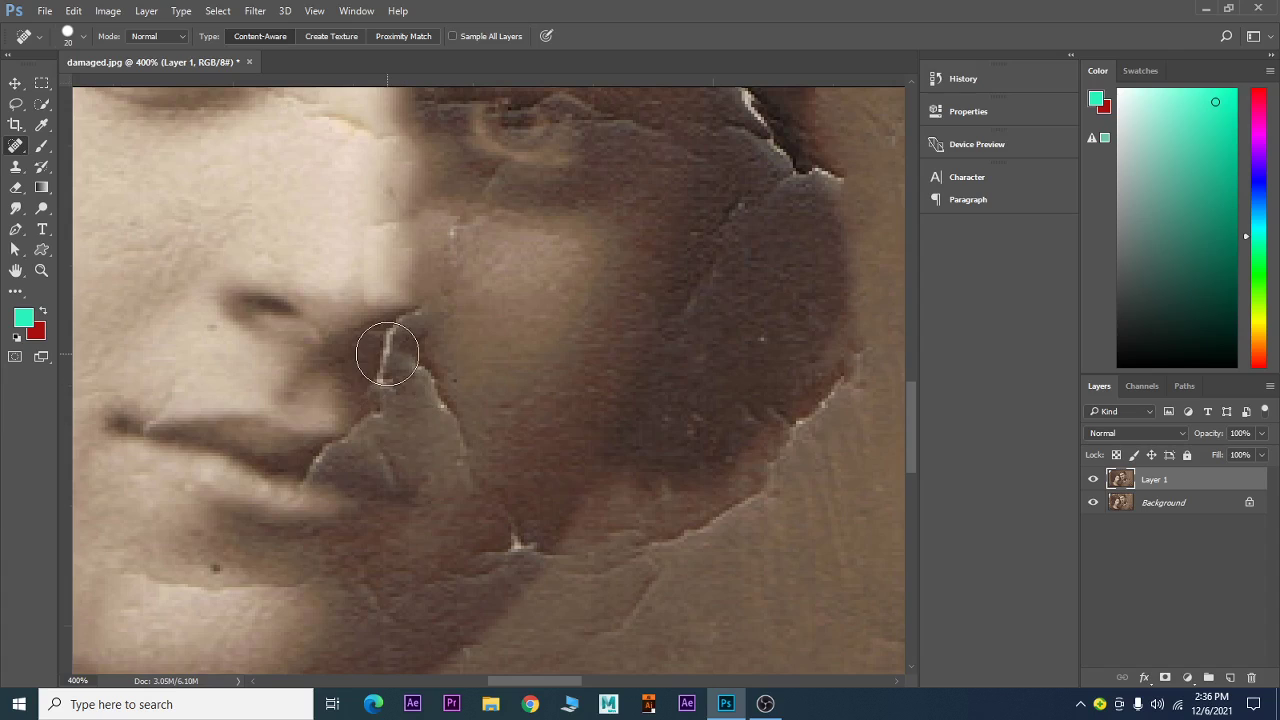
{"action": "mouse_move", "coordinate": [383, 333]}
{"action": "left_mouse_down"}
{"action": "mouse_move", "coordinate": [388, 372]}
{"action": "mouse_move", "coordinate": [428, 408]}
{"action": "left_mouse_up"}
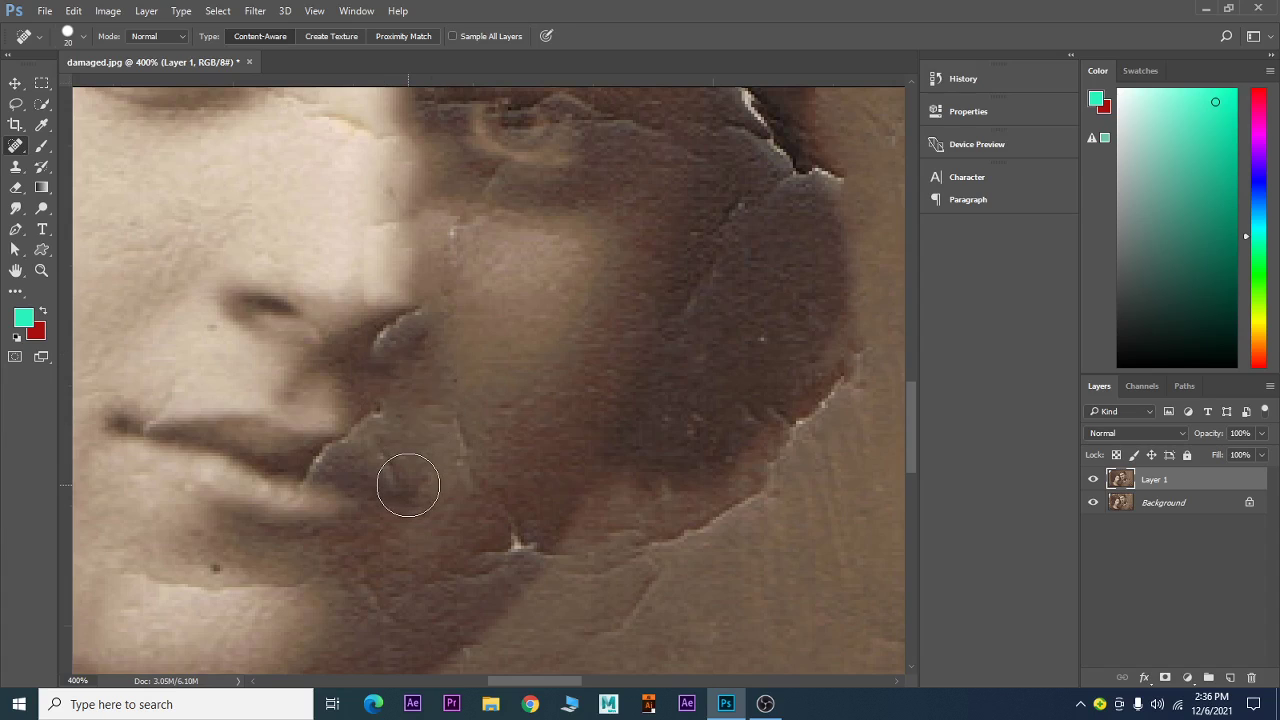
{"action": "key", "text": "ctrl+z"}
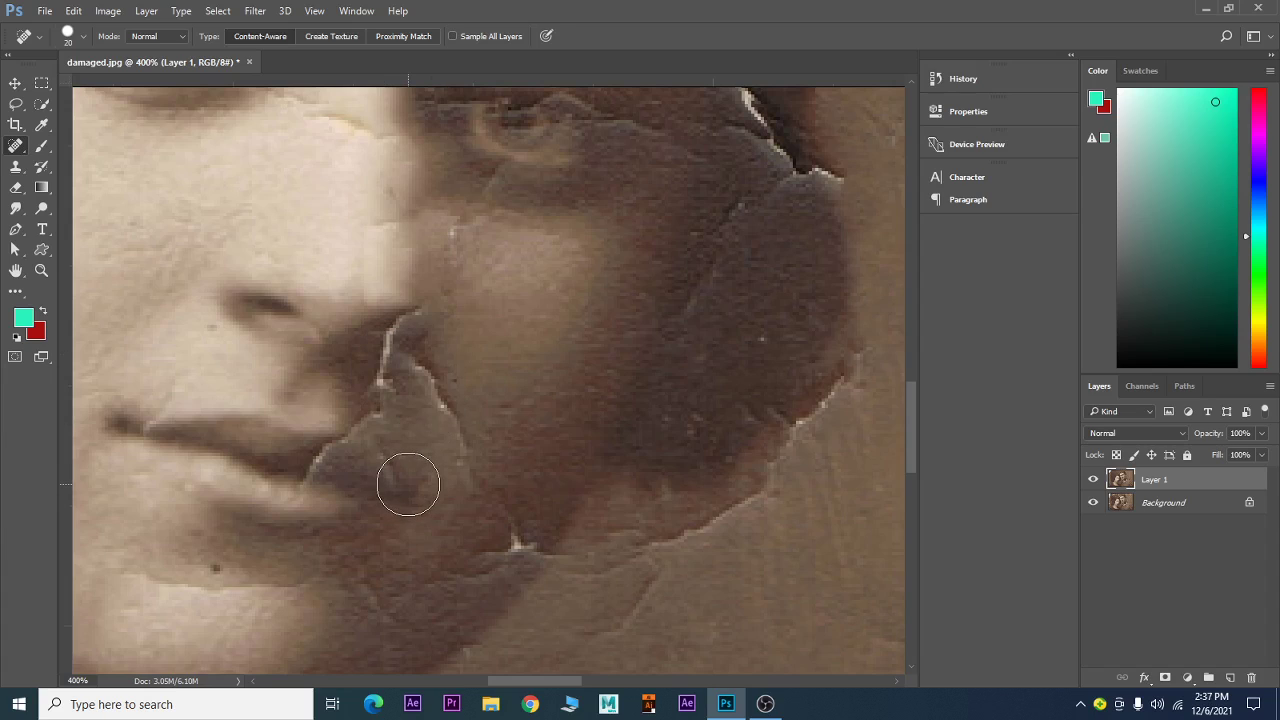
Switch to the Clone Stamp with a smaller brush and clone nearby shadow over the nose crack.
{"action": "left_click", "coordinate": [15, 167]}
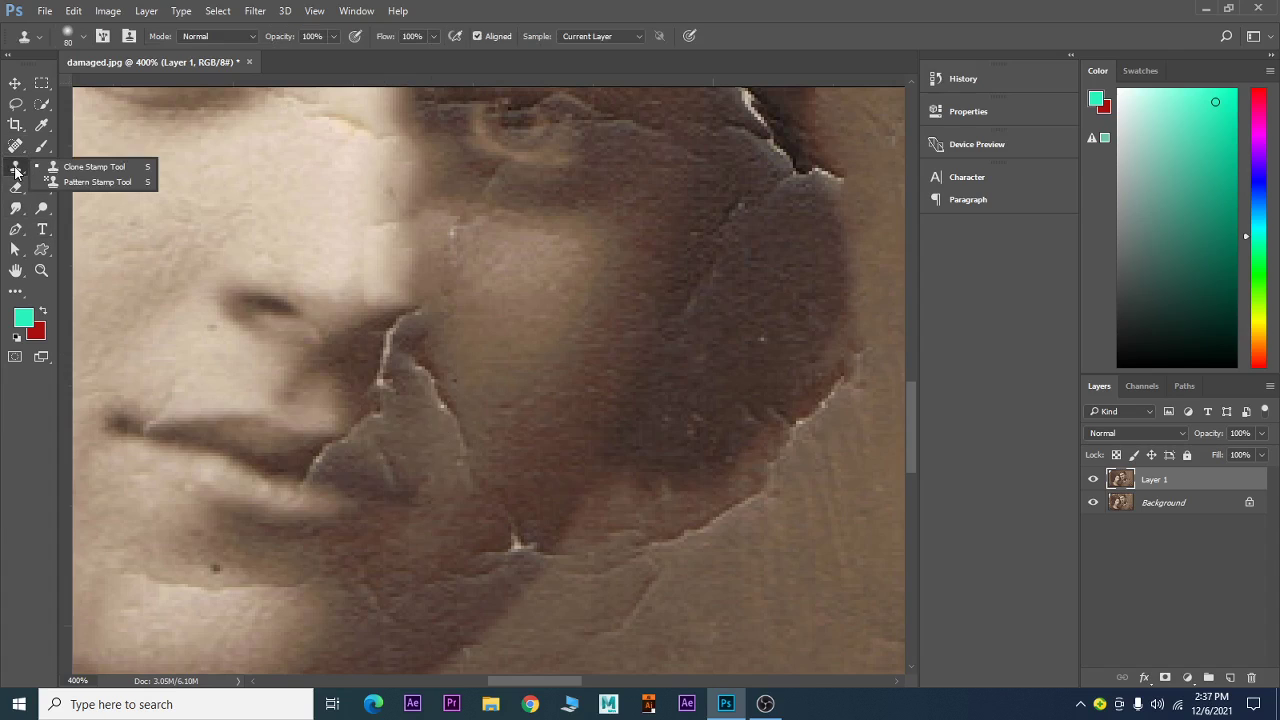
{"action": "left_click", "coordinate": [60, 168]}
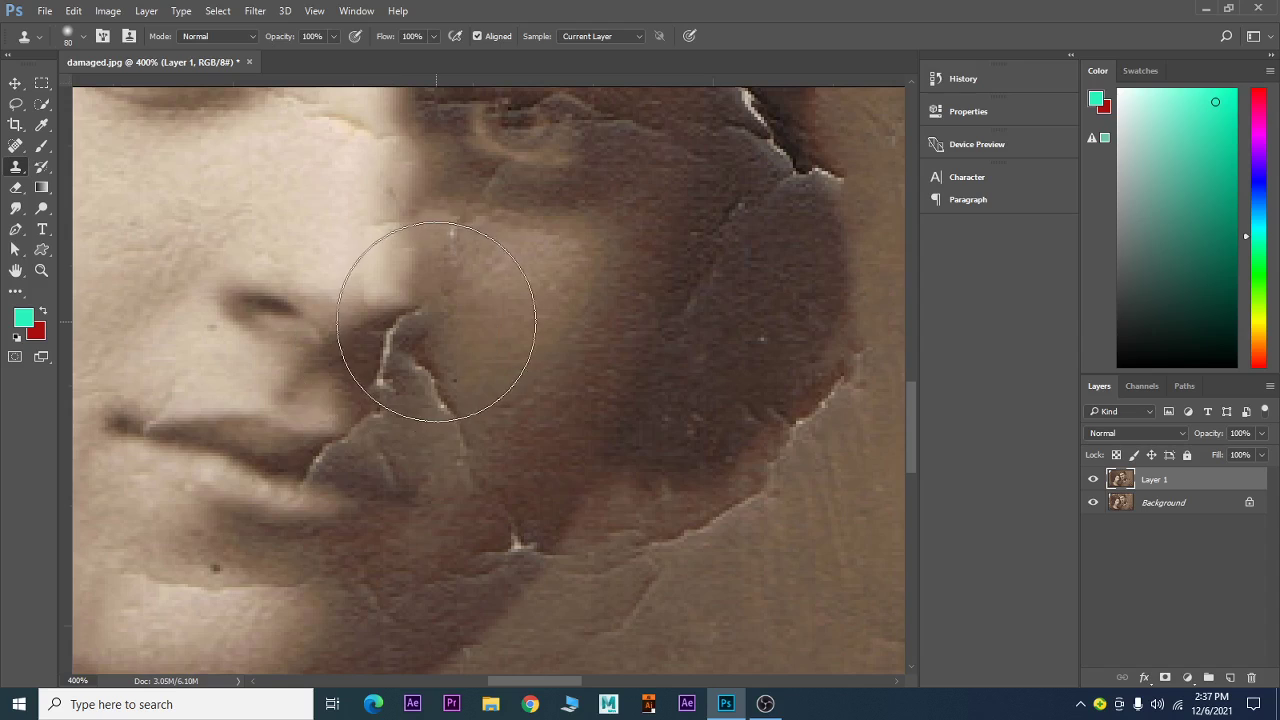
{"action": "key", "text": "bracketleft"}
{"action": "key", "text": "bracketleft"}
{"action": "key", "text": "bracketleft"}
{"action": "key", "text": "bracketleft"}
{"action": "key", "text": "bracketleft"}
{"action": "key", "text": "bracketleft"}
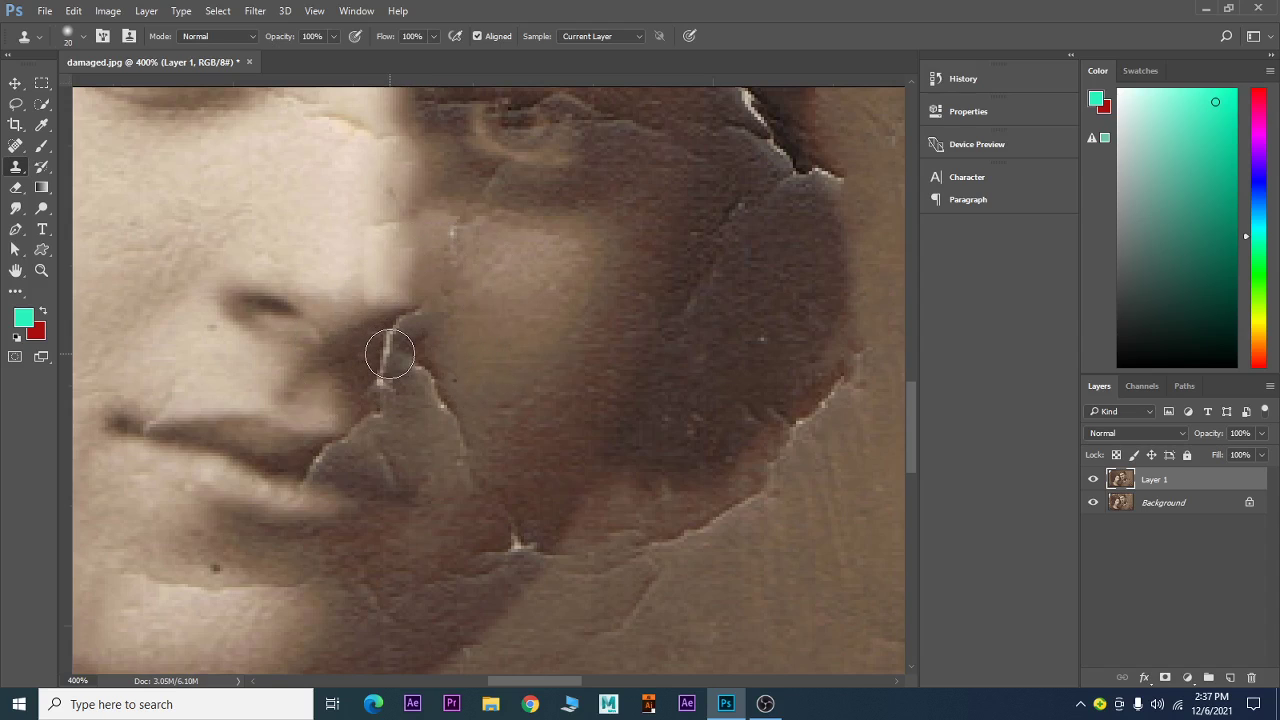
{"action": "key", "text": "bracketleft"}
{"action": "key", "text": "bracketleft"}
{"action": "key", "text": "bracketleft"}
{"action": "key", "text": "bracketleft"}
{"action": "left_click", "coordinate": [369, 352], "text": "alt"}
{"action": "left_click_drag", "start_coordinate": [385, 350], "coordinate": [378, 384]}
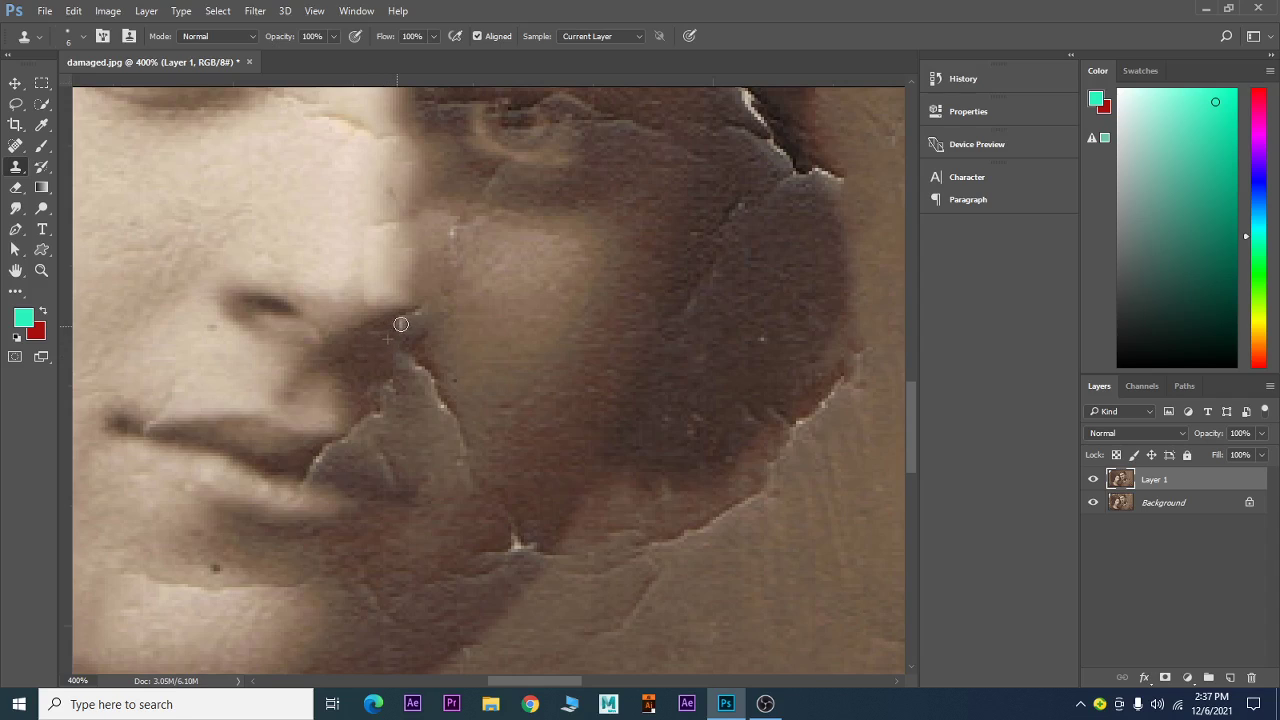
{"action": "left_click", "coordinate": [392, 331], "text": "alt"}
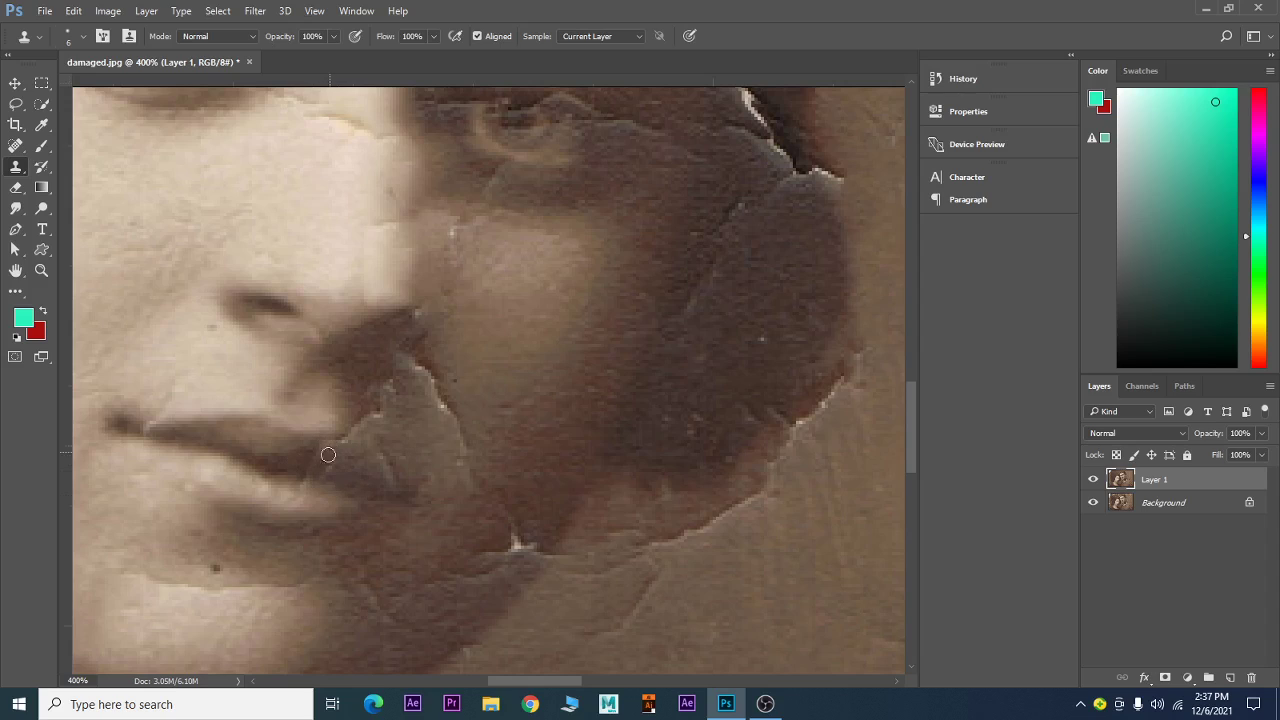
{"action": "left_click", "coordinate": [289, 474], "text": "alt"}
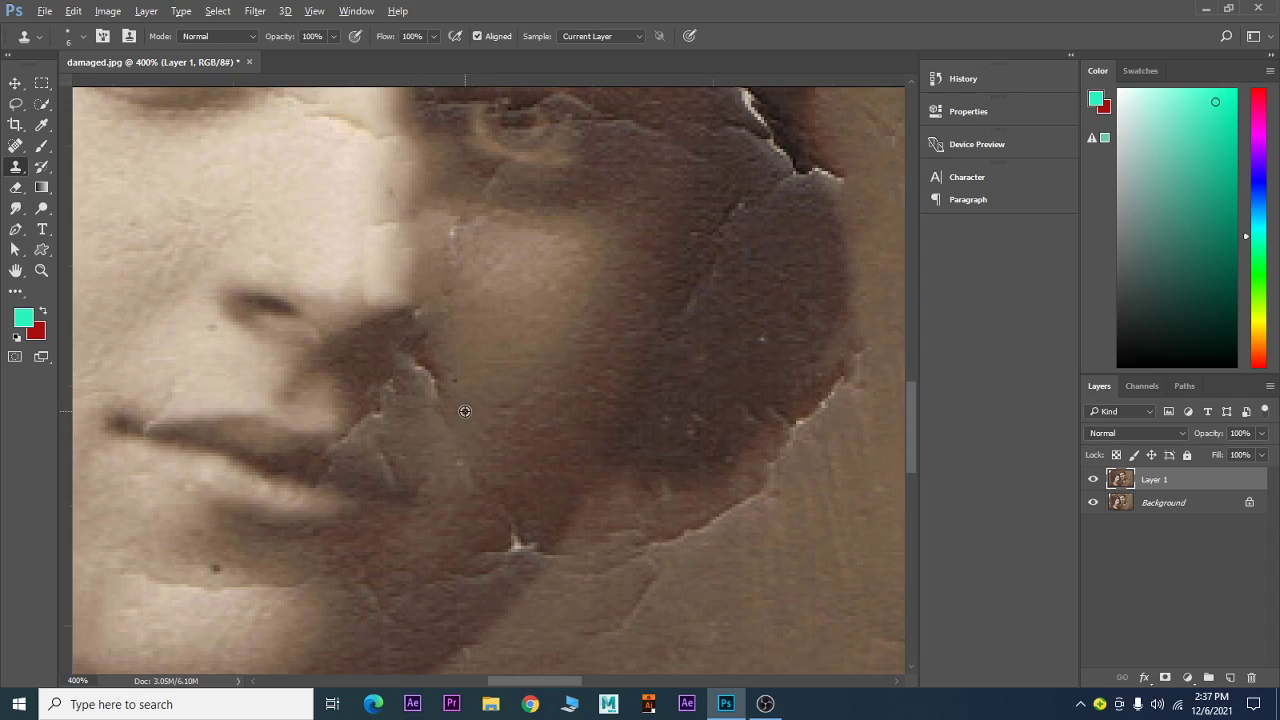
Clone nearby shadow over the torn crack edge and small light blemish beside the woman's nose.
{"action": "left_click_drag", "start_coordinate": [436, 390], "coordinate": [418, 371]}
{"action": "left_click", "coordinate": [372, 480], "text": "alt"}
{"action": "left_click_drag", "start_coordinate": [394, 480], "coordinate": [389, 462]}
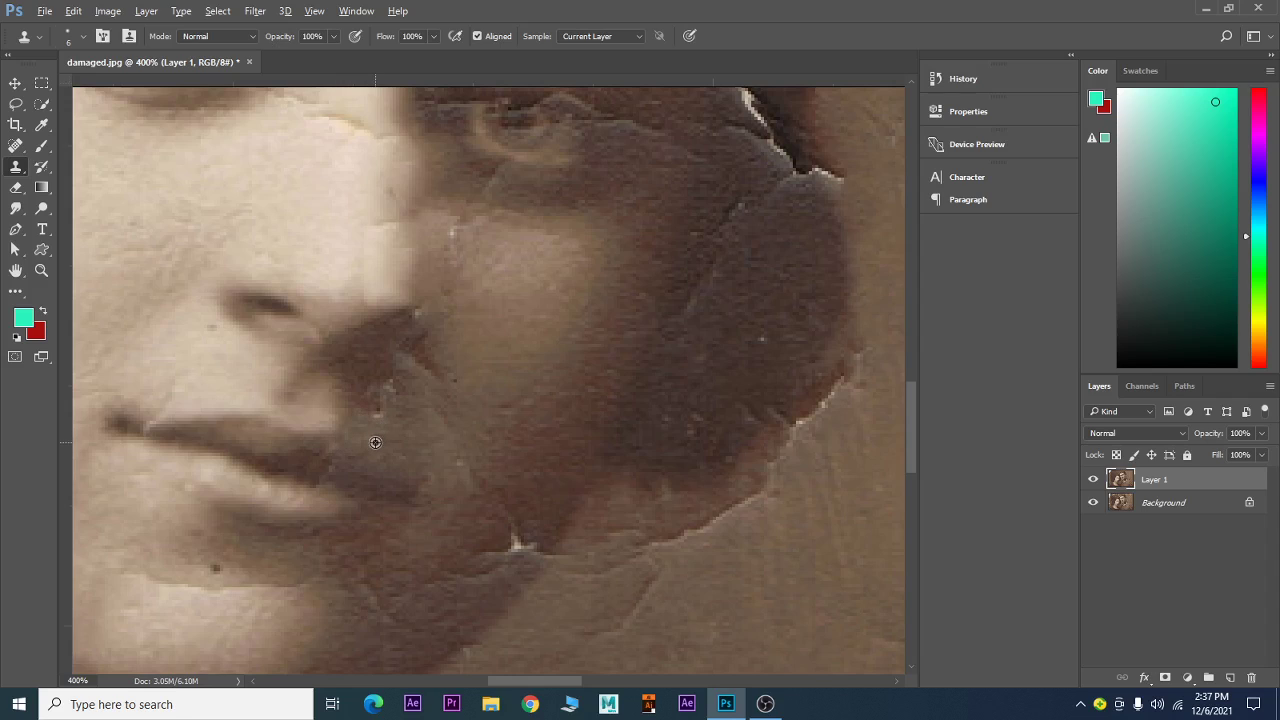
{"action": "left_click_drag", "start_coordinate": [386, 400], "coordinate": [391, 394]}
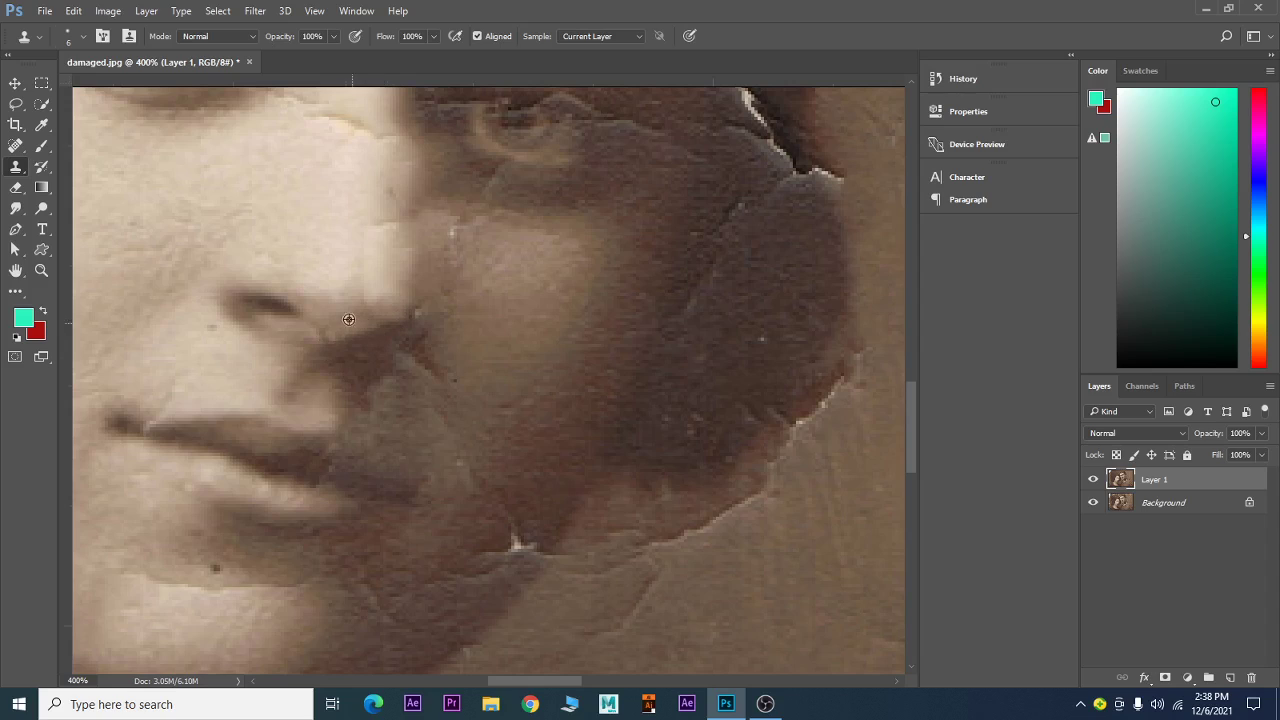
{"action": "left_click", "coordinate": [343, 316], "text": "alt"}
{"action": "left_click", "coordinate": [366, 347]}
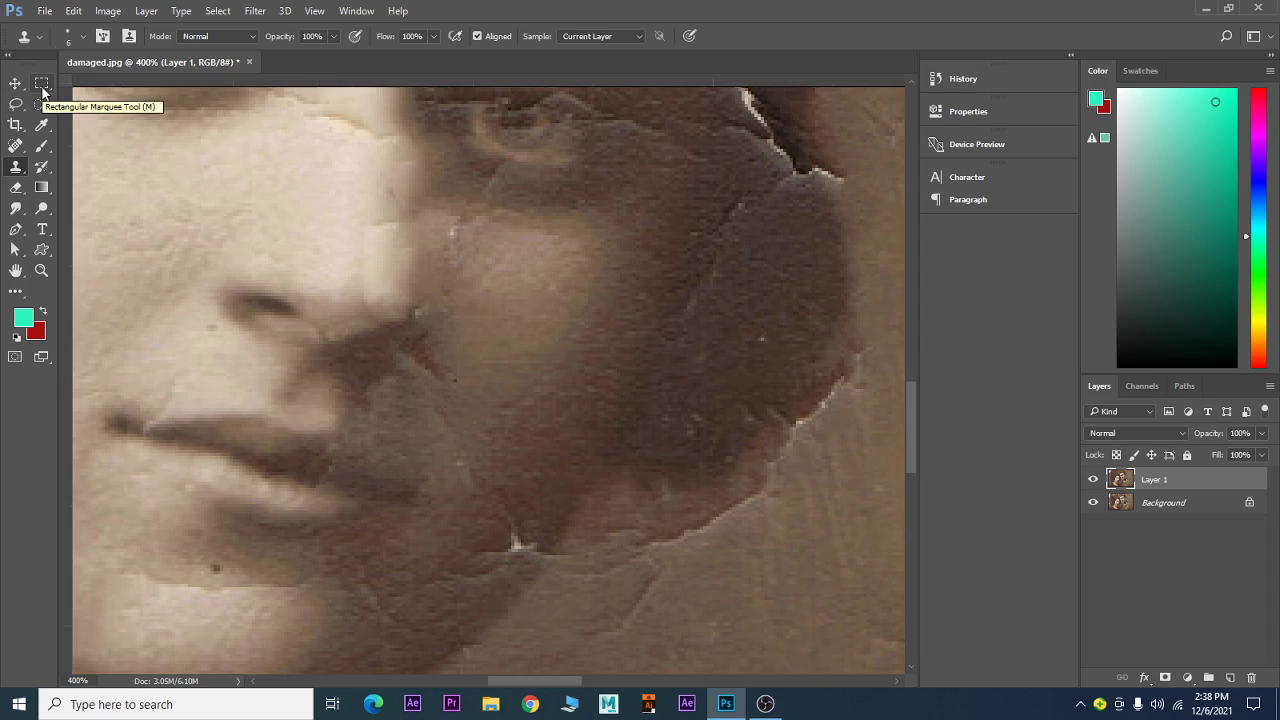
Lasso the left nostril, copy it to a new layer, and move the copy onto the dark cheek.
{"action": "left_click", "coordinate": [15, 103]}
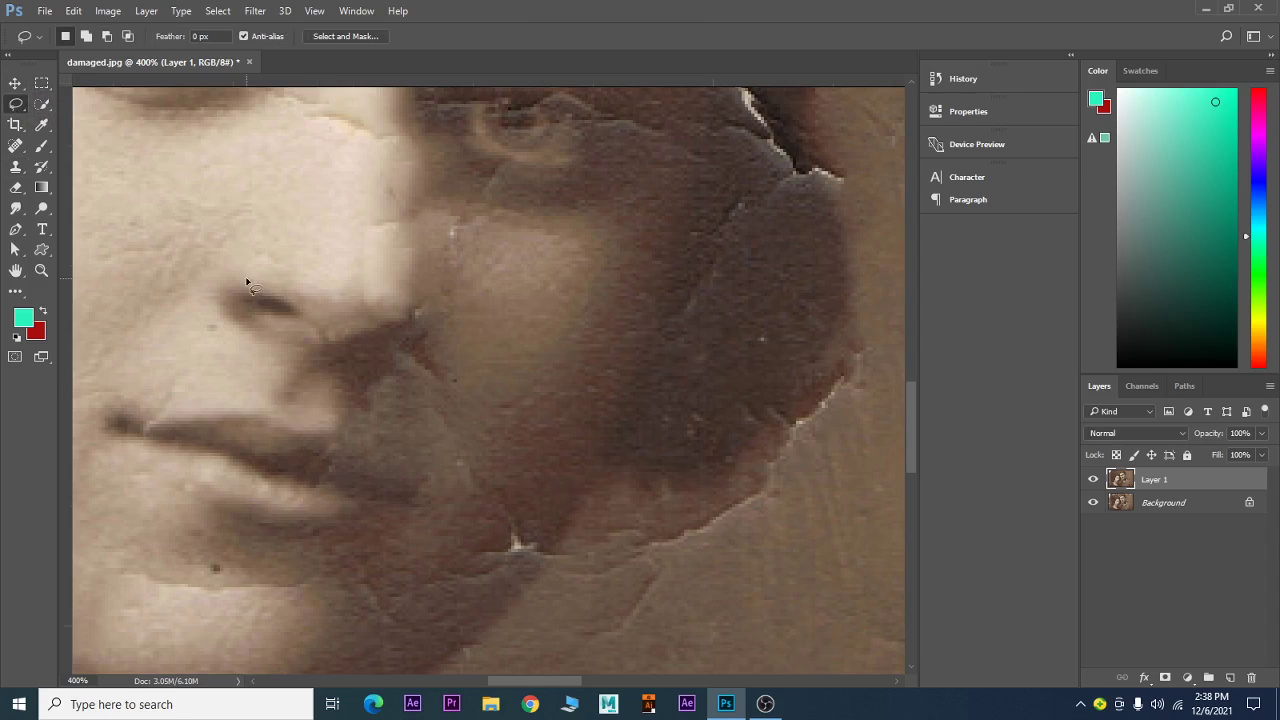
{"action": "mouse_move", "coordinate": [241, 268]}
{"action": "left_mouse_down"}
{"action": "mouse_move", "coordinate": [331, 305]}
{"action": "mouse_move", "coordinate": [331, 334]}
{"action": "mouse_move", "coordinate": [309, 354]}
{"action": "mouse_move", "coordinate": [266, 354]}
{"action": "mouse_move", "coordinate": [206, 323]}
{"action": "mouse_move", "coordinate": [206, 277]}
{"action": "mouse_move", "coordinate": [245, 268]}
{"action": "left_mouse_up"}
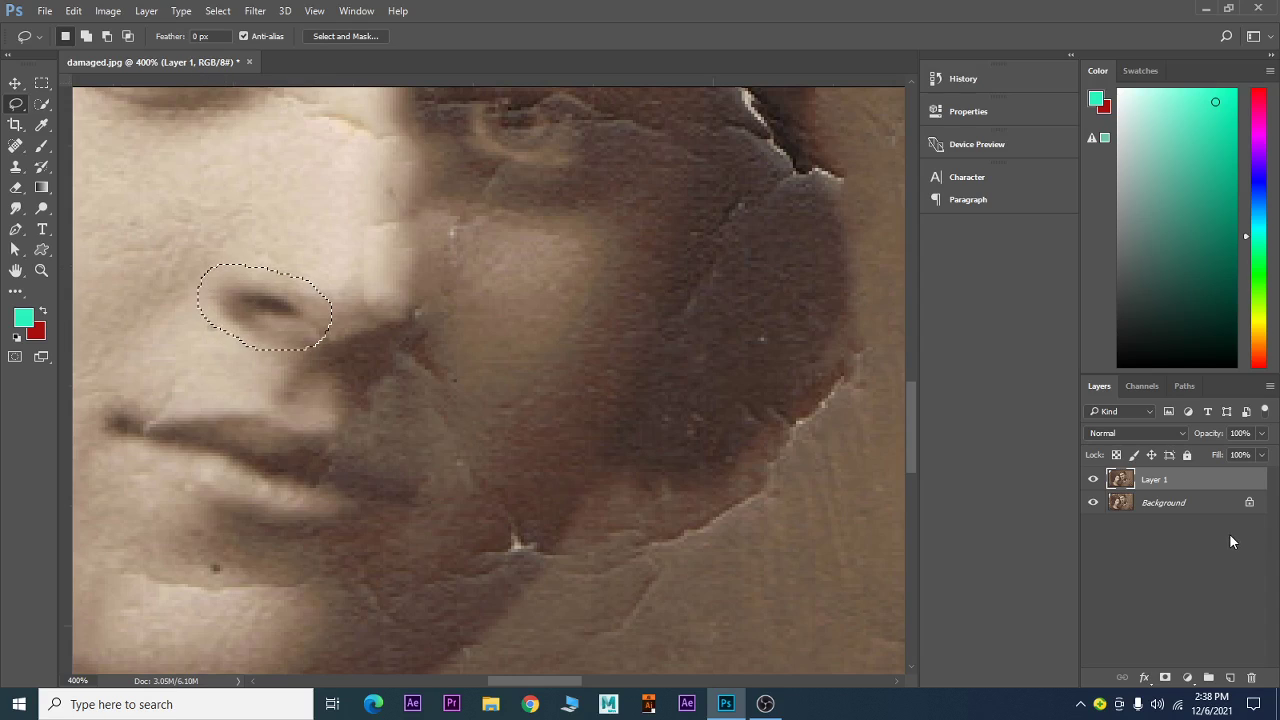
{"action": "key", "text": "ctrl+j"}
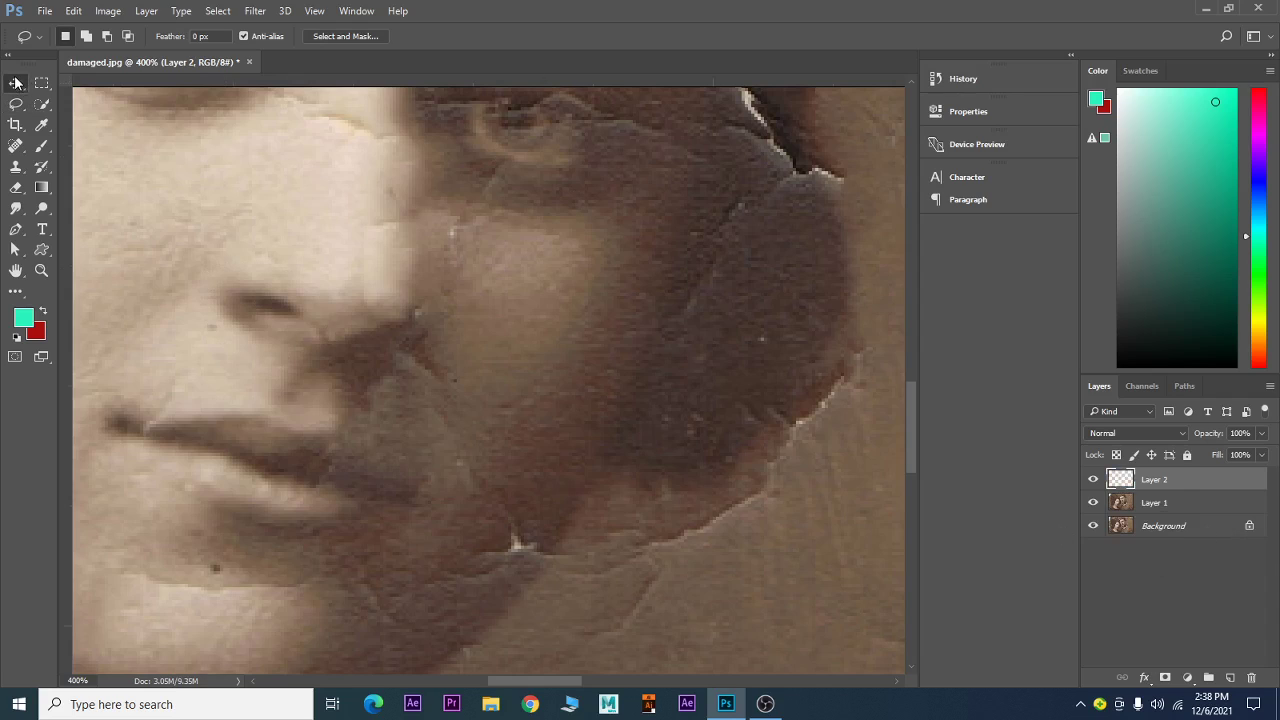
{"action": "left_click", "coordinate": [15, 83]}
{"action": "left_click_drag", "start_coordinate": [268, 326], "coordinate": [522, 366]}
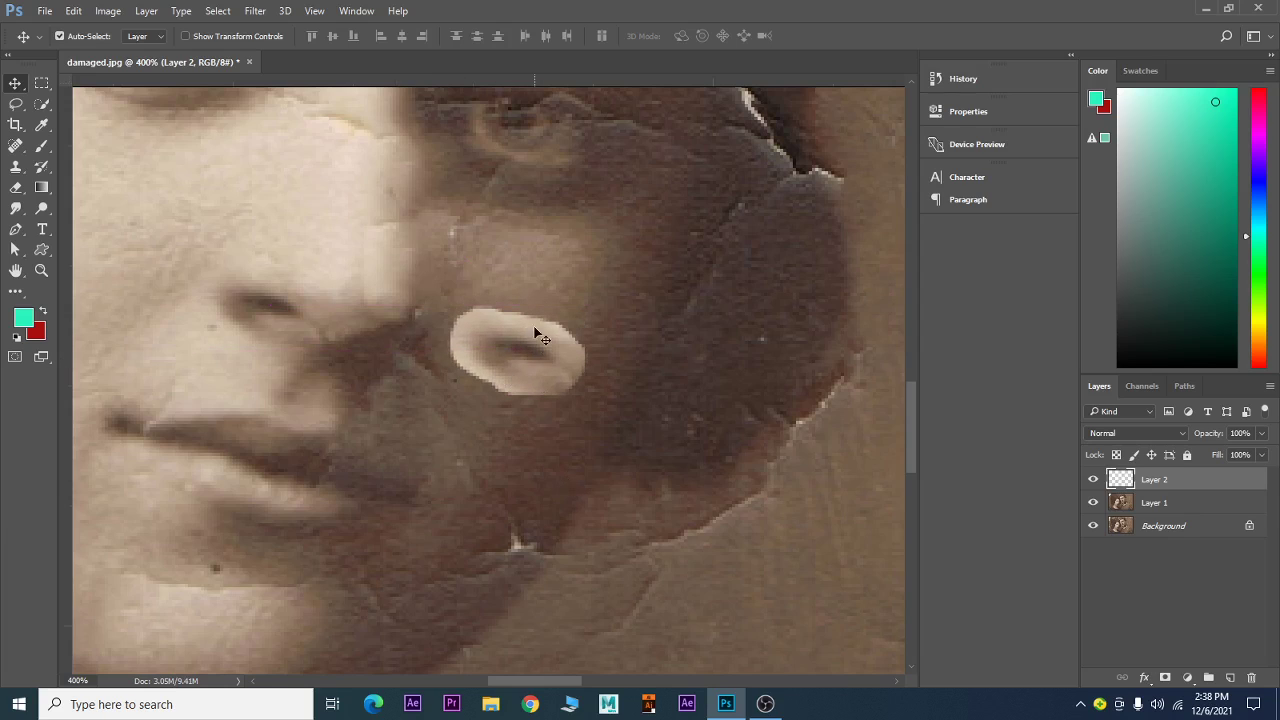
Flip the nostril copy horizontally, rotate it about 22 degrees, and fit it over the torn area beside the nose.
{"action": "left_click", "coordinate": [104, 12]}
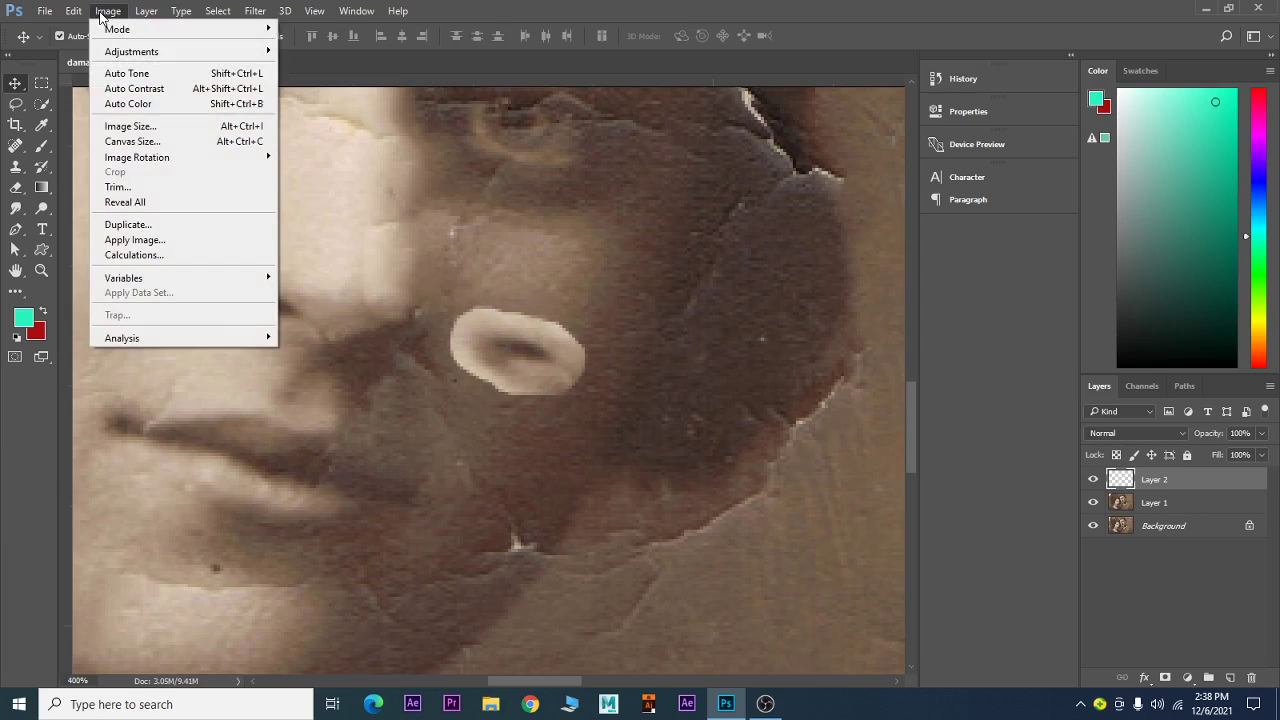
{"action": "left_click", "coordinate": [104, 11]}
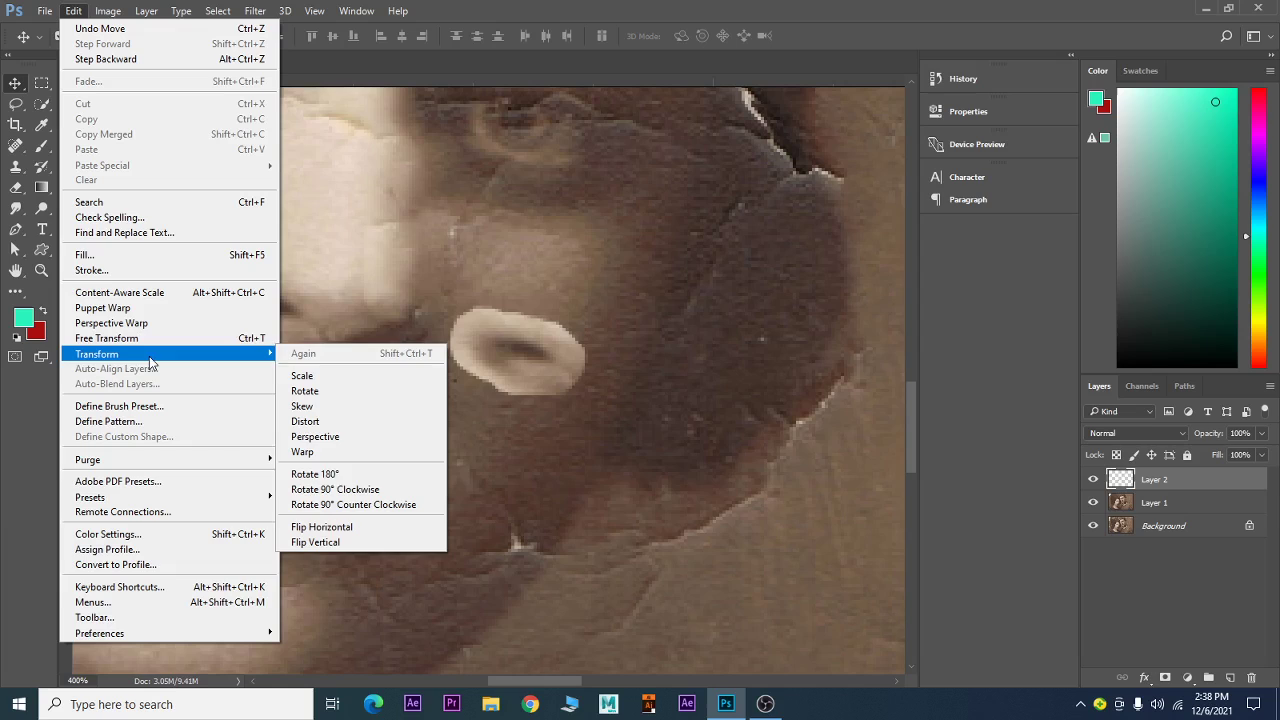
{"action": "mouse_move", "coordinate": [97, 354]}
{"action": "left_click", "coordinate": [314, 530]}
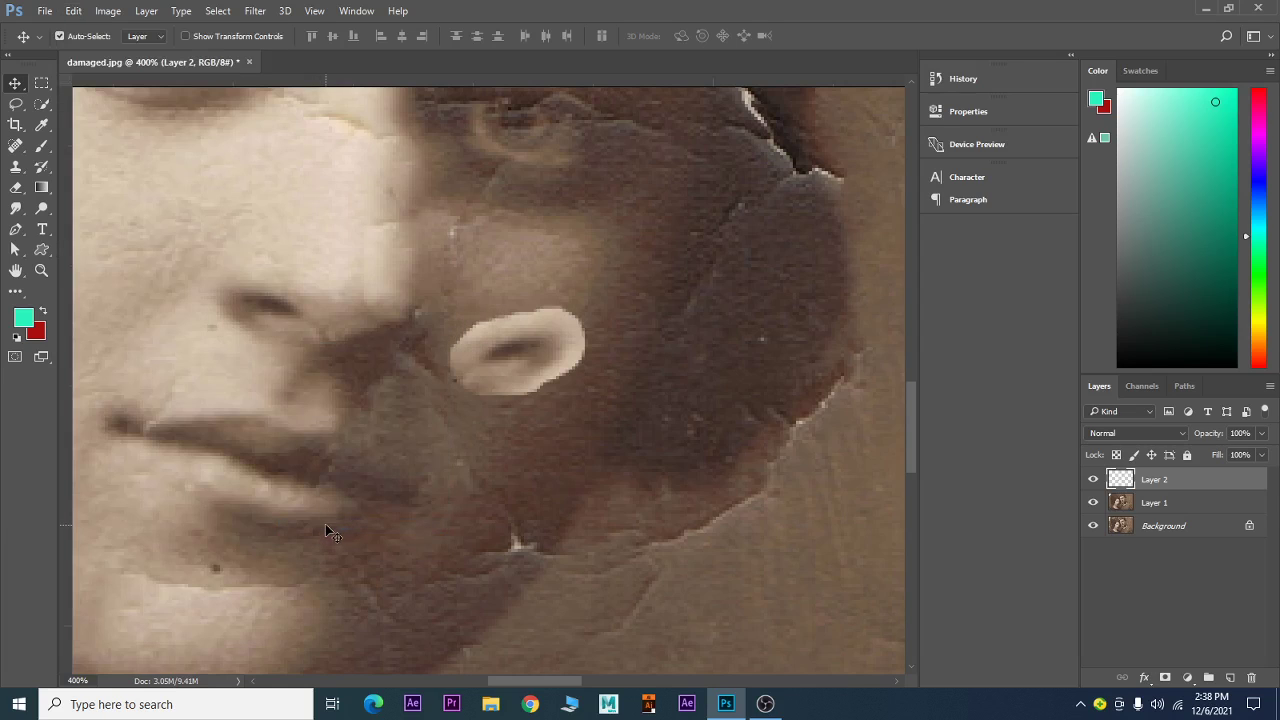
{"action": "key", "text": "ctrl"}
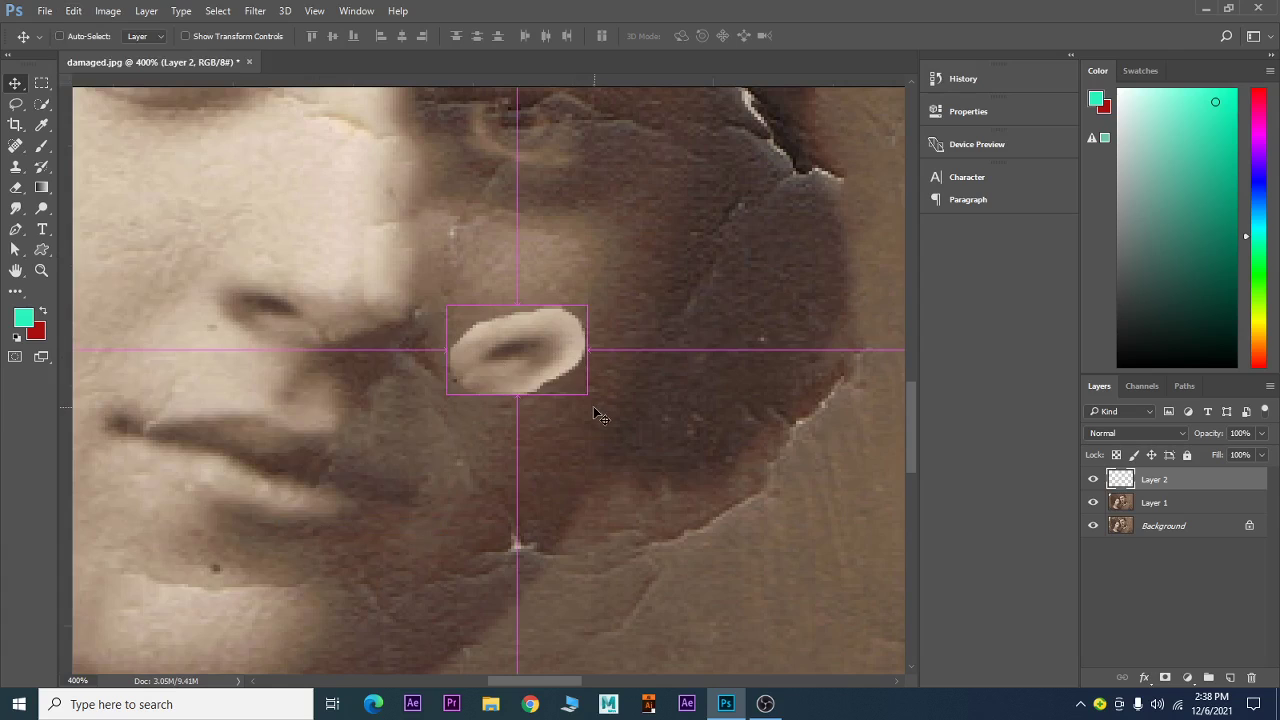
{"action": "key", "text": "ctrl+t"}
{"action": "left_click_drag", "start_coordinate": [590, 407], "coordinate": [582, 414]}
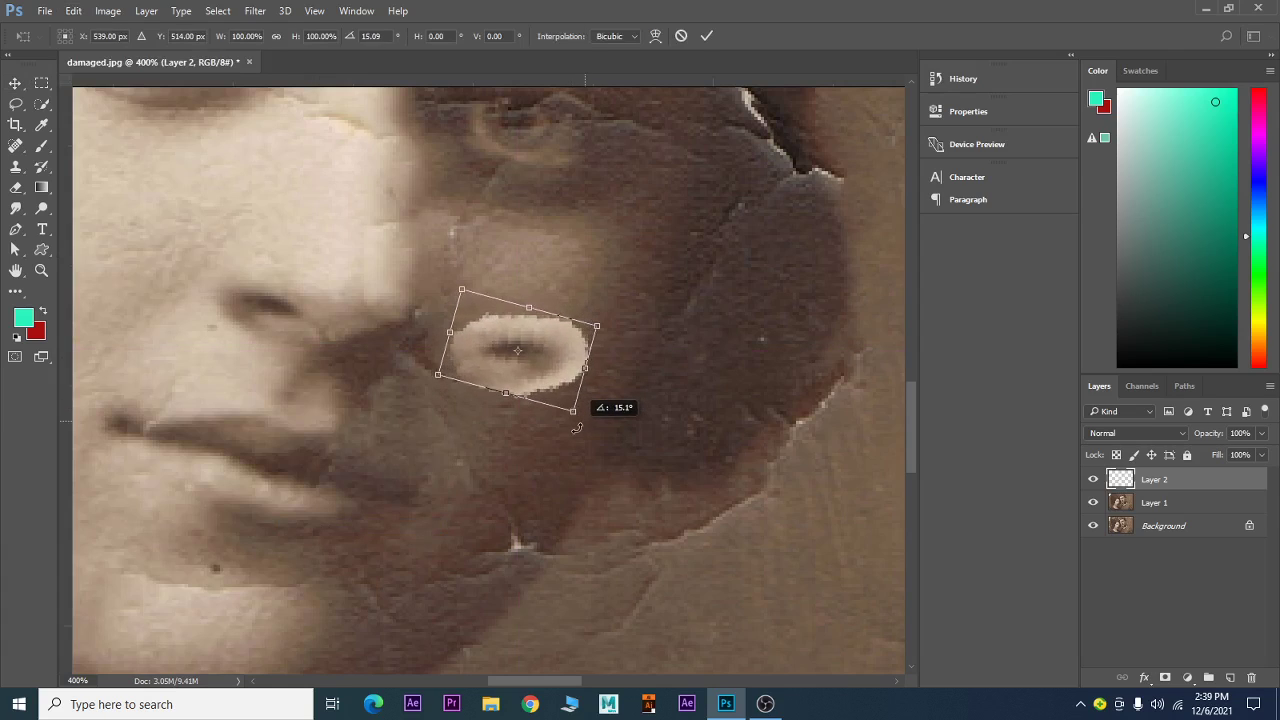
{"action": "left_click_drag", "start_coordinate": [510, 385], "coordinate": [393, 381]}
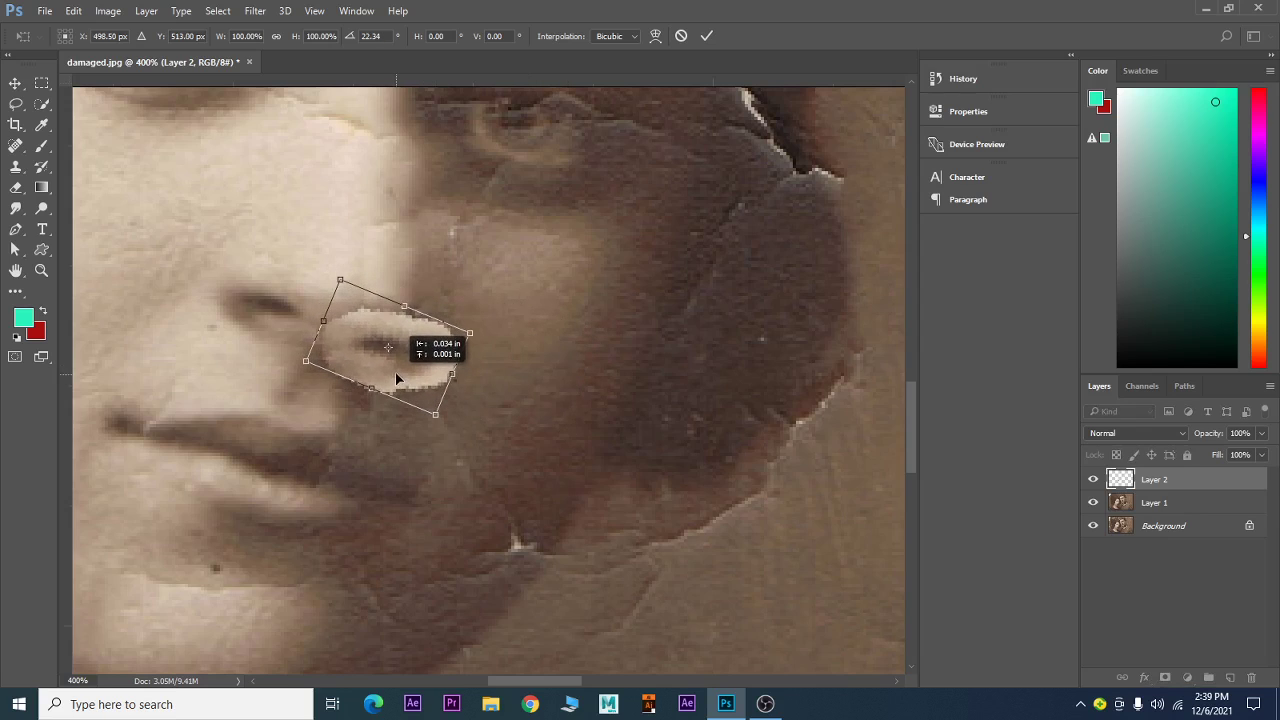
{"action": "left_click_drag", "start_coordinate": [393, 381], "coordinate": [397, 380]}
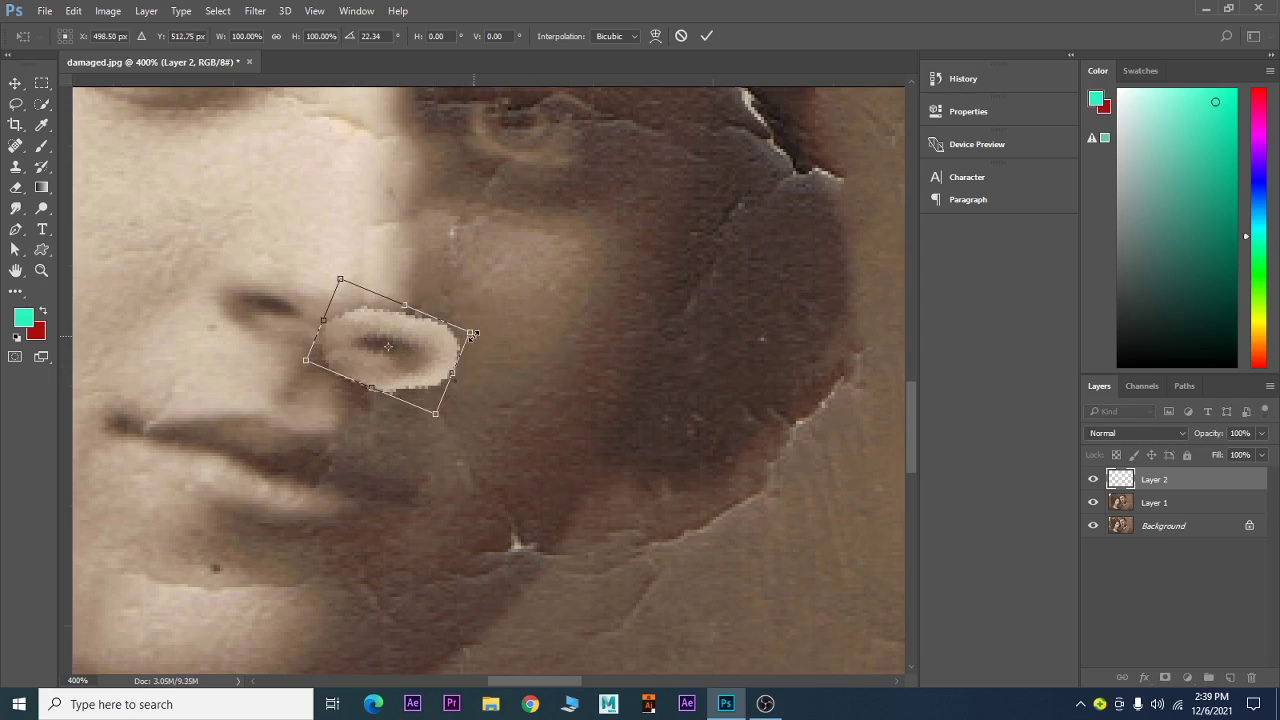
{"action": "left_click_drag", "start_coordinate": [471, 339], "coordinate": [448, 333]}
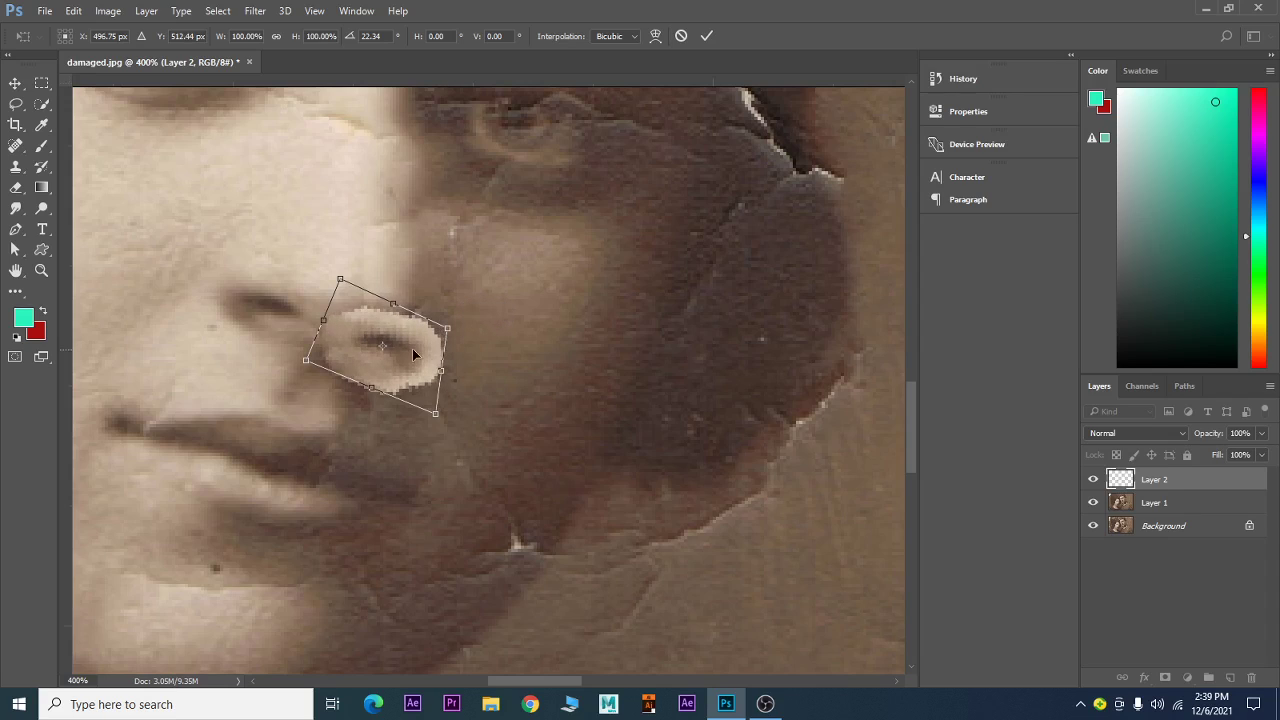
{"action": "left_click_drag", "start_coordinate": [408, 361], "coordinate": [407, 357]}
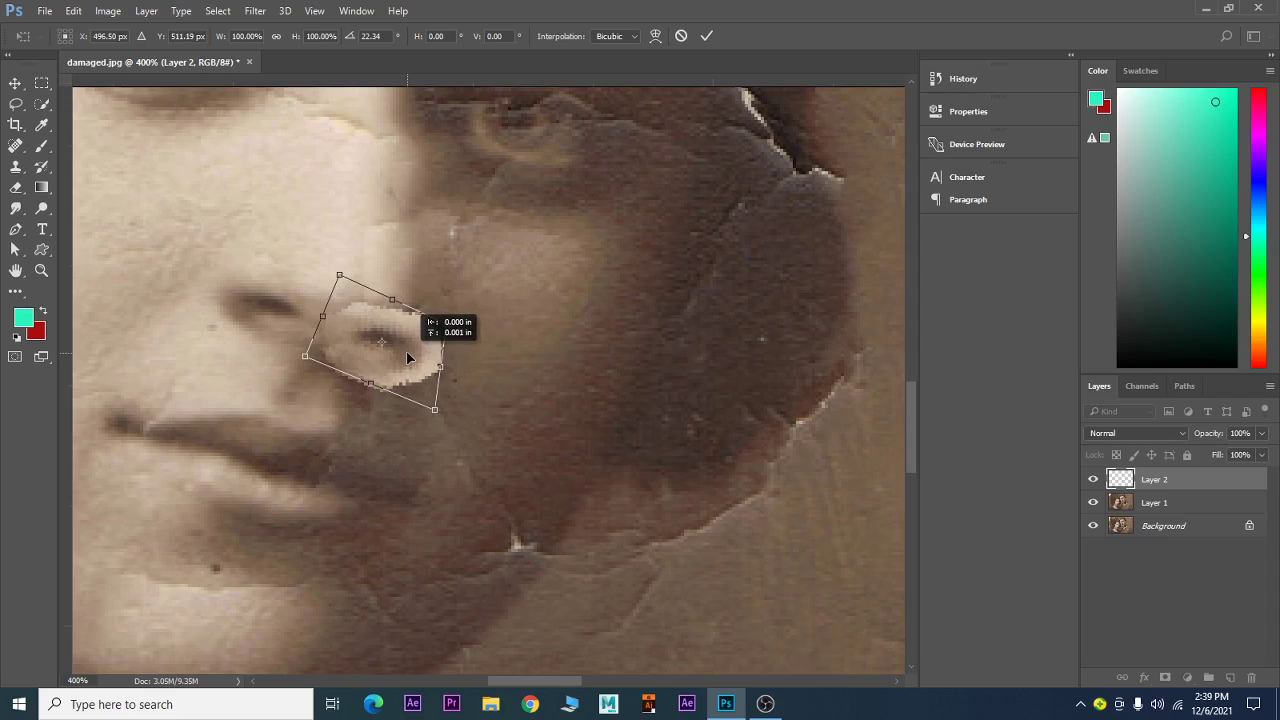
{"action": "left_click_drag", "start_coordinate": [407, 357], "coordinate": [405, 357]}
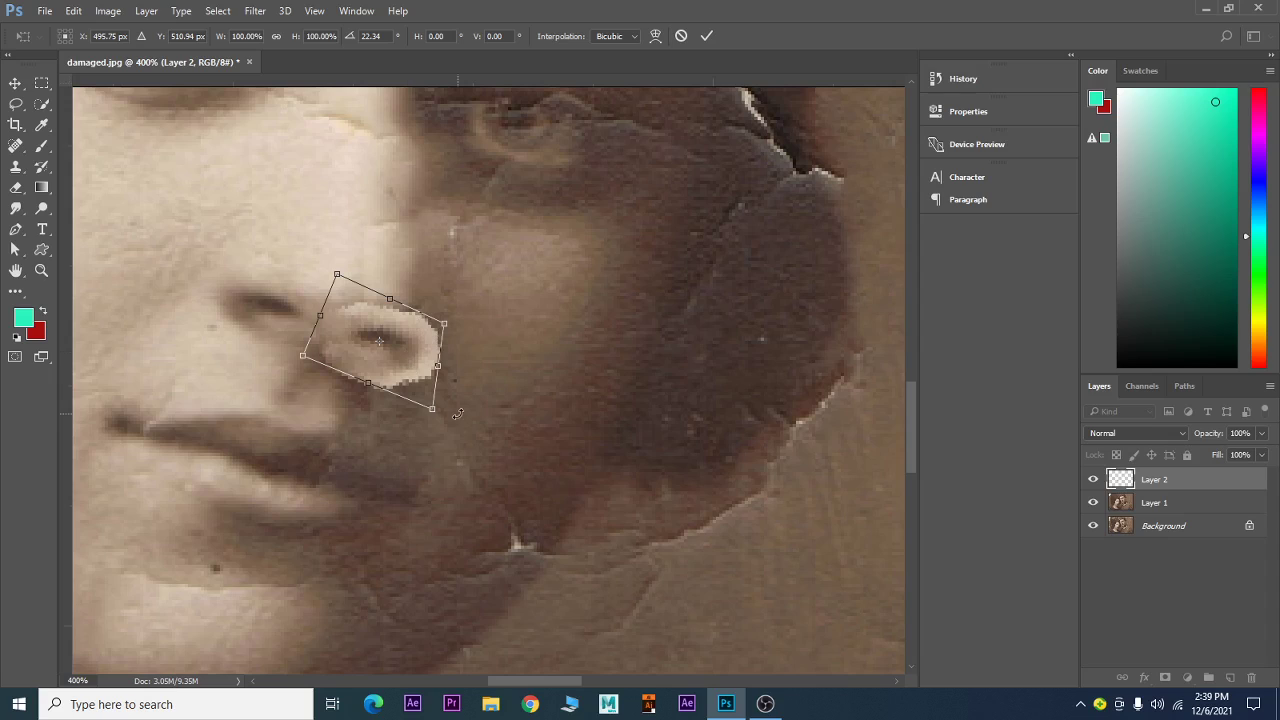
{"action": "key", "text": "Return"}
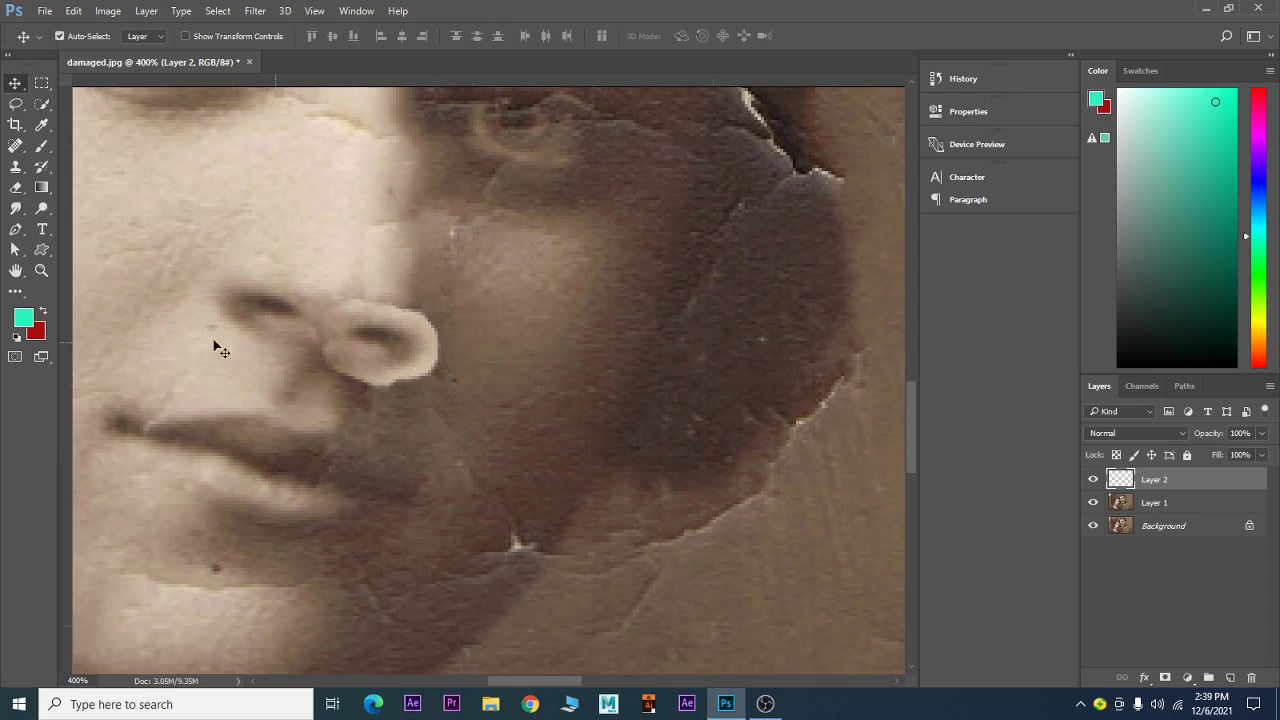
Set up the Eraser at 15% opacity with a soft round brush of size 15.
{"action": "left_click", "coordinate": [16, 188]}
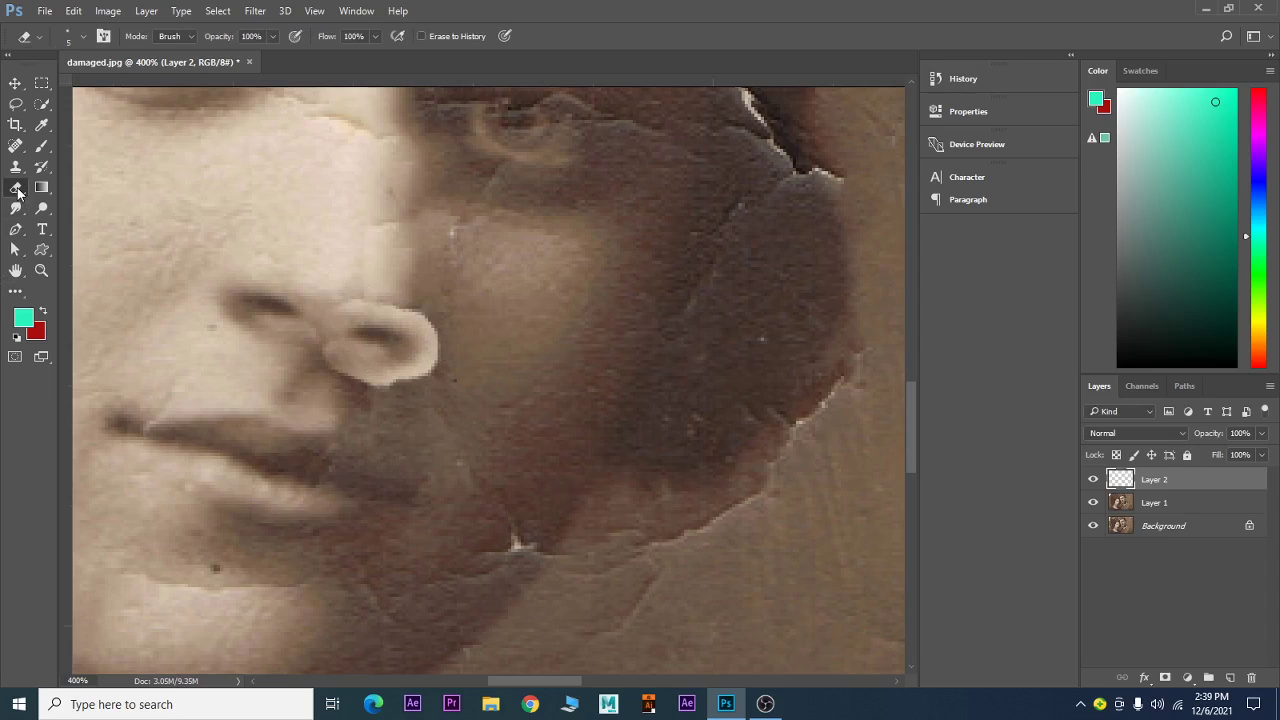
{"action": "left_click", "coordinate": [271, 37]}
{"action": "left_click_drag", "start_coordinate": [268, 55], "coordinate": [211, 60]}
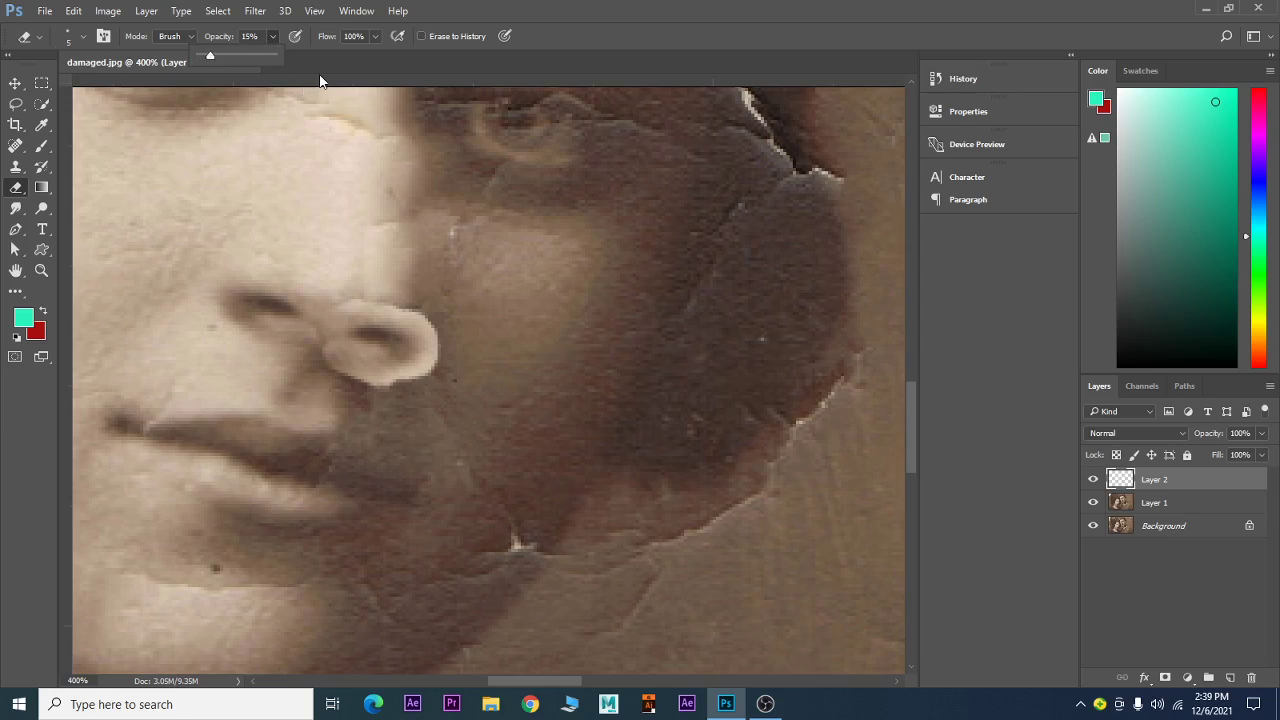
{"action": "left_click", "coordinate": [84, 37]}
{"action": "left_click", "coordinate": [85, 197]}
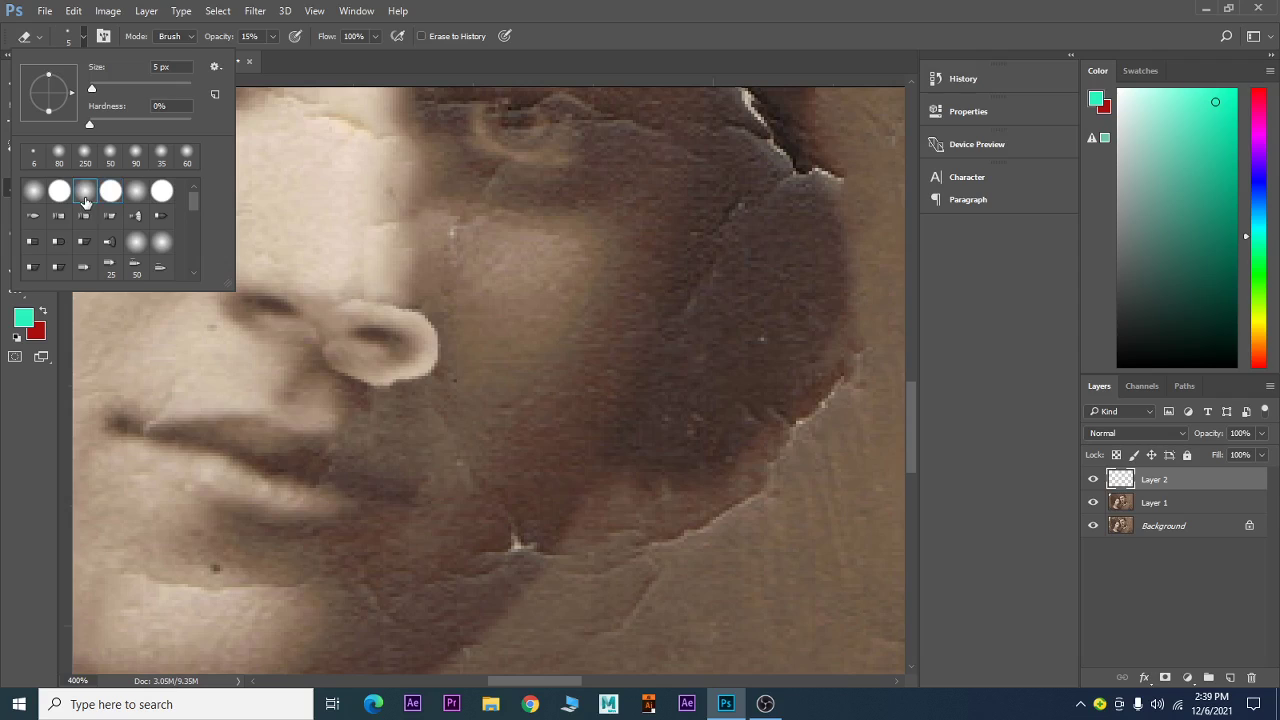
{"action": "double_click", "coordinate": [83, 194]}
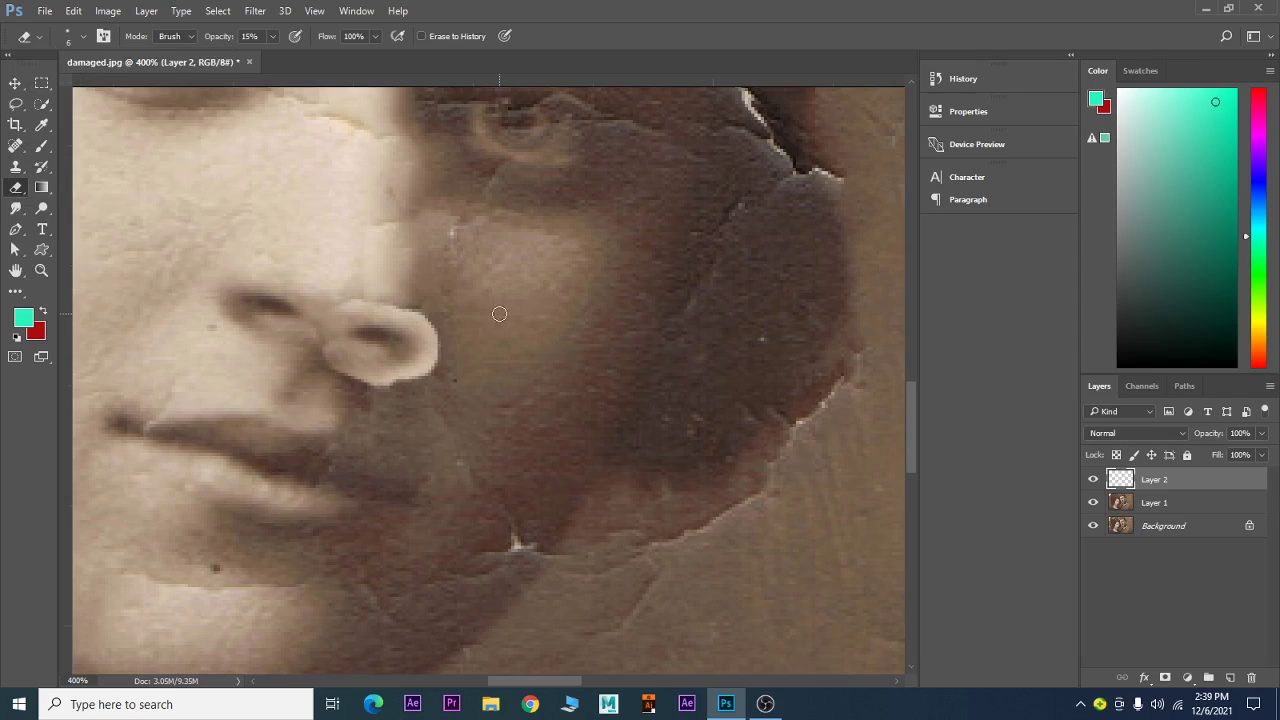
{"action": "key", "text": "bracketright"}
{"action": "key", "text": "bracketright"}
{"action": "key", "text": "bracketright"}
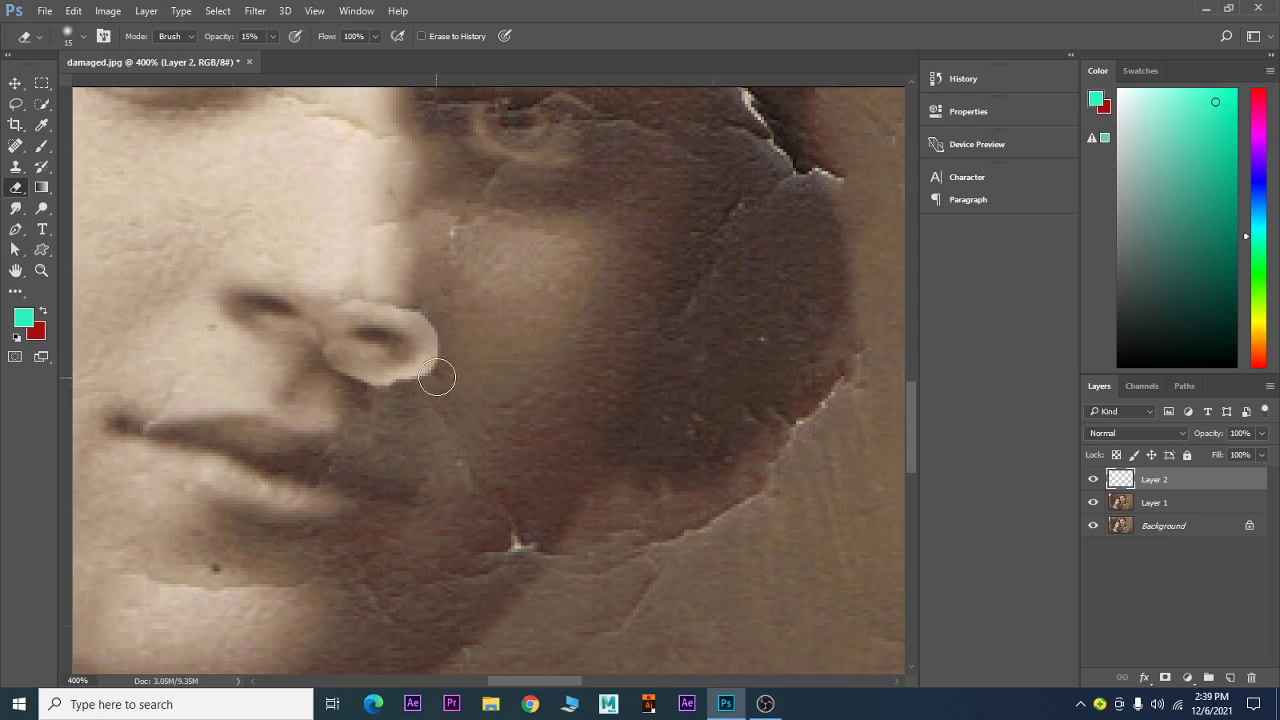
Erase the patch's hard edges under and right of the nose, blending it into the cheek.
{"action": "mouse_move", "coordinate": [437, 377]}
{"action": "left_mouse_down"}
{"action": "mouse_move", "coordinate": [374, 391]}
{"action": "mouse_move", "coordinate": [323, 371]}
{"action": "mouse_move", "coordinate": [361, 403]}
{"action": "mouse_move", "coordinate": [354, 366]}
{"action": "mouse_move", "coordinate": [417, 391]}
{"action": "mouse_move", "coordinate": [449, 347]}
{"action": "left_mouse_up"}
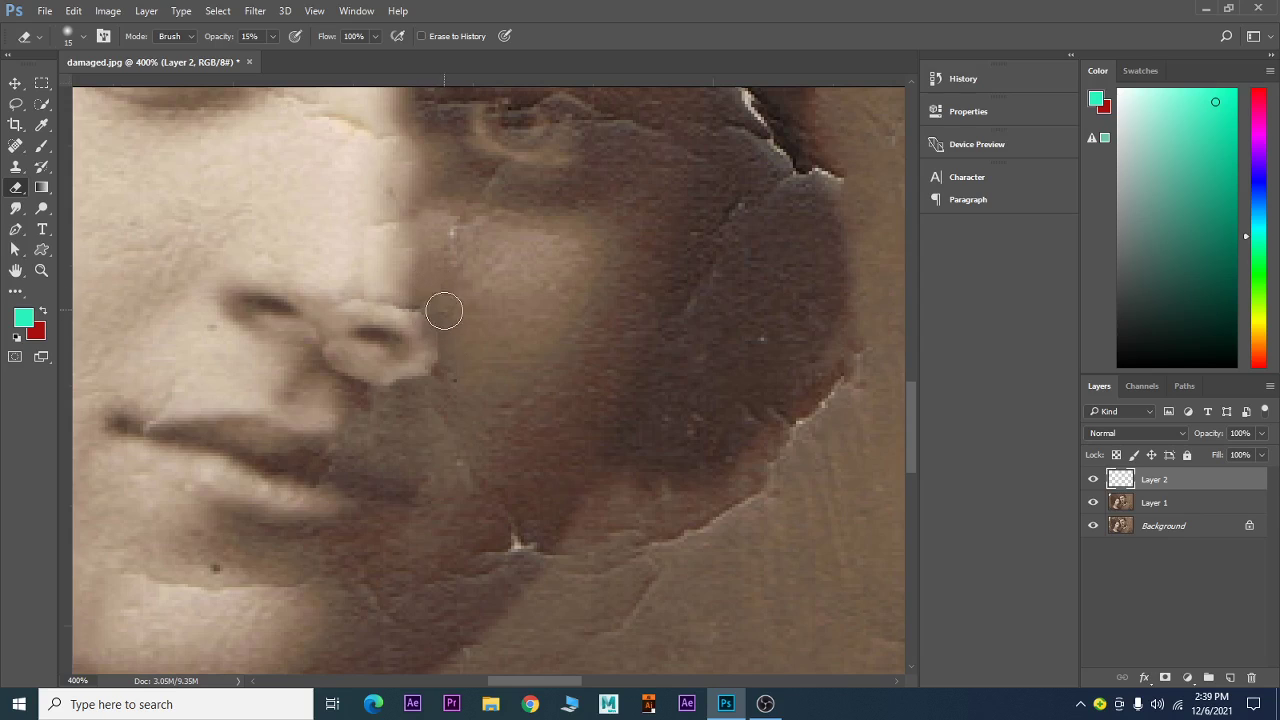
{"action": "mouse_move", "coordinate": [435, 300]}
{"action": "left_mouse_down"}
{"action": "mouse_move", "coordinate": [449, 340]}
{"action": "mouse_move", "coordinate": [414, 380]}
{"action": "mouse_move", "coordinate": [371, 400]}
{"action": "mouse_move", "coordinate": [329, 371]}
{"action": "mouse_move", "coordinate": [385, 404]}
{"action": "mouse_move", "coordinate": [423, 360]}
{"action": "mouse_move", "coordinate": [434, 309]}
{"action": "mouse_move", "coordinate": [410, 290]}
{"action": "mouse_move", "coordinate": [419, 318]}
{"action": "mouse_move", "coordinate": [374, 289]}
{"action": "mouse_move", "coordinate": [403, 294]}
{"action": "mouse_move", "coordinate": [415, 308]}
{"action": "mouse_move", "coordinate": [346, 286]}
{"action": "mouse_move", "coordinate": [387, 299]}
{"action": "mouse_move", "coordinate": [349, 303]}
{"action": "mouse_move", "coordinate": [483, 341]}
{"action": "left_mouse_up"}
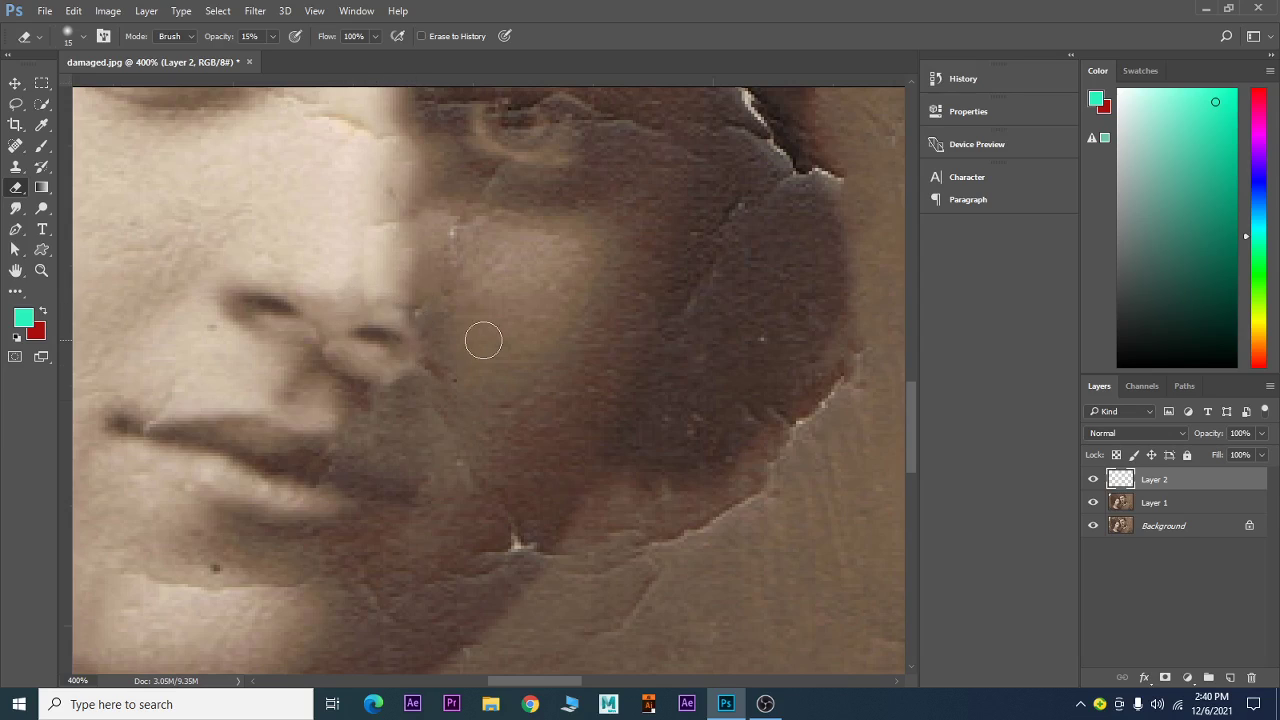
{"action": "key", "text": "v"}
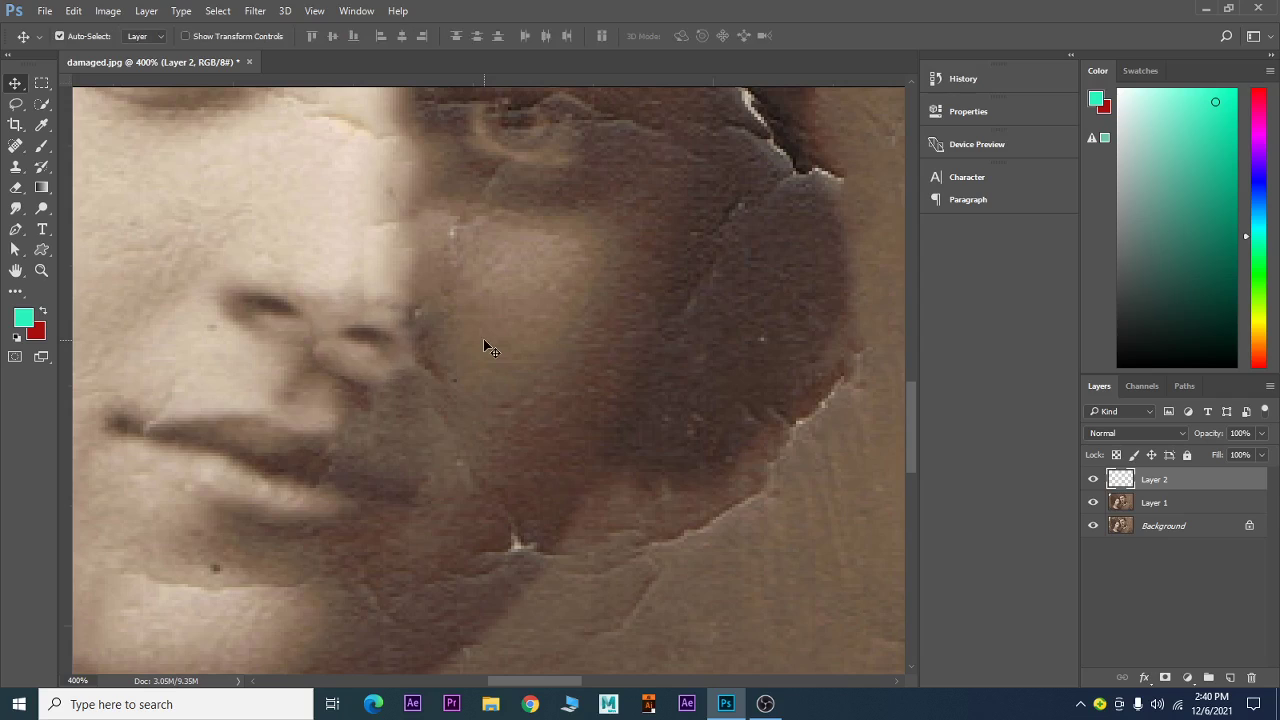
{"action": "key", "text": "ctrl+z"}
{"action": "key", "text": "ctrl+z"}
{"action": "key", "text": "ctrl+z"}
{"action": "key", "text": "ctrl+z"}
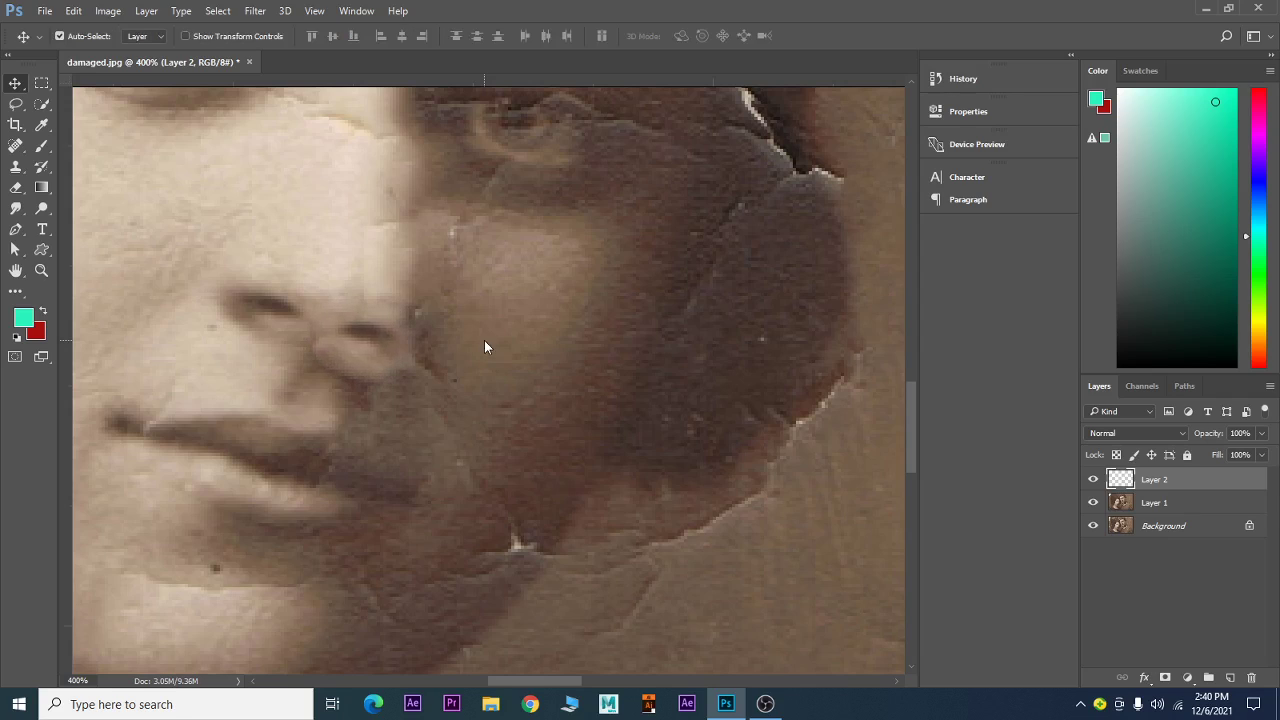
{"action": "left_click", "coordinate": [17, 188]}
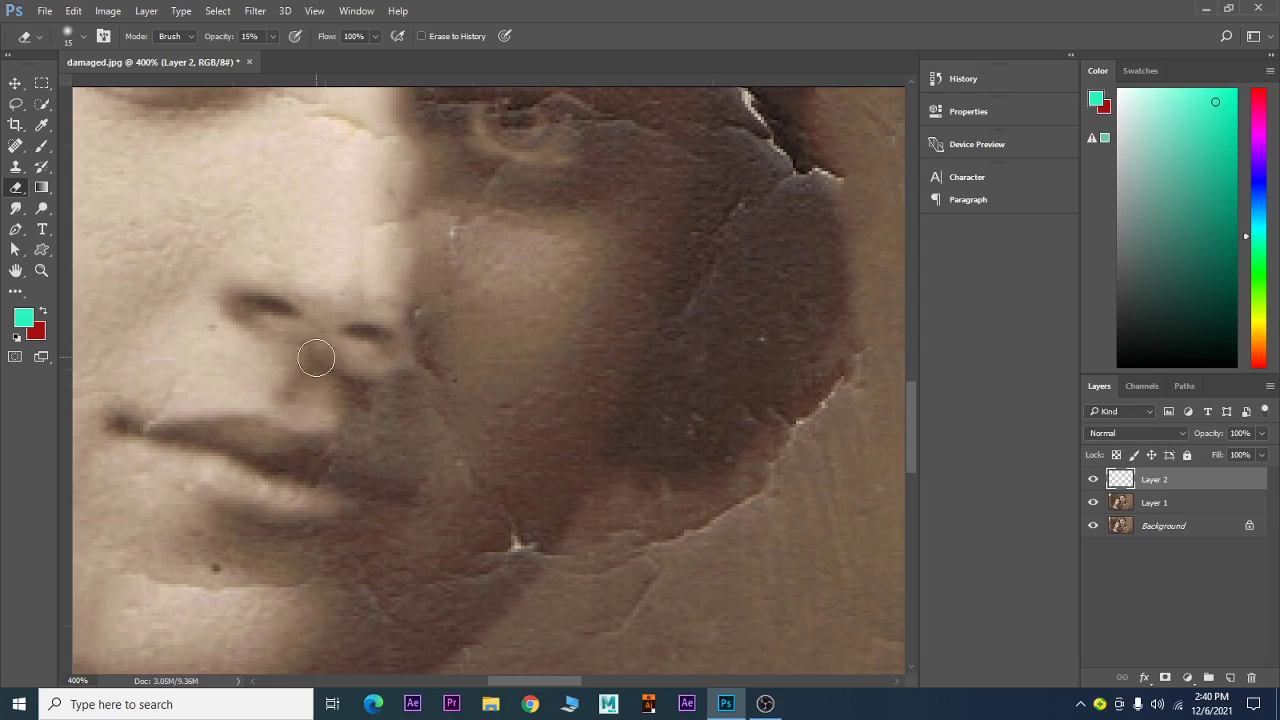
{"action": "mouse_move", "coordinate": [312, 365]}
{"action": "left_mouse_down"}
{"action": "mouse_move", "coordinate": [393, 397]}
{"action": "mouse_move", "coordinate": [374, 383]}
{"action": "mouse_move", "coordinate": [434, 383]}
{"action": "mouse_move", "coordinate": [414, 351]}
{"action": "mouse_move", "coordinate": [431, 256]}
{"action": "mouse_move", "coordinate": [437, 375]}
{"action": "mouse_move", "coordinate": [309, 354]}
{"action": "mouse_move", "coordinate": [343, 391]}
{"action": "mouse_move", "coordinate": [295, 356]}
{"action": "mouse_move", "coordinate": [466, 406]}
{"action": "left_mouse_up"}
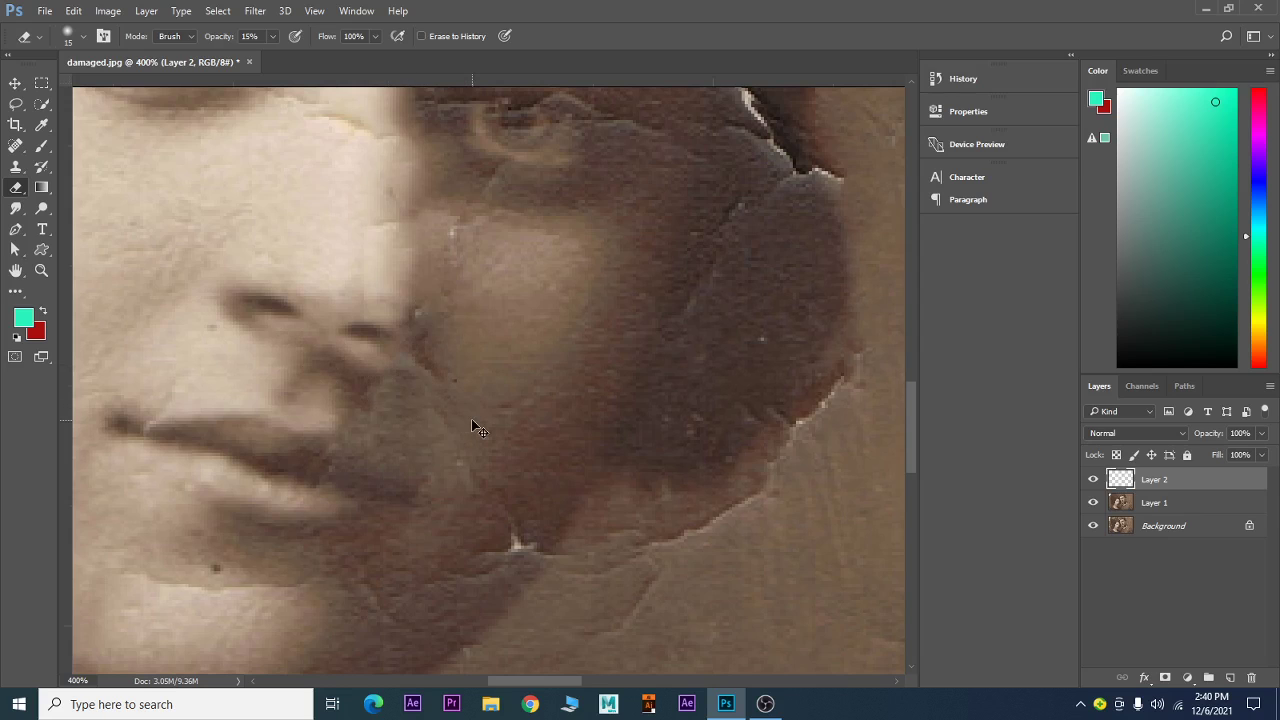
{"action": "scroll", "coordinate": [478, 428], "scroll_direction": "down", "scroll_amount": 1}
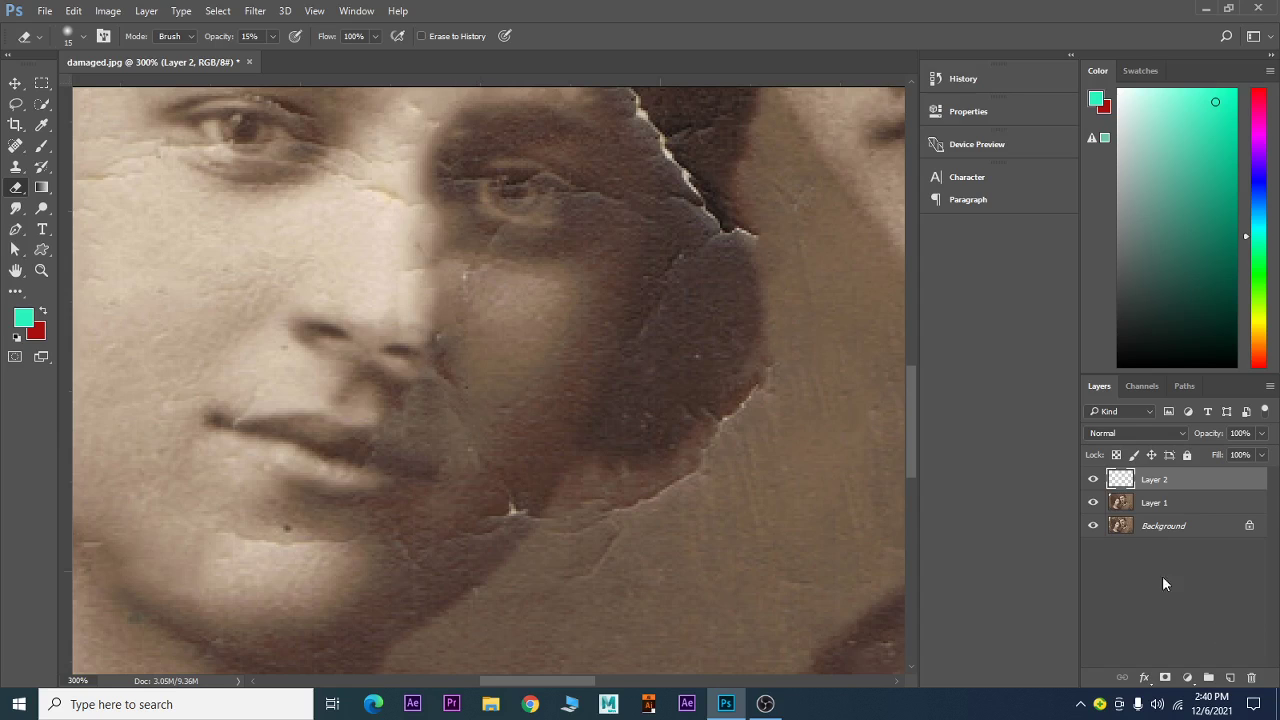
Merge Layer 1 and Layer 2 into one layer.
{"action": "left_click", "coordinate": [1156, 505], "text": "shift"}
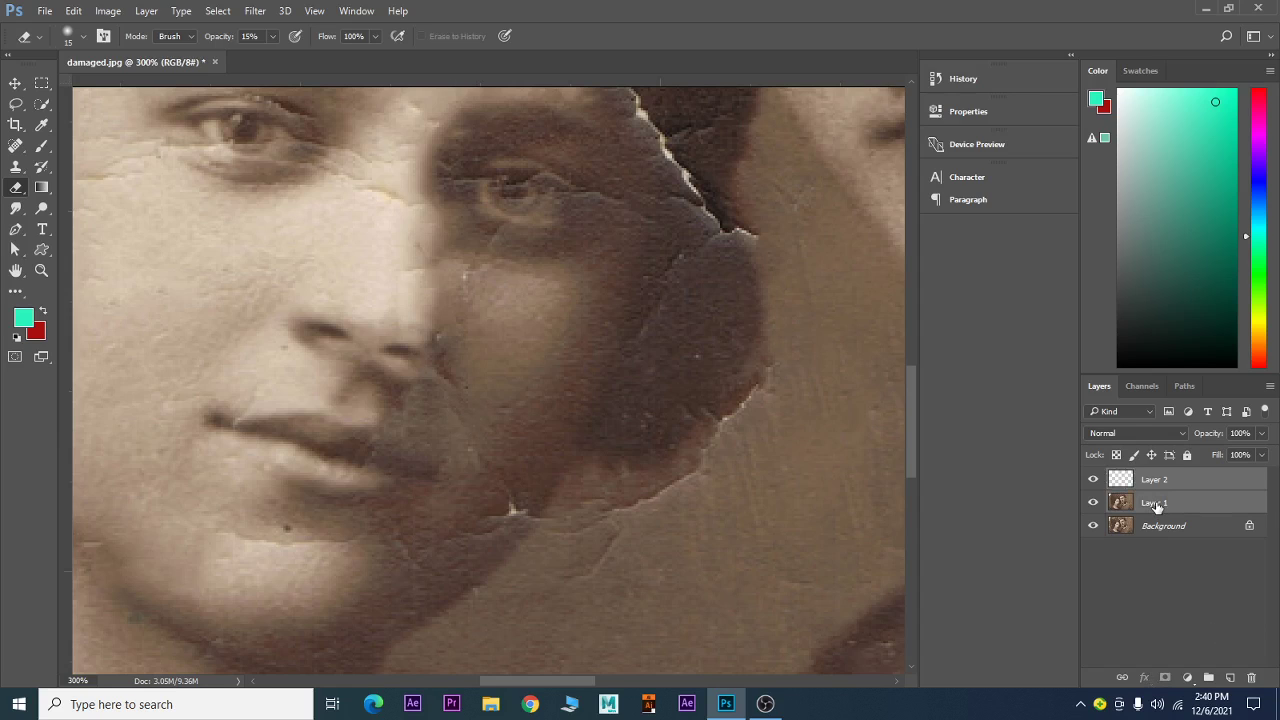
{"action": "right_click", "coordinate": [1156, 505]}
{"action": "left_click", "coordinate": [895, 549]}
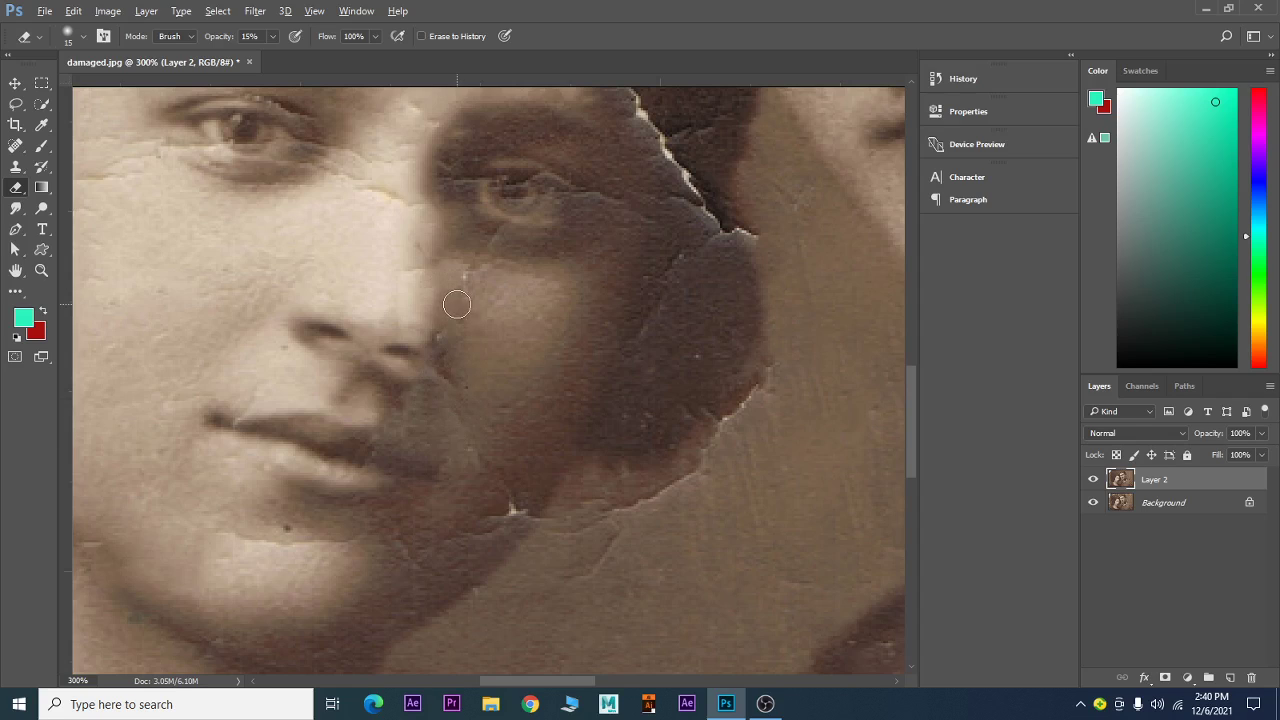
{"action": "key", "text": "alt"}
With a size-15 Clone Stamp, sample the cheek and paint cloned texture near the nose.
{"action": "left_click", "coordinate": [15, 166]}
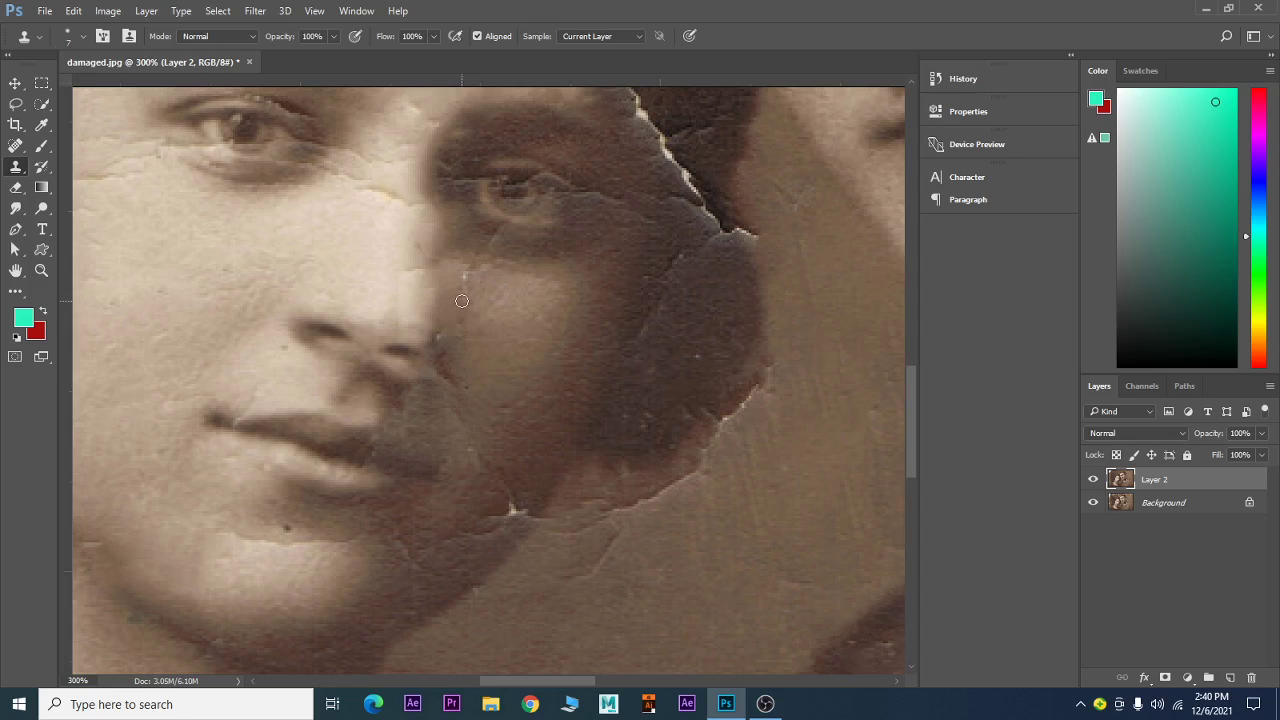
{"action": "key", "text": "bracketright"}
{"action": "key", "text": "bracketright"}
{"action": "left_click", "coordinate": [451, 300], "text": "alt"}
{"action": "left_click_drag", "start_coordinate": [451, 332], "coordinate": [437, 380]}
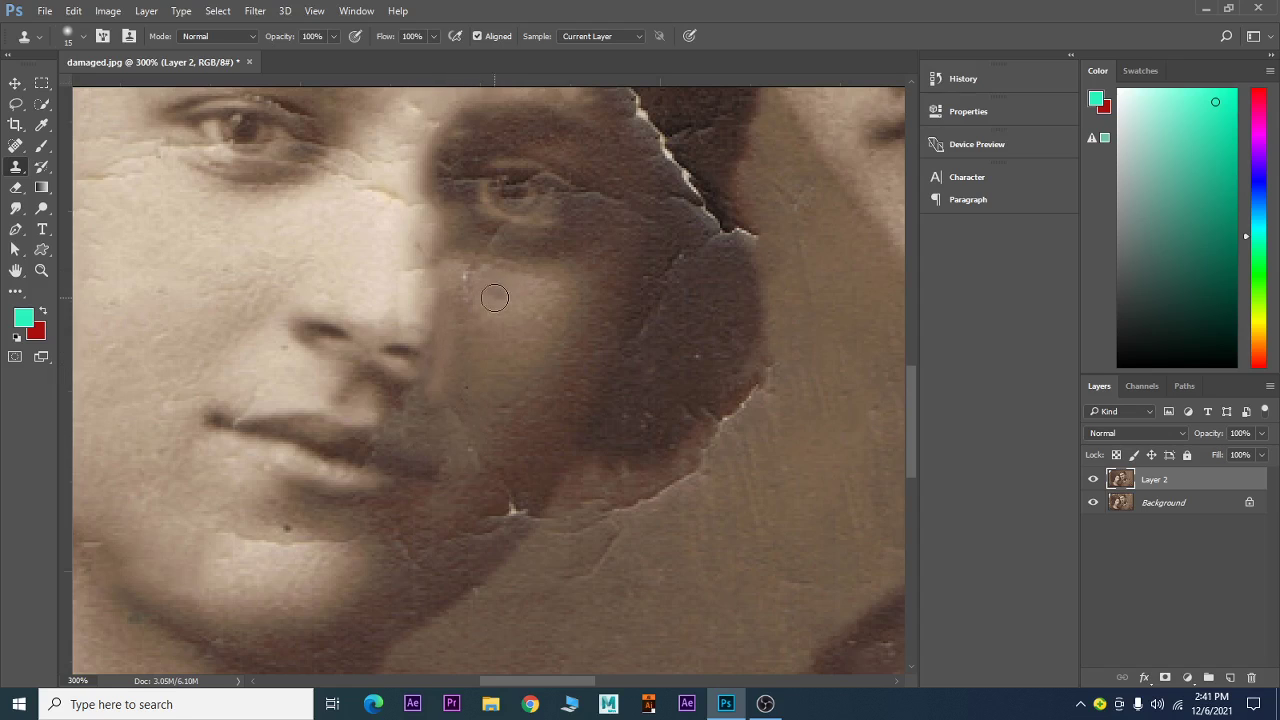
{"action": "left_click", "coordinate": [459, 264], "text": "alt"}
Toggle the repair layer's visibility to compare with the cracked original, then clone a small cheek patch.
{"action": "left_click_drag", "start_coordinate": [520, 394], "coordinate": [690, 465]}
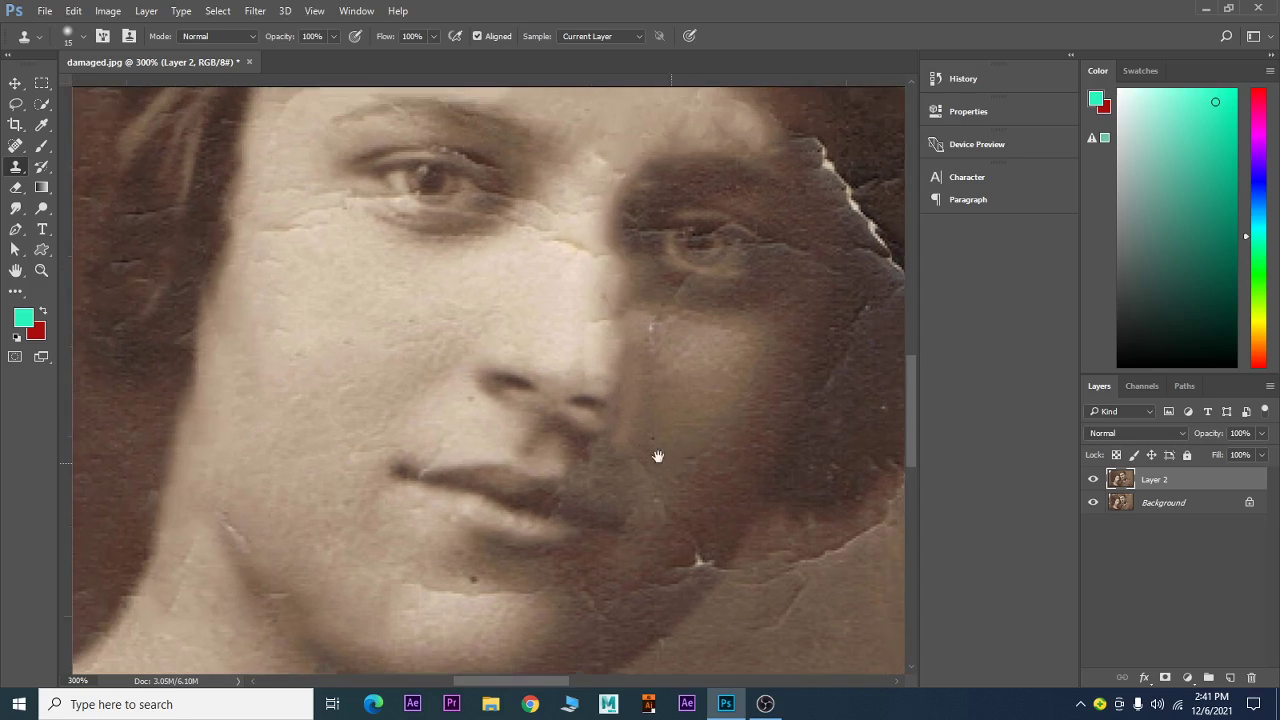
{"action": "left_click", "coordinate": [1094, 481]}
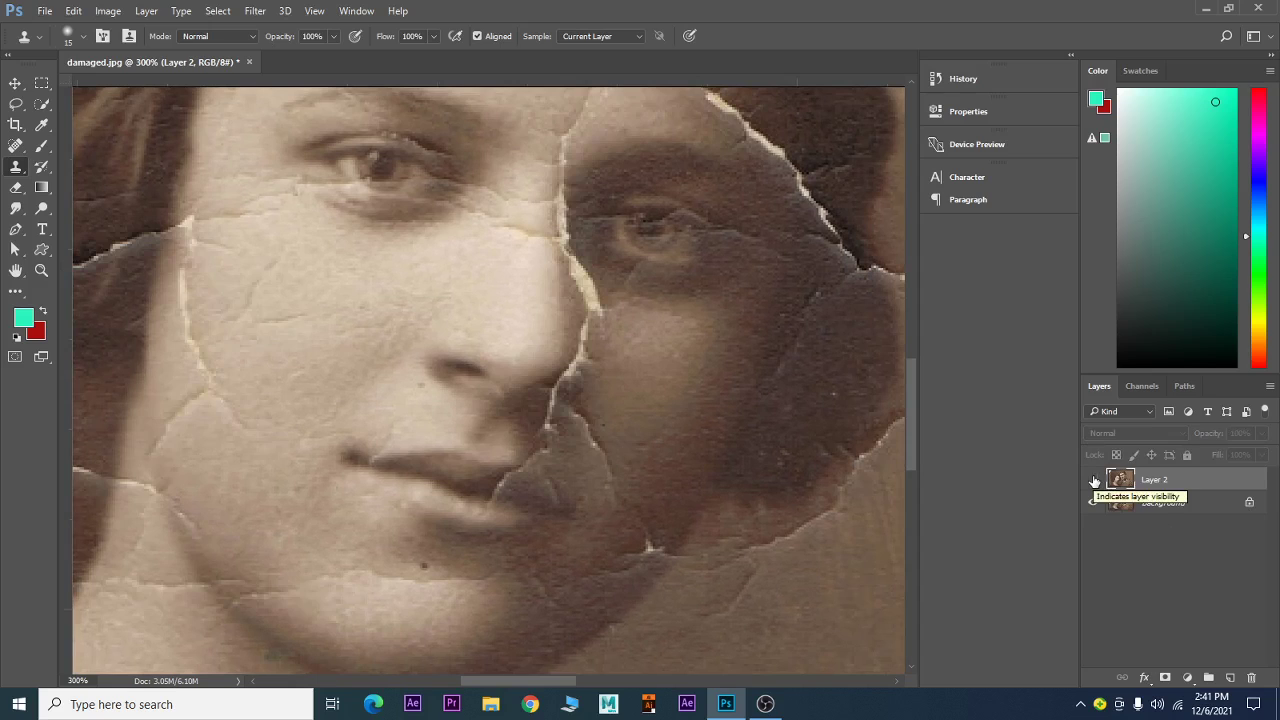
{"action": "left_click", "coordinate": [1094, 481]}
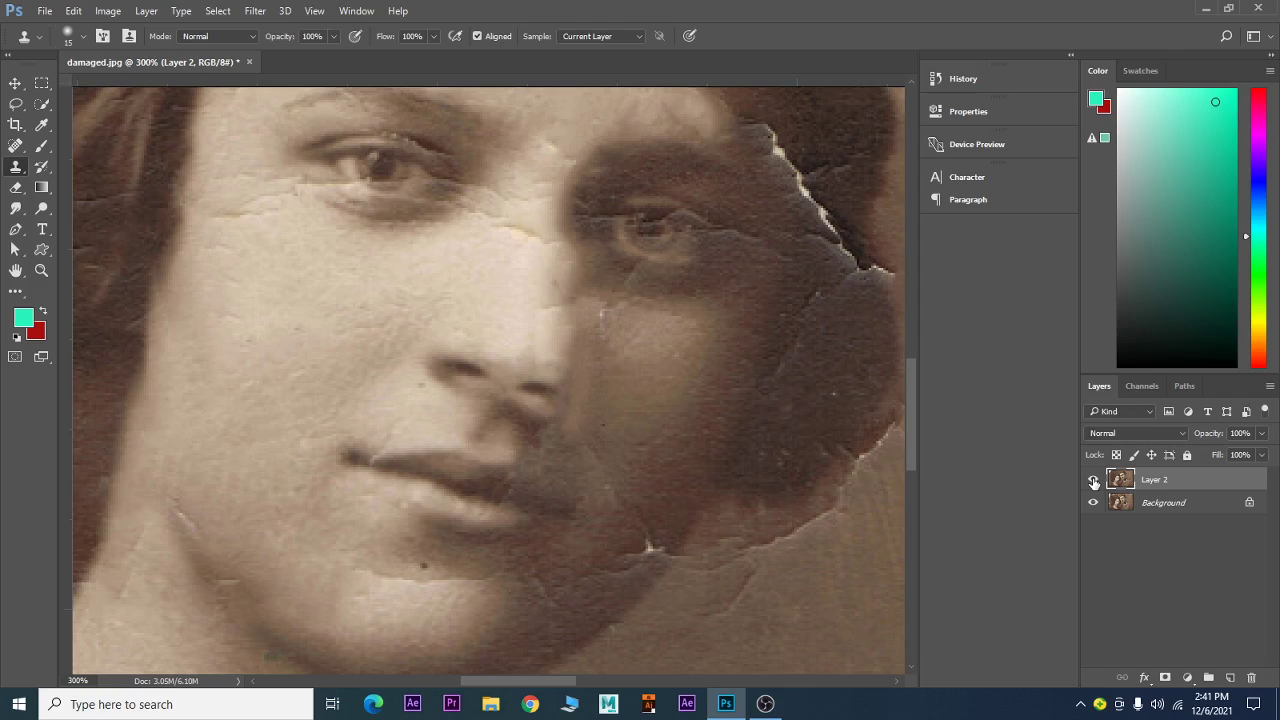
{"action": "left_click", "coordinate": [1094, 481]}
{"action": "left_click", "coordinate": [1094, 481]}
{"action": "left_click", "coordinate": [627, 452]}
{"action": "mouse_move", "coordinate": [671, 286]}
{"action": "left_mouse_down"}
{"action": "mouse_move", "coordinate": [530, 425]}
{"action": "mouse_move", "coordinate": [598, 340]}
{"action": "left_mouse_up"}
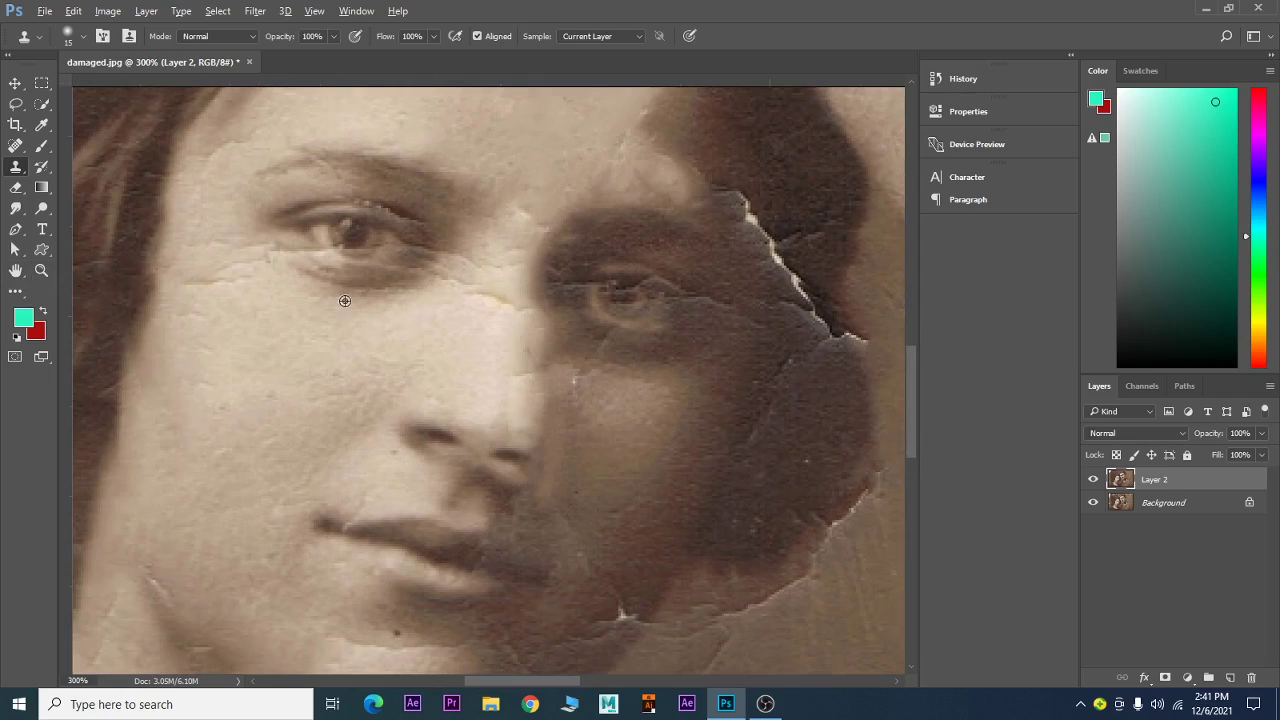
With a size-10 Spot Healing Brush, heal cracks under the woman's left eye, between the eyes and across the left cheek.
{"action": "left_click", "coordinate": [13, 148]}
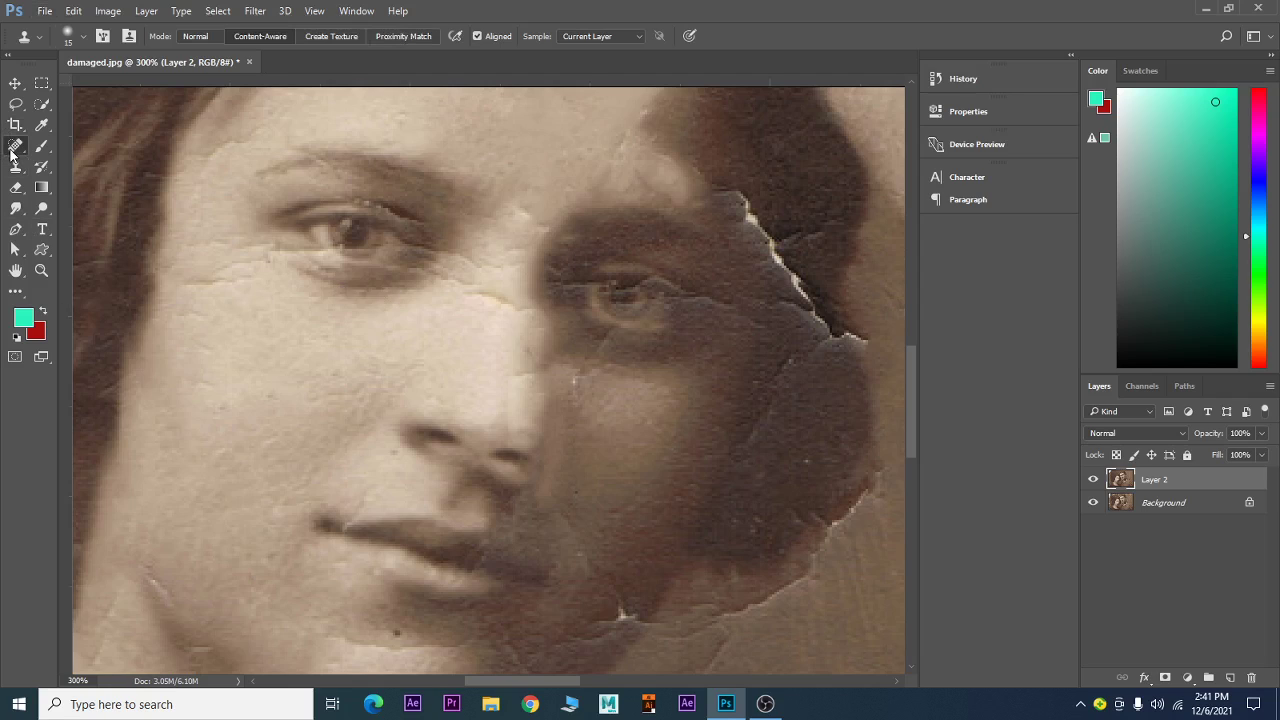
{"action": "left_click", "coordinate": [100, 146]}
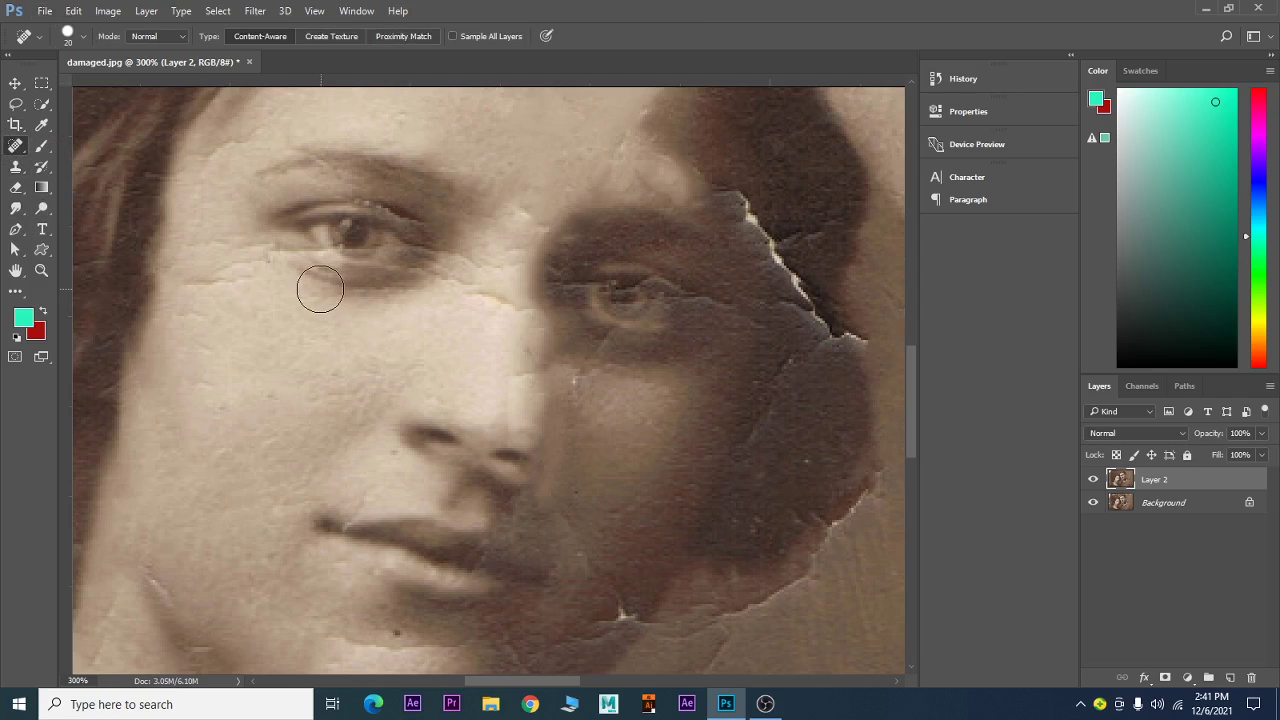
{"action": "key", "text": "bracketleft"}
{"action": "left_click_drag", "start_coordinate": [310, 278], "coordinate": [414, 290]}
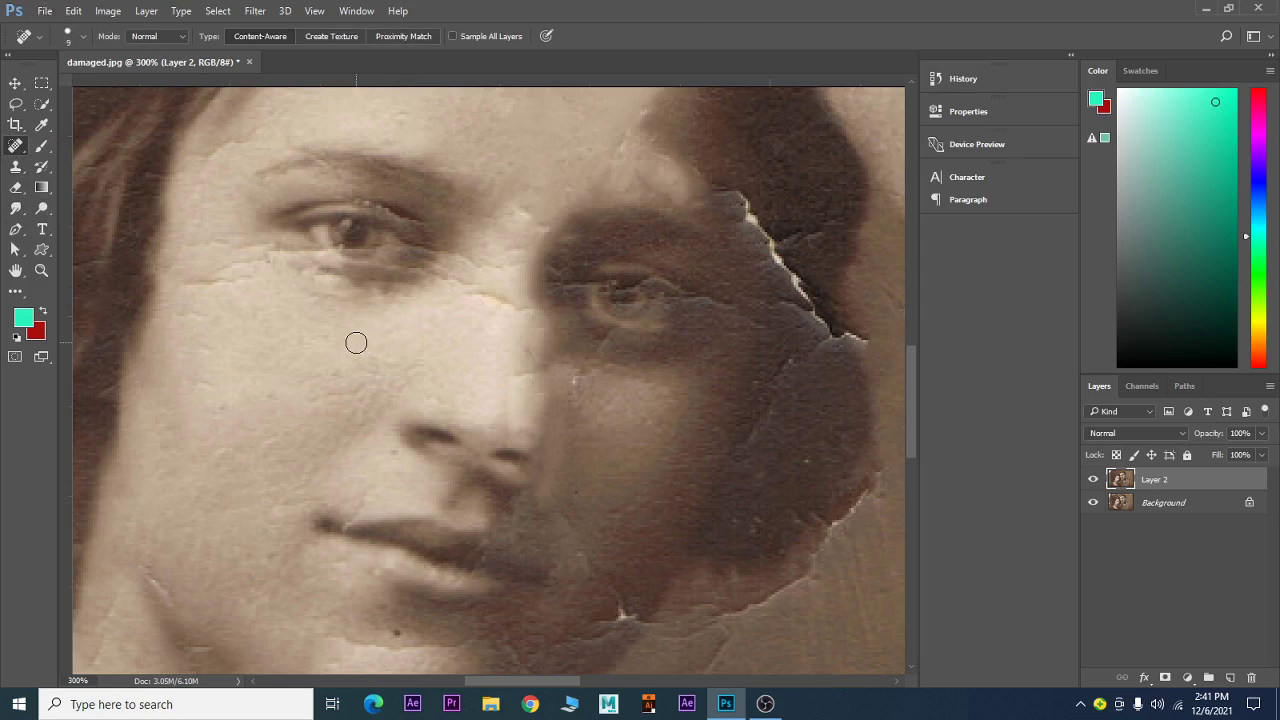
{"action": "left_click_drag", "start_coordinate": [314, 298], "coordinate": [374, 304]}
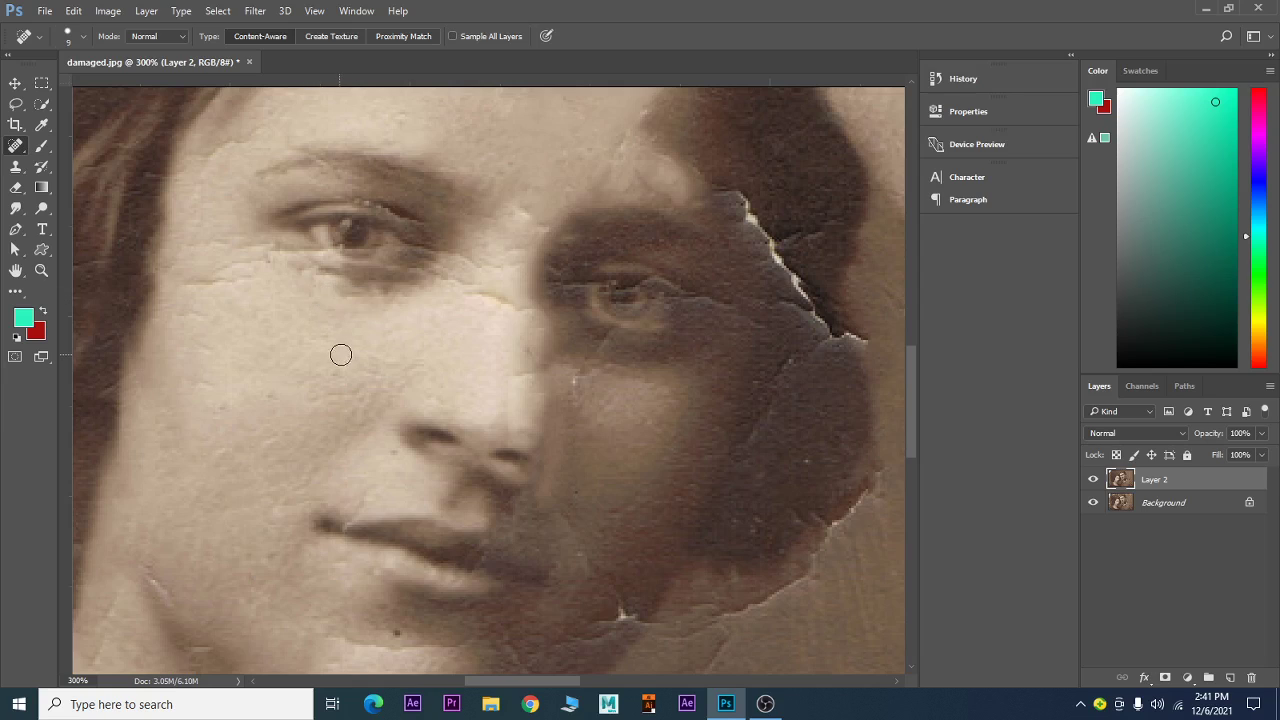
{"action": "left_click_drag", "start_coordinate": [474, 298], "coordinate": [534, 308]}
{"action": "left_click_drag", "start_coordinate": [460, 293], "coordinate": [442, 250]}
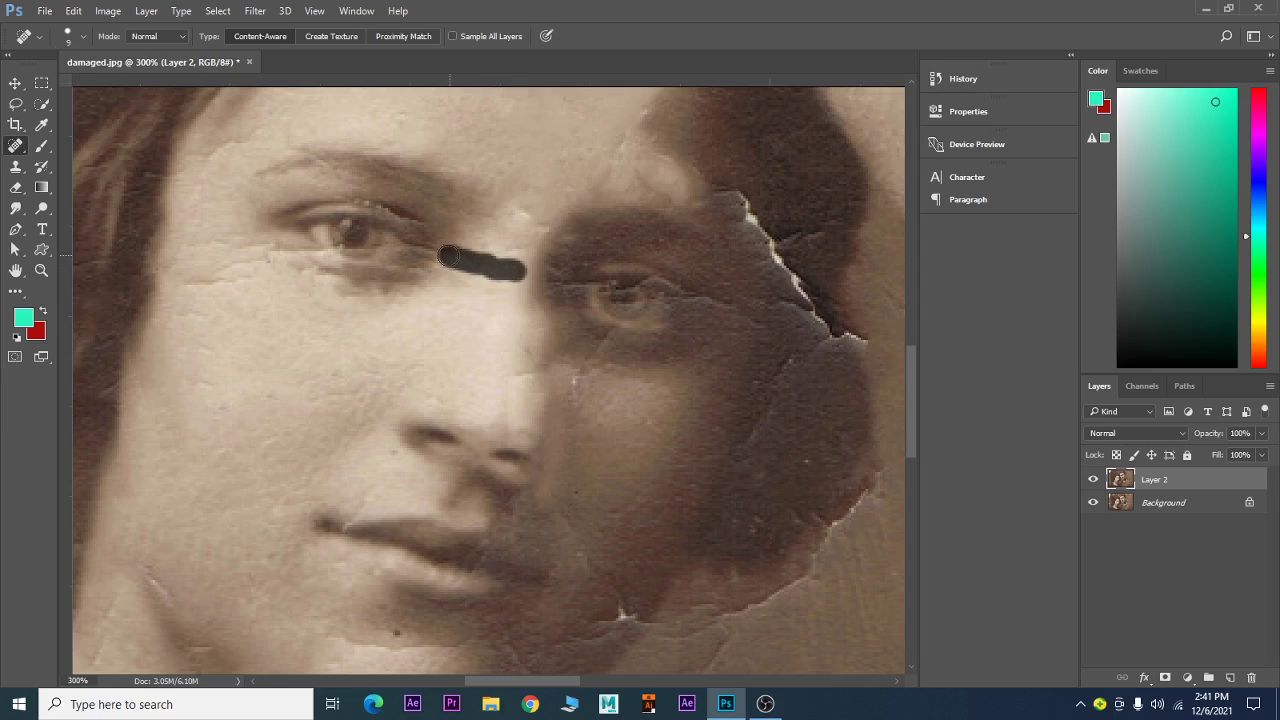
{"action": "left_click_drag", "start_coordinate": [418, 294], "coordinate": [328, 296]}
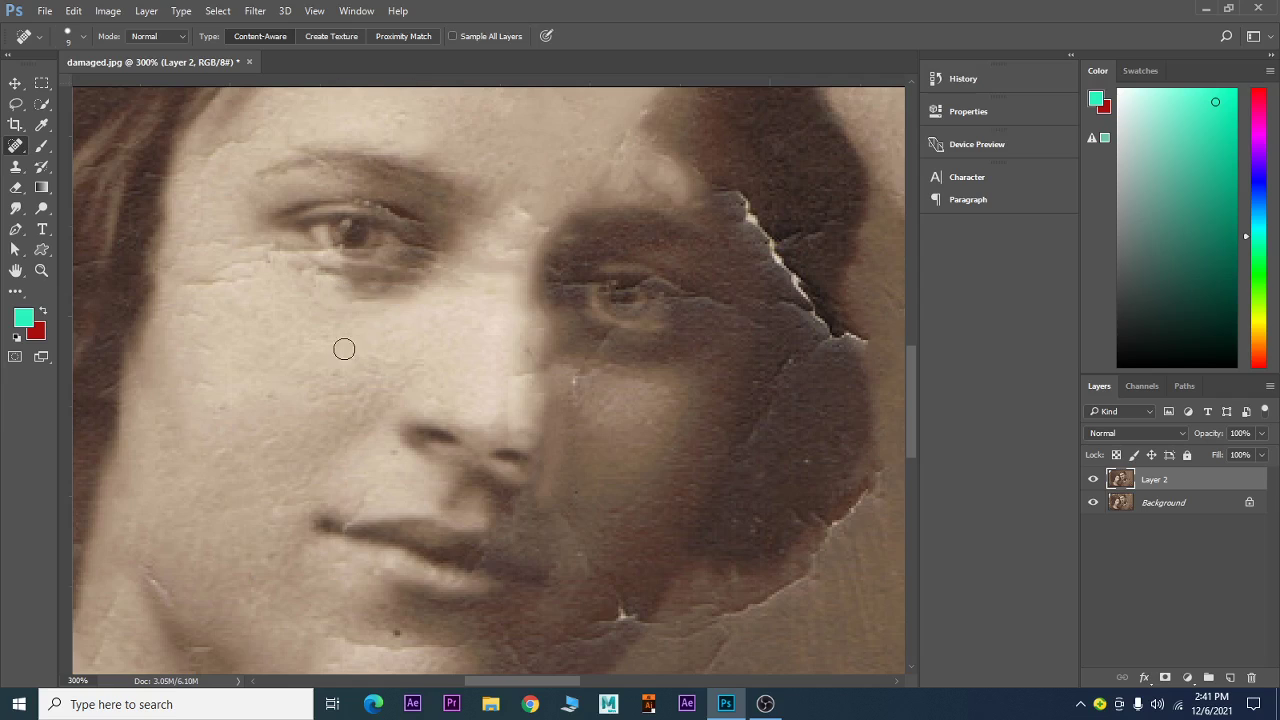
{"action": "left_click_drag", "start_coordinate": [241, 283], "coordinate": [186, 284]}
{"action": "mouse_move", "coordinate": [263, 262]}
{"action": "left_mouse_down"}
{"action": "mouse_move", "coordinate": [187, 285]}
{"action": "mouse_move", "coordinate": [166, 383]}
{"action": "left_mouse_up"}
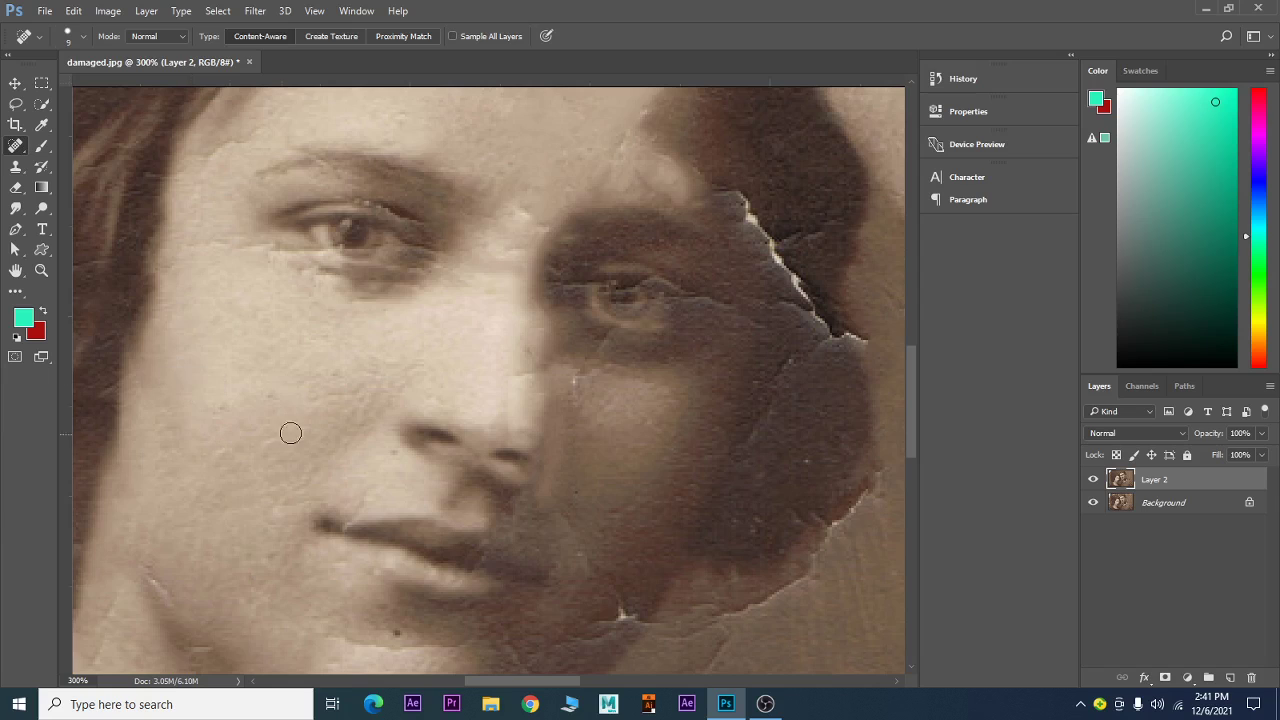
Heal the cracks on the cheek beside the nose, the lower-left cheek, chin and jawline.
{"action": "left_click_drag", "start_coordinate": [322, 401], "coordinate": [380, 394]}
{"action": "left_click_drag", "start_coordinate": [240, 479], "coordinate": [272, 340]}
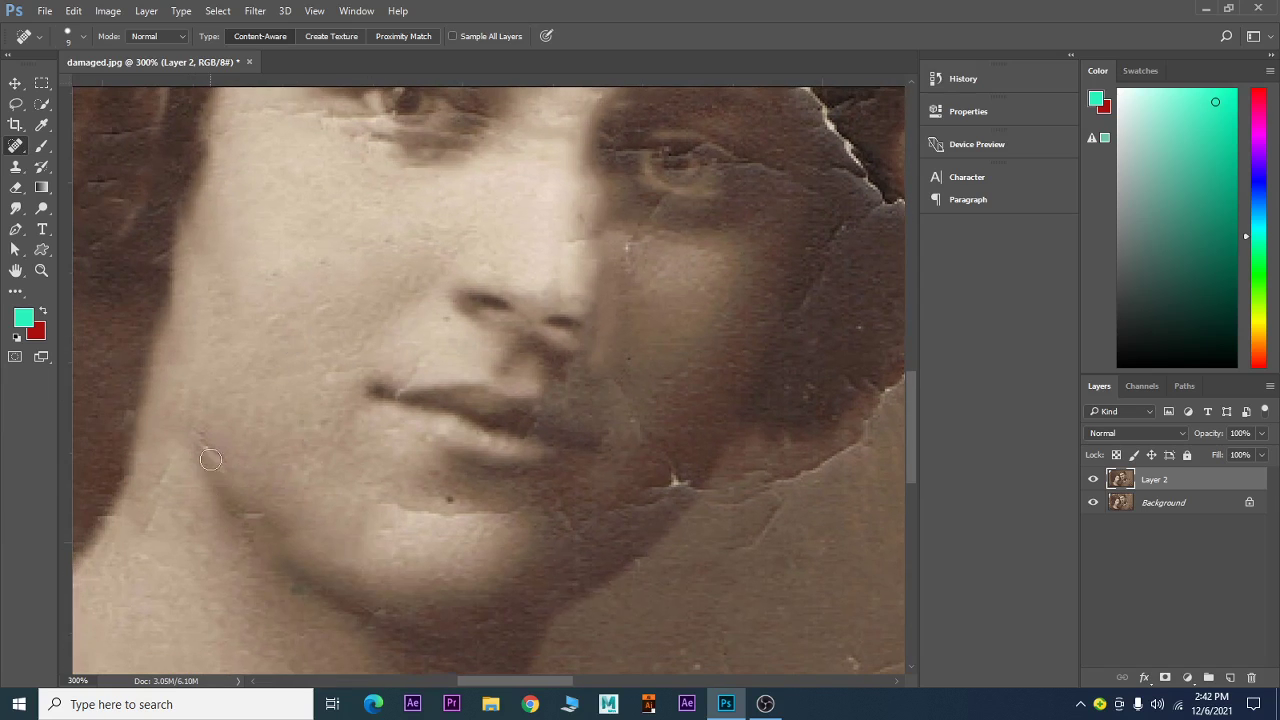
{"action": "left_click_drag", "start_coordinate": [198, 442], "coordinate": [252, 492]}
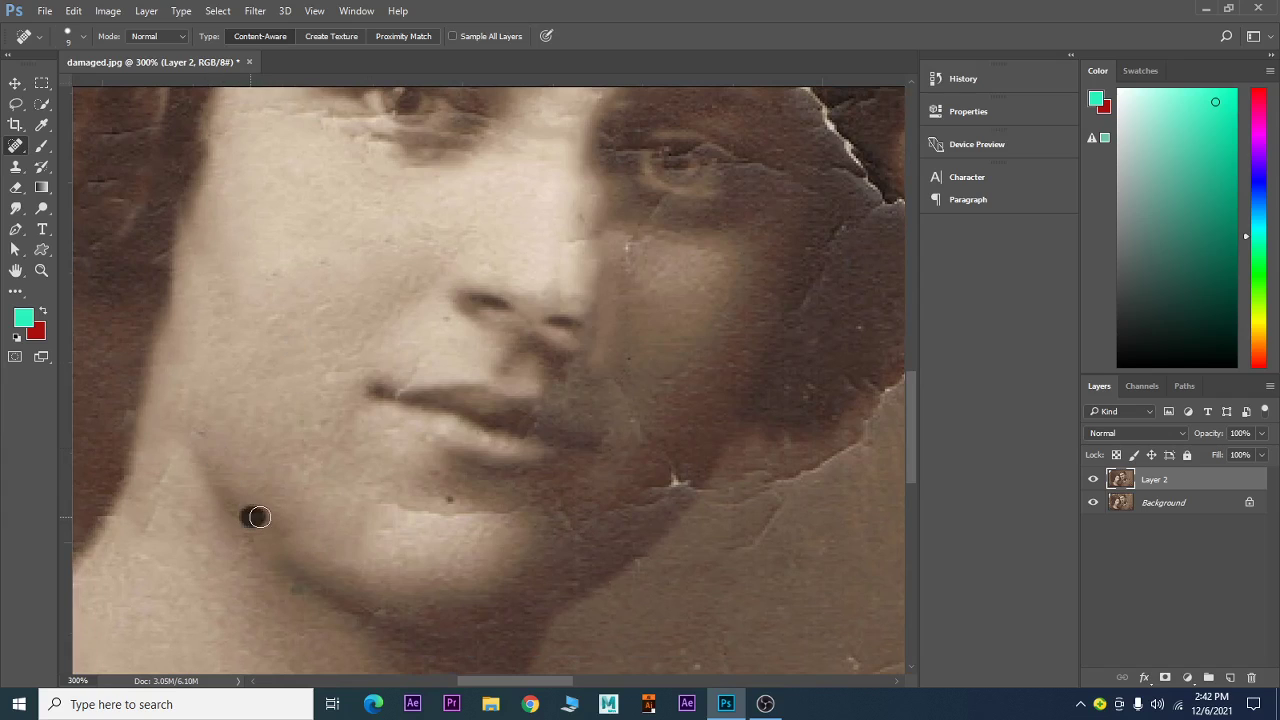
{"action": "mouse_move", "coordinate": [404, 509]}
{"action": "left_mouse_down"}
{"action": "mouse_move", "coordinate": [530, 512]}
{"action": "mouse_move", "coordinate": [316, 503]}
{"action": "left_mouse_up"}
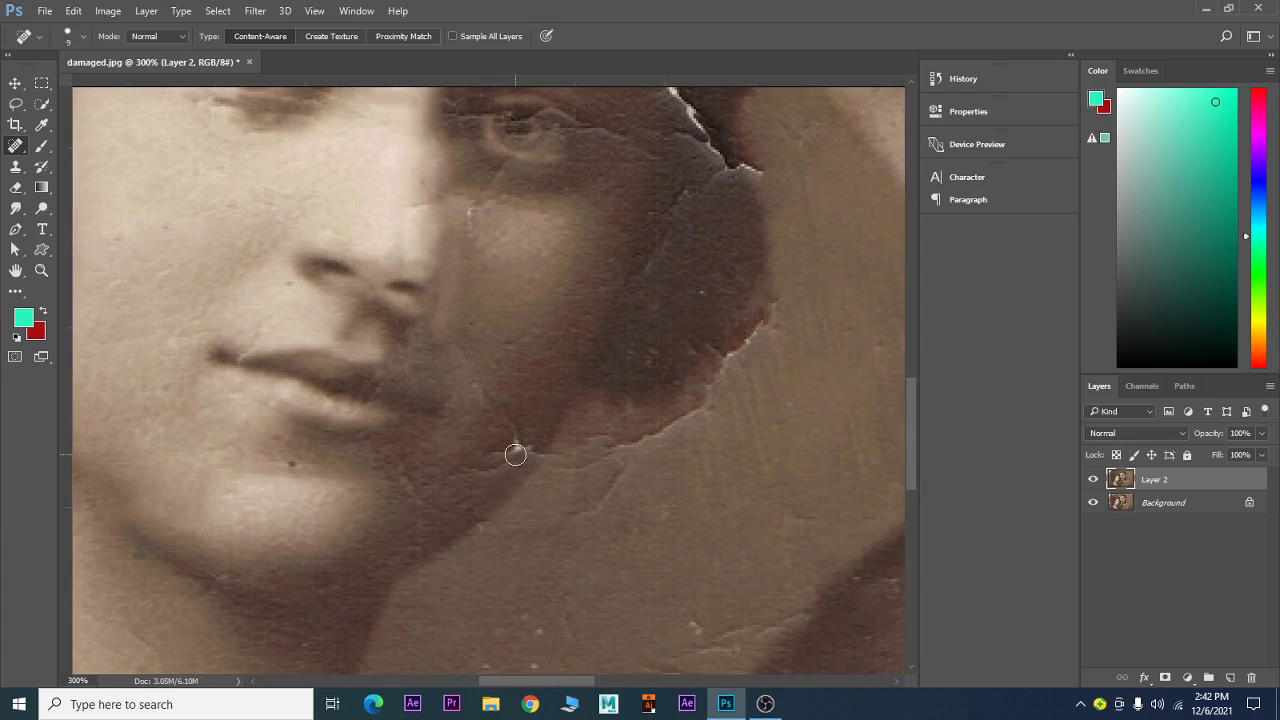
{"action": "mouse_move", "coordinate": [538, 434]}
{"action": "left_mouse_down"}
{"action": "mouse_move", "coordinate": [470, 476]}
{"action": "mouse_move", "coordinate": [405, 476]}
{"action": "left_mouse_up"}
{"action": "mouse_move", "coordinate": [509, 463]}
{"action": "left_mouse_down"}
{"action": "mouse_move", "coordinate": [515, 436]}
{"action": "mouse_move", "coordinate": [718, 382]}
{"action": "left_mouse_up"}
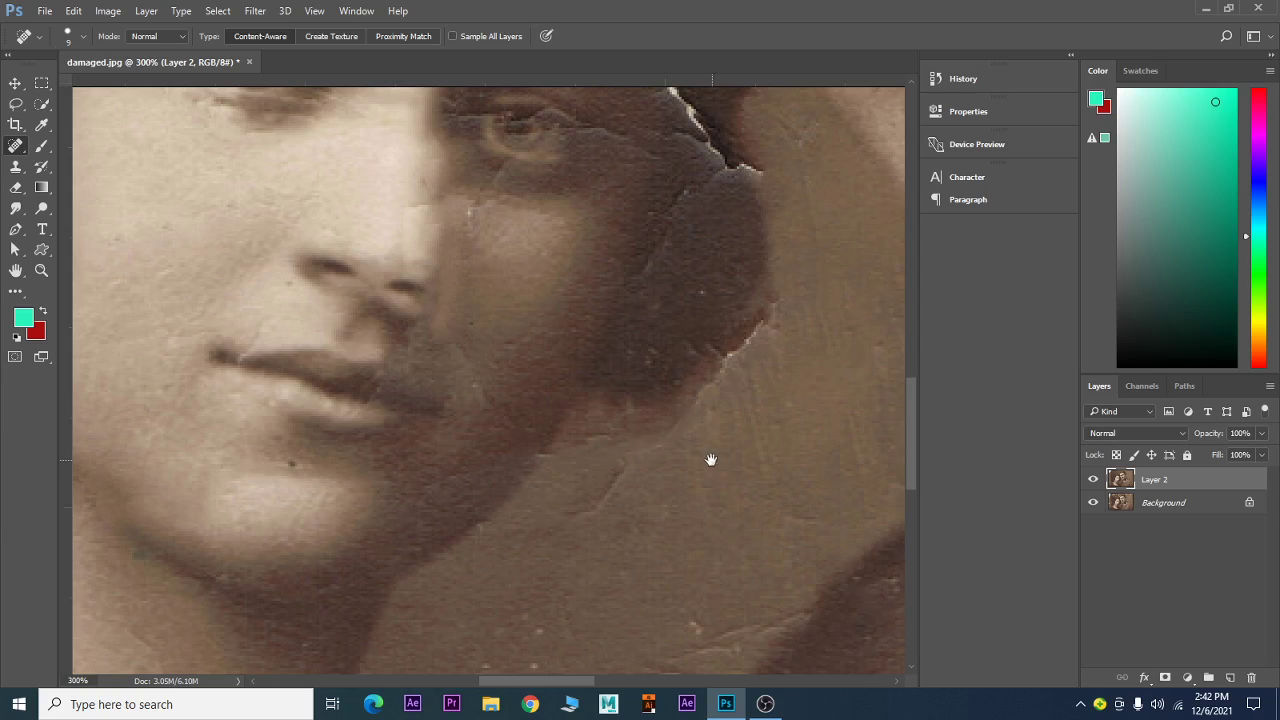
Heal the background cracks beside and below the woman's face and jaw.
{"action": "left_click_drag", "start_coordinate": [710, 459], "coordinate": [515, 500]}
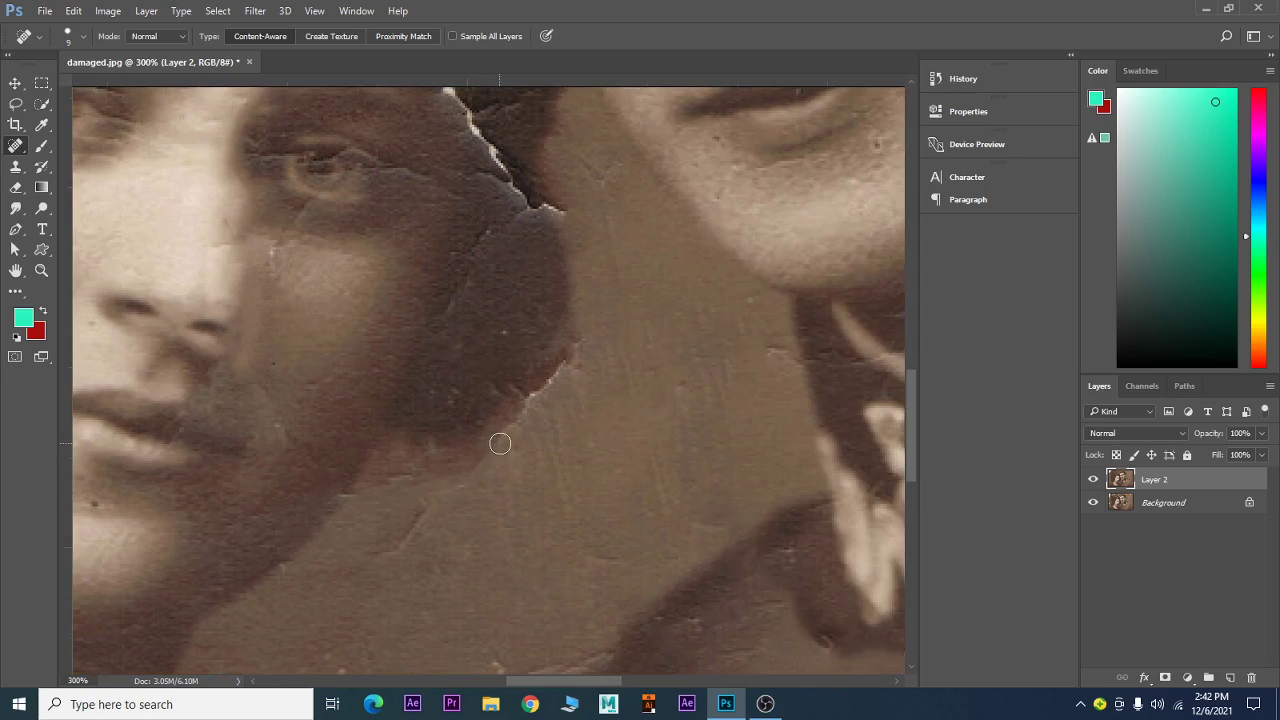
{"action": "mouse_move", "coordinate": [500, 443]}
{"action": "left_mouse_down"}
{"action": "mouse_move", "coordinate": [567, 358]}
{"action": "mouse_move", "coordinate": [578, 368]}
{"action": "left_mouse_up"}
{"action": "scroll", "coordinate": [534, 489], "scroll_direction": "down", "scroll_amount": 2}
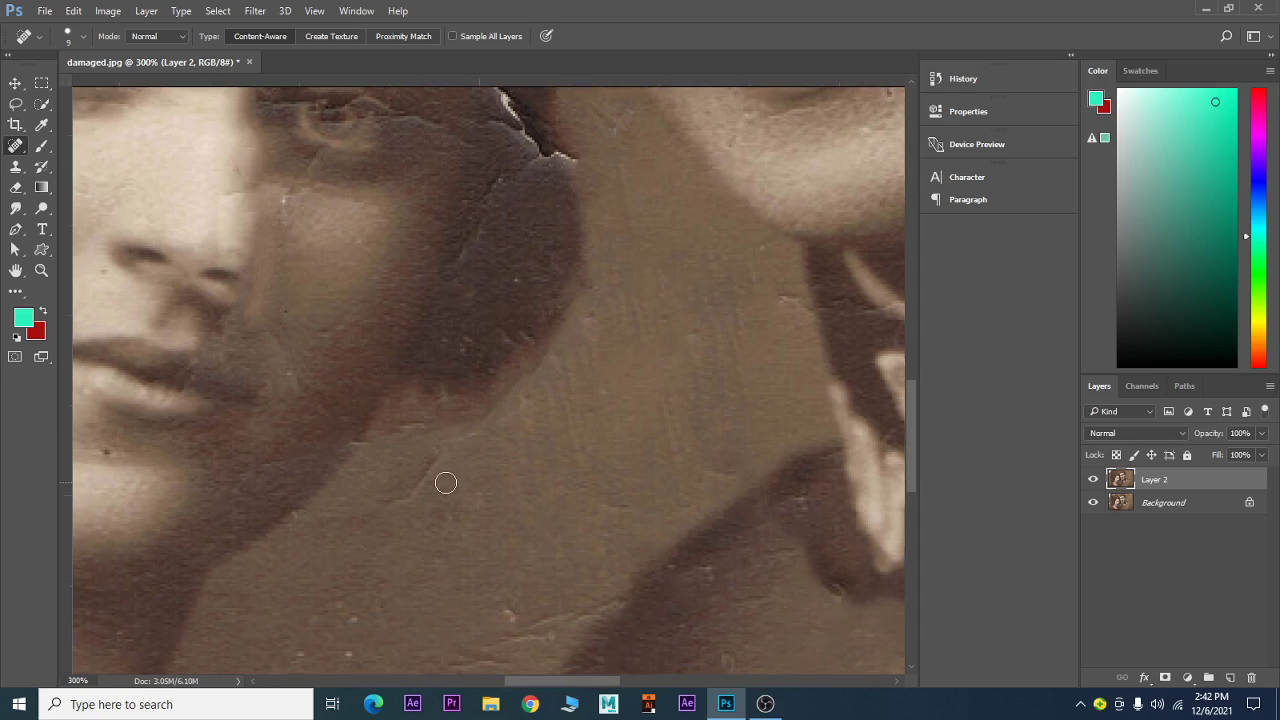
{"action": "left_click_drag", "start_coordinate": [437, 459], "coordinate": [385, 505]}
{"action": "mouse_move", "coordinate": [348, 554]}
{"action": "left_mouse_down"}
{"action": "mouse_move", "coordinate": [306, 489]}
{"action": "mouse_move", "coordinate": [317, 450]}
{"action": "left_mouse_up"}
{"action": "mouse_move", "coordinate": [346, 516]}
{"action": "left_mouse_down"}
{"action": "mouse_move", "coordinate": [414, 503]}
{"action": "mouse_move", "coordinate": [589, 429]}
{"action": "left_mouse_up"}
Heal the spots and cracks just below the man's lower lip.
{"action": "mouse_move", "coordinate": [630, 507]}
{"action": "left_mouse_down"}
{"action": "mouse_move", "coordinate": [614, 483]}
{"action": "mouse_move", "coordinate": [320, 491]}
{"action": "left_mouse_up"}
{"action": "mouse_move", "coordinate": [514, 406]}
{"action": "left_mouse_down"}
{"action": "mouse_move", "coordinate": [471, 530]}
{"action": "mouse_move", "coordinate": [514, 571]}
{"action": "left_mouse_up"}
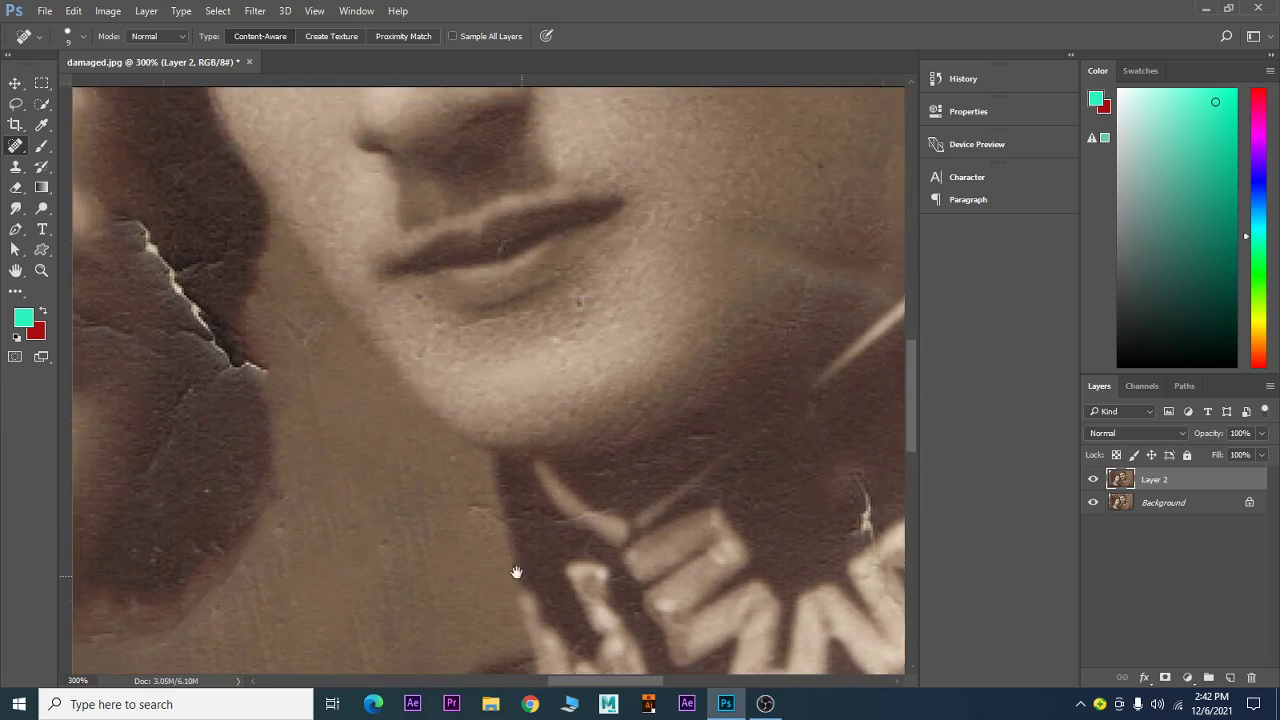
{"action": "left_click_drag", "start_coordinate": [489, 460], "coordinate": [426, 509]}
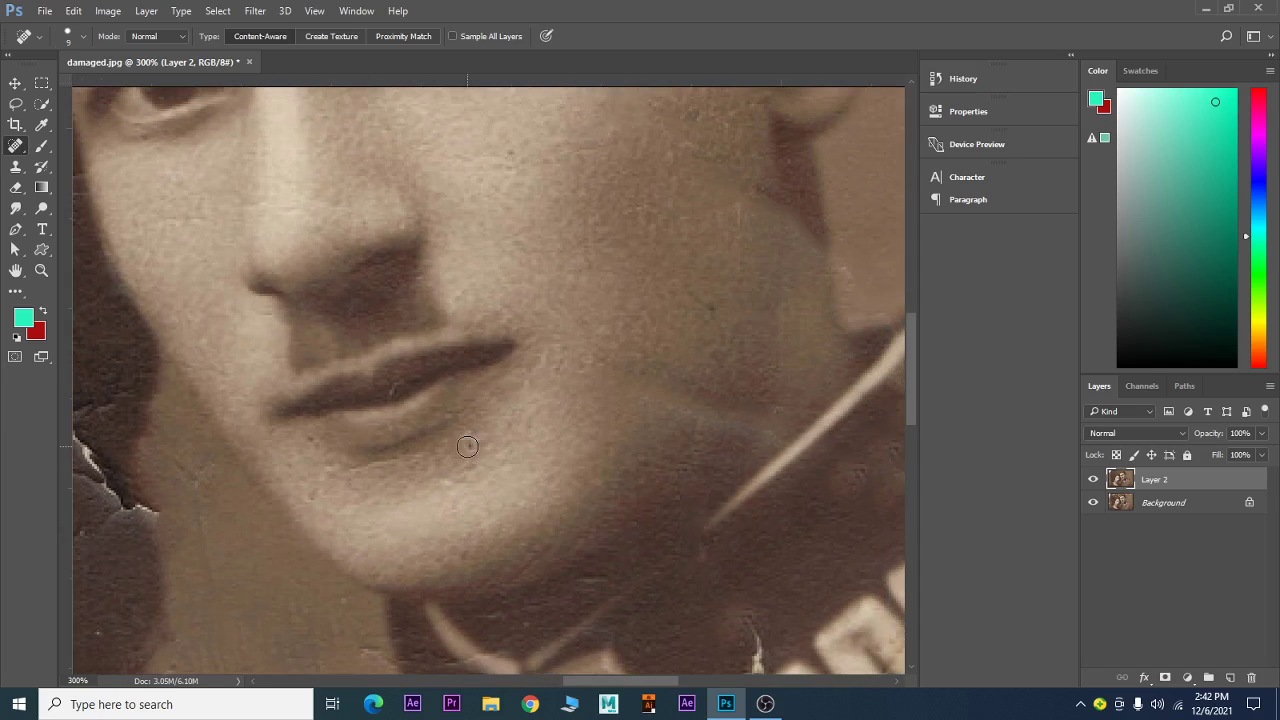
{"action": "left_click", "coordinate": [467, 446]}
{"action": "left_click", "coordinate": [308, 445]}
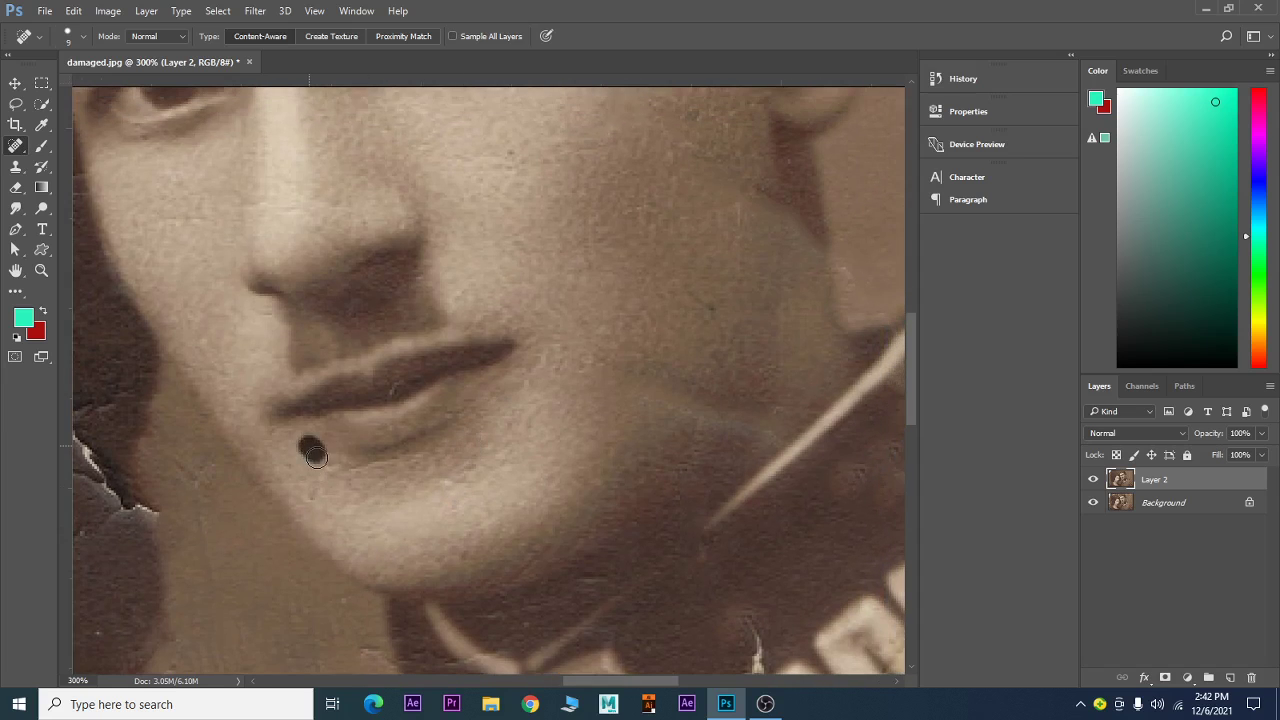
{"action": "left_click_drag", "start_coordinate": [338, 472], "coordinate": [445, 452]}
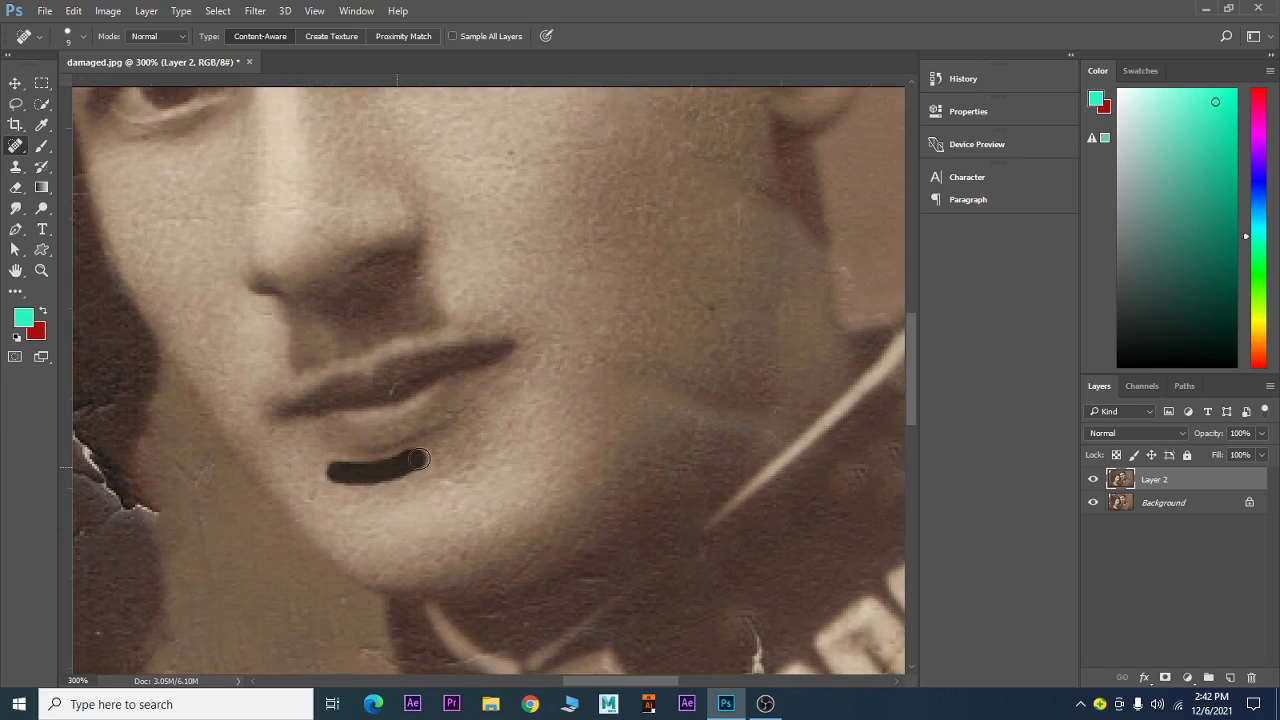
{"action": "mouse_move", "coordinate": [565, 457]}
{"action": "left_mouse_down"}
{"action": "mouse_move", "coordinate": [595, 512]}
{"action": "mouse_move", "coordinate": [594, 586]}
{"action": "left_mouse_up"}
Heal the cracks beside the man's inner eye corner and between his brows and forehead.
{"action": "left_click_drag", "start_coordinate": [500, 530], "coordinate": [500, 580]}
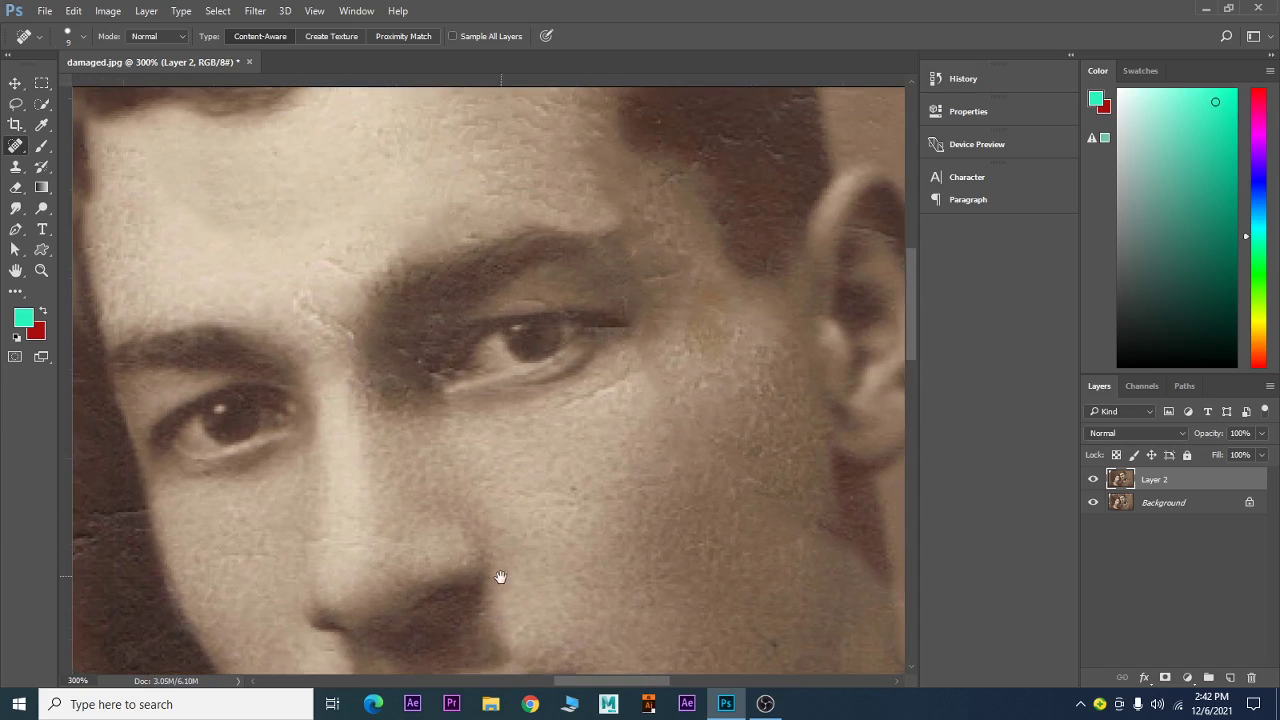
{"action": "left_click_drag", "start_coordinate": [406, 363], "coordinate": [418, 372]}
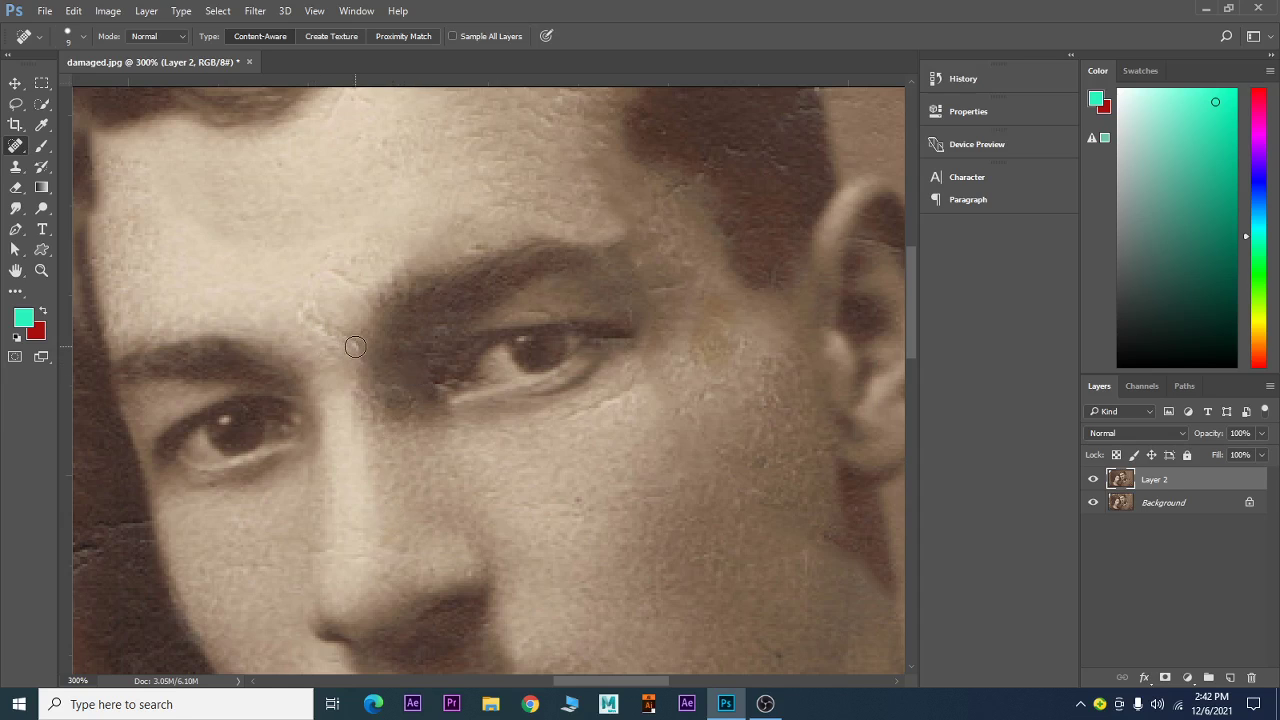
{"action": "mouse_move", "coordinate": [355, 346]}
{"action": "left_mouse_down"}
{"action": "mouse_move", "coordinate": [302, 305]}
{"action": "mouse_move", "coordinate": [370, 290]}
{"action": "left_mouse_up"}
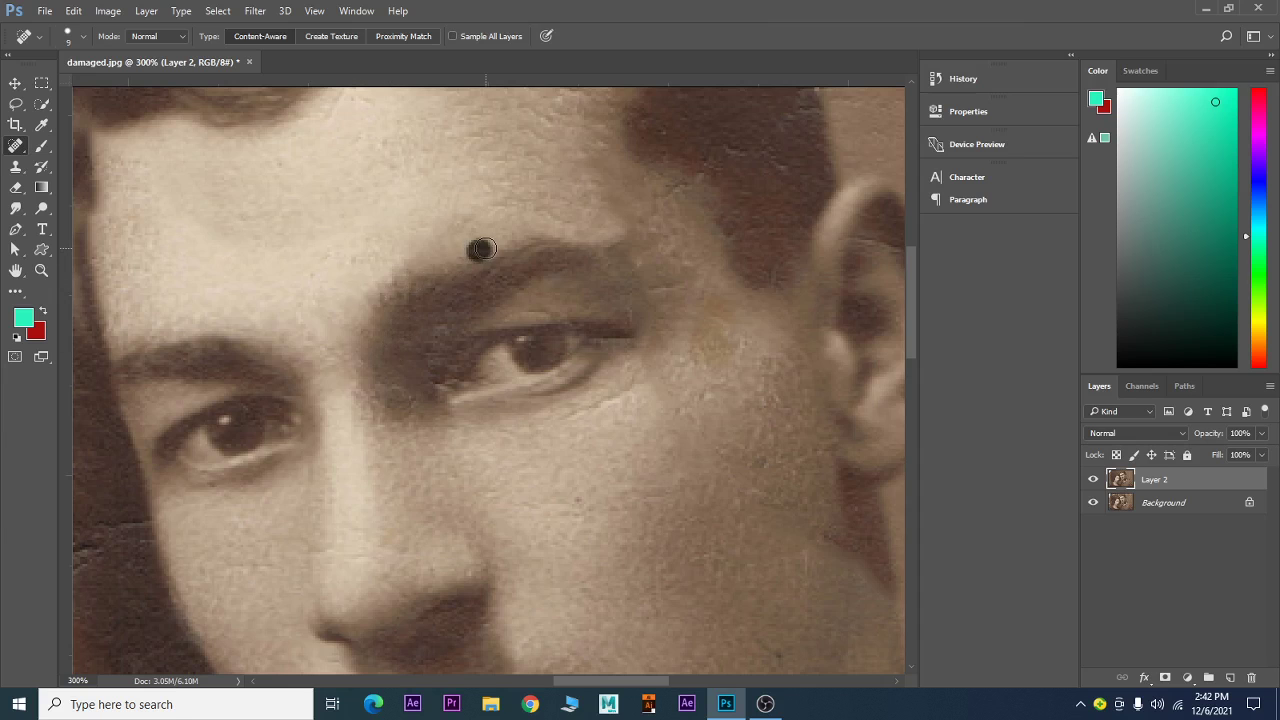
{"action": "mouse_move", "coordinate": [509, 343]}
{"action": "left_mouse_down"}
{"action": "mouse_move", "coordinate": [626, 494]}
{"action": "mouse_move", "coordinate": [370, 585]}
{"action": "mouse_move", "coordinate": [357, 414]}
{"action": "left_mouse_up"}
{"action": "scroll", "coordinate": [372, 275], "scroll_direction": "up", "scroll_amount": 3}
Heal the cracks running through the man's hair and along his hairline fringe.
{"action": "left_click_drag", "start_coordinate": [370, 212], "coordinate": [406, 189]}
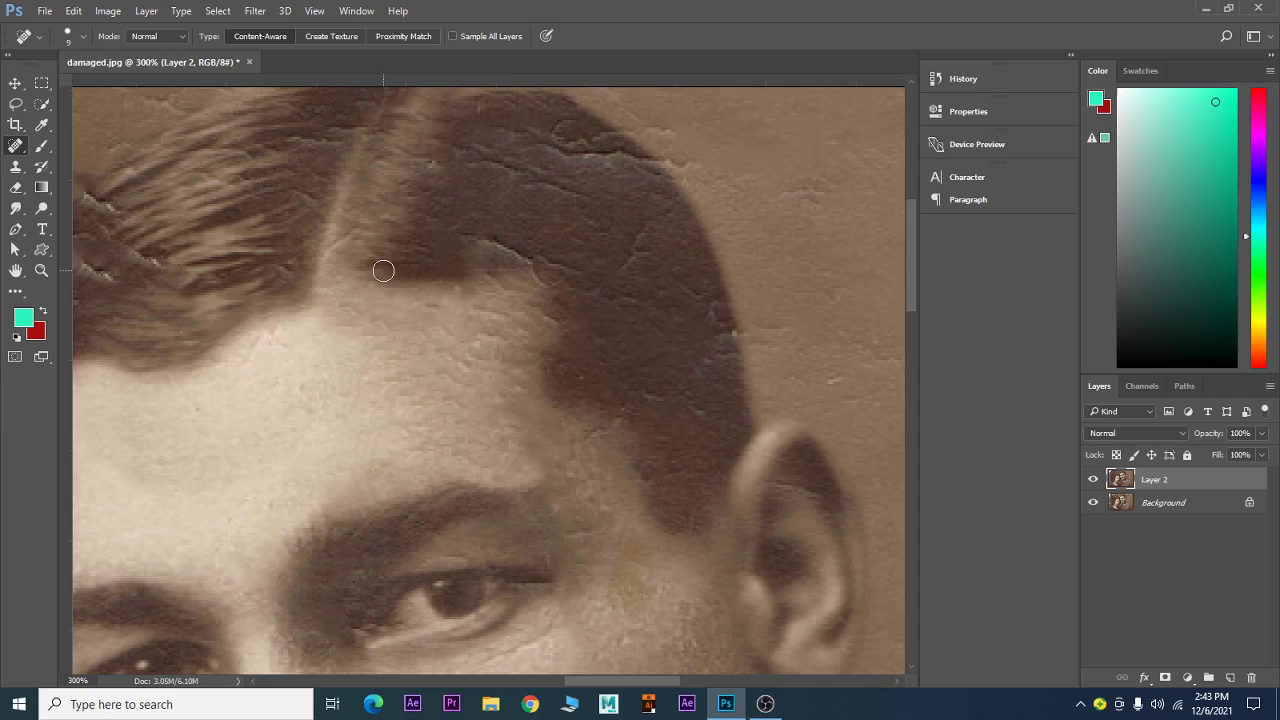
{"action": "mouse_move", "coordinate": [487, 247]}
{"action": "left_mouse_down"}
{"action": "mouse_move", "coordinate": [578, 270]}
{"action": "mouse_move", "coordinate": [626, 263]}
{"action": "mouse_move", "coordinate": [652, 216]}
{"action": "left_mouse_up"}
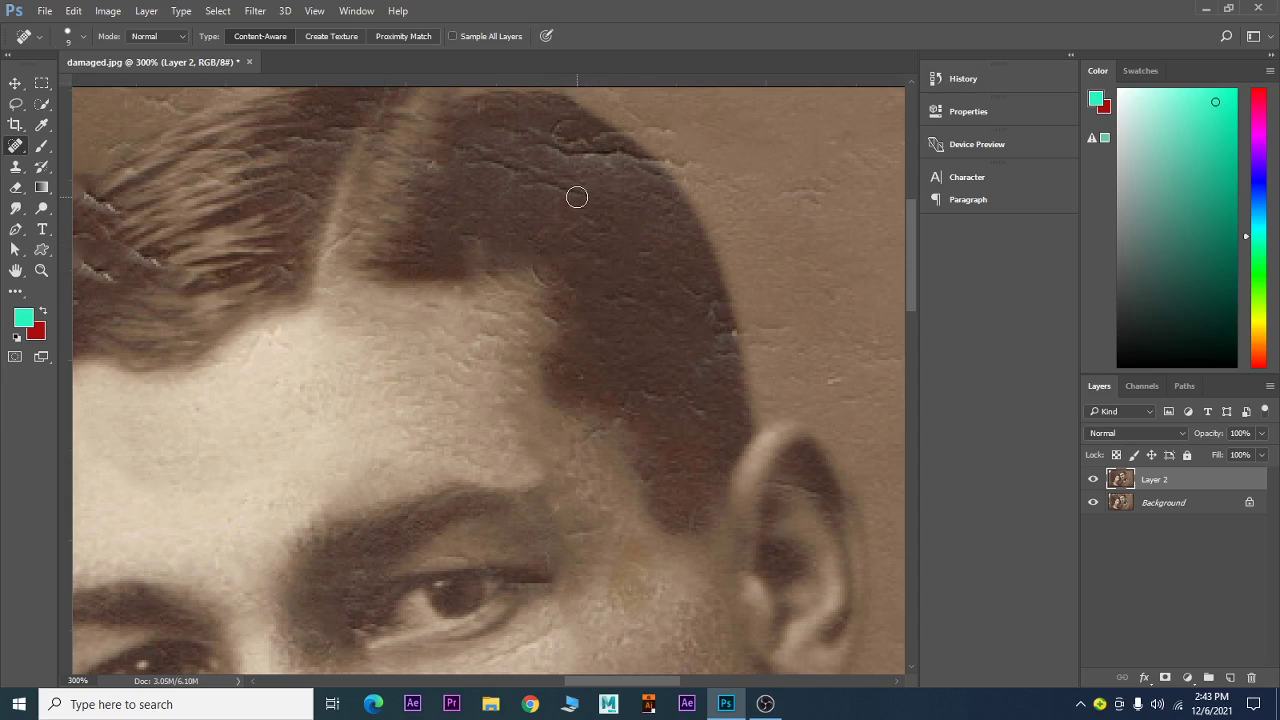
{"action": "left_click_drag", "start_coordinate": [577, 197], "coordinate": [501, 169]}
{"action": "left_click_drag", "start_coordinate": [473, 165], "coordinate": [474, 165]}
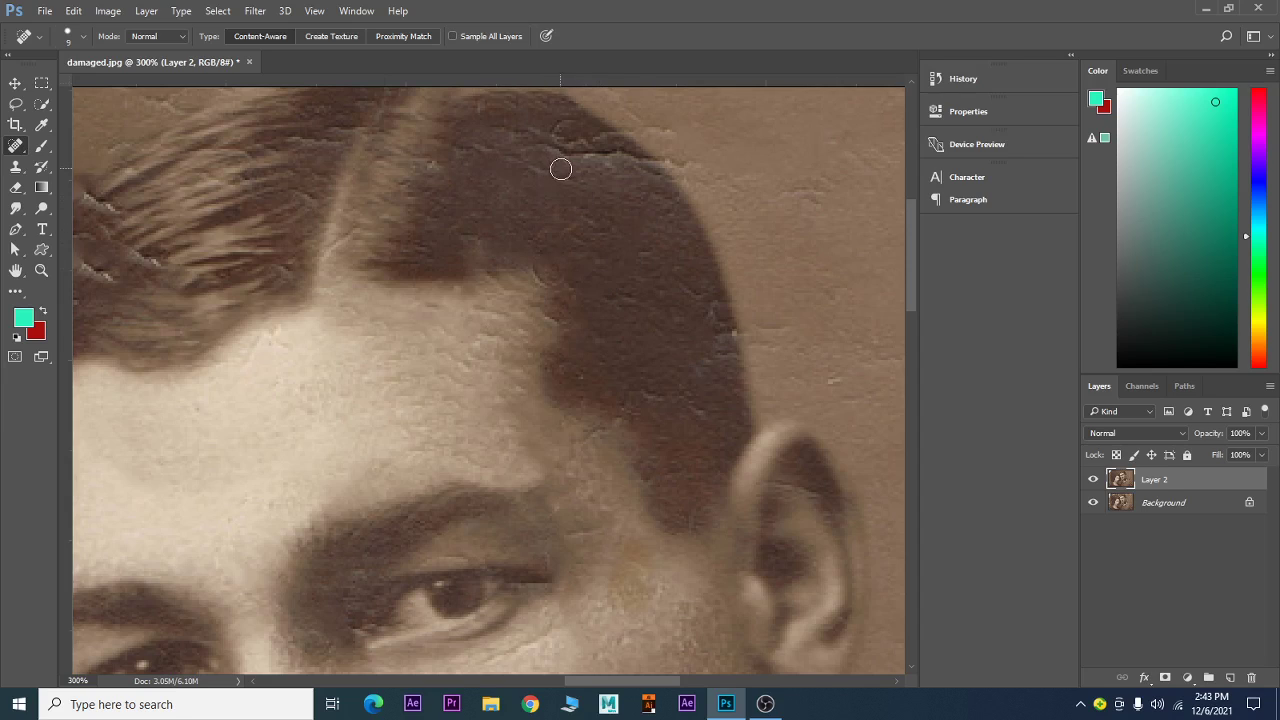
{"action": "left_click_drag", "start_coordinate": [653, 164], "coordinate": [538, 143]}
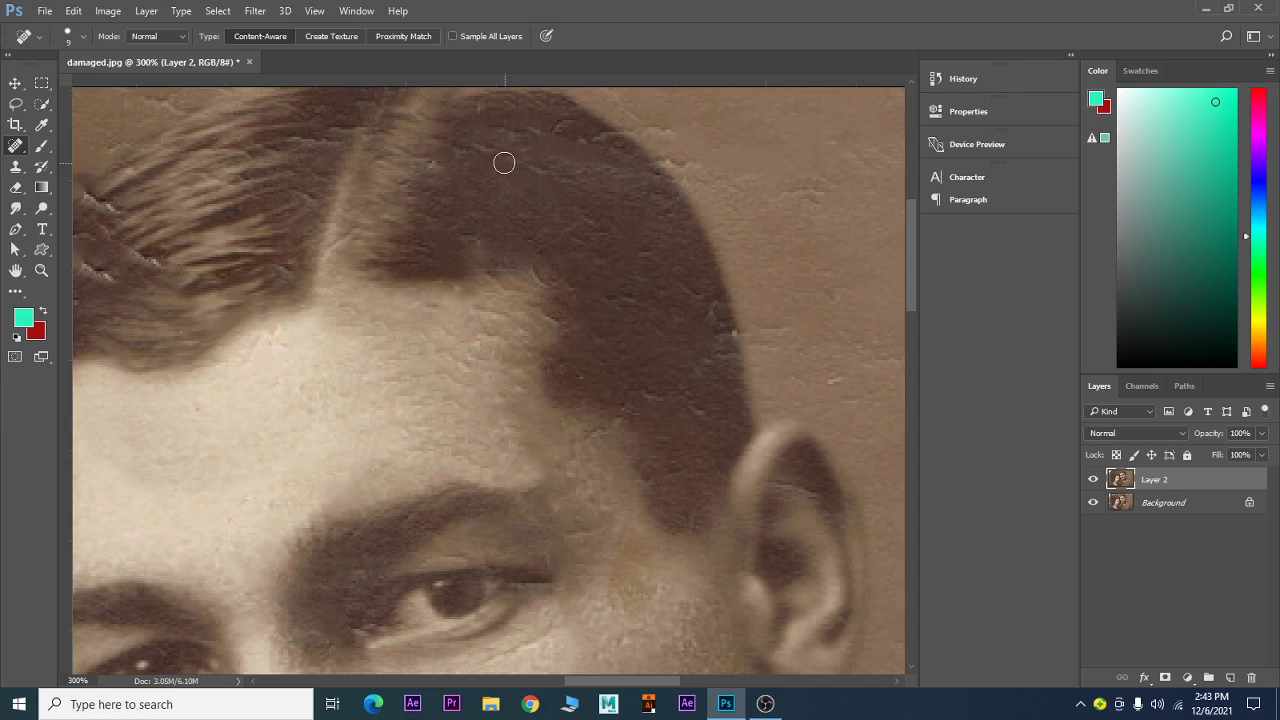
{"action": "left_click_drag", "start_coordinate": [503, 162], "coordinate": [430, 132]}
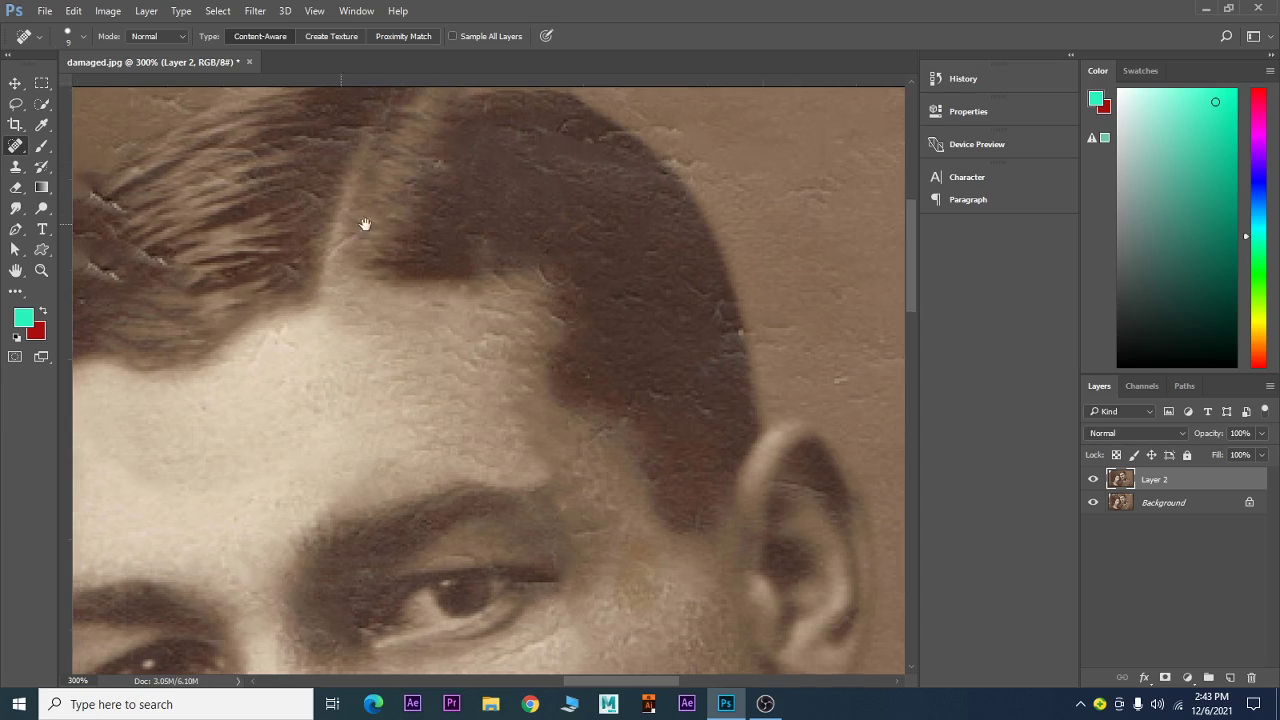
{"action": "left_click_drag", "start_coordinate": [365, 224], "coordinate": [504, 229]}
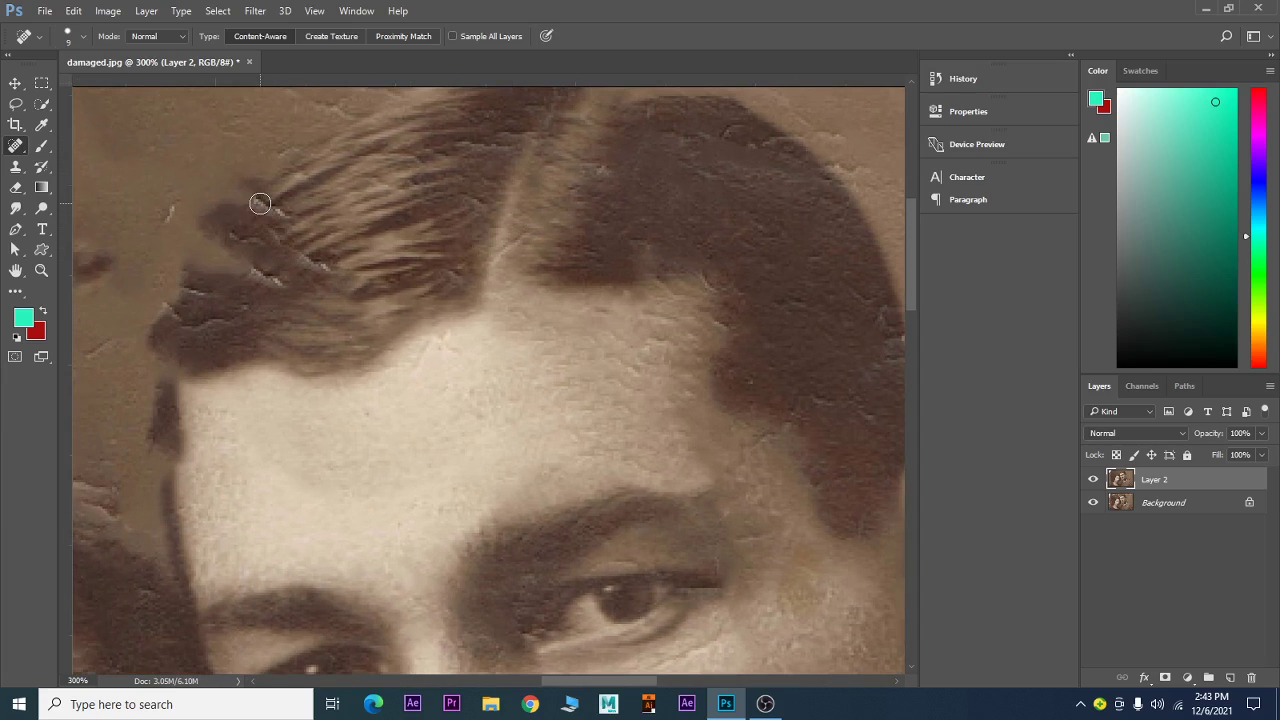
{"action": "left_click_drag", "start_coordinate": [259, 204], "coordinate": [290, 215]}
{"action": "left_click_drag", "start_coordinate": [328, 275], "coordinate": [266, 236]}
{"action": "mouse_move", "coordinate": [288, 291]}
{"action": "left_mouse_down"}
{"action": "mouse_move", "coordinate": [259, 274]}
{"action": "mouse_move", "coordinate": [184, 290]}
{"action": "left_mouse_up"}
{"action": "left_click_drag", "start_coordinate": [229, 327], "coordinate": [160, 305]}
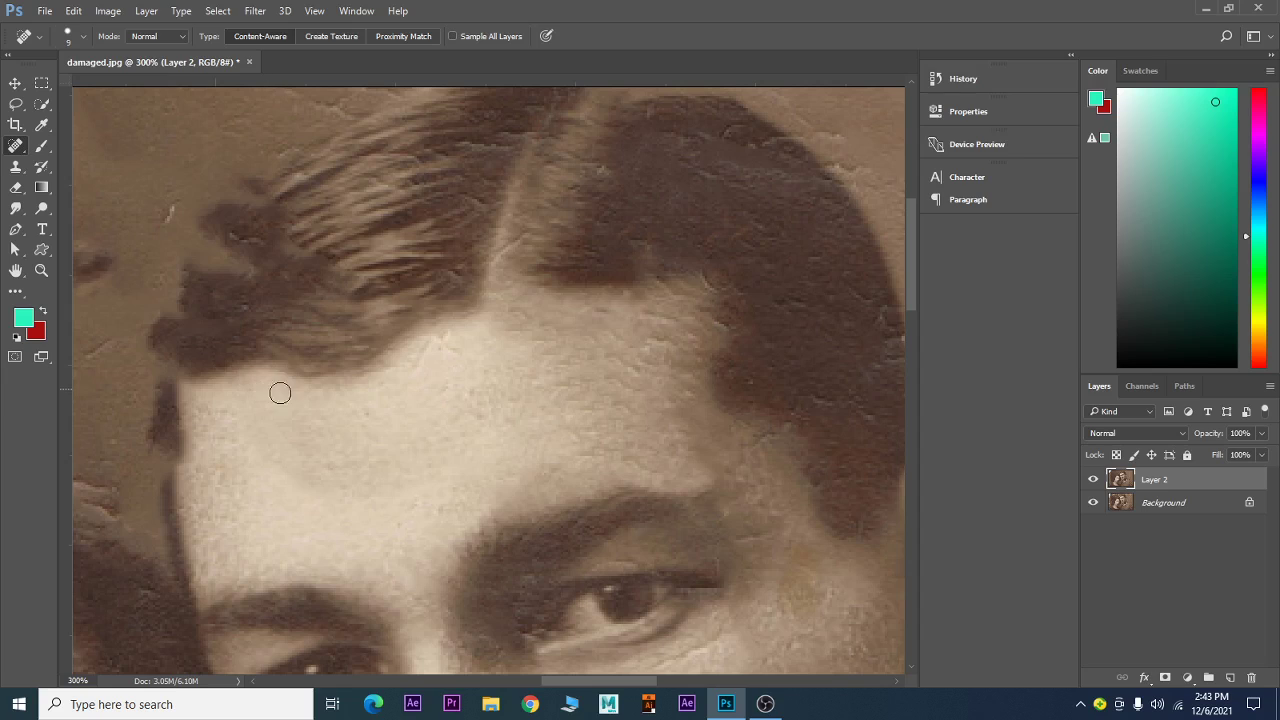
With the Clone Stamp sampled from the man's hair, paint over the damaged hair edge.
{"action": "left_click", "coordinate": [300, 274], "text": "alt"}
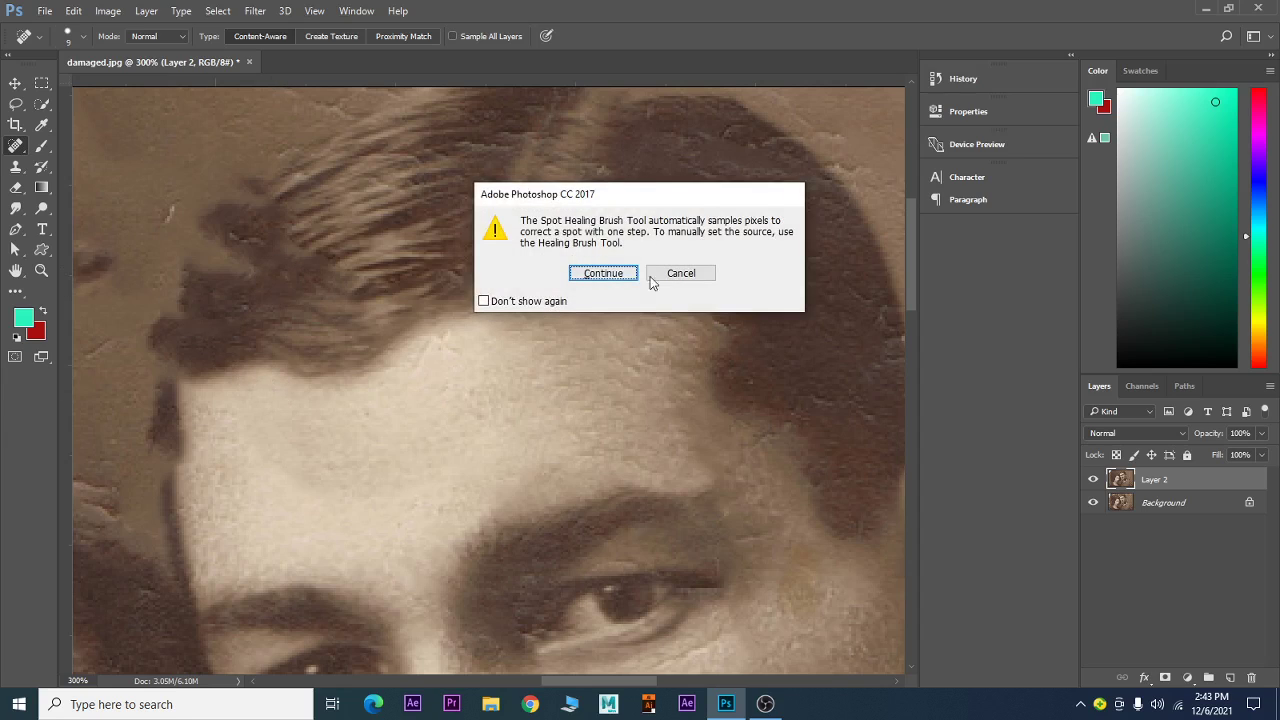
{"action": "left_click", "coordinate": [686, 280]}
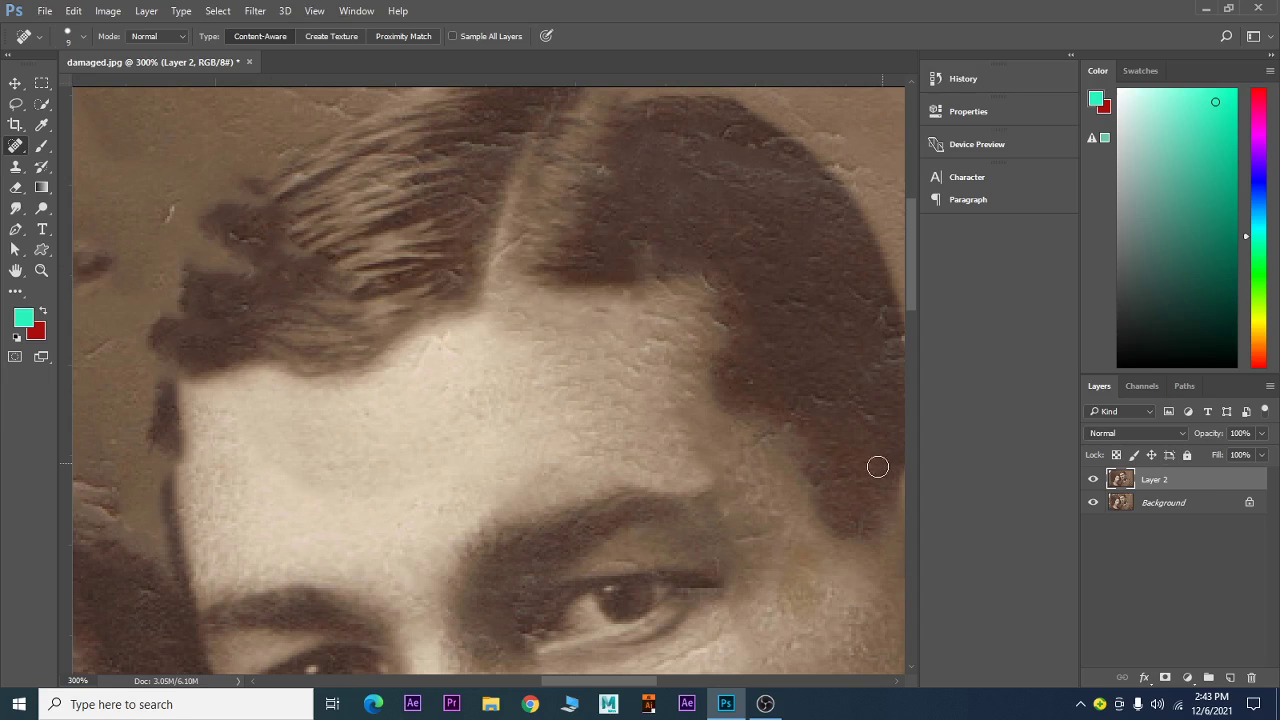
{"action": "left_click", "coordinate": [15, 166]}
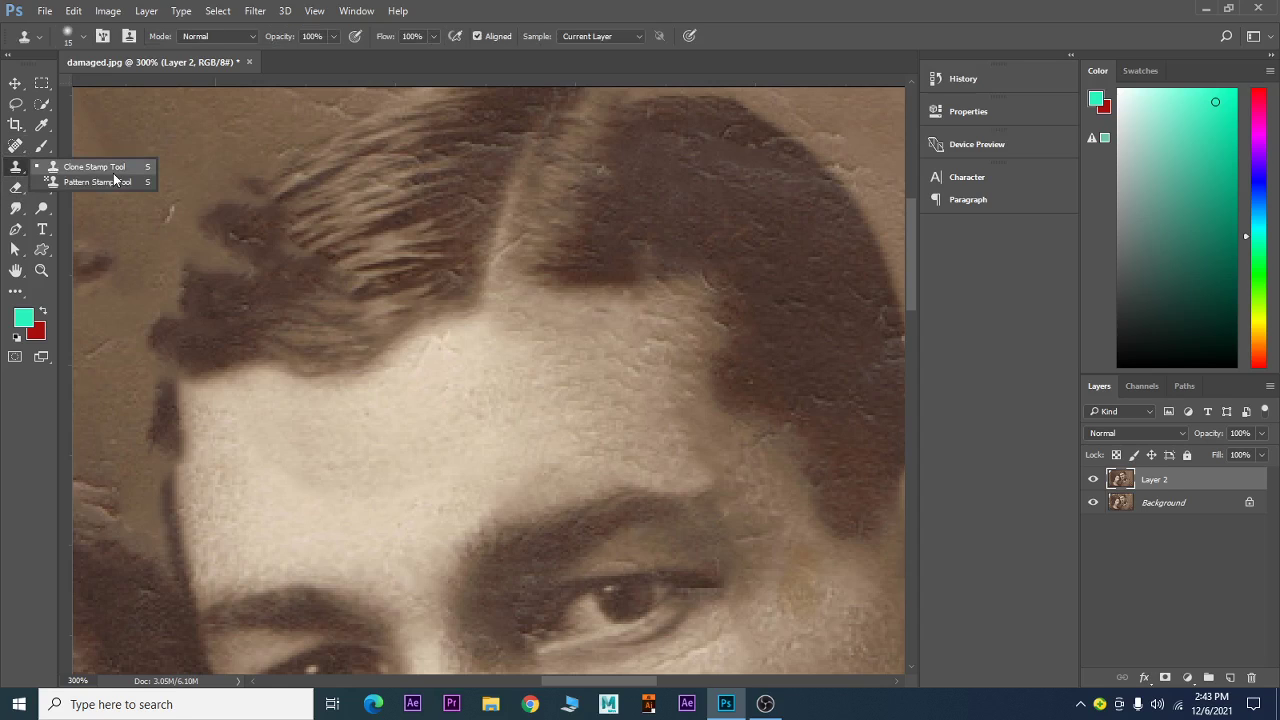
{"action": "left_click", "coordinate": [284, 275], "text": "alt"}
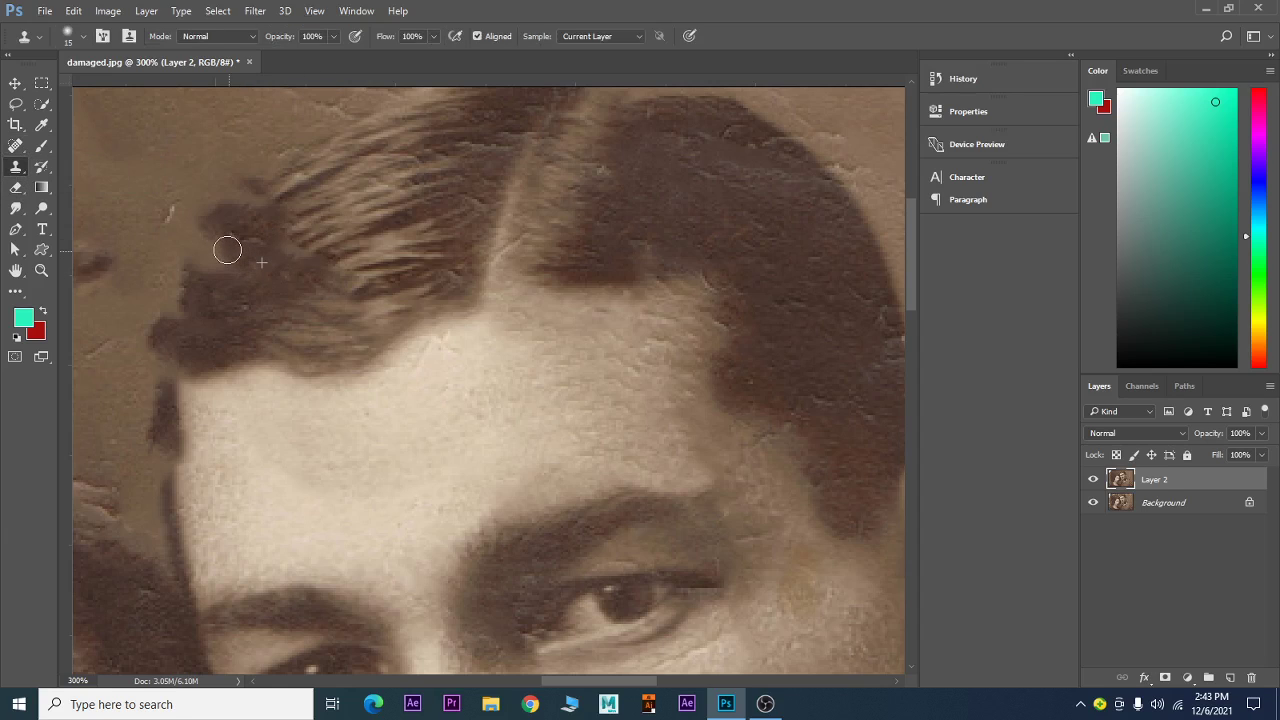
{"action": "mouse_move", "coordinate": [250, 267]}
{"action": "left_mouse_down"}
{"action": "mouse_move", "coordinate": [263, 271]}
{"action": "mouse_move", "coordinate": [229, 269]}
{"action": "mouse_move", "coordinate": [206, 234]}
{"action": "mouse_move", "coordinate": [232, 264]}
{"action": "mouse_move", "coordinate": [200, 257]}
{"action": "mouse_move", "coordinate": [225, 289]}
{"action": "mouse_move", "coordinate": [197, 251]}
{"action": "left_mouse_up"}
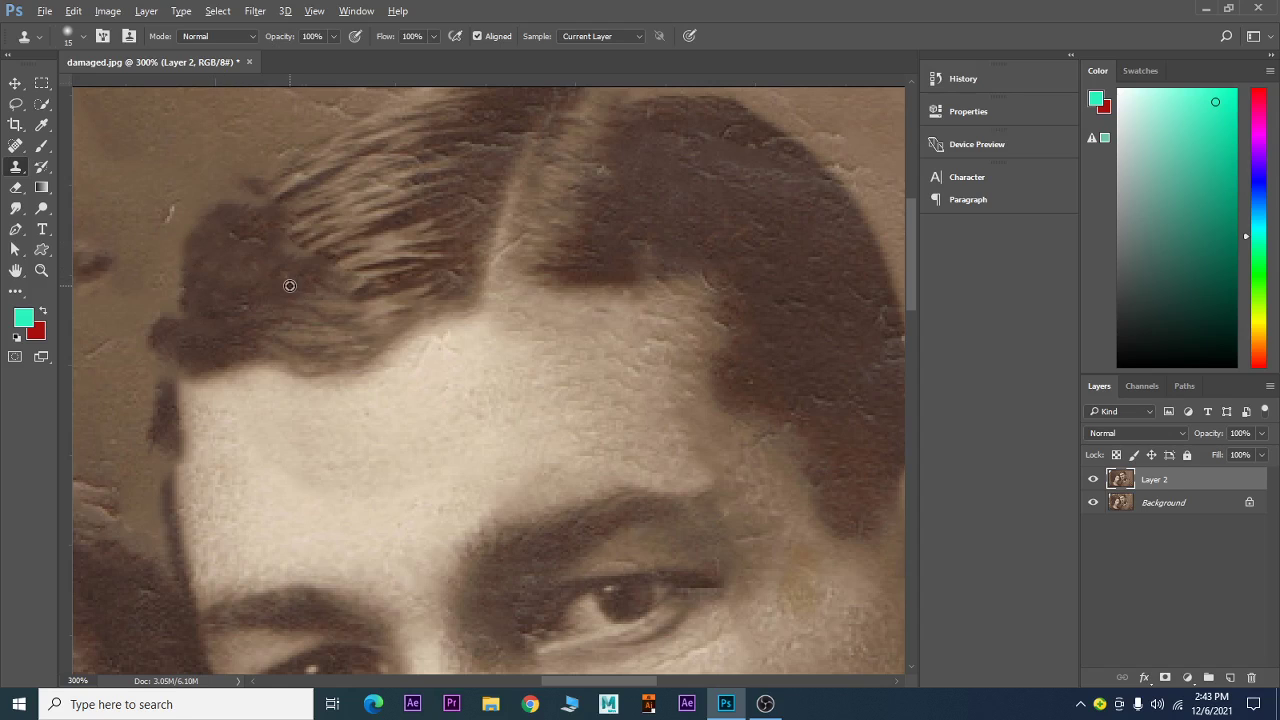
{"action": "left_click_drag", "start_coordinate": [285, 282], "coordinate": [243, 266]}
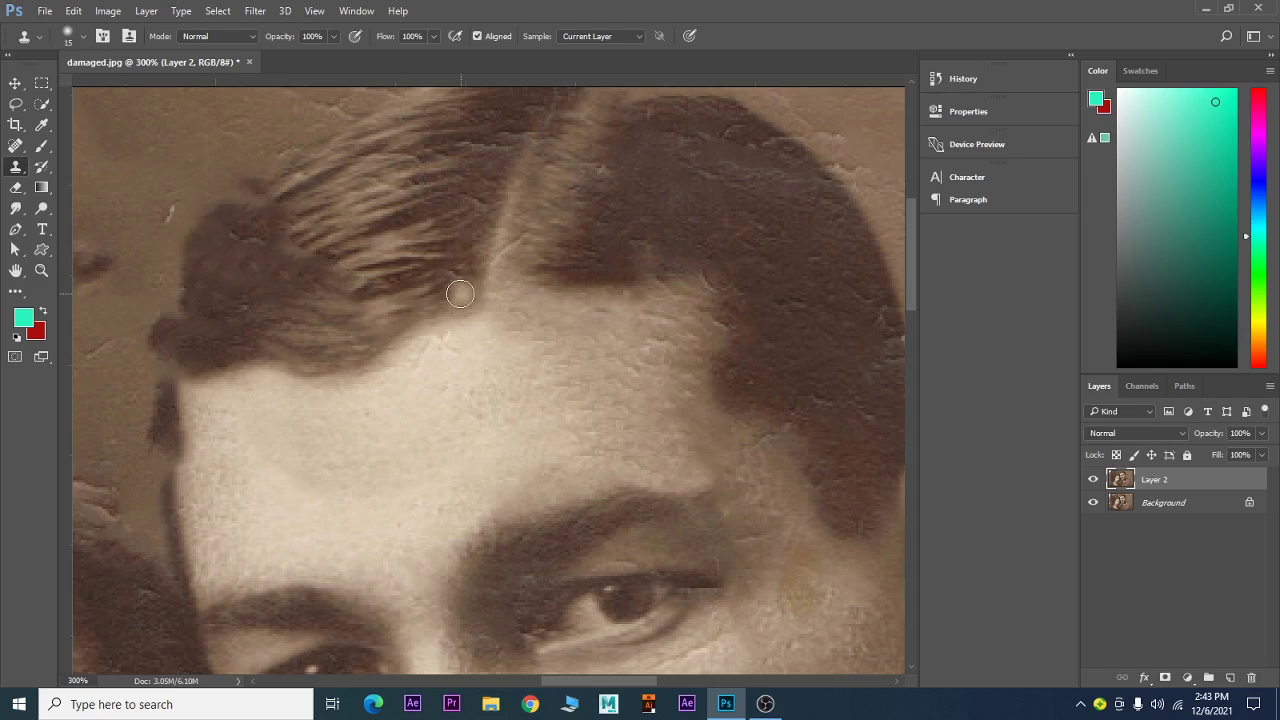
Clone background texture over the dark blemish left of the man's hair.
{"action": "mouse_move", "coordinate": [375, 293]}
{"action": "left_mouse_down"}
{"action": "mouse_move", "coordinate": [436, 400]}
{"action": "mouse_move", "coordinate": [418, 396]}
{"action": "left_mouse_up"}
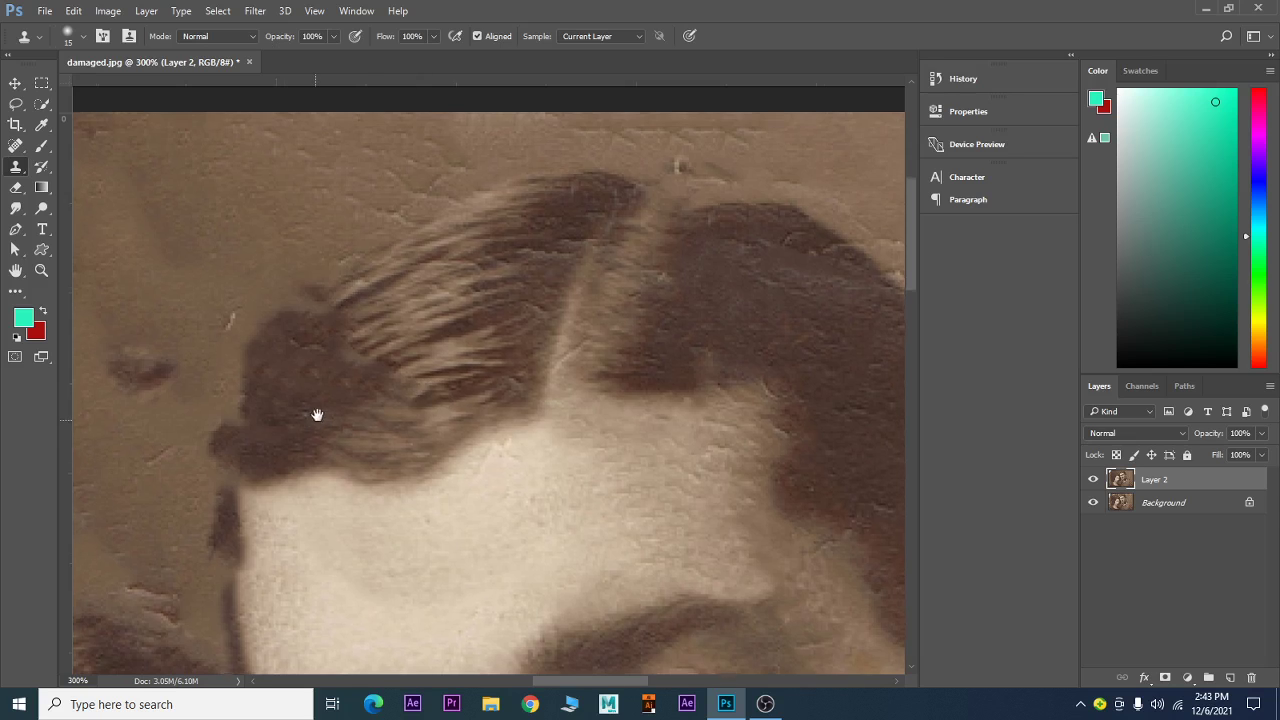
{"action": "left_click_drag", "start_coordinate": [334, 431], "coordinate": [526, 340]}
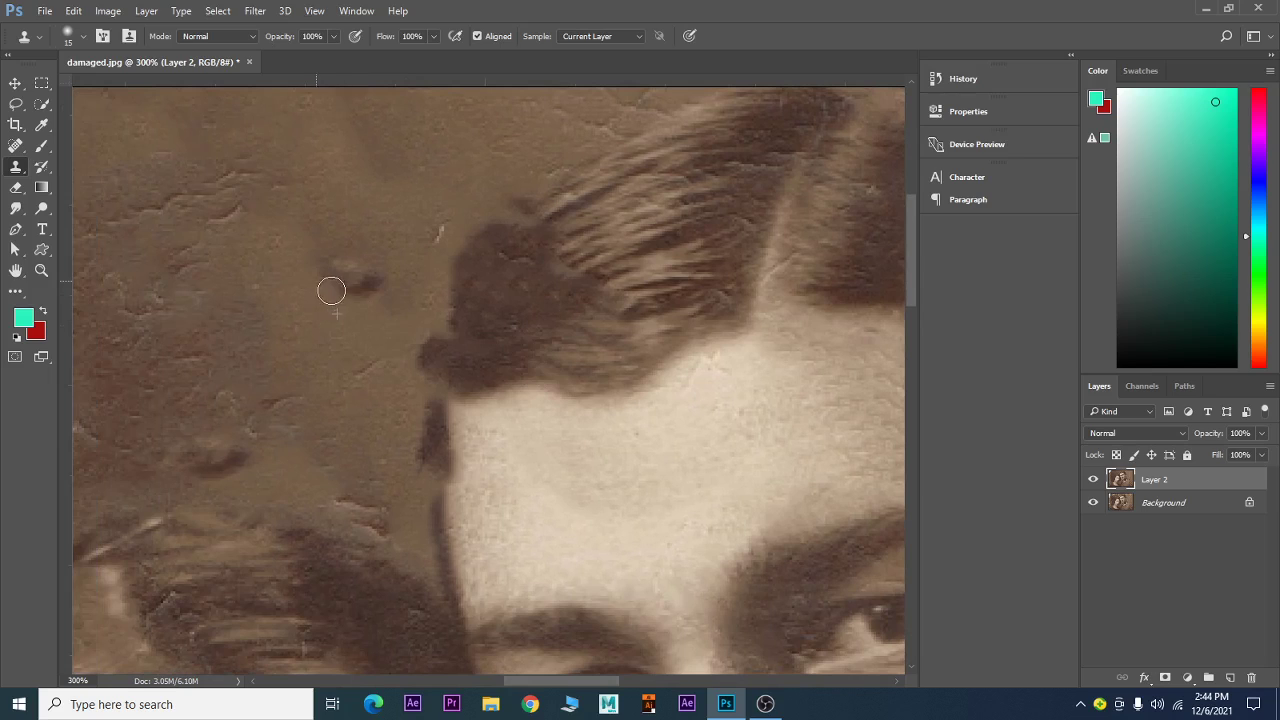
{"action": "mouse_move", "coordinate": [331, 289]}
{"action": "left_mouse_down"}
{"action": "mouse_move", "coordinate": [365, 293]}
{"action": "mouse_move", "coordinate": [316, 268]}
{"action": "left_mouse_up"}
{"action": "left_click", "coordinate": [374, 320], "text": "alt"}
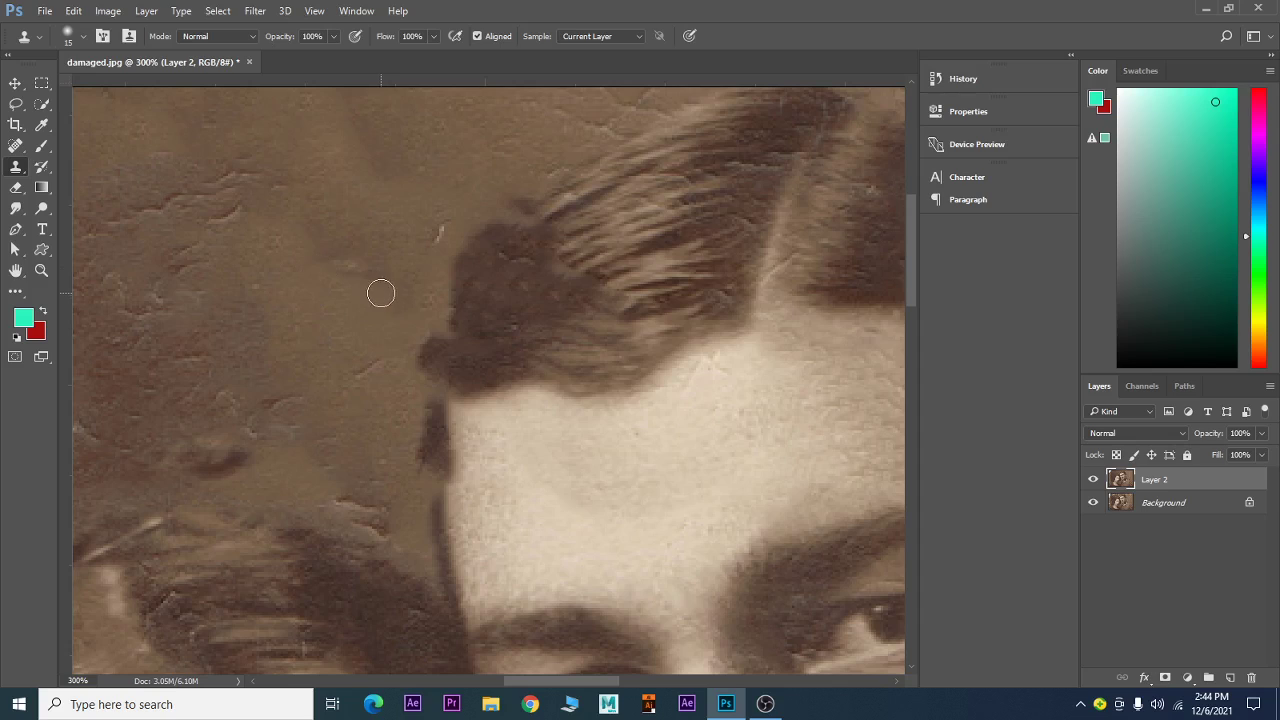
{"action": "mouse_move", "coordinate": [380, 293]}
{"action": "left_mouse_down"}
{"action": "mouse_move", "coordinate": [386, 283]}
{"action": "mouse_move", "coordinate": [329, 266]}
{"action": "left_mouse_up"}
Resample the background repeatedly and clone out the marks further up and left.
{"action": "left_click", "coordinate": [278, 236], "text": "alt"}
{"action": "left_click_drag", "start_coordinate": [260, 204], "coordinate": [251, 207]}
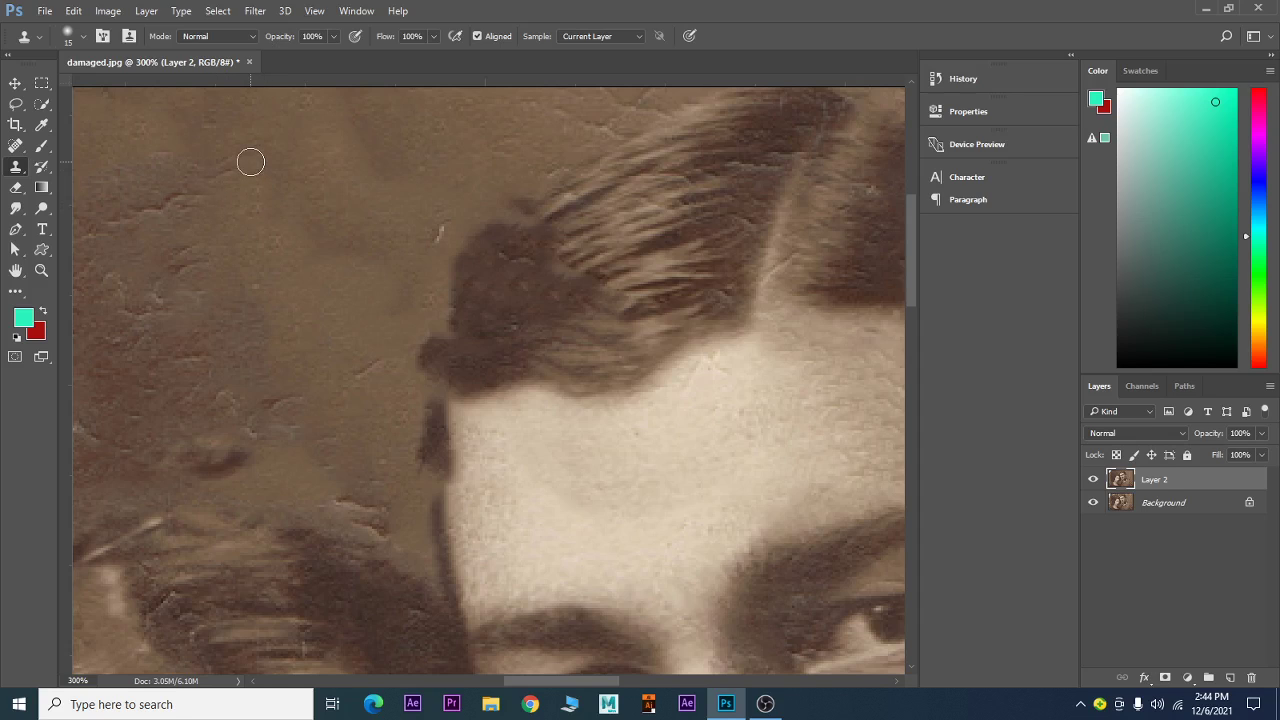
{"action": "mouse_move", "coordinate": [214, 177]}
{"action": "left_mouse_down"}
{"action": "mouse_move", "coordinate": [186, 205]}
{"action": "mouse_move", "coordinate": [114, 224]}
{"action": "left_mouse_up"}
{"action": "left_click", "coordinate": [222, 195], "text": "alt"}
{"action": "left_click", "coordinate": [218, 215], "text": "alt"}
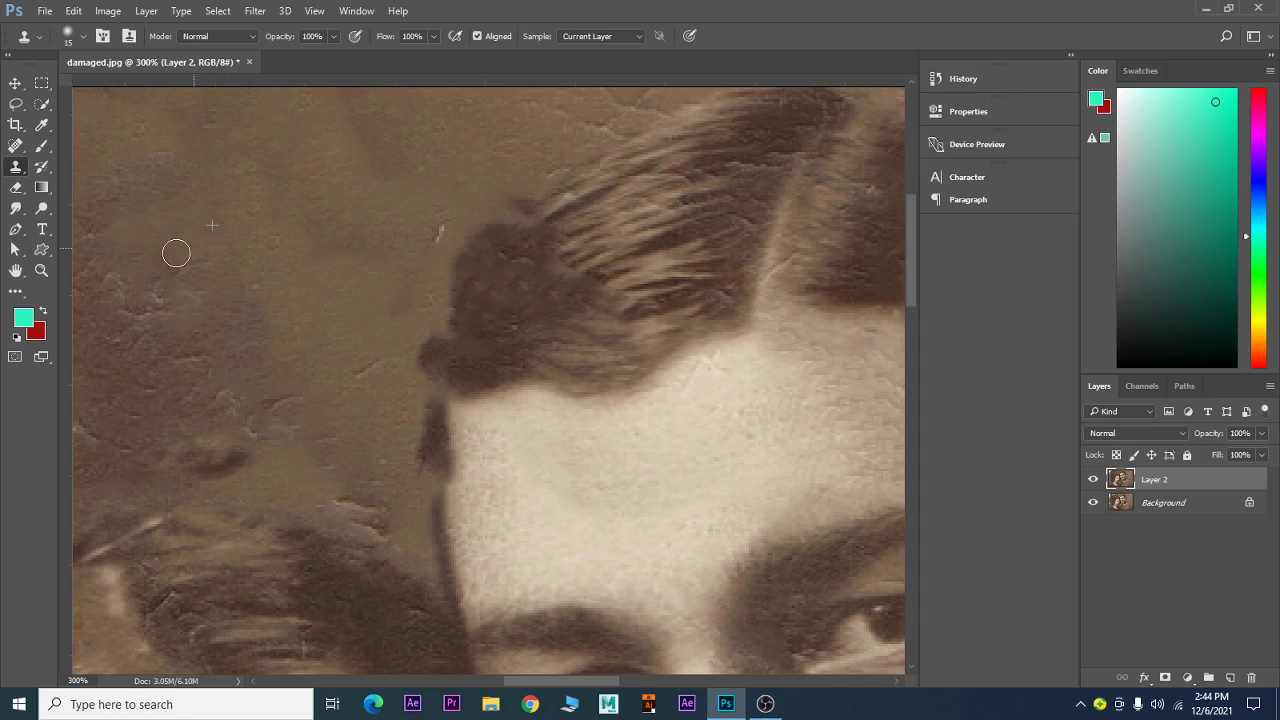
{"action": "left_click_drag", "start_coordinate": [194, 255], "coordinate": [158, 303]}
{"action": "left_click", "coordinate": [194, 263], "text": "alt"}
{"action": "mouse_move", "coordinate": [240, 289]}
{"action": "left_mouse_down"}
{"action": "mouse_move", "coordinate": [308, 305]}
{"action": "mouse_move", "coordinate": [342, 183]}
{"action": "left_mouse_up"}
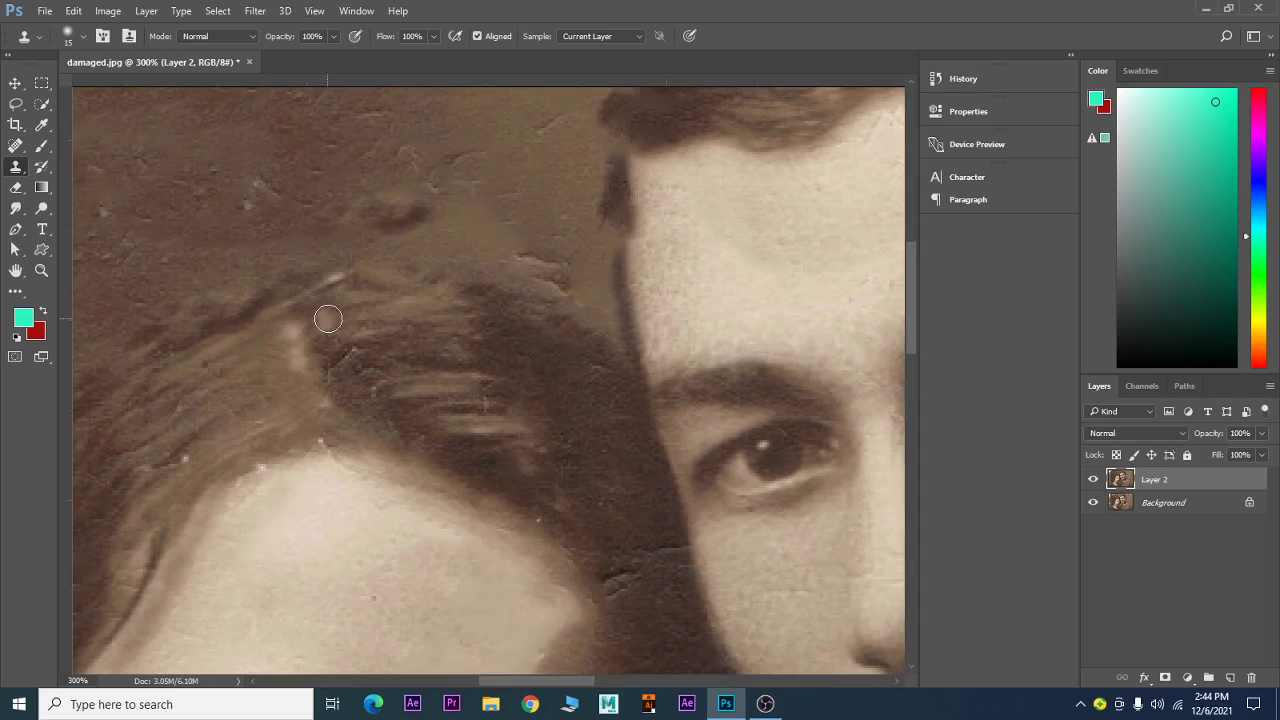
Clone clean hair texture over the light streaks in the woman's hair.
{"action": "left_click", "coordinate": [351, 301], "text": "alt"}
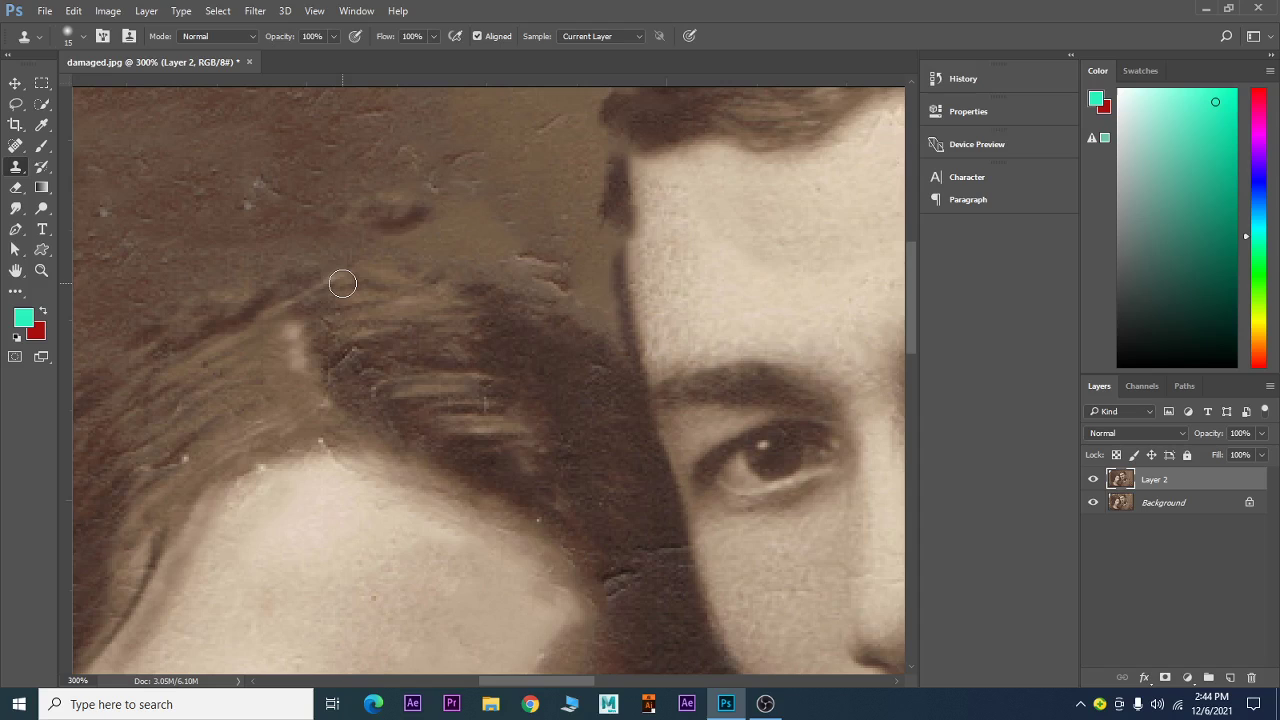
{"action": "left_click_drag", "start_coordinate": [342, 284], "coordinate": [231, 342]}
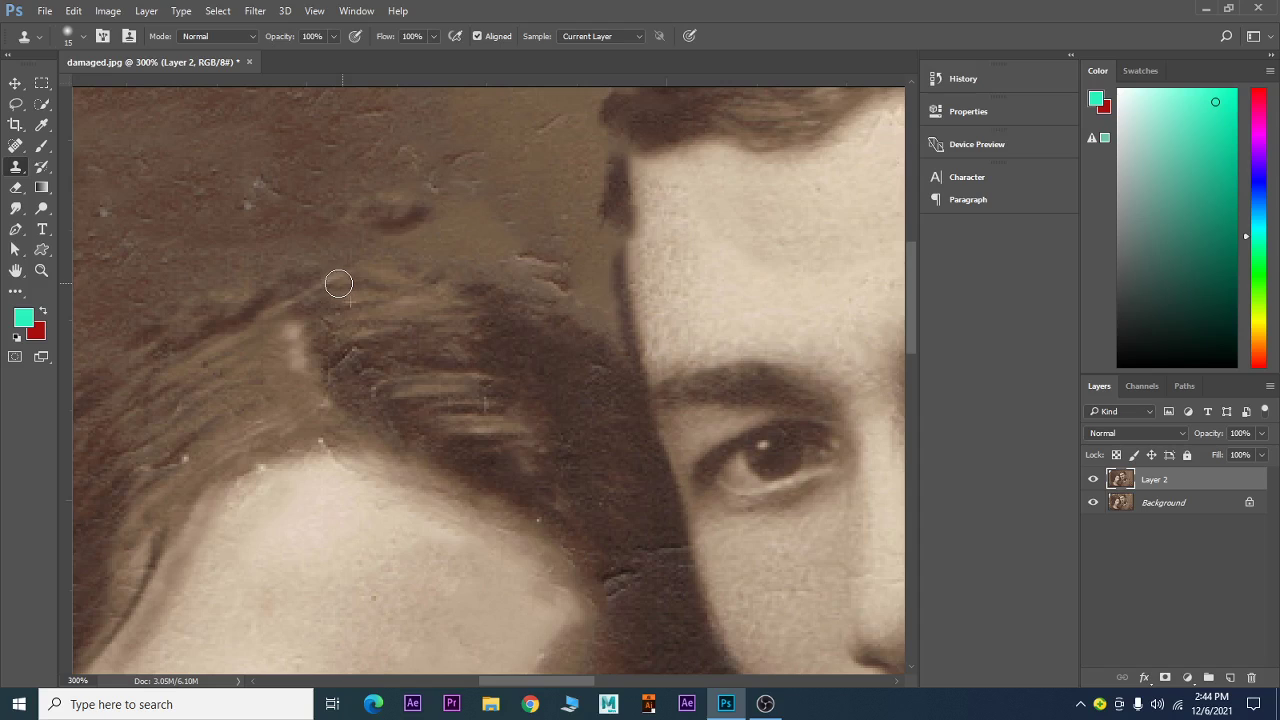
{"action": "left_click", "coordinate": [241, 340], "text": "alt"}
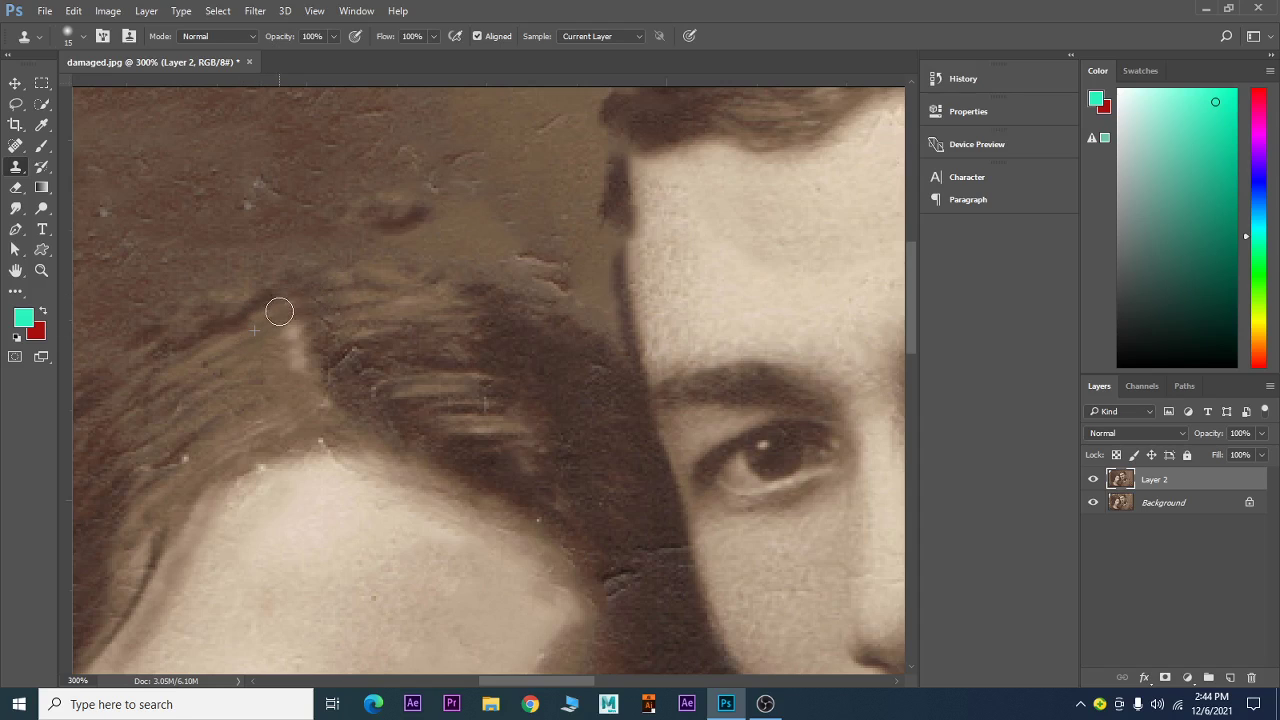
{"action": "mouse_move", "coordinate": [429, 403]}
{"action": "left_mouse_down"}
{"action": "mouse_move", "coordinate": [504, 428]}
{"action": "mouse_move", "coordinate": [366, 409]}
{"action": "left_mouse_up"}
{"action": "left_click", "coordinate": [464, 401], "text": "alt"}
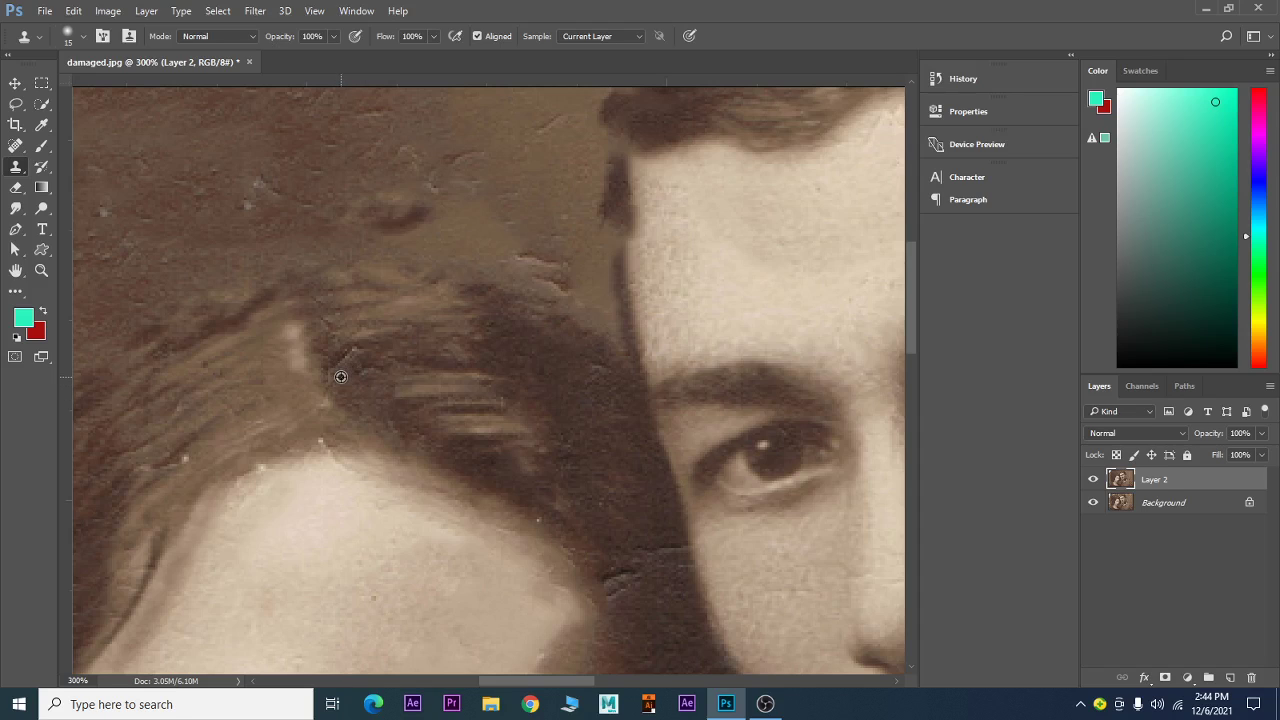
{"action": "left_click_drag", "start_coordinate": [457, 391], "coordinate": [489, 263]}
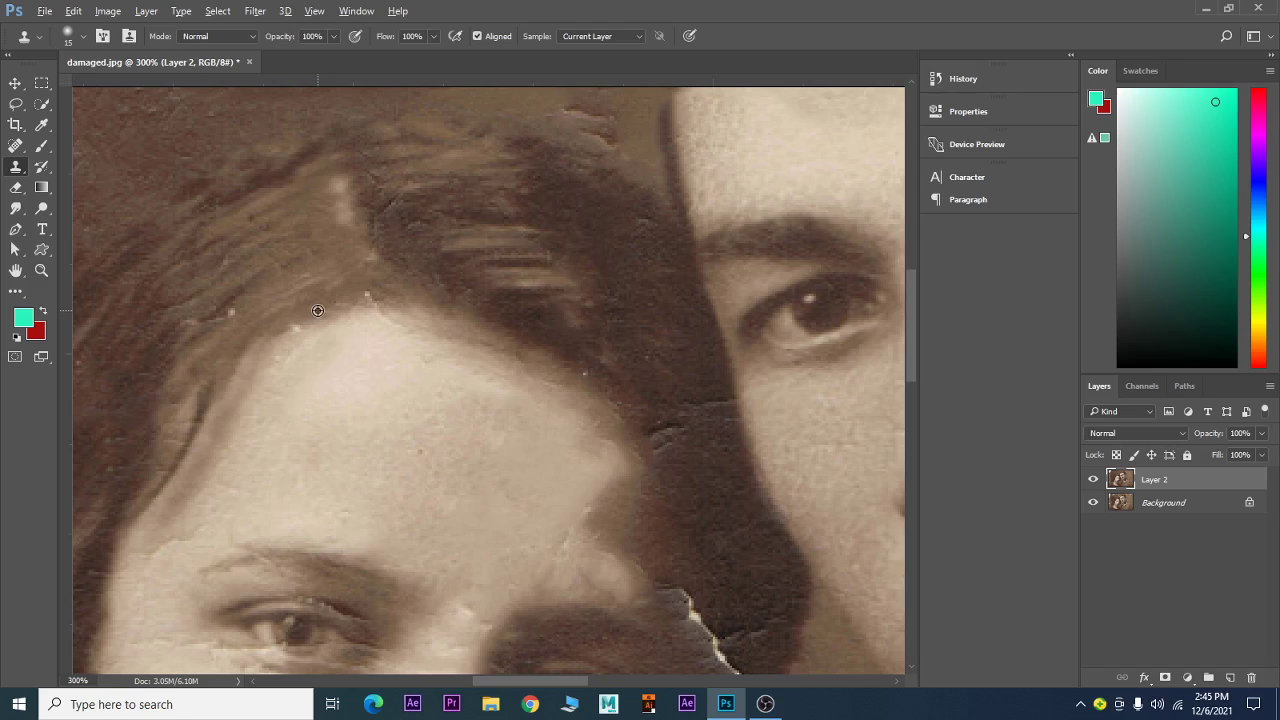
Clone over the bright specks along the woman's hairline.
{"action": "left_click", "coordinate": [317, 310], "text": "alt"}
{"action": "left_click_drag", "start_coordinate": [299, 327], "coordinate": [272, 360]}
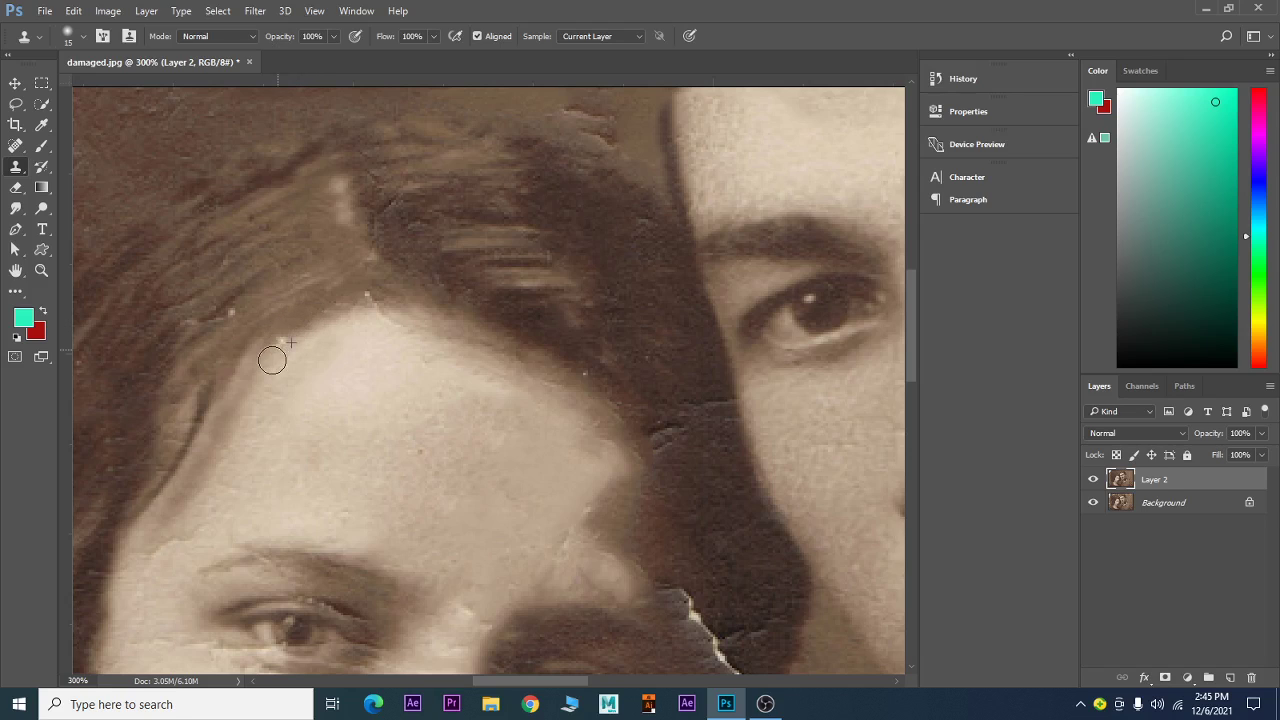
{"action": "left_click", "coordinate": [304, 323], "text": "alt"}
{"action": "left_click_drag", "start_coordinate": [286, 337], "coordinate": [268, 352]}
{"action": "scroll", "coordinate": [406, 400], "scroll_direction": "left", "scroll_amount": 2}
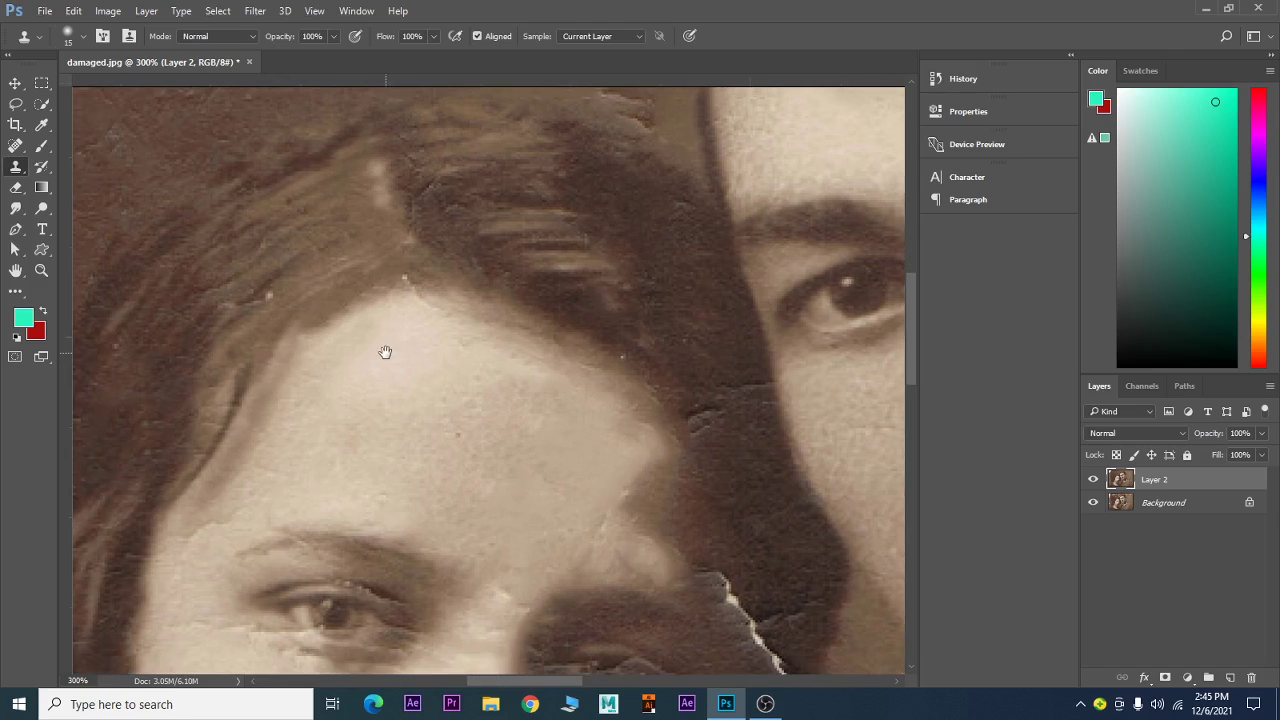
{"action": "left_click", "coordinate": [400, 274]}
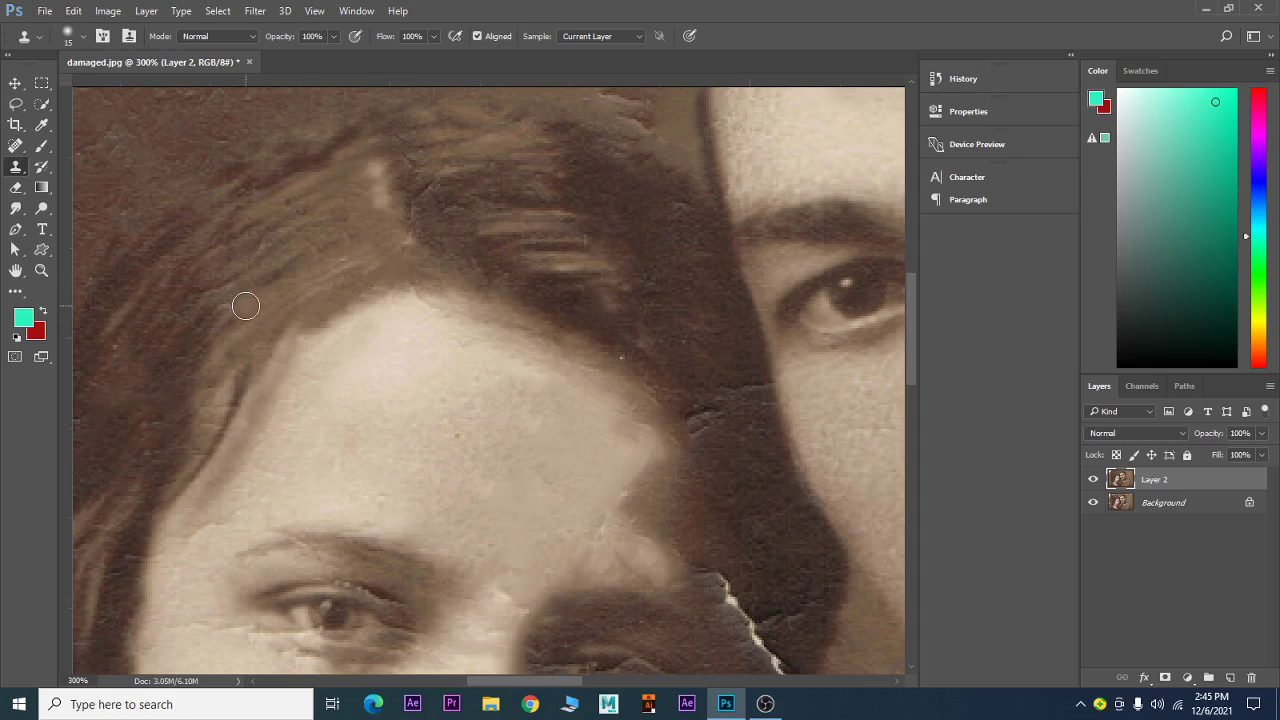
Paint out the pale crack on the cheek under the woman's eye.
{"action": "left_click_drag", "start_coordinate": [429, 358], "coordinate": [423, 174]}
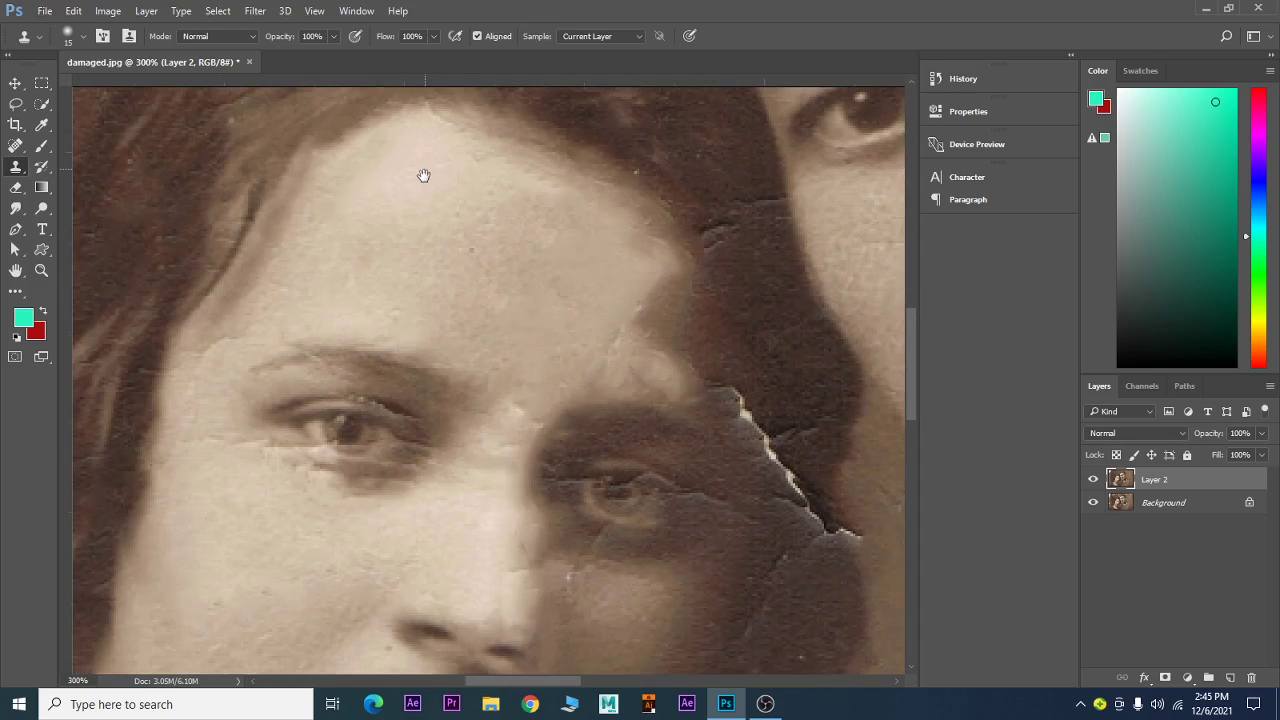
{"action": "scroll", "coordinate": [365, 243], "scroll_direction": "down", "scroll_amount": 3}
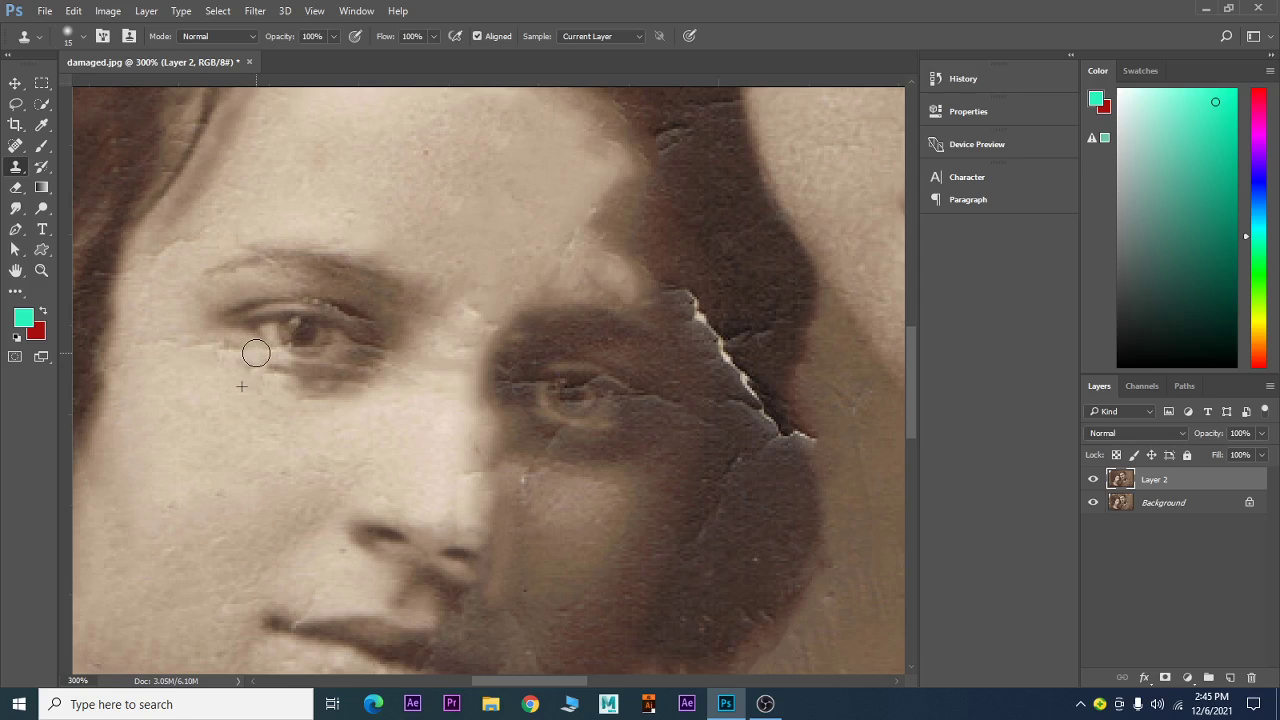
{"action": "left_click_drag", "start_coordinate": [256, 353], "coordinate": [220, 354]}
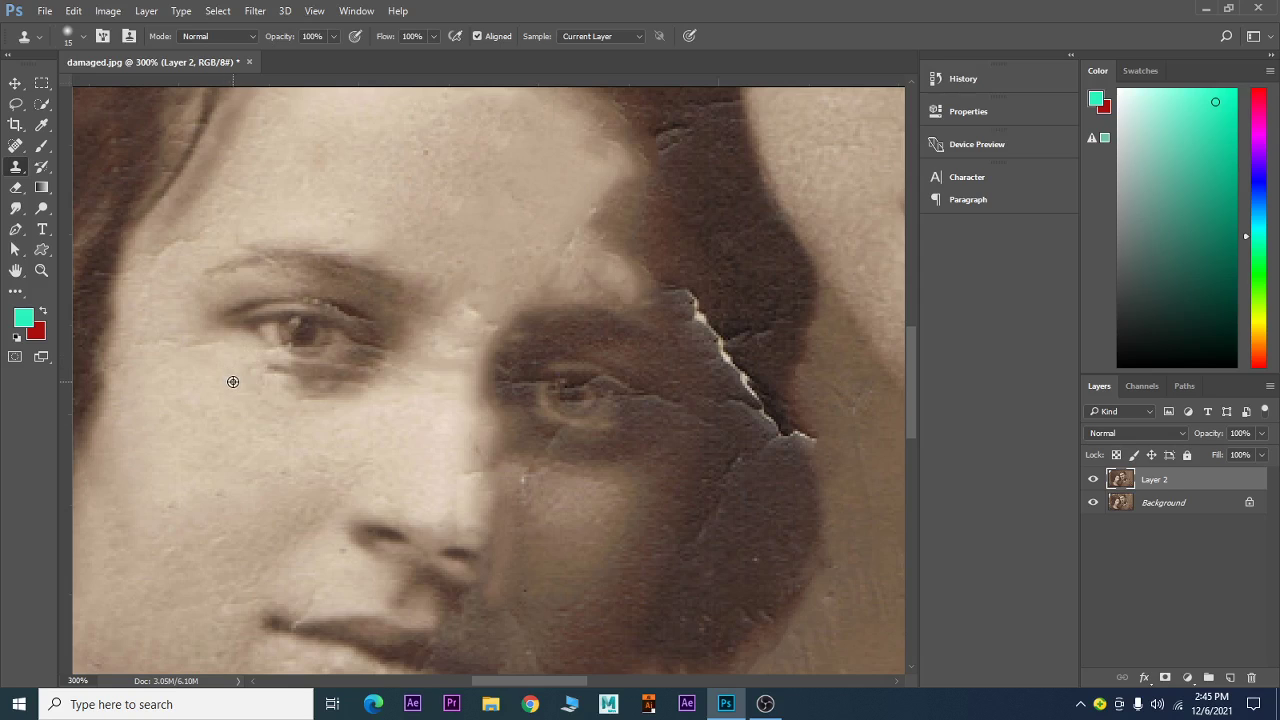
{"action": "left_click_drag", "start_coordinate": [217, 348], "coordinate": [169, 336]}
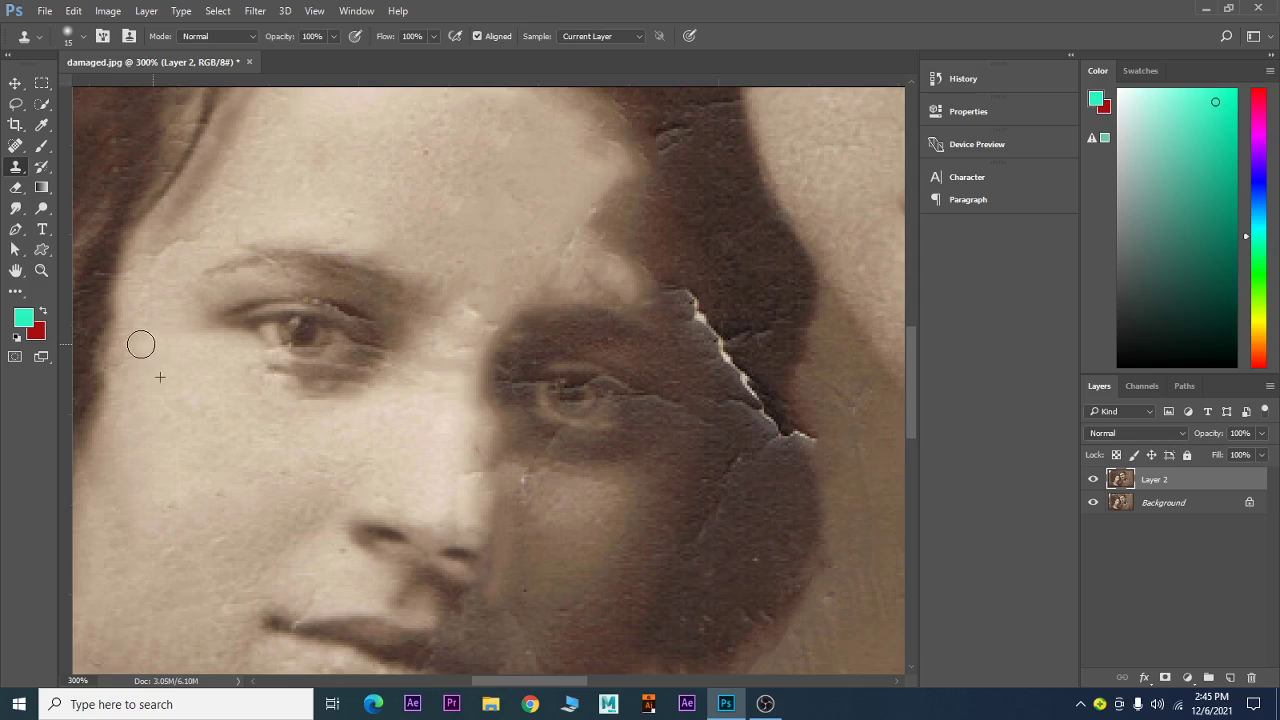
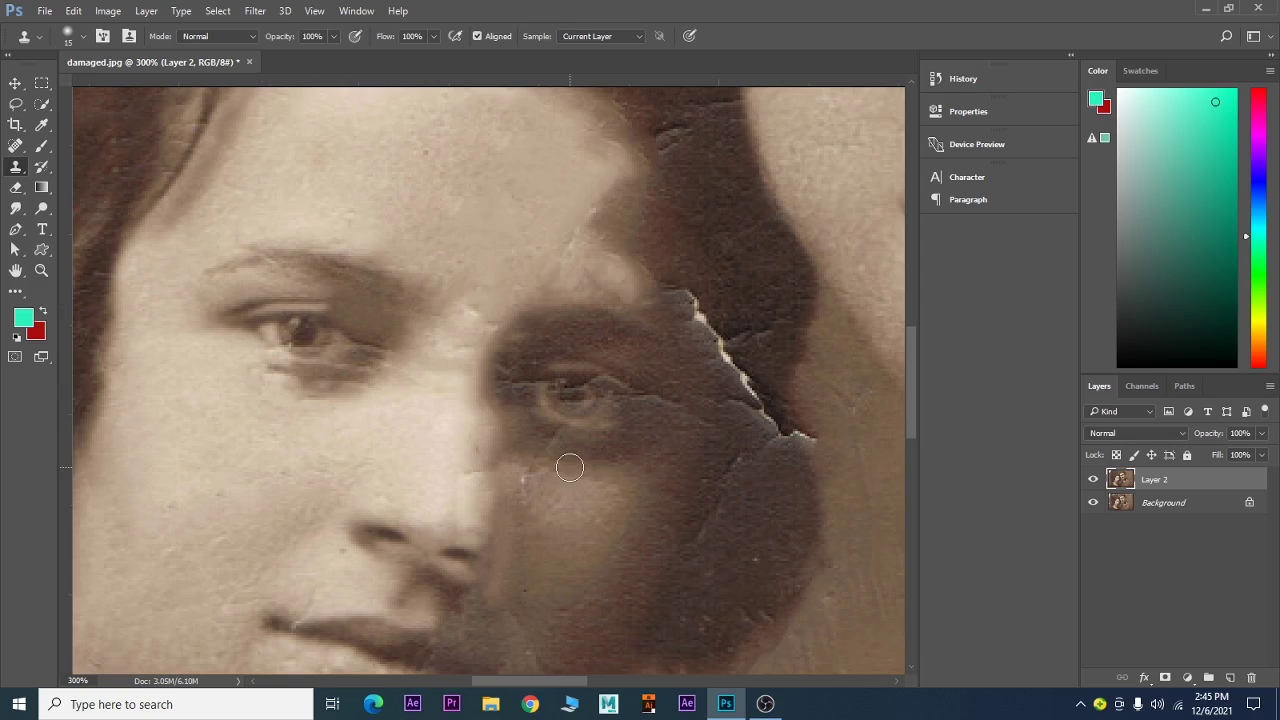
Zoom from 300% to Fit on Screen (Ctrl+0) so the whole couple portrait shows.
{"action": "key", "text": "ctrl+0"}
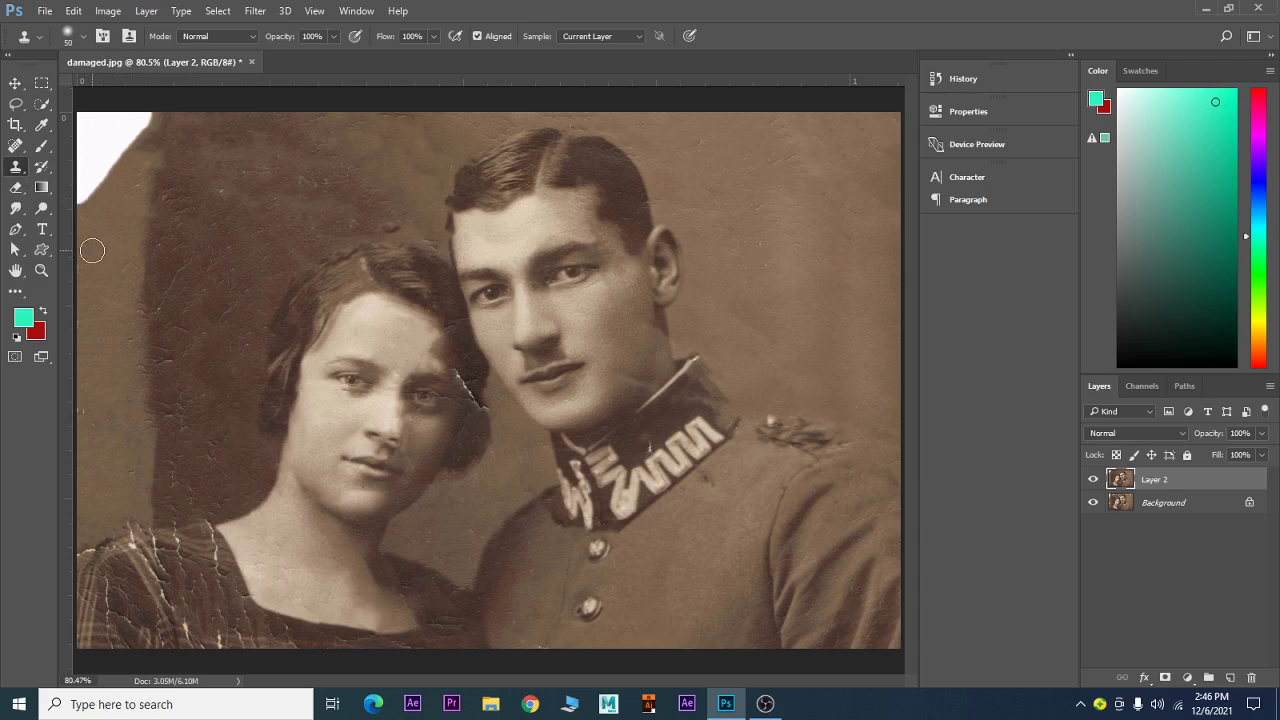
Clone brown background texture over the white torn top-left corner on Layer 2.
{"action": "left_click", "coordinate": [88, 279], "text": "alt"}
{"action": "left_click_drag", "start_coordinate": [83, 212], "coordinate": [87, 140]}
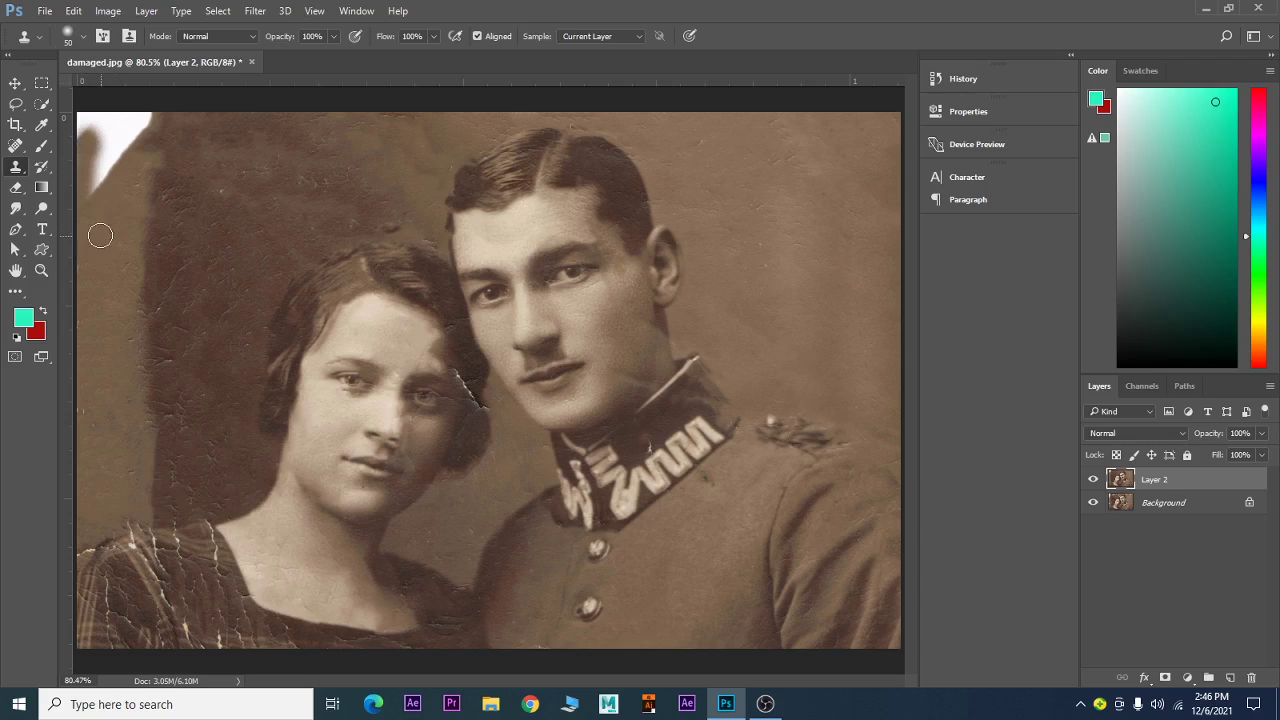
{"action": "mouse_move", "coordinate": [100, 235]}
{"action": "left_mouse_down"}
{"action": "mouse_move", "coordinate": [122, 192]}
{"action": "mouse_move", "coordinate": [100, 179]}
{"action": "left_mouse_up"}
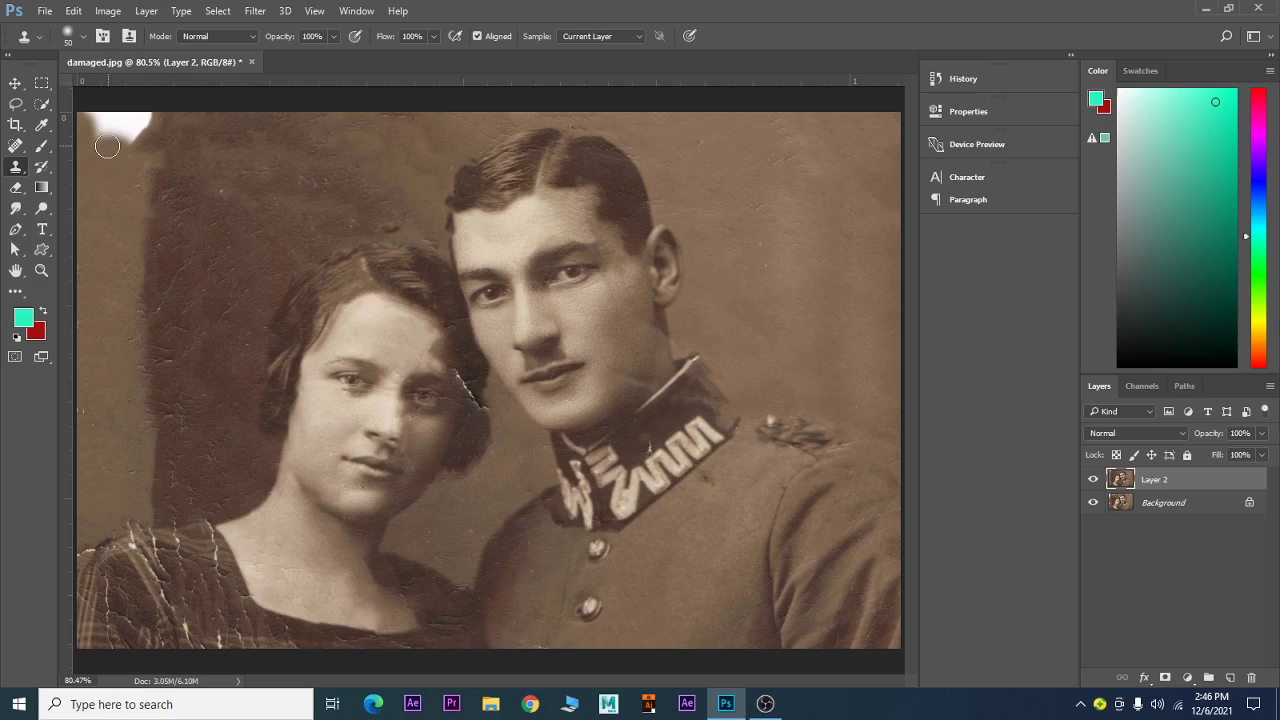
{"action": "left_click_drag", "start_coordinate": [107, 147], "coordinate": [93, 113]}
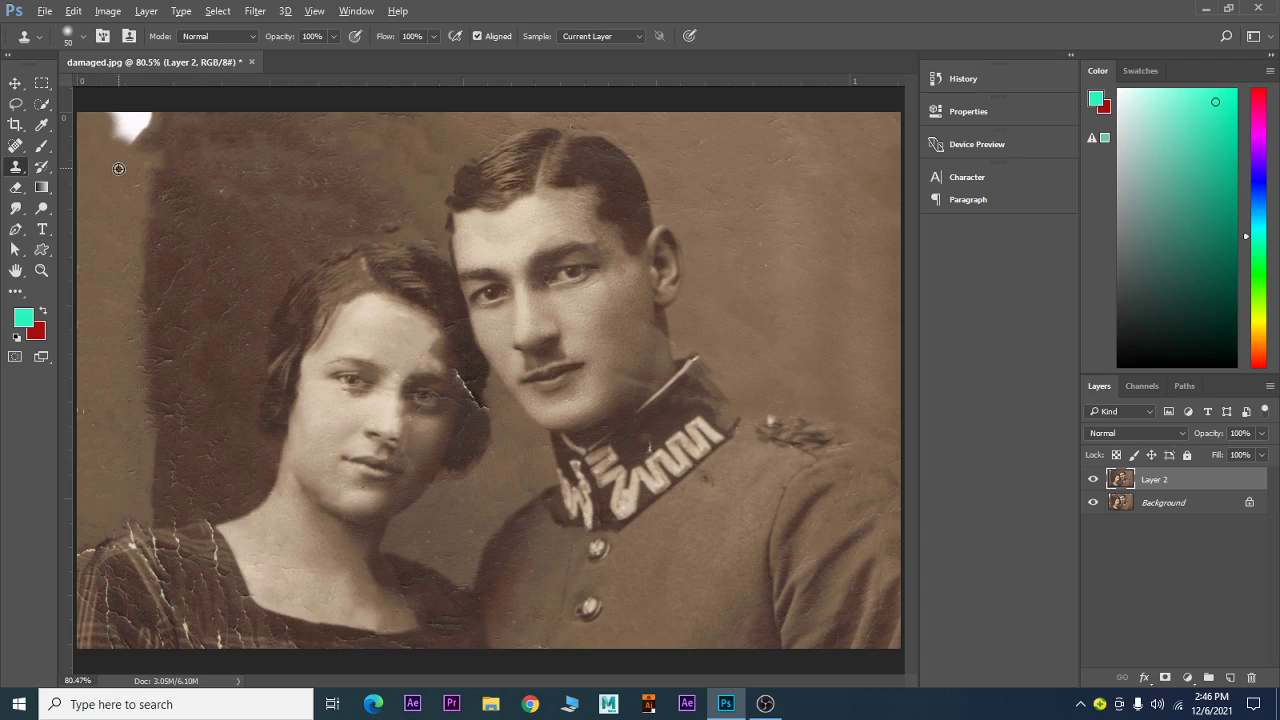
{"action": "mouse_move", "coordinate": [125, 162]}
{"action": "left_mouse_down"}
{"action": "mouse_move", "coordinate": [107, 118]}
{"action": "mouse_move", "coordinate": [134, 120]}
{"action": "mouse_move", "coordinate": [148, 162]}
{"action": "left_mouse_up"}
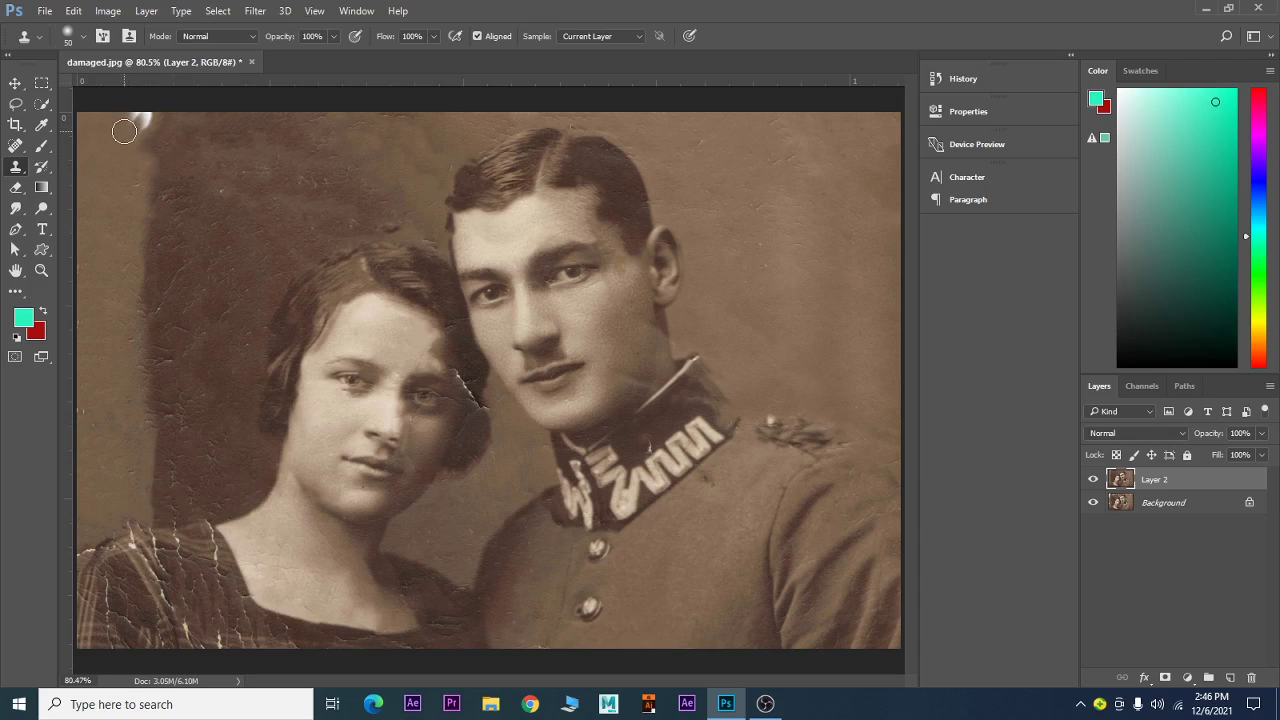
Patch the white scratch along the top-left edge and clone over the crack beside the woman's hair.
{"action": "left_click", "coordinate": [144, 118]}
{"action": "left_click", "coordinate": [147, 110]}
{"action": "left_click", "coordinate": [141, 125]}
{"action": "left_click", "coordinate": [103, 445], "text": "alt"}
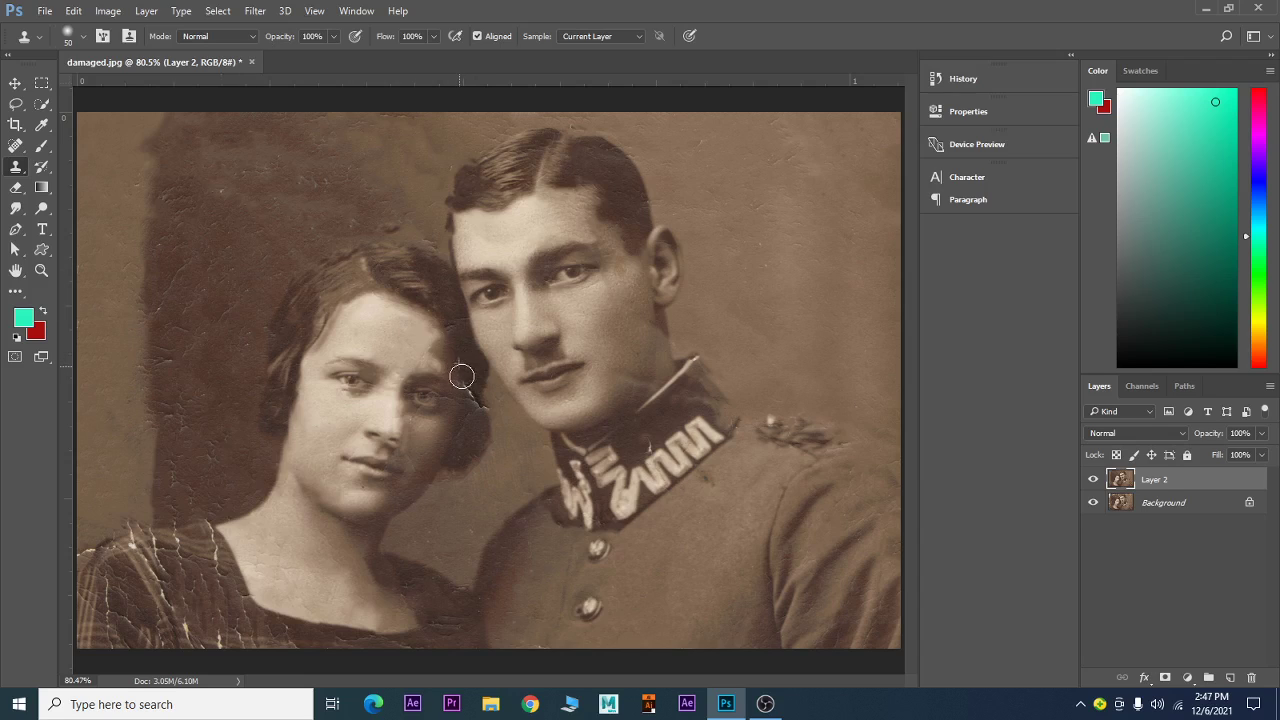
{"action": "left_click_drag", "start_coordinate": [463, 368], "coordinate": [472, 399]}
Toggle Layer 2's visibility several times to compare the repairs against the cracked original.
{"action": "left_click", "coordinate": [1094, 480]}
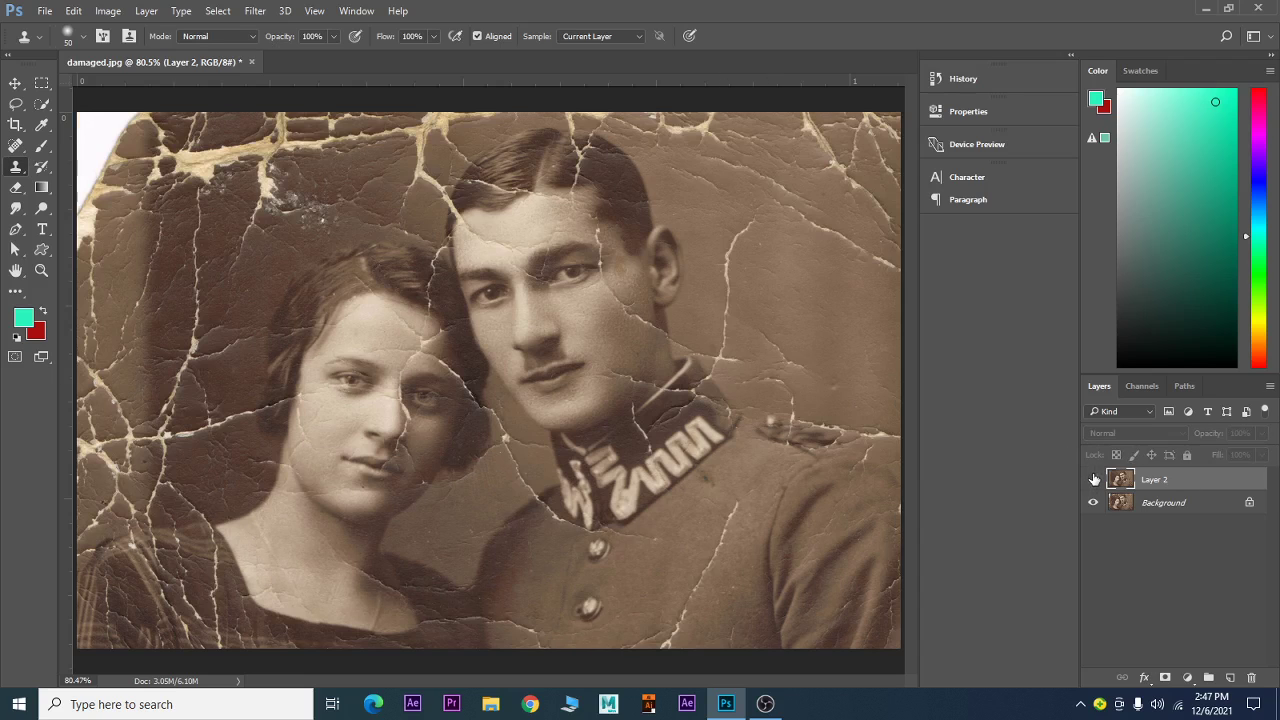
{"action": "left_click", "coordinate": [1094, 480]}
{"action": "left_click", "coordinate": [1094, 480]}
{"action": "left_click", "coordinate": [1094, 480]}
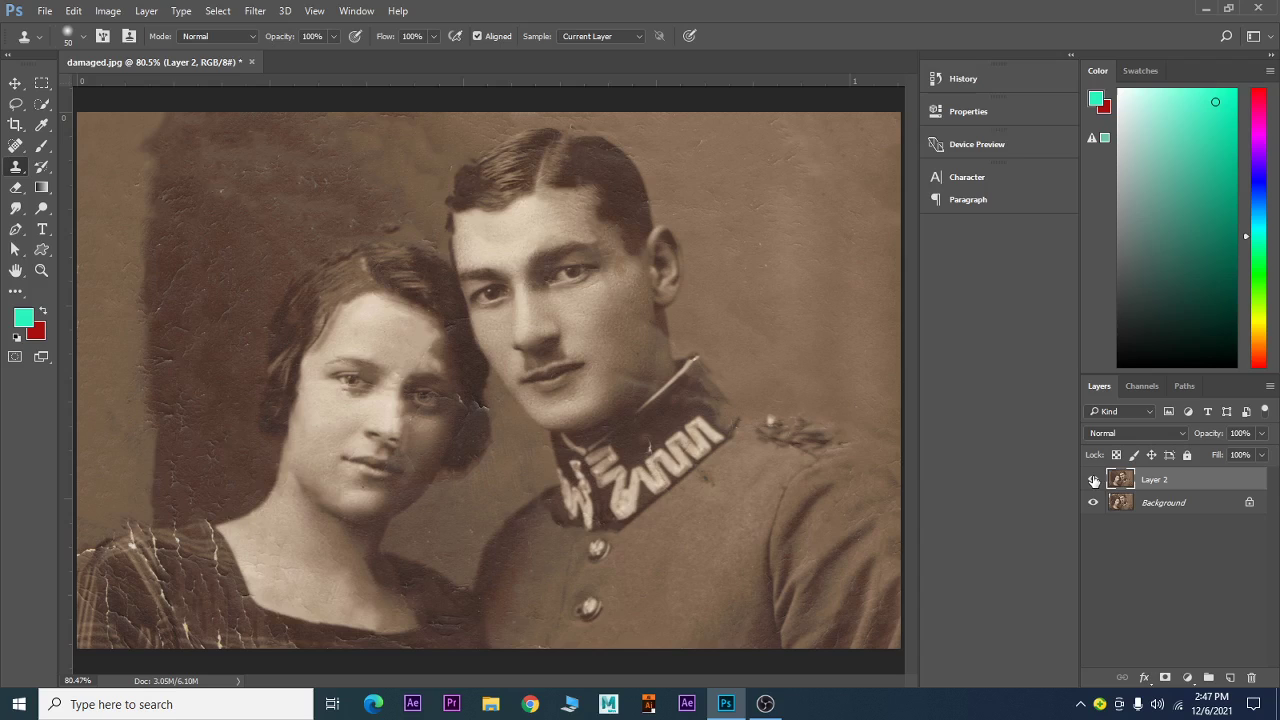
{"action": "left_click", "coordinate": [1094, 480]}
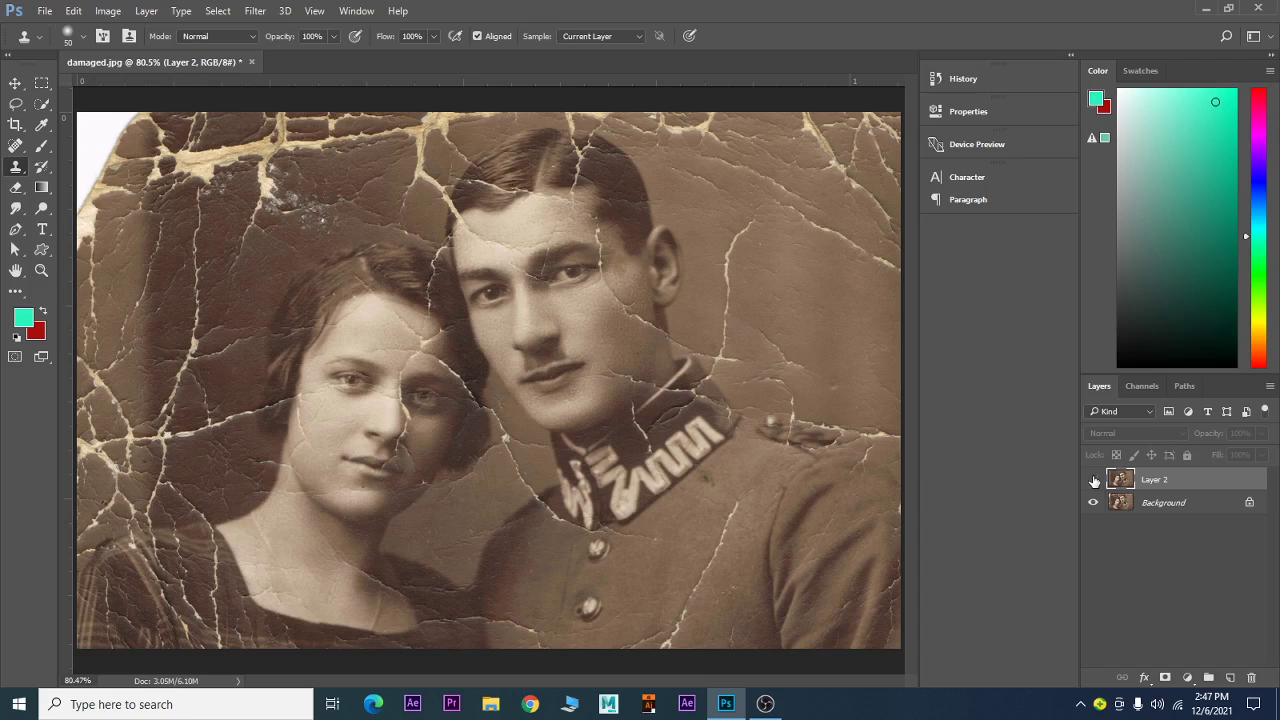
{"action": "left_click", "coordinate": [1094, 481]}
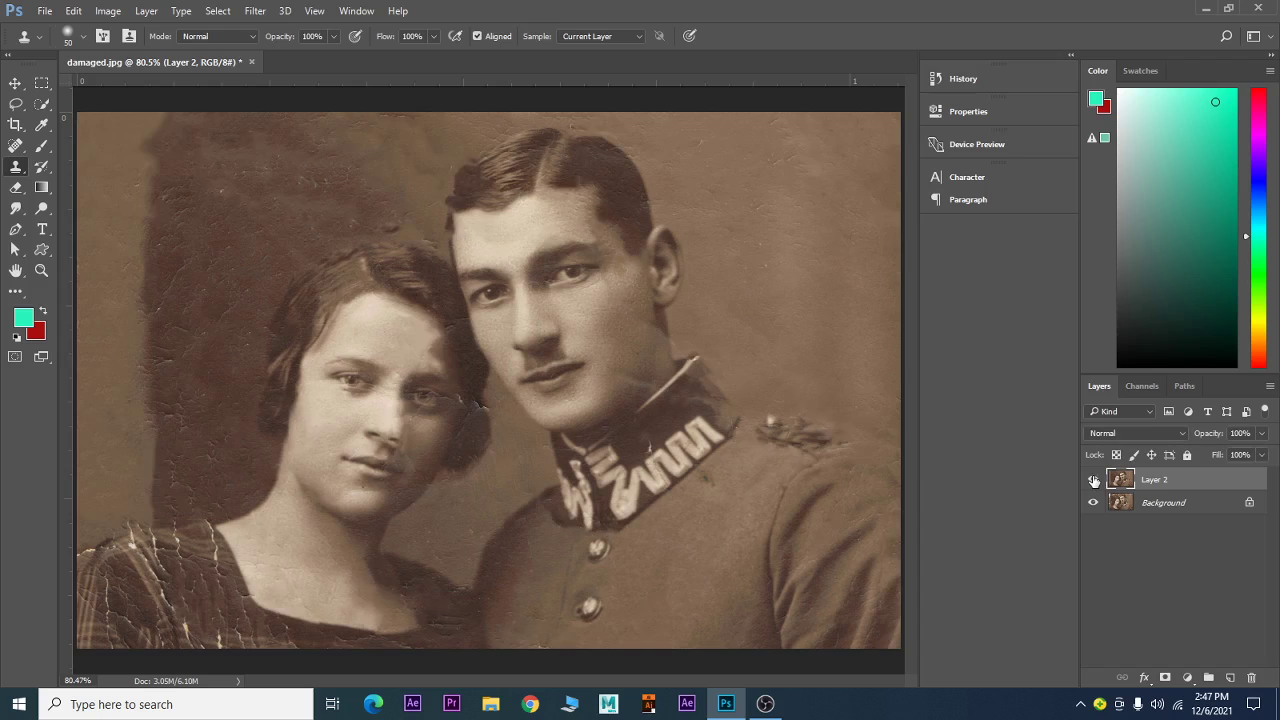
Flick Layer 2 off and on again, leave it visible, and bring OBS Studio to the front.
{"action": "left_click", "coordinate": [1094, 481]}
{"action": "left_click", "coordinate": [1094, 481]}
{"action": "left_click", "coordinate": [1094, 481]}
{"action": "left_click", "coordinate": [1094, 481]}
{"action": "left_click", "coordinate": [1094, 481]}
{"action": "left_click", "coordinate": [1094, 481]}
{"action": "left_click", "coordinate": [765, 704]}
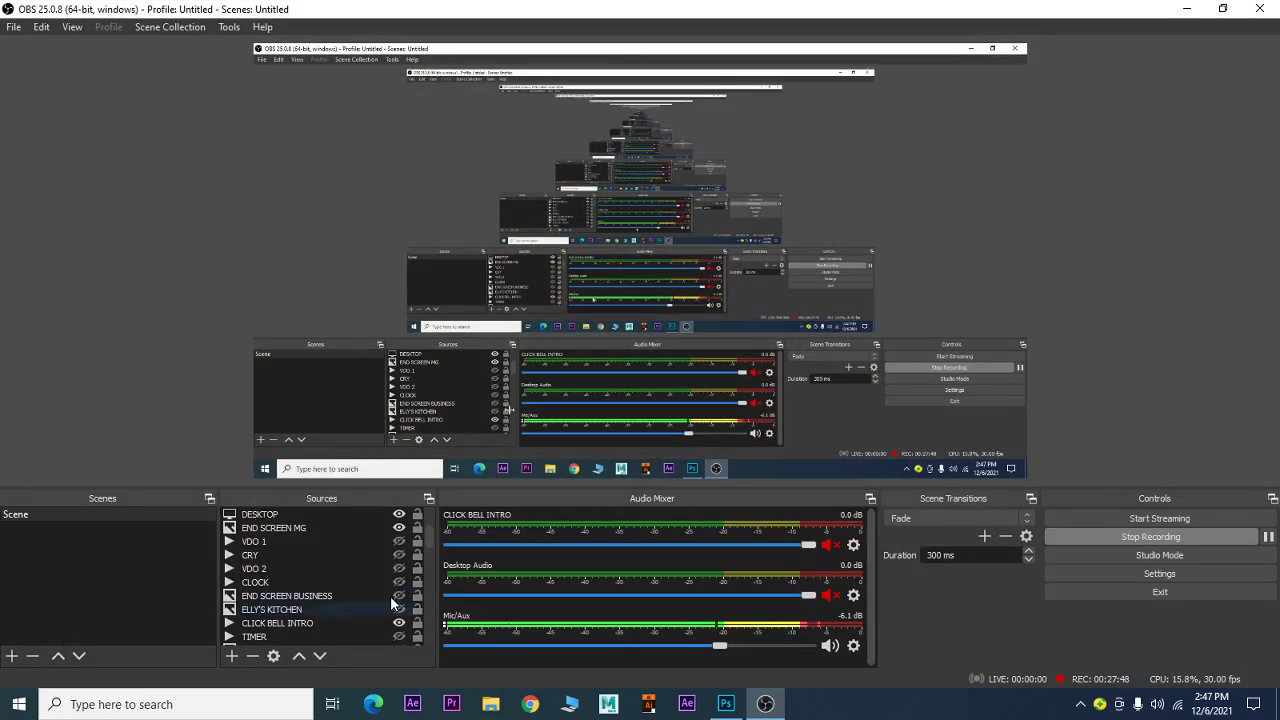